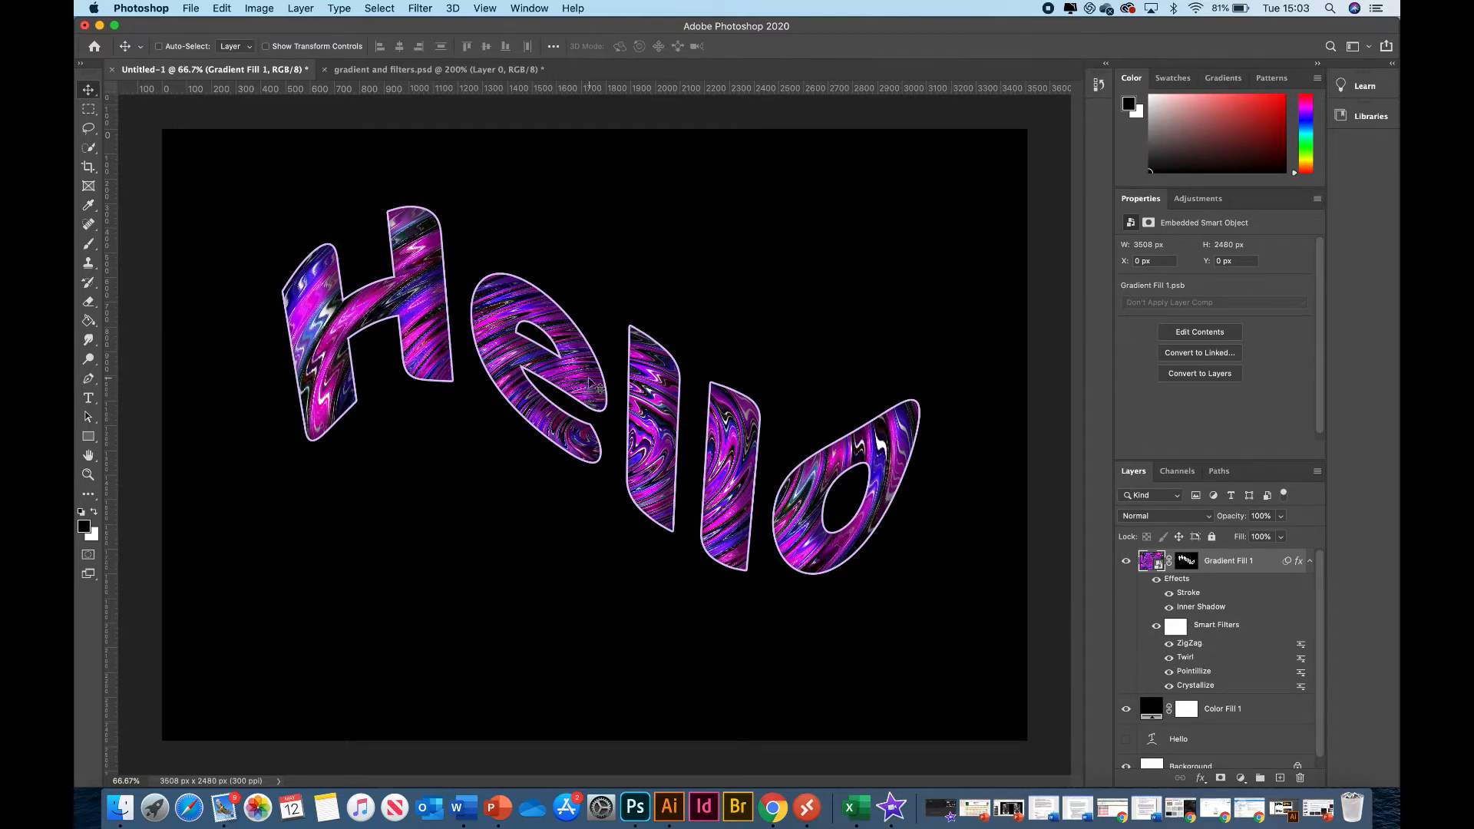
# - Switch to gradient and filters.psd and inspect the exemplar 1 variations by hiding Colour halftone and toggling Layer 0 on and off
pyautogui.click(382, 73)
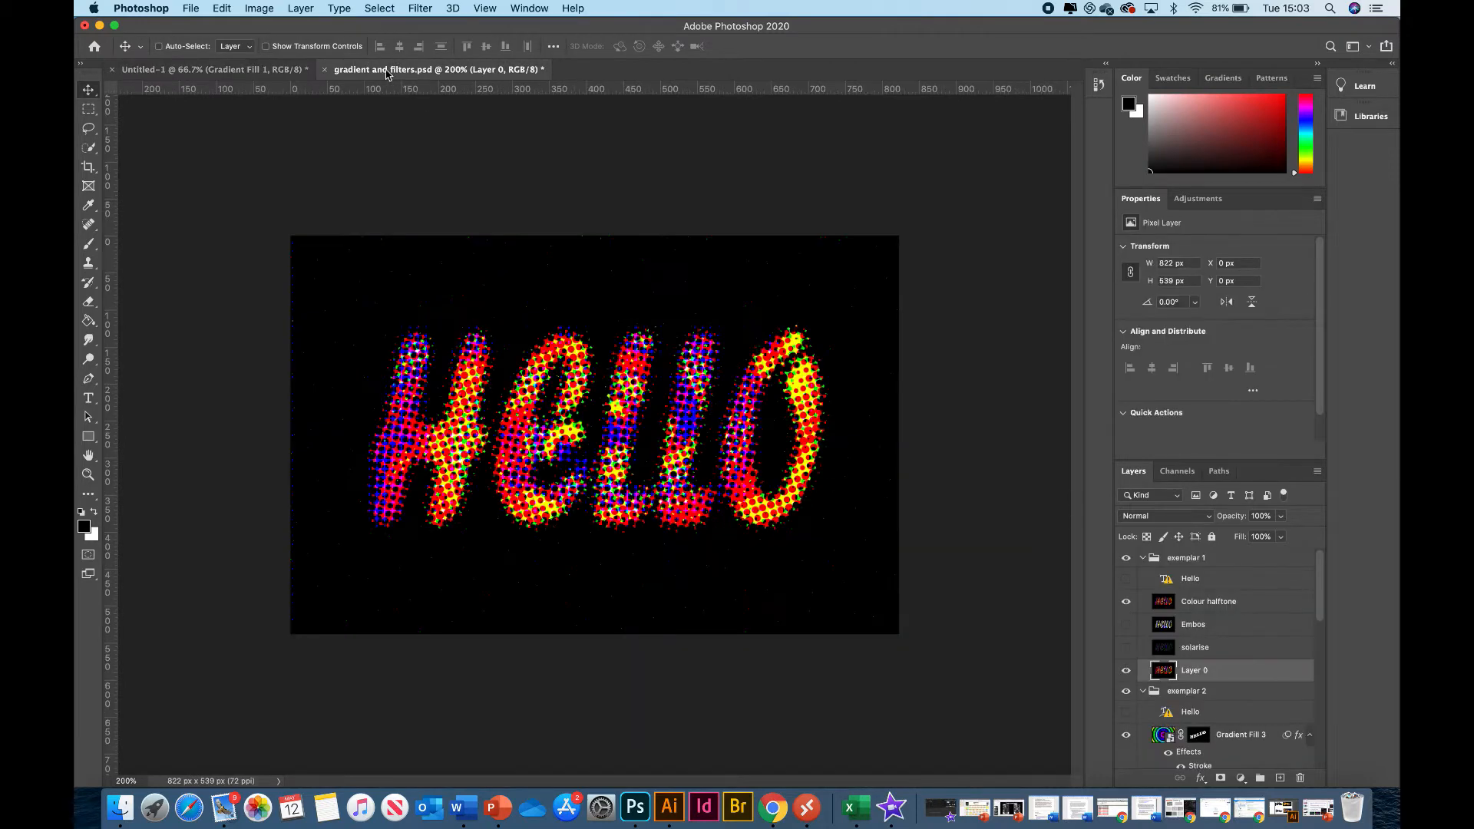
pyautogui.scroll(-5, 1149, 645)
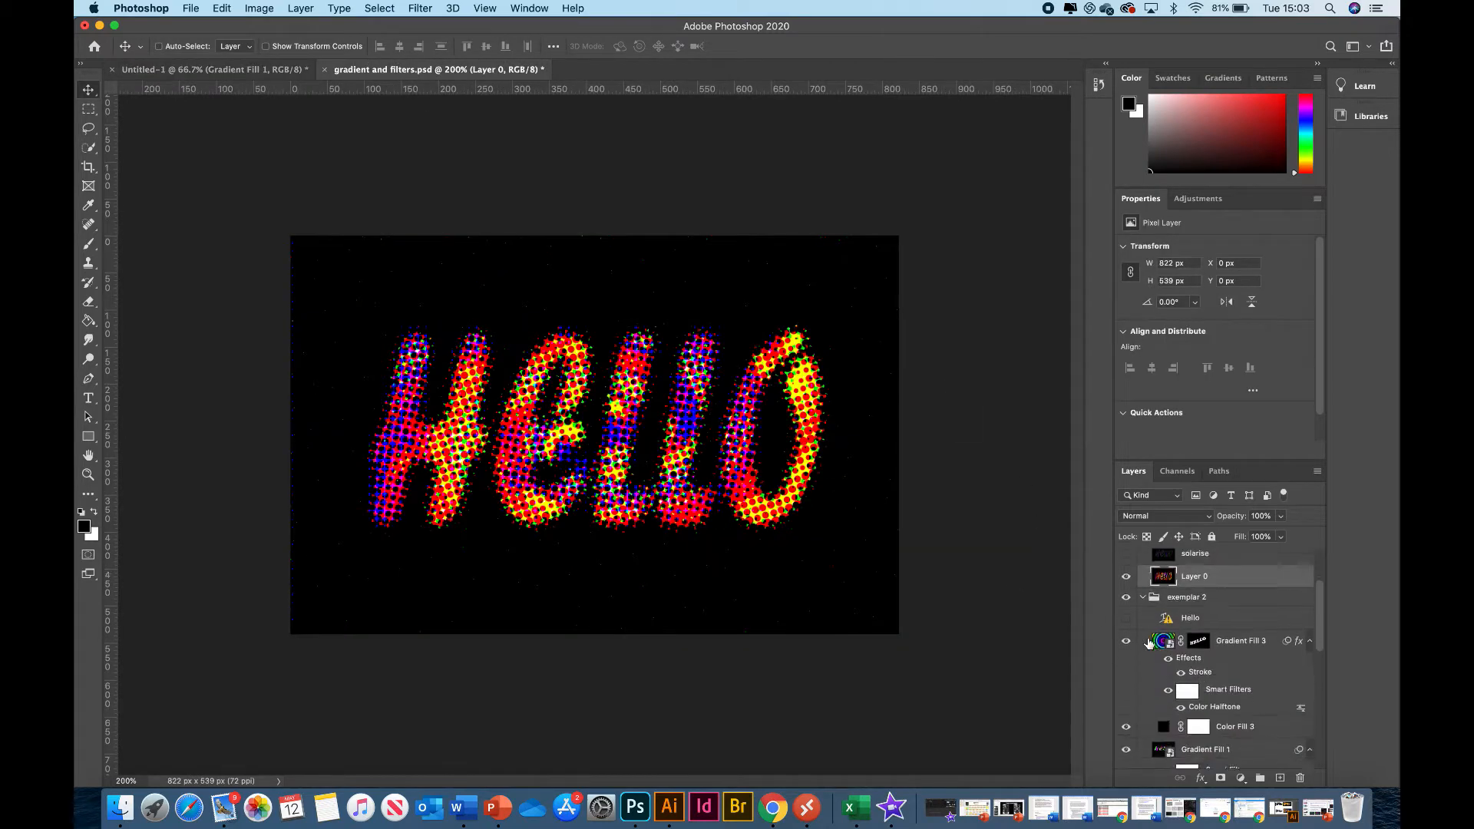
pyautogui.click(1126, 568)
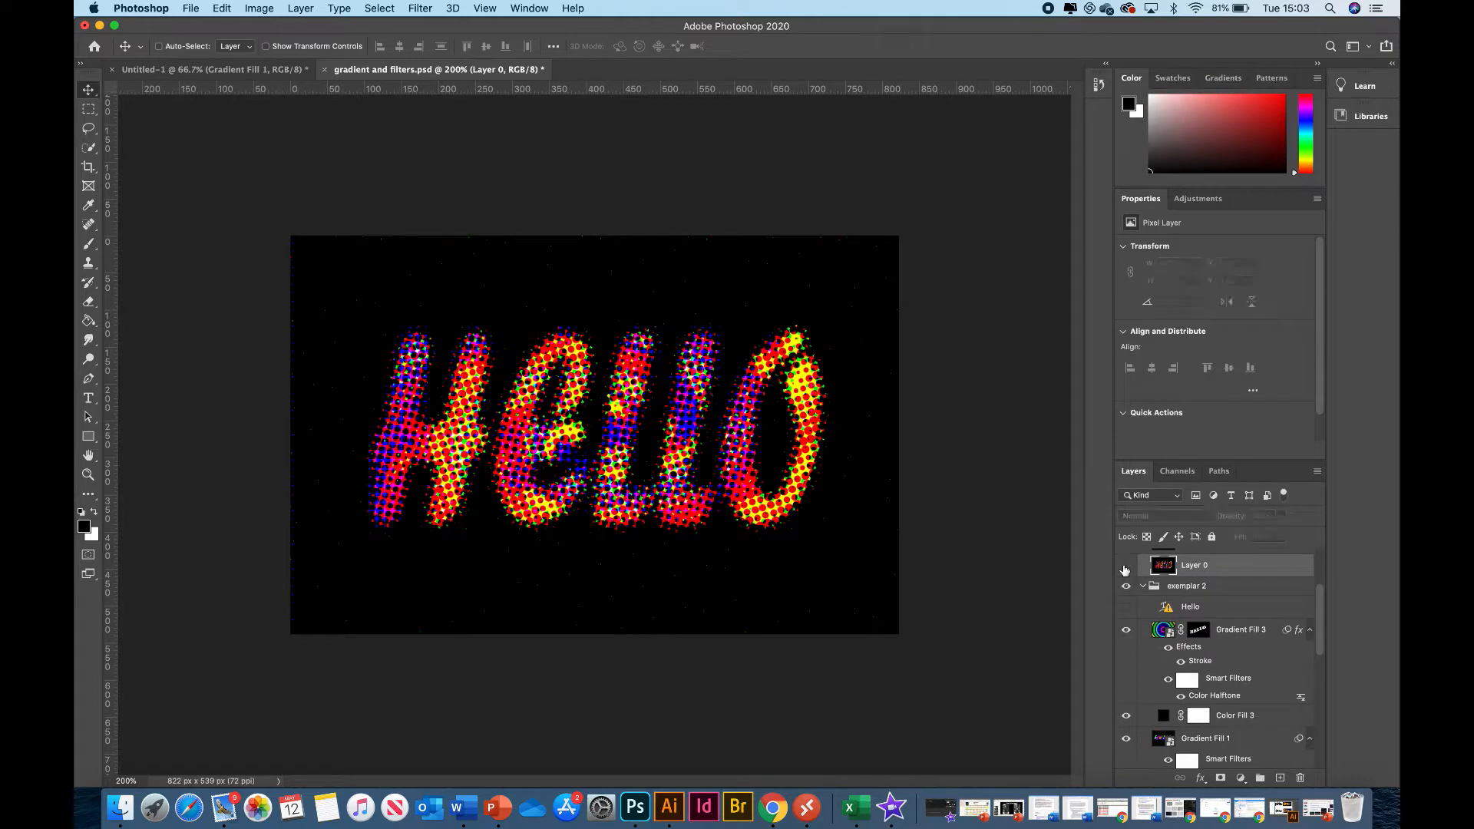
pyautogui.scroll(3, 1125, 583)
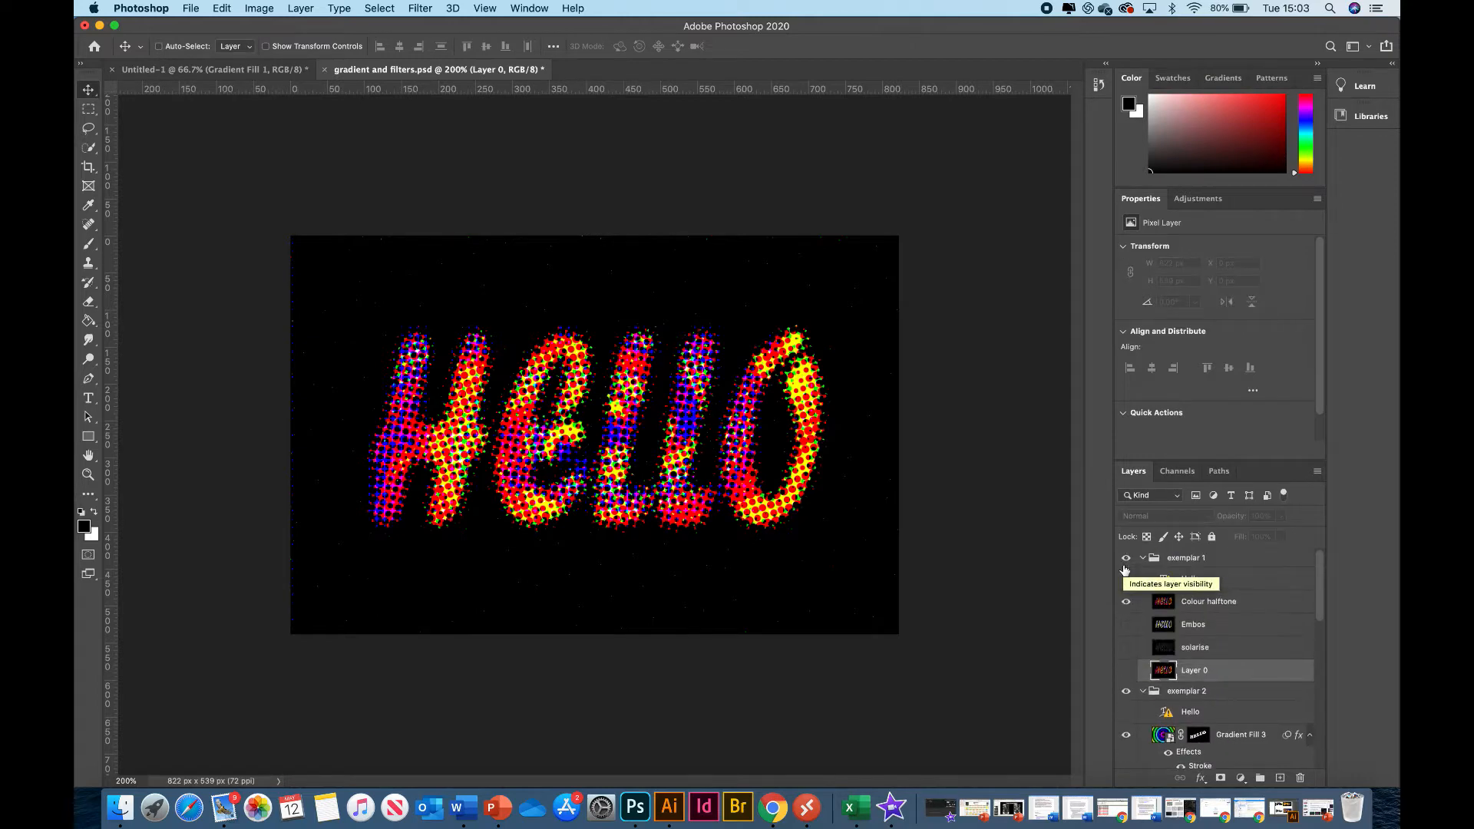
pyautogui.click(1126, 670)
pyautogui.click(1125, 602)
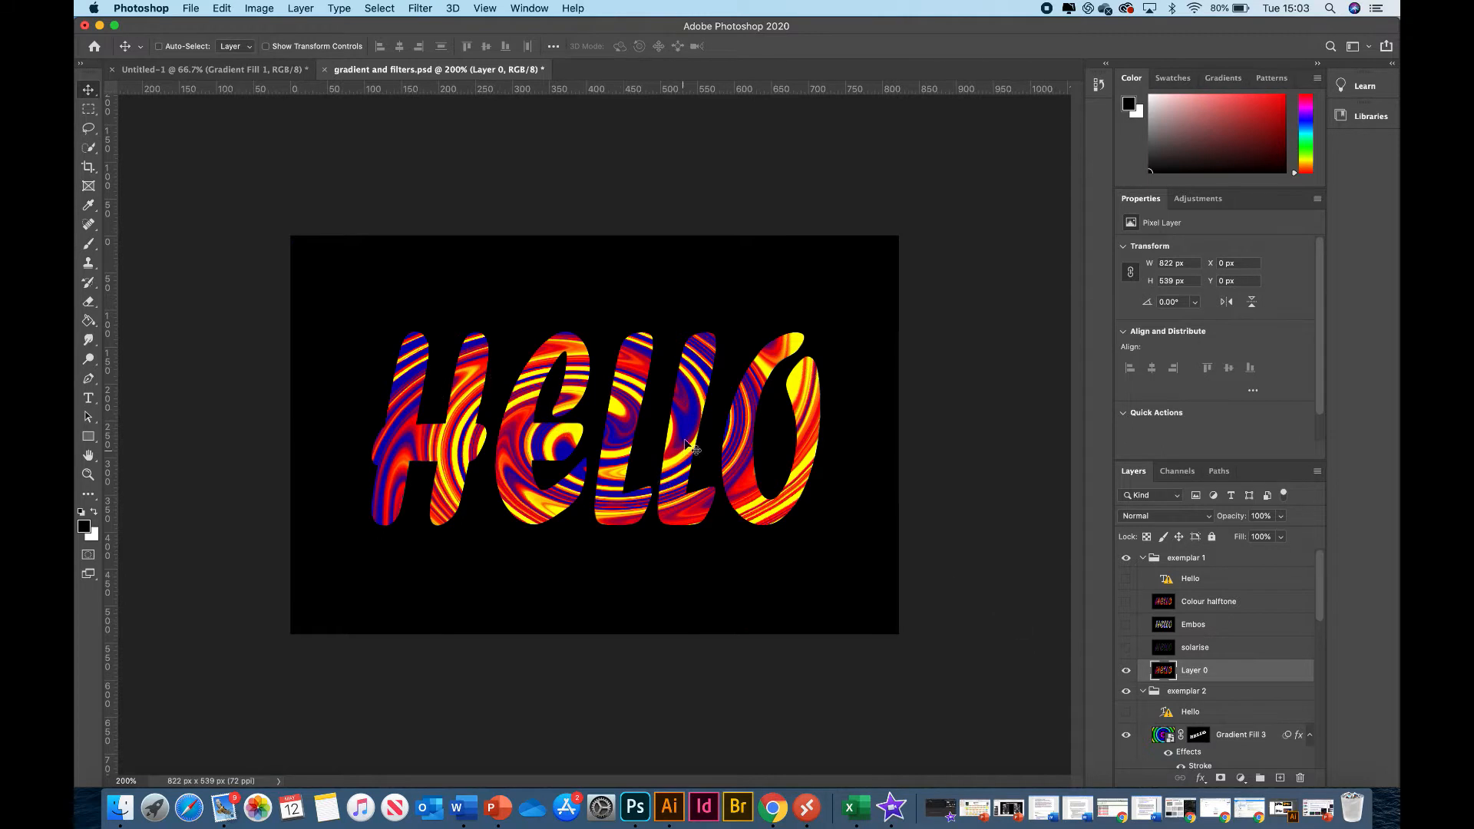
pyautogui.click(1126, 670)
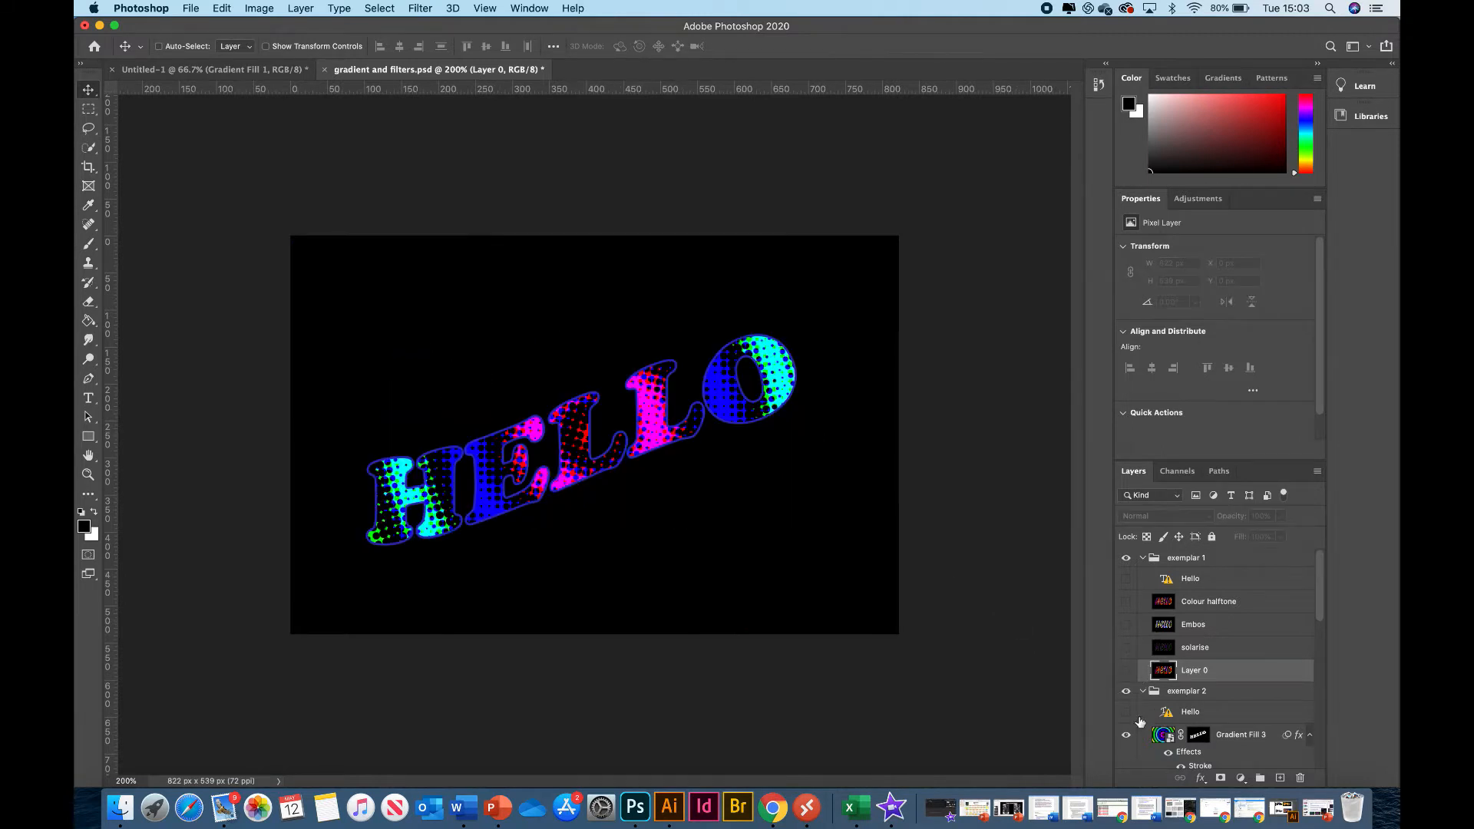
# - Inspect the remaining Hello examples by successively hiding Gradient Fill 3, Color Fill 3, the halftone Gradient Fill 1, Gradient Fill 2 and Color Fill 2
pyautogui.scroll(-4, 1136, 738)
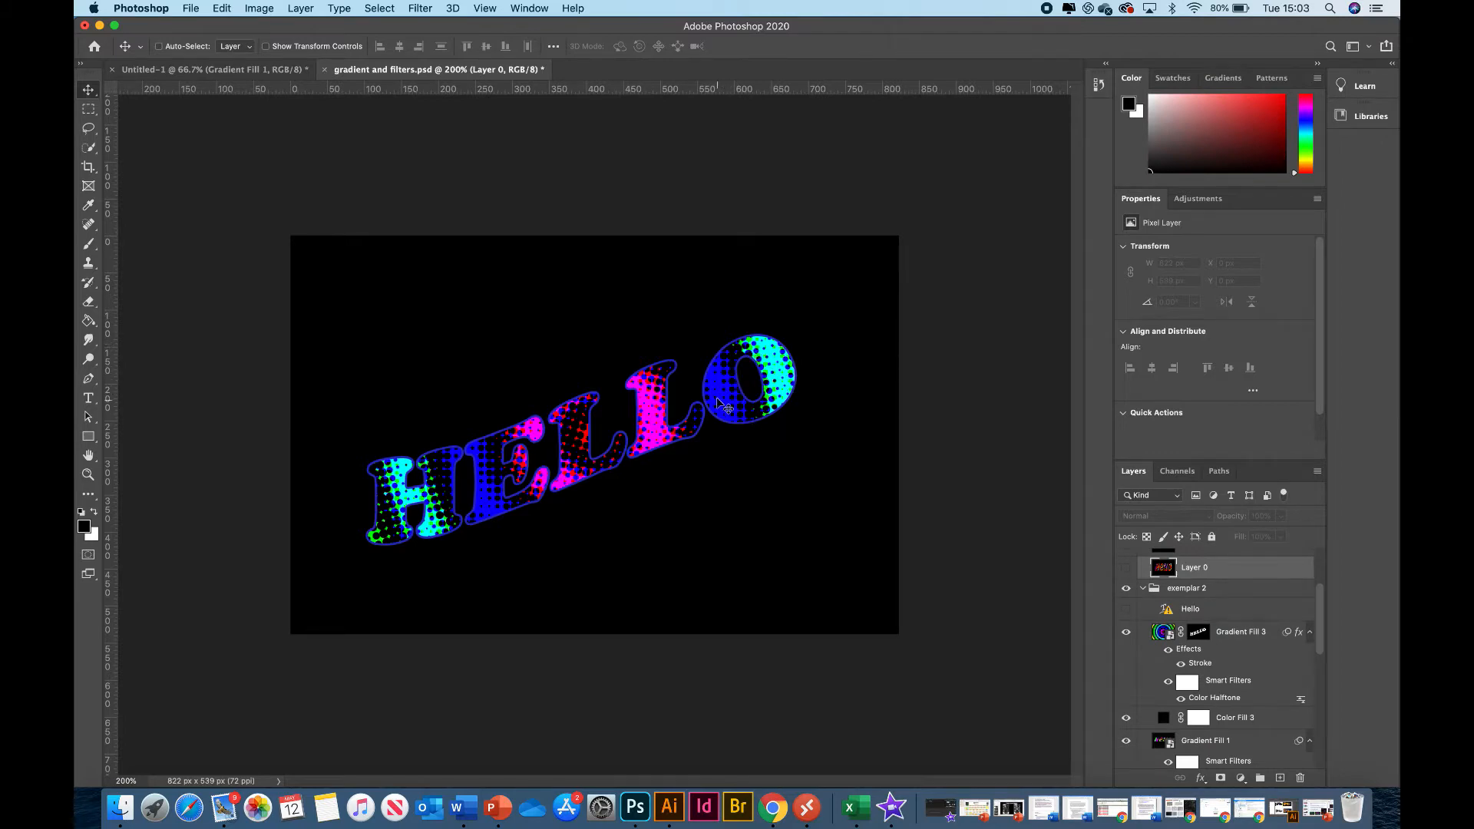
pyautogui.click(1126, 632)
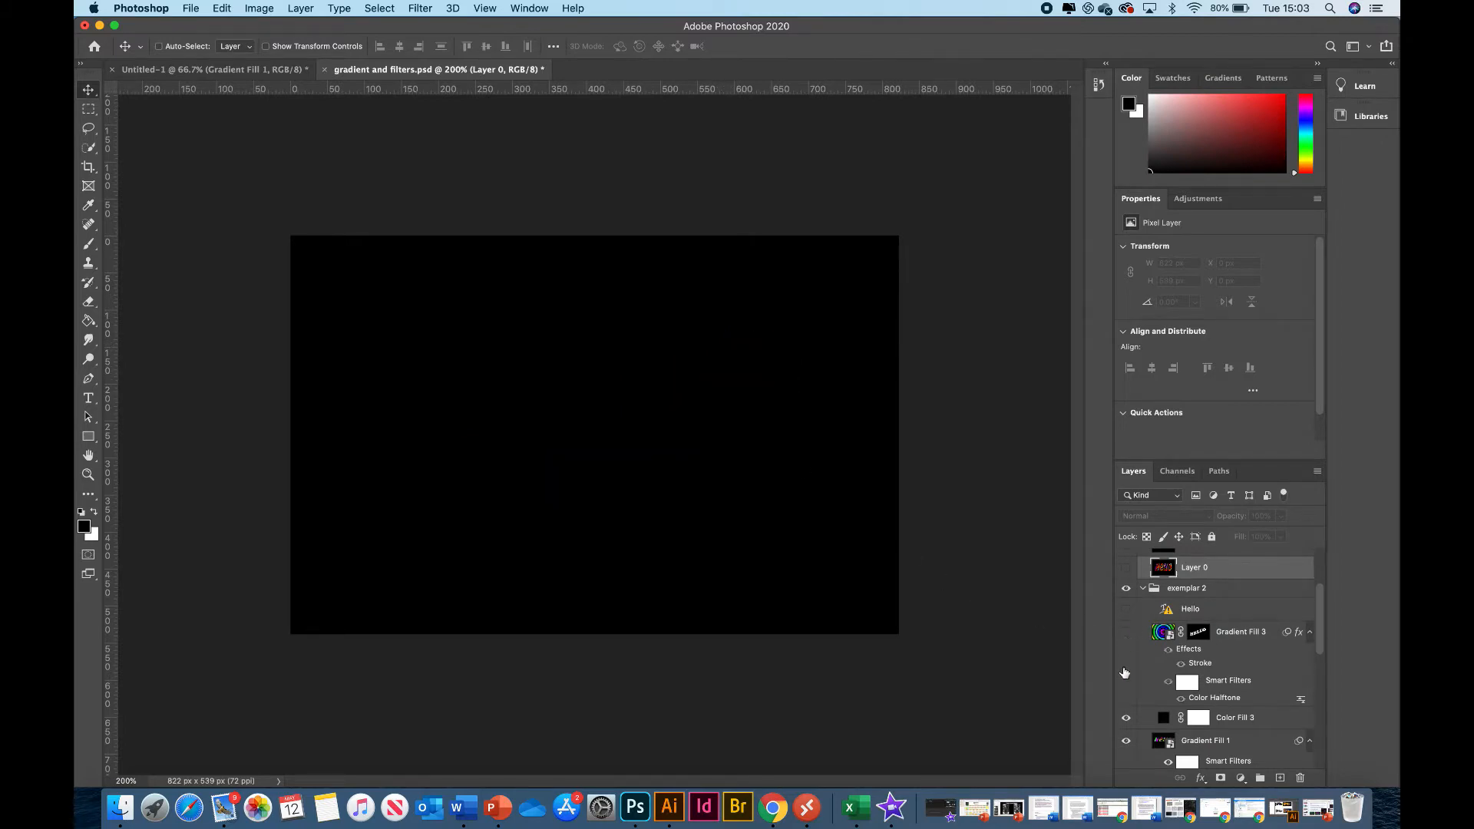
pyautogui.click(1126, 719)
pyautogui.scroll(-4, 1134, 767)
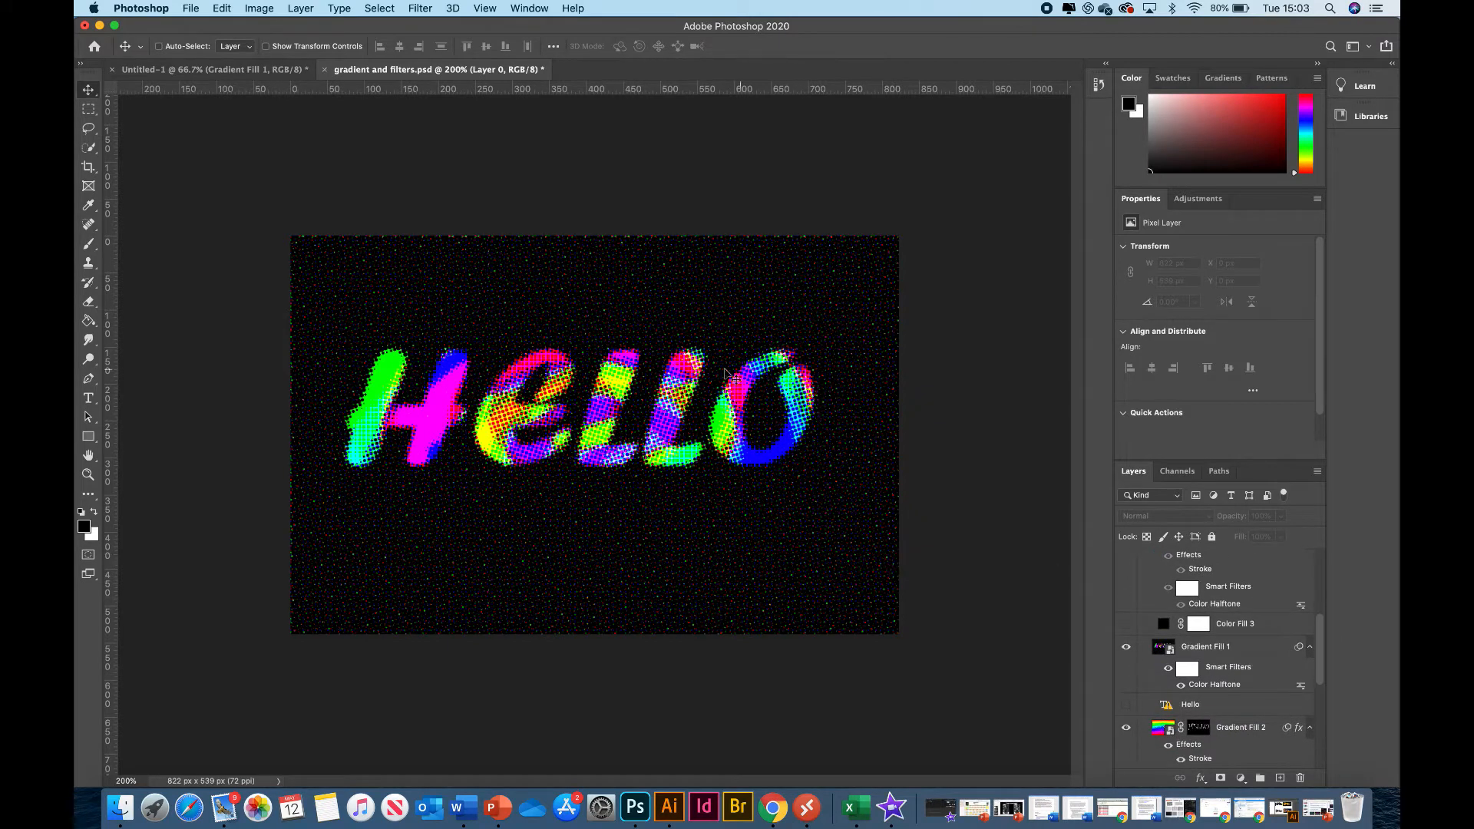
pyautogui.click(1125, 647)
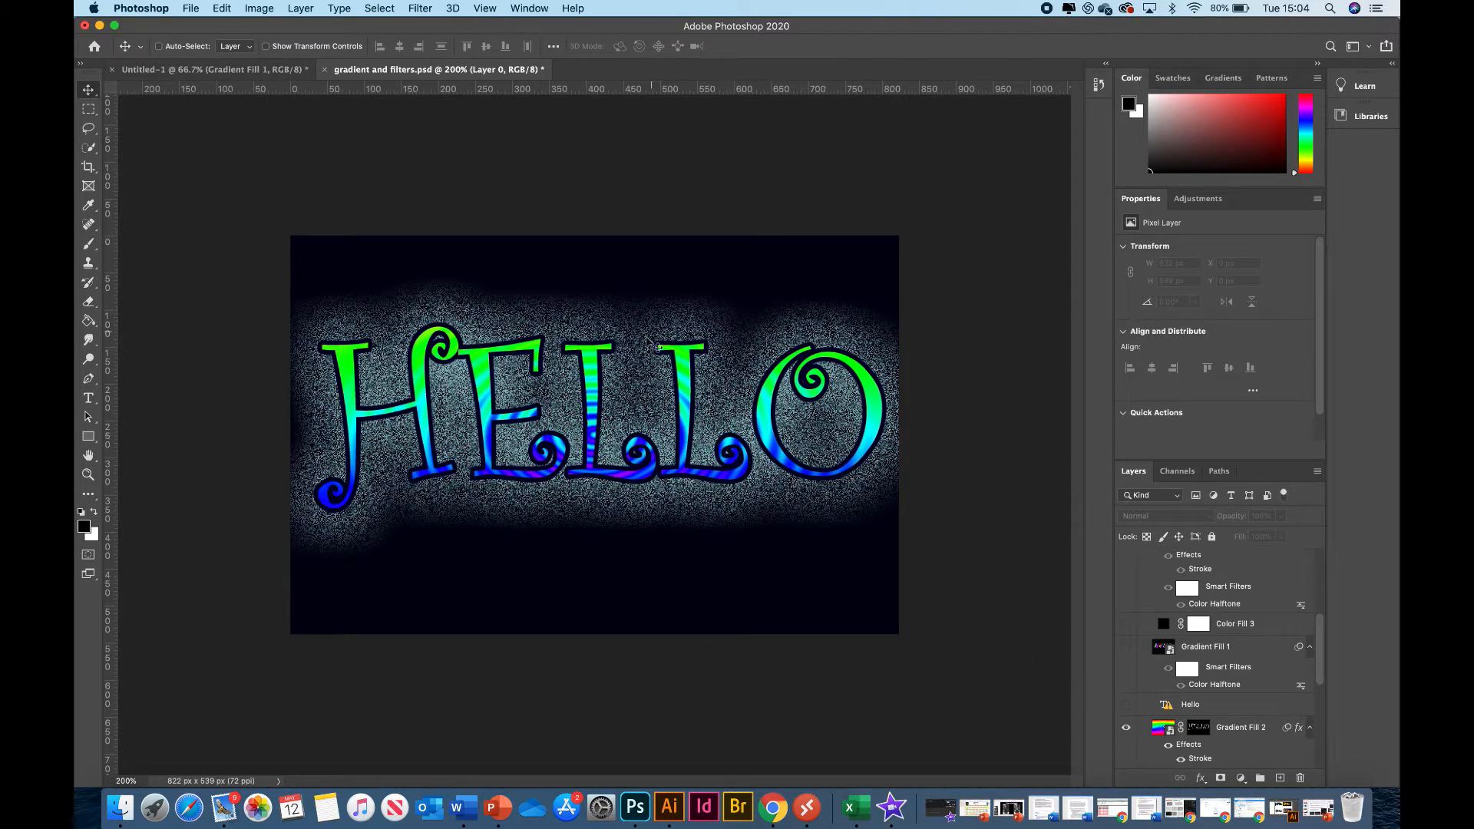
pyautogui.click(1129, 731)
pyautogui.scroll(-5, 1128, 731)
pyautogui.click(1125, 737)
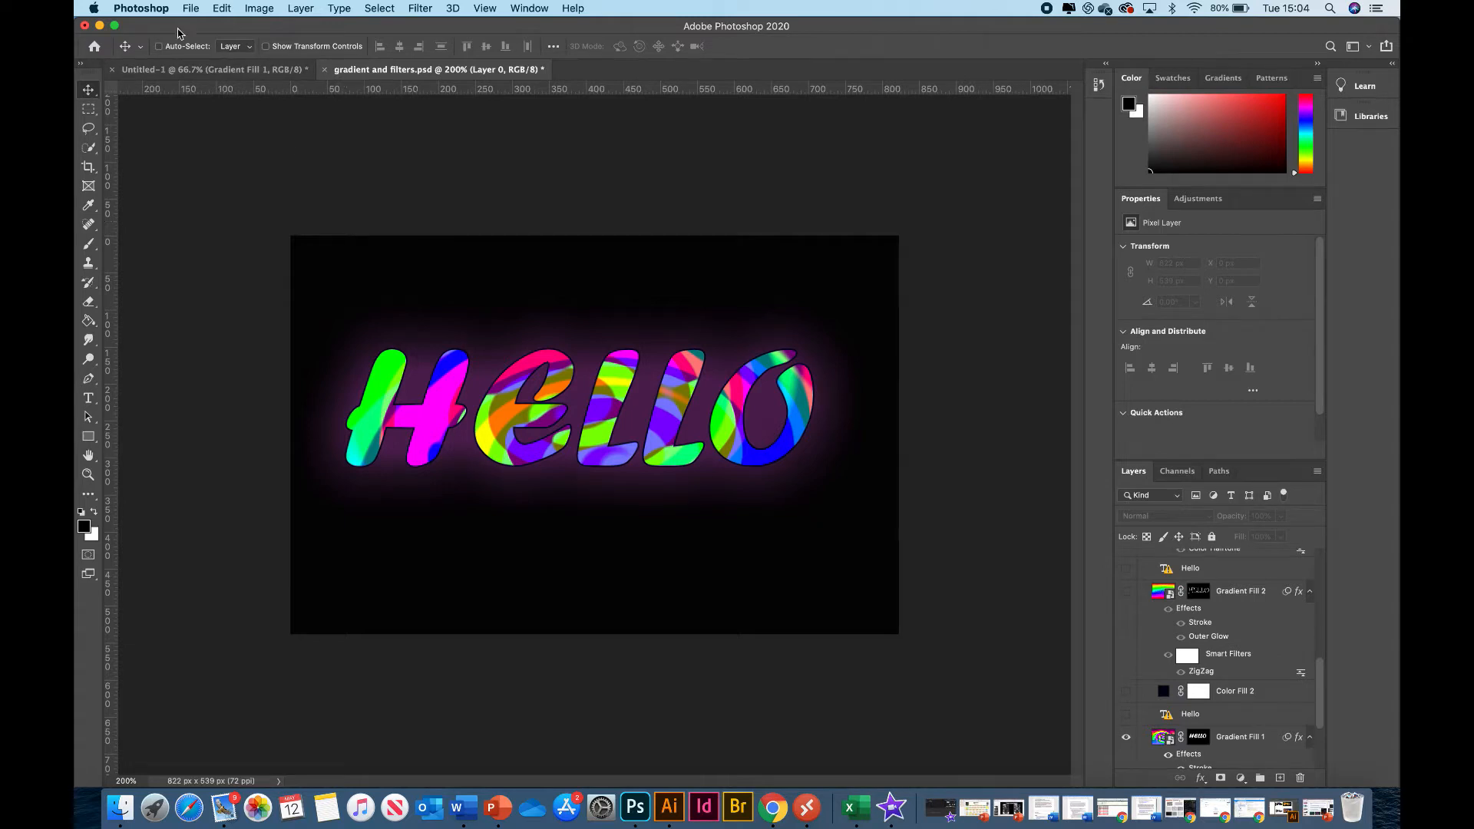
# - Create a new landscape A4 document, 297 x 210 mm at 300 pixels/inch, in RGB Color with a white background
pyautogui.click(94, 47)
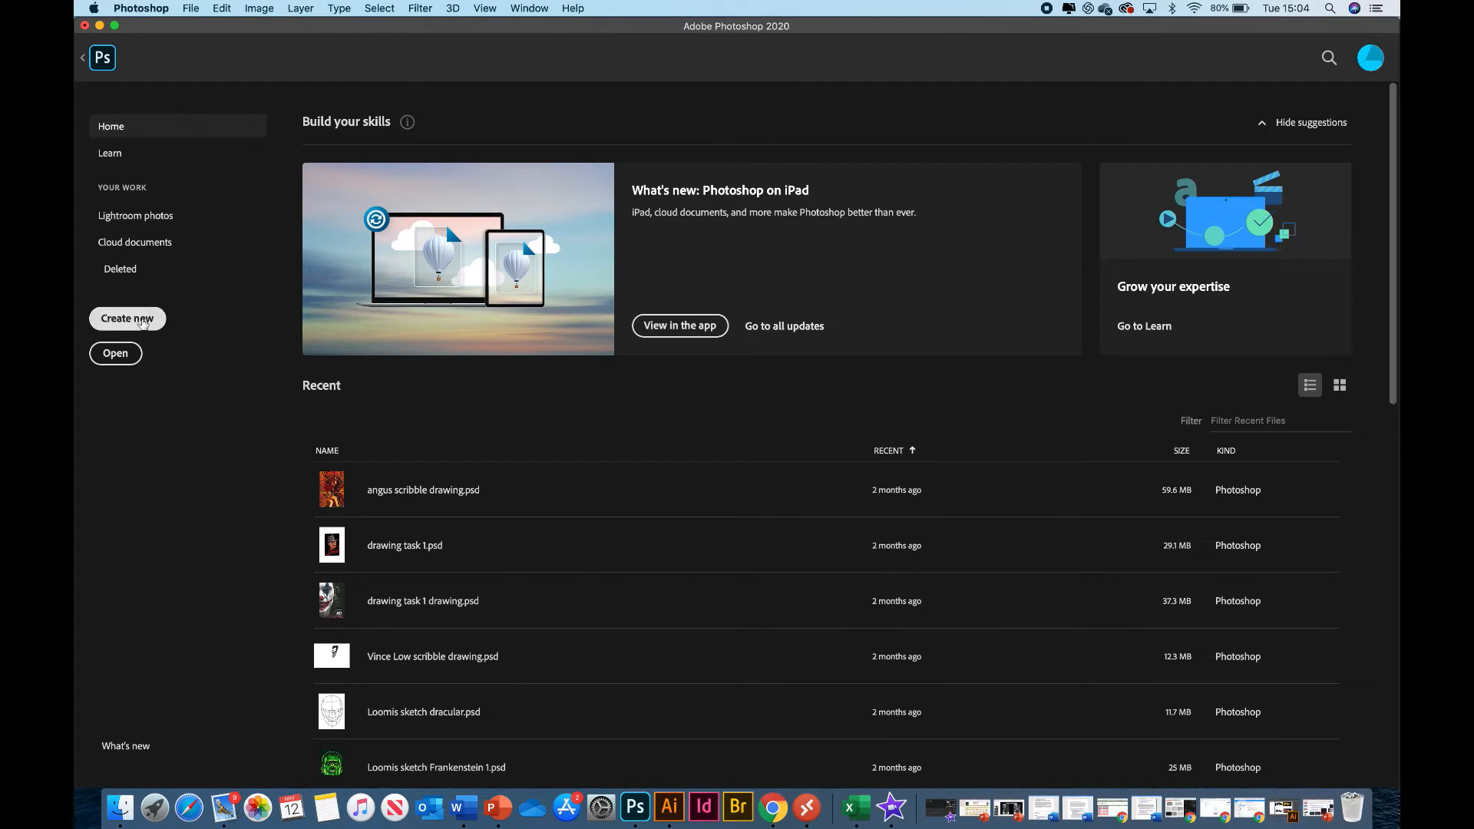
pyautogui.click(142, 321)
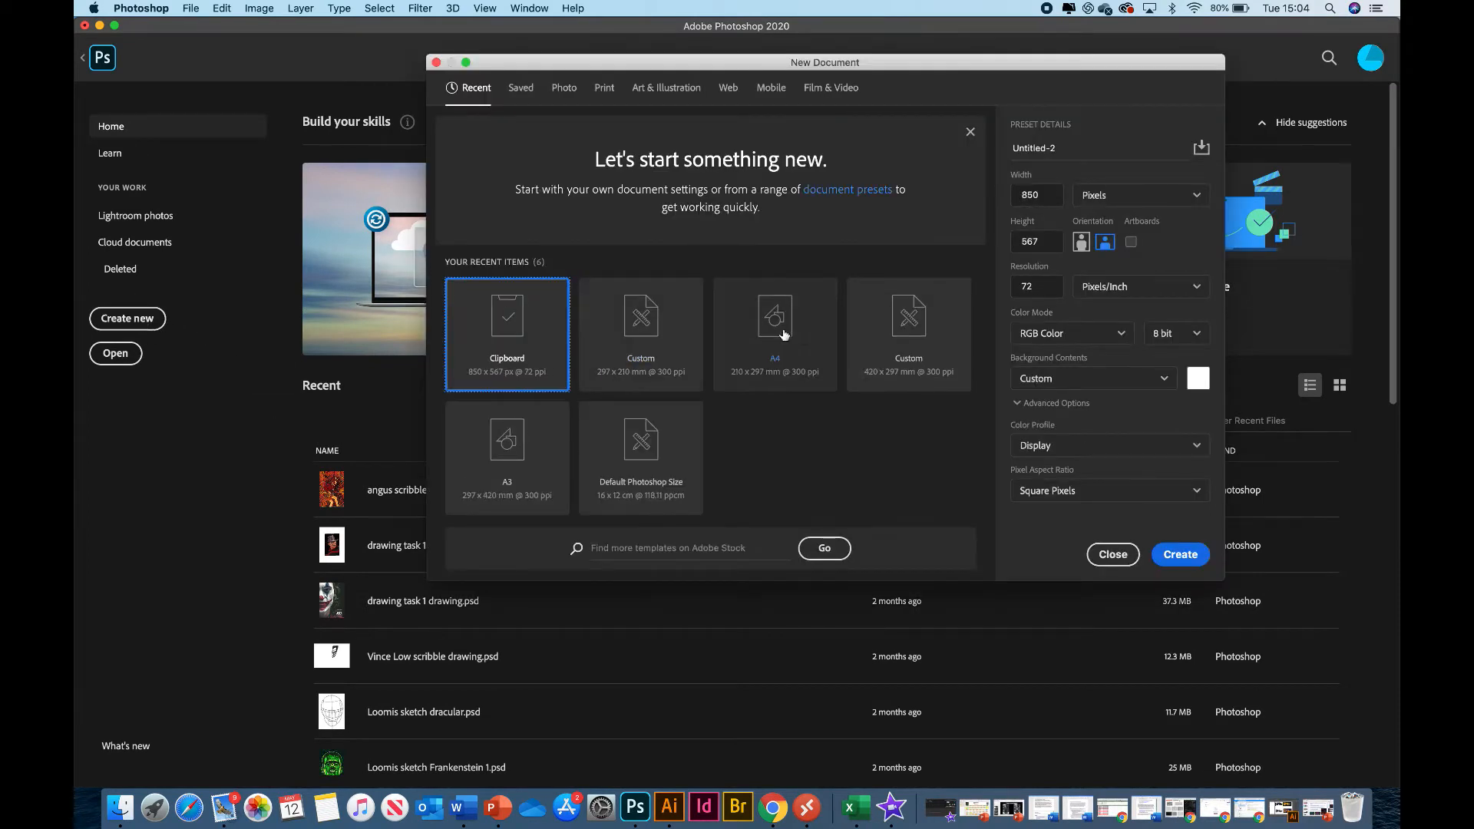
pyautogui.click(775, 344)
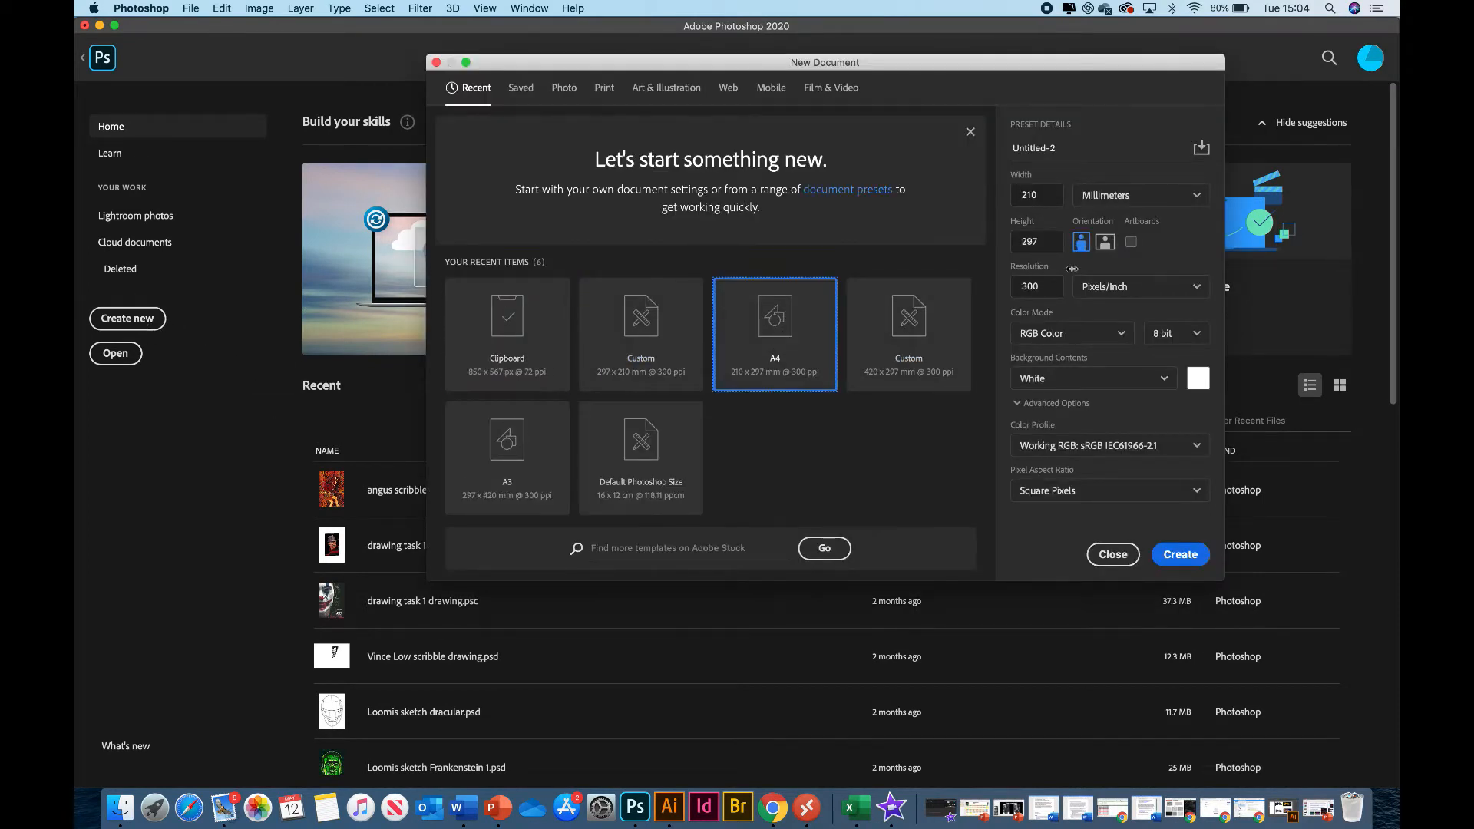
pyautogui.click(1103, 242)
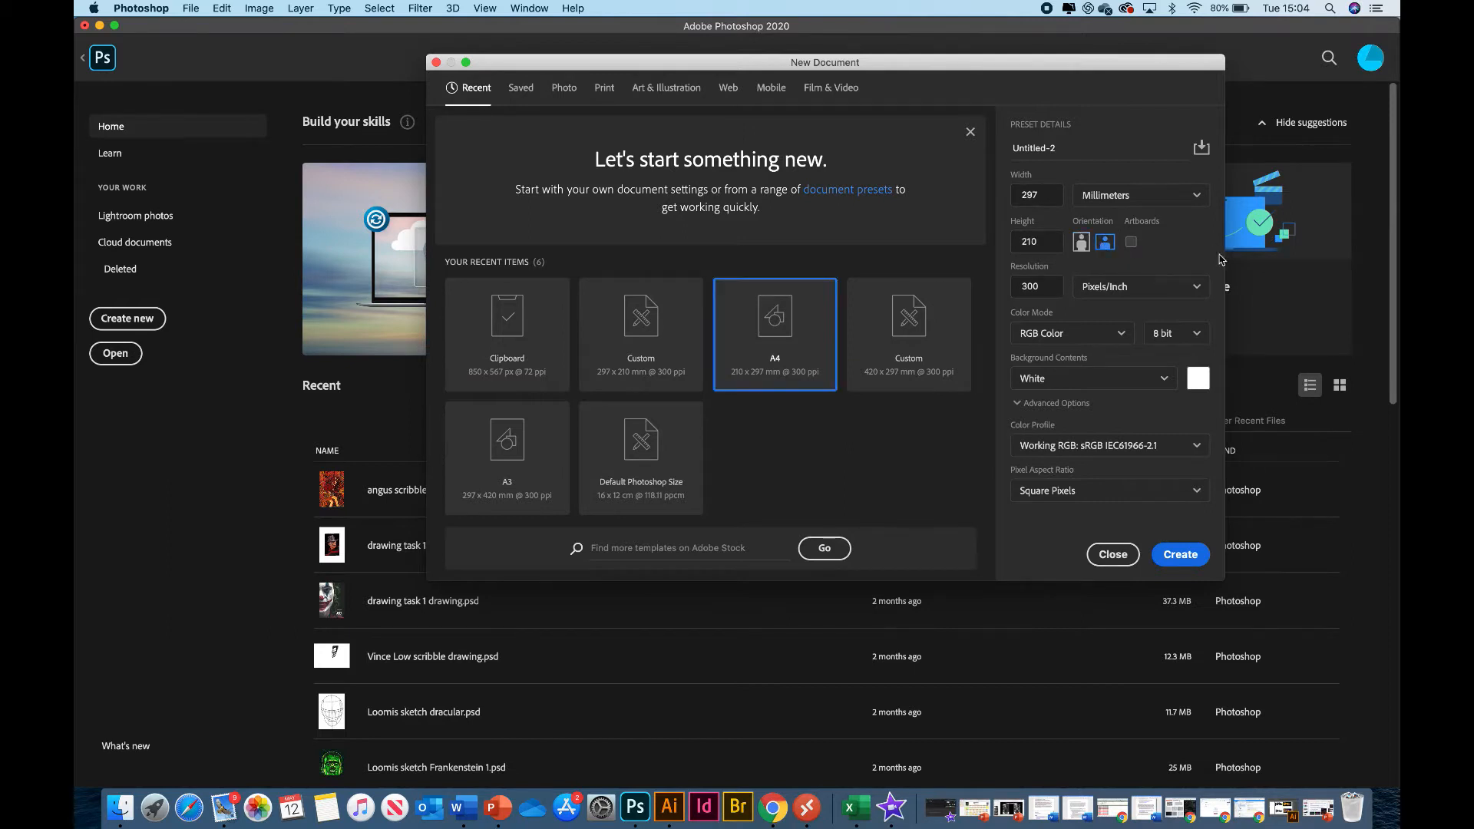
pyautogui.click(1180, 555)
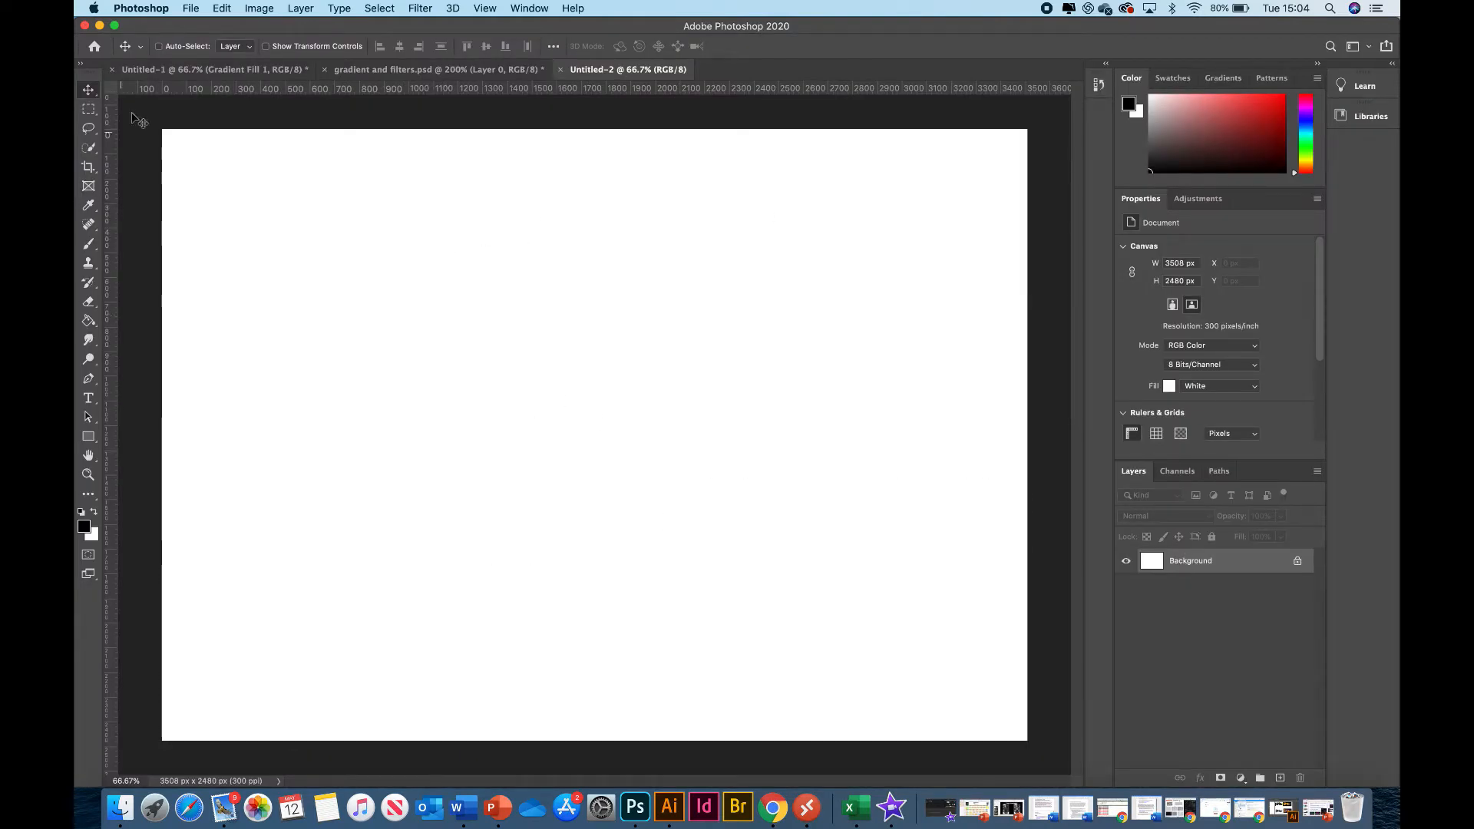
# - Add a text layer reading "Hello" in the upper-left area of the canvas
pyautogui.click(88, 399)
pyautogui.click(372, 298)
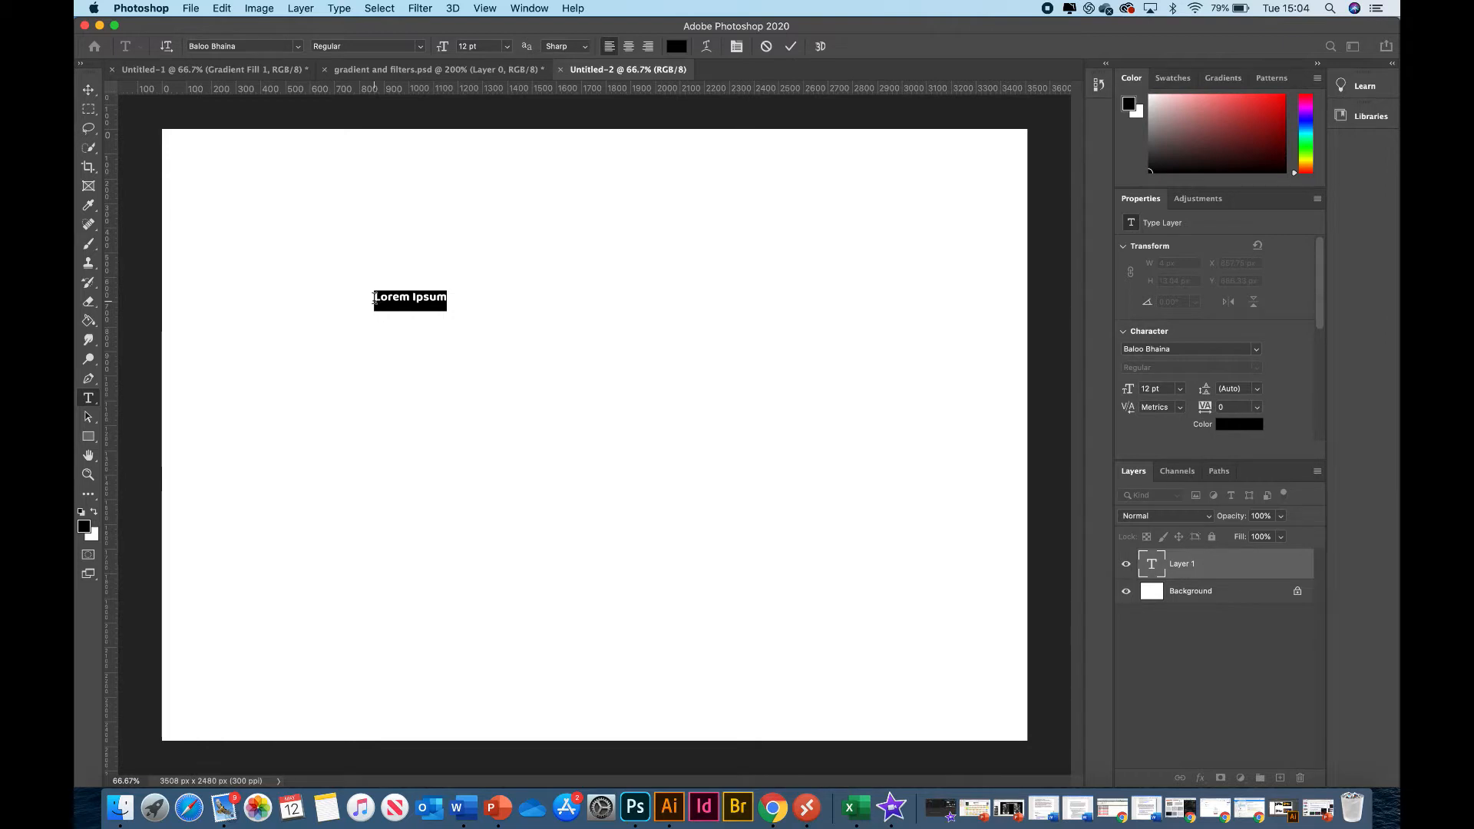
pyautogui.write('Hello')
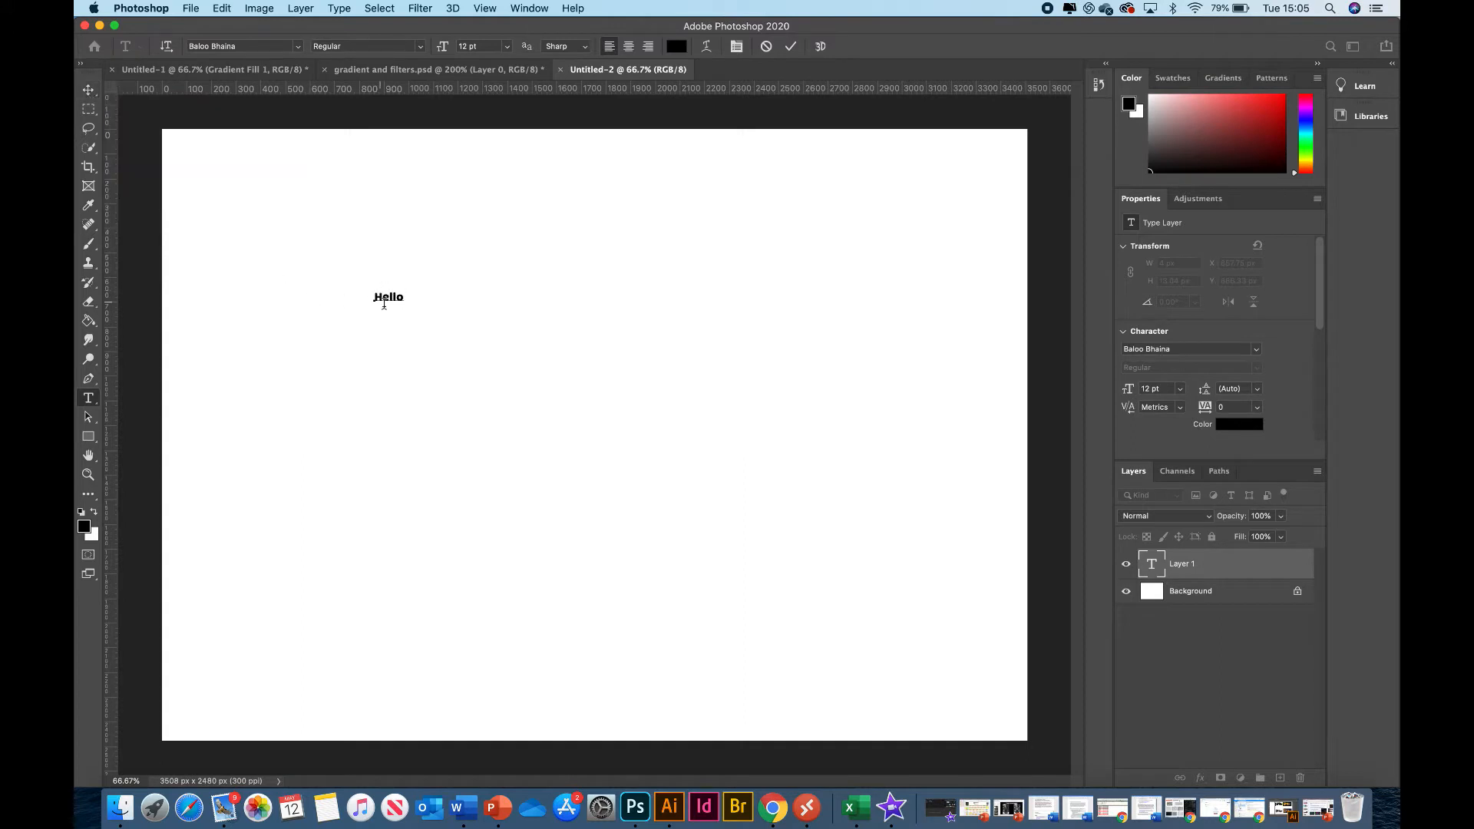
# - Scale the "Hello" text up to about 260 pt and position it centrally across the canvas
pyautogui.click(88, 91)
pyautogui.moveTo(390, 298); pyautogui.dragTo(464, 278)
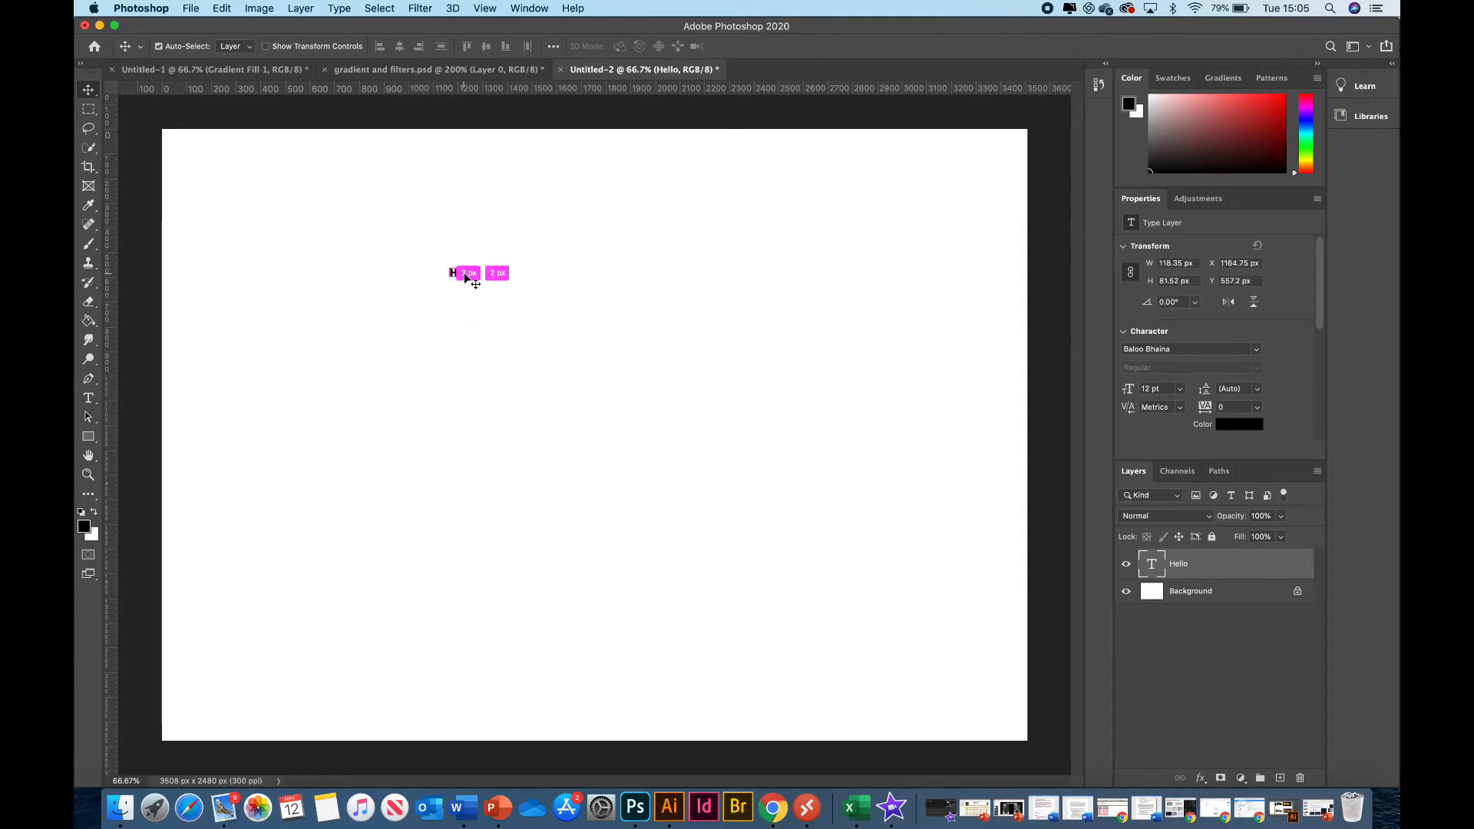
pyautogui.press('super+t')
pyautogui.moveTo(480, 287); pyautogui.dragTo(988, 636)
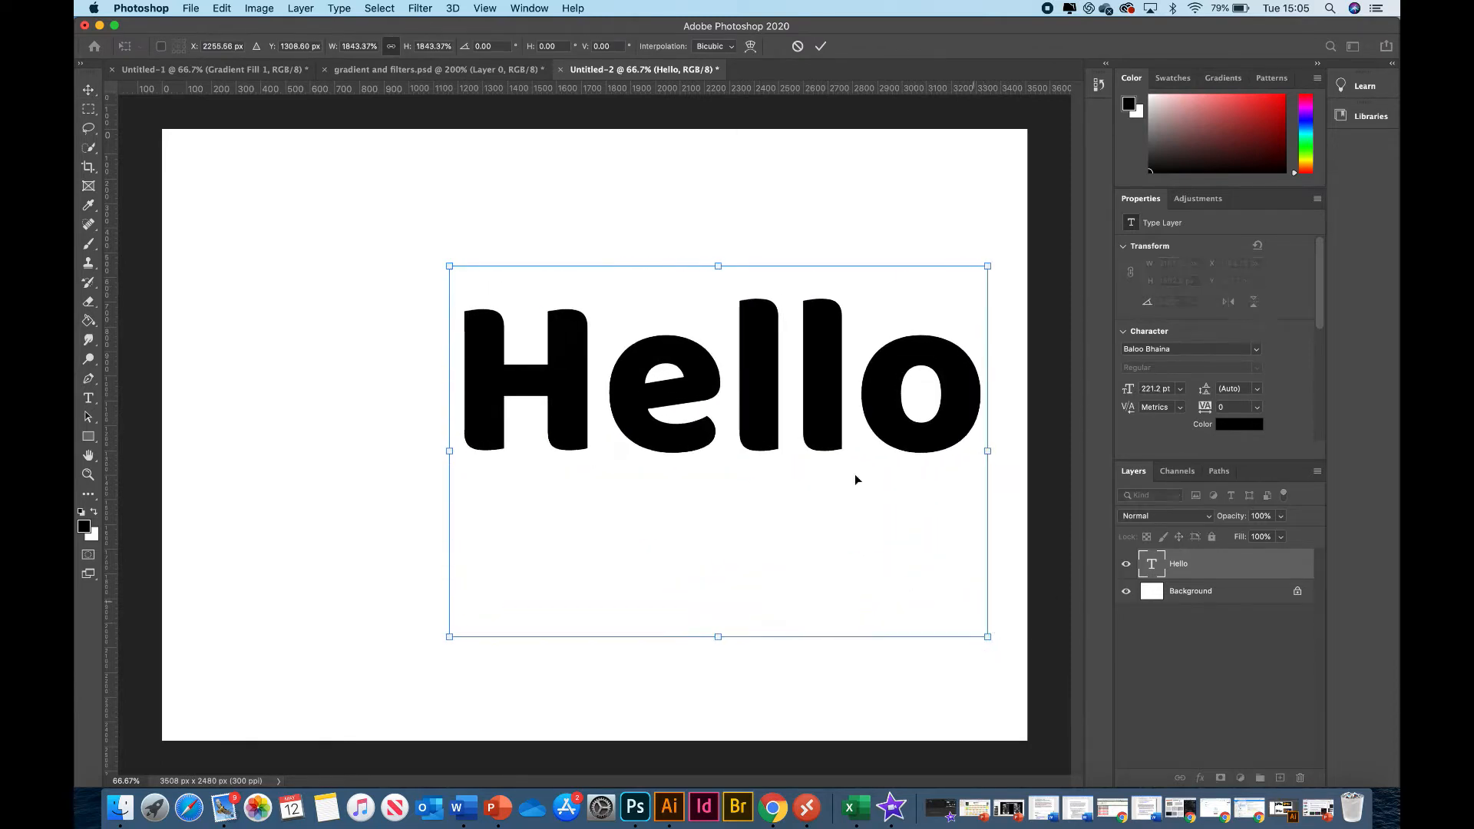
pyautogui.moveTo(448, 263); pyautogui.dragTo(278, 181)
pyautogui.moveTo(444, 306); pyautogui.dragTo(396, 383)
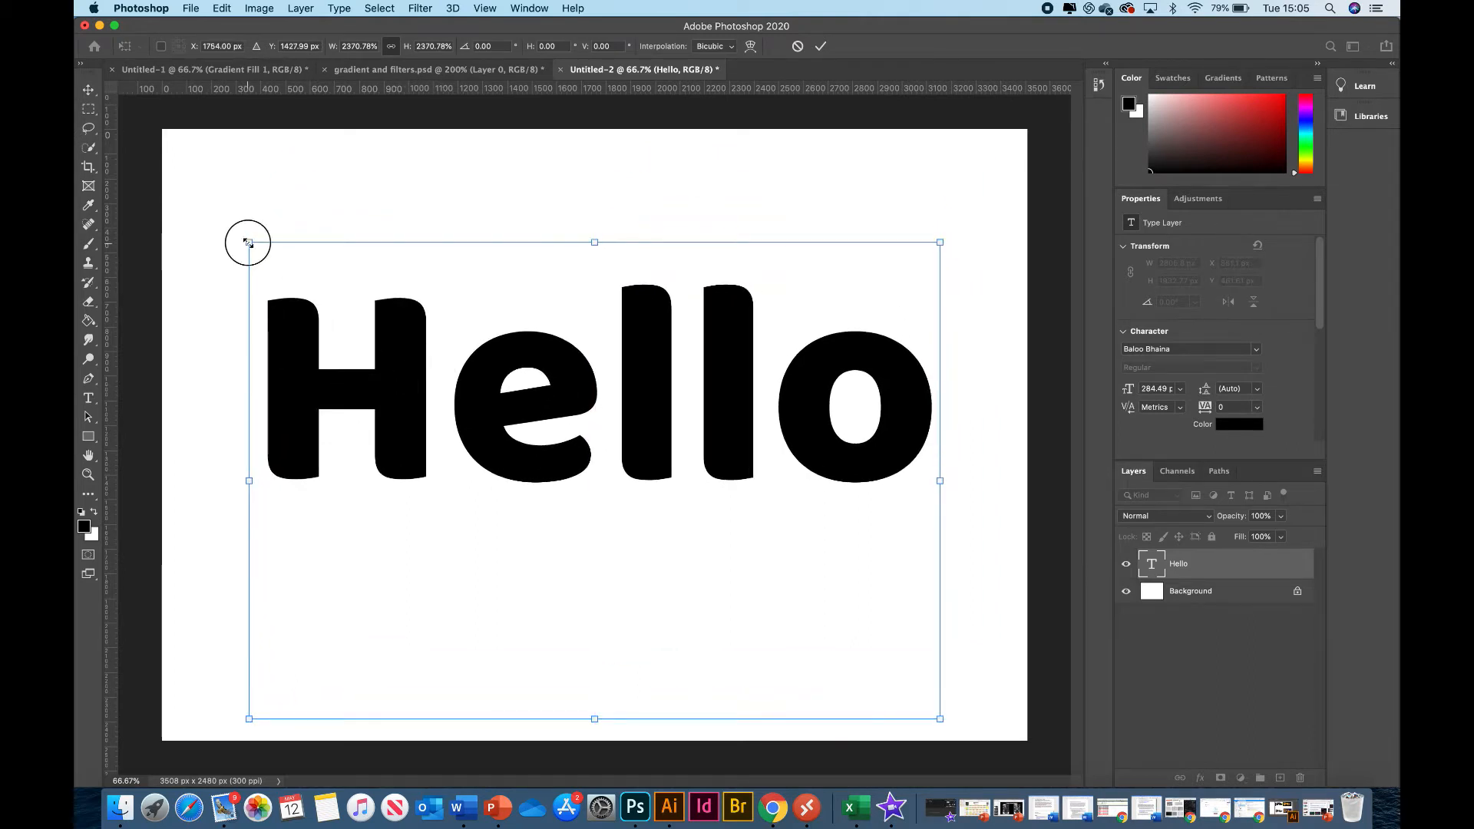
pyautogui.moveTo(248, 243); pyautogui.dragTo(307, 284)
pyautogui.moveTo(436, 428); pyautogui.dragTo(426, 414)
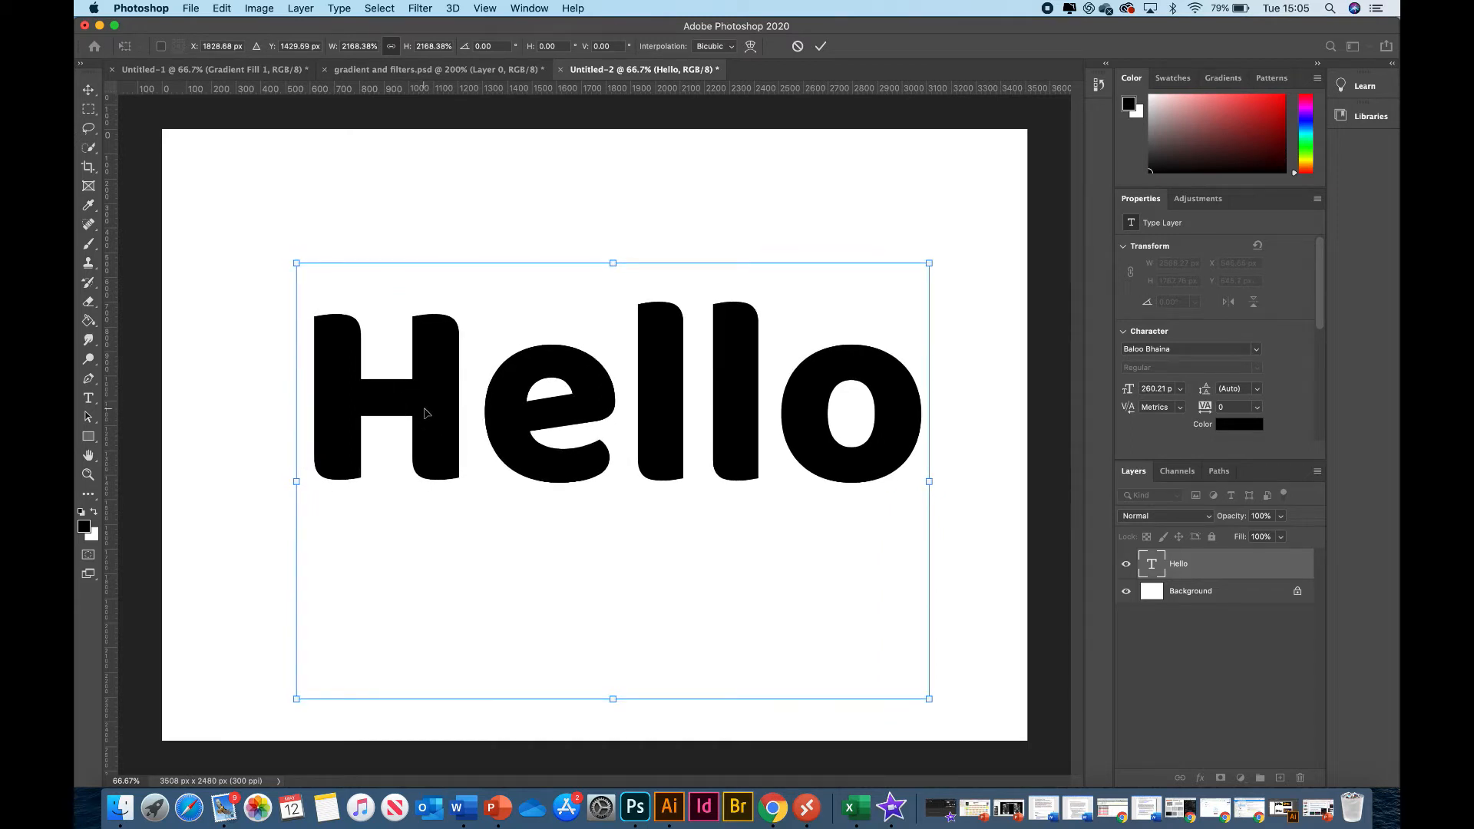
pyautogui.press('Return')
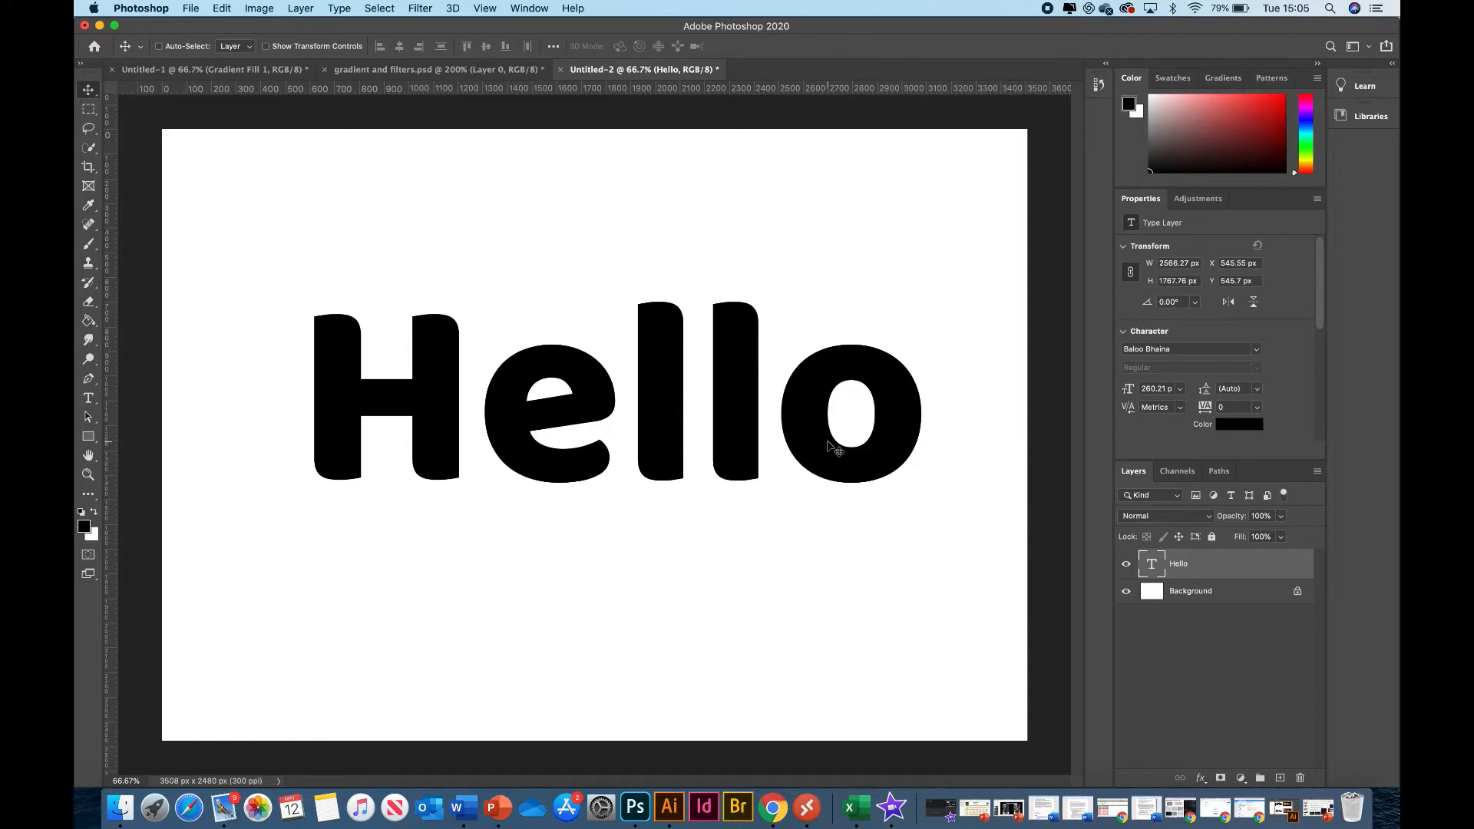
# - Change the font of the "Hello" text to Baloo Chettan, keeping the Regular style
pyautogui.doubleClick(1151, 564)
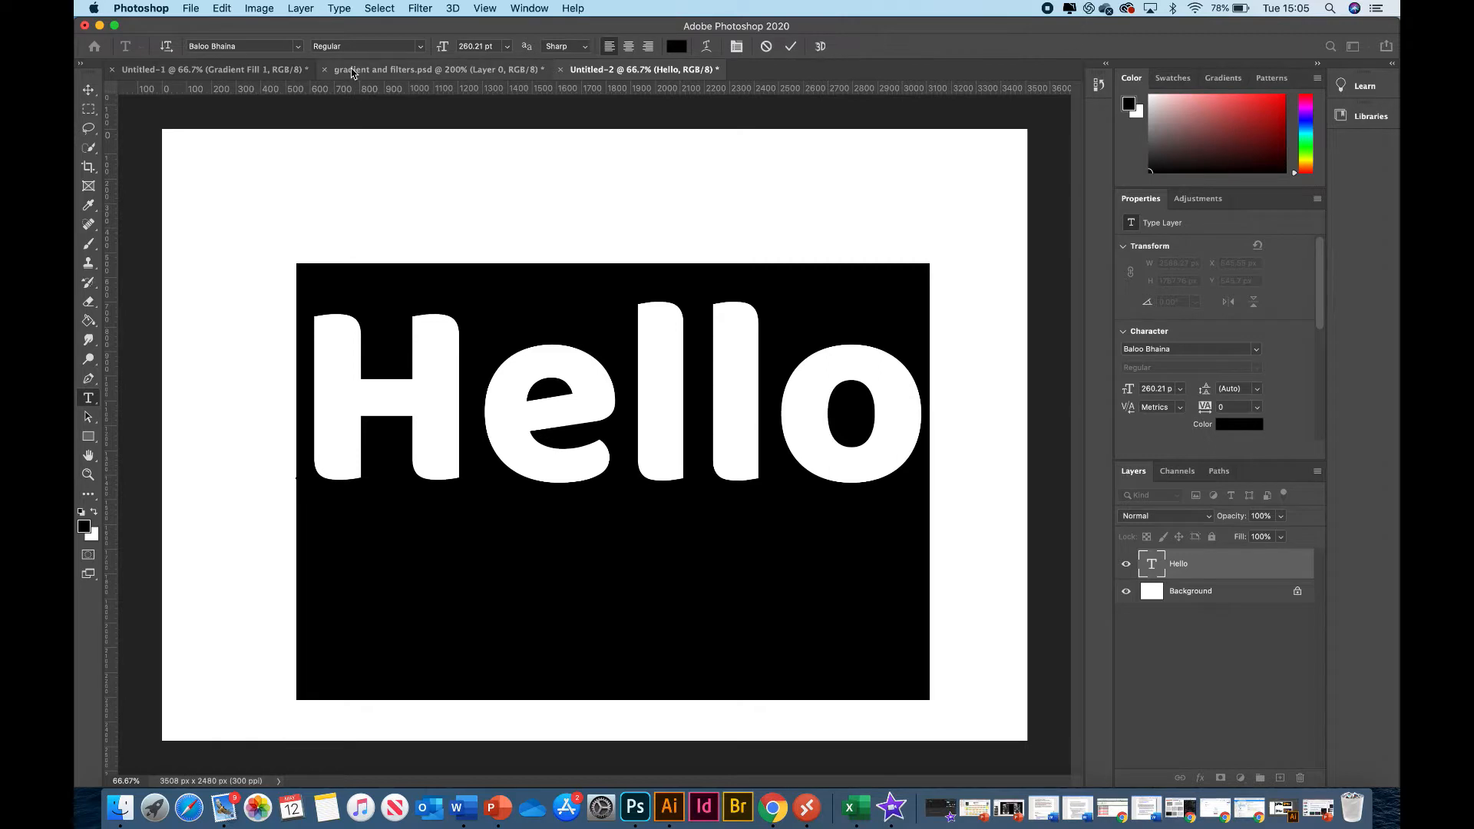
pyautogui.click(300, 47)
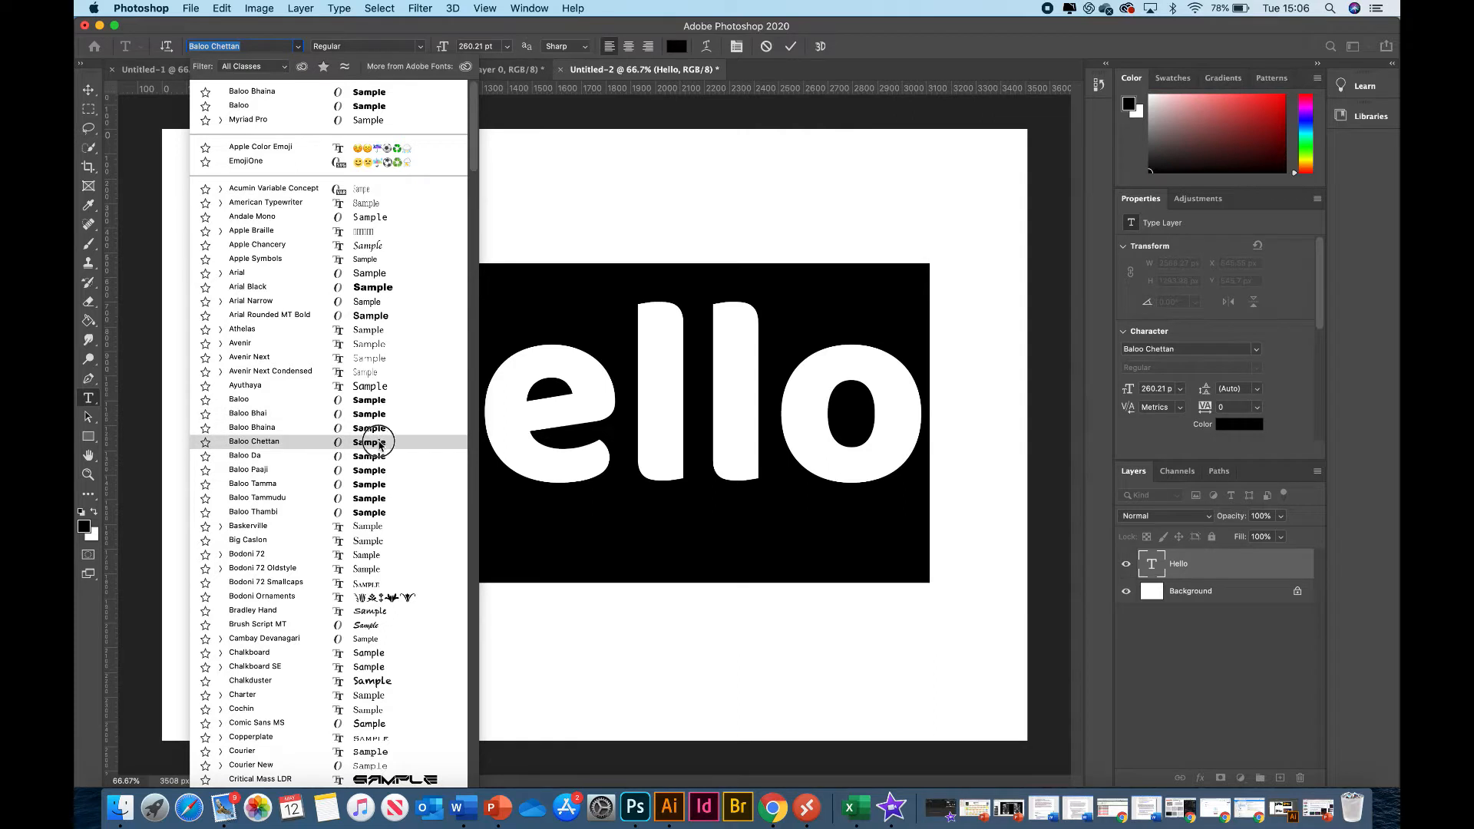
pyautogui.click(378, 443)
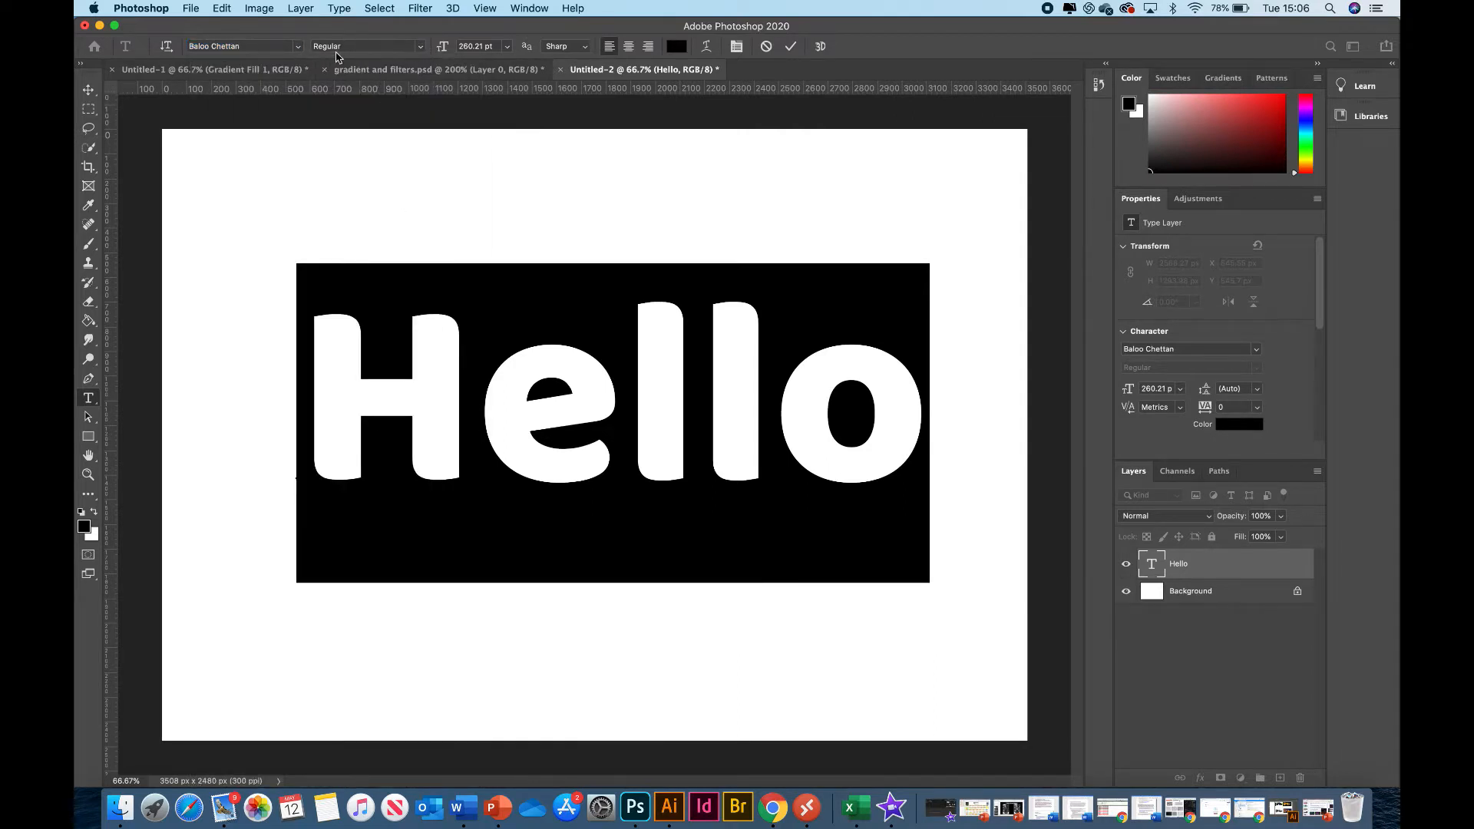
pyautogui.click(420, 48)
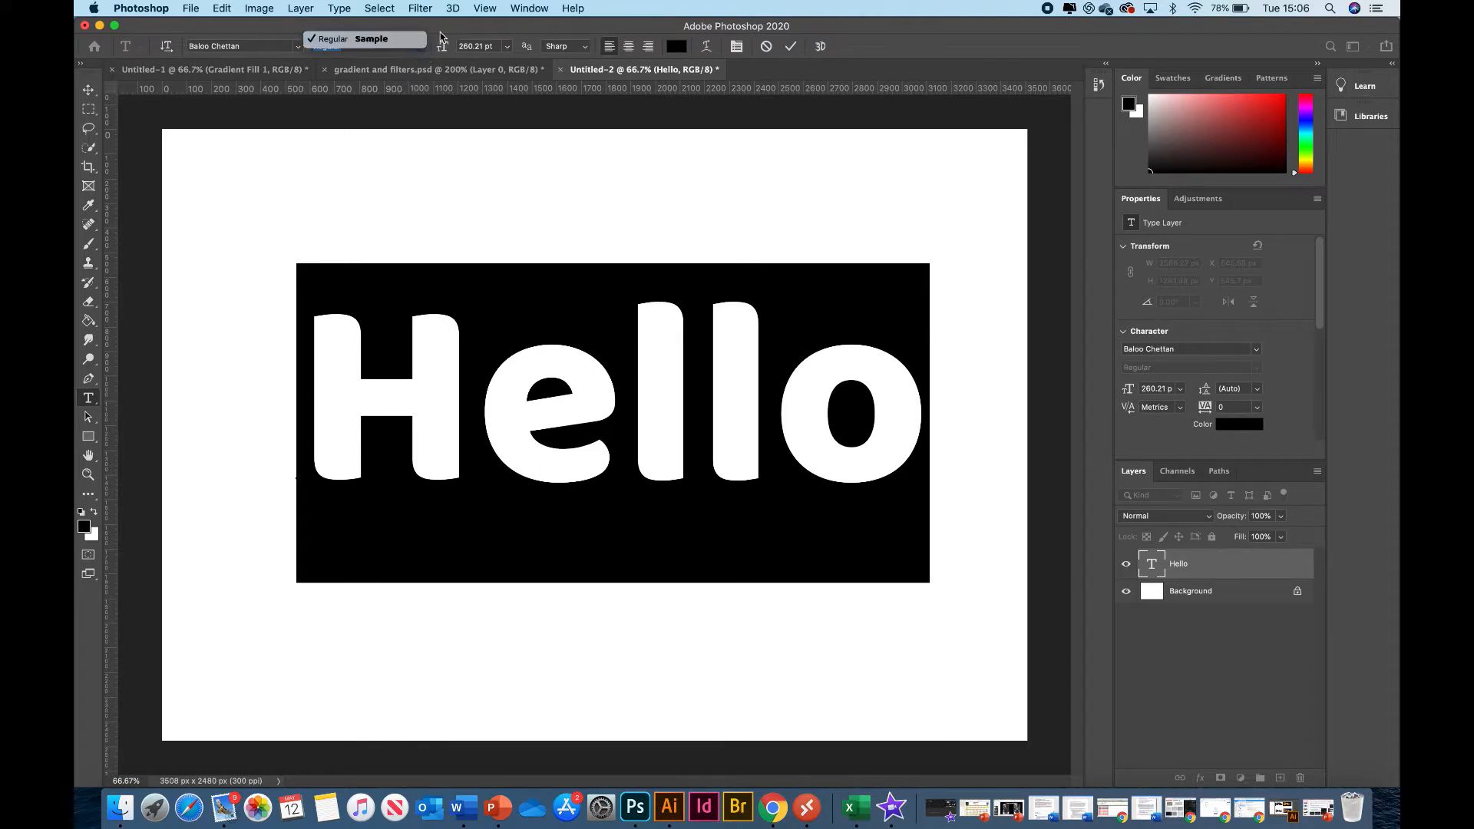
pyautogui.click(440, 33)
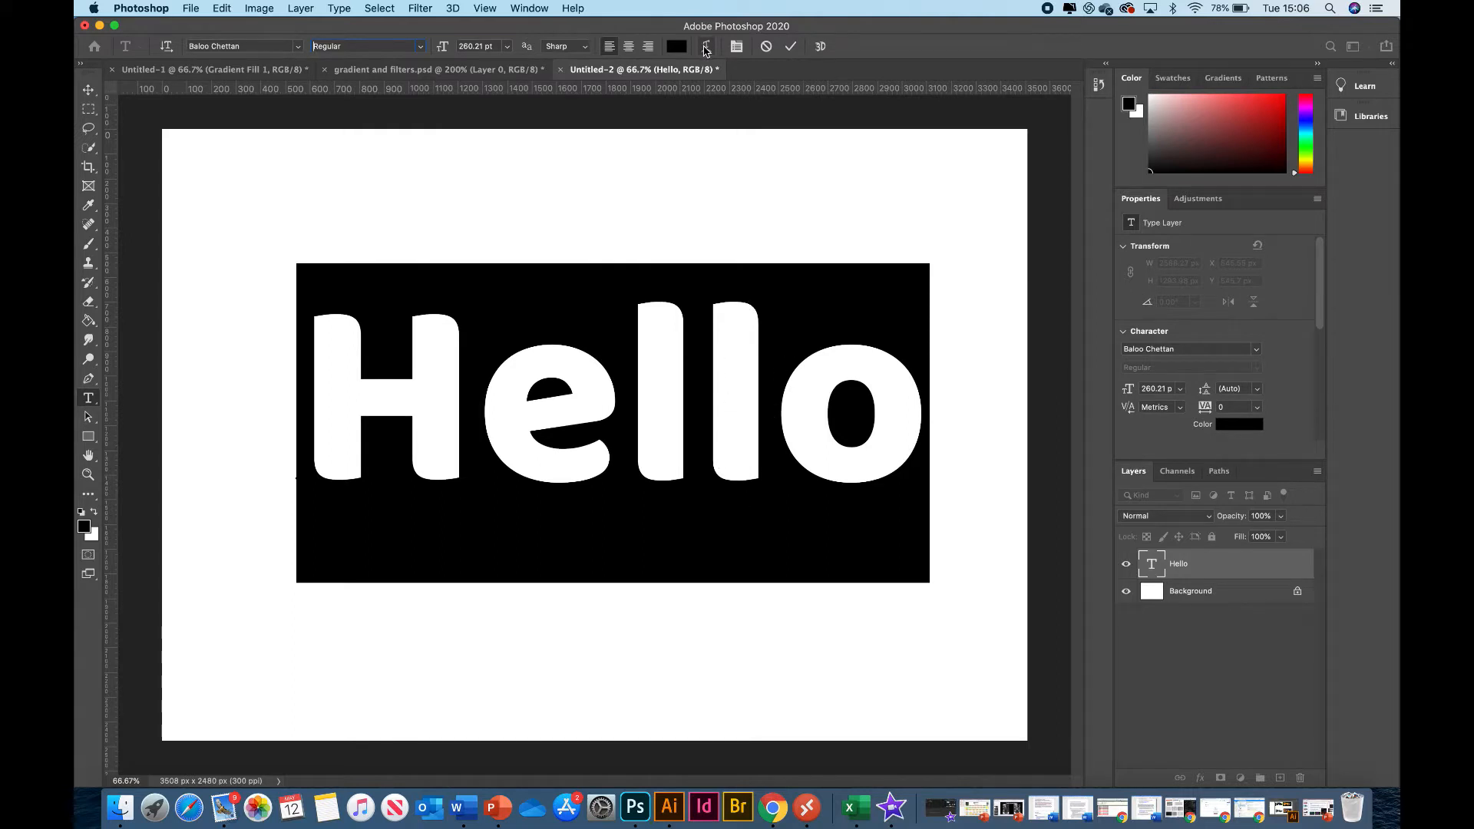
# - Warp the "Hello" text with the horizontal Arc style, setting the bend to -35% and the horizontal distortion to +29%
pyautogui.click(706, 47)
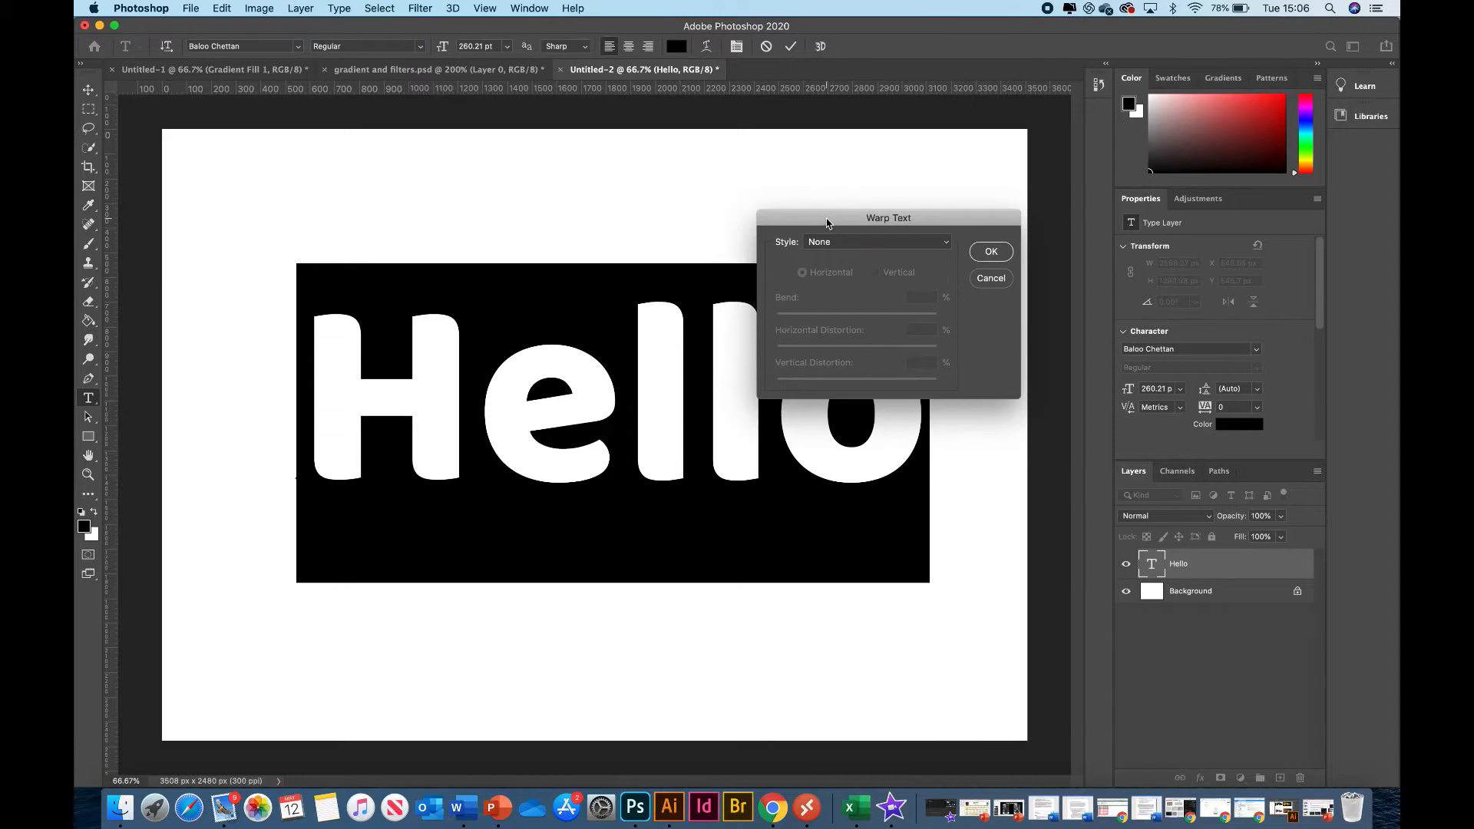
pyautogui.moveTo(827, 224); pyautogui.dragTo(822, 157)
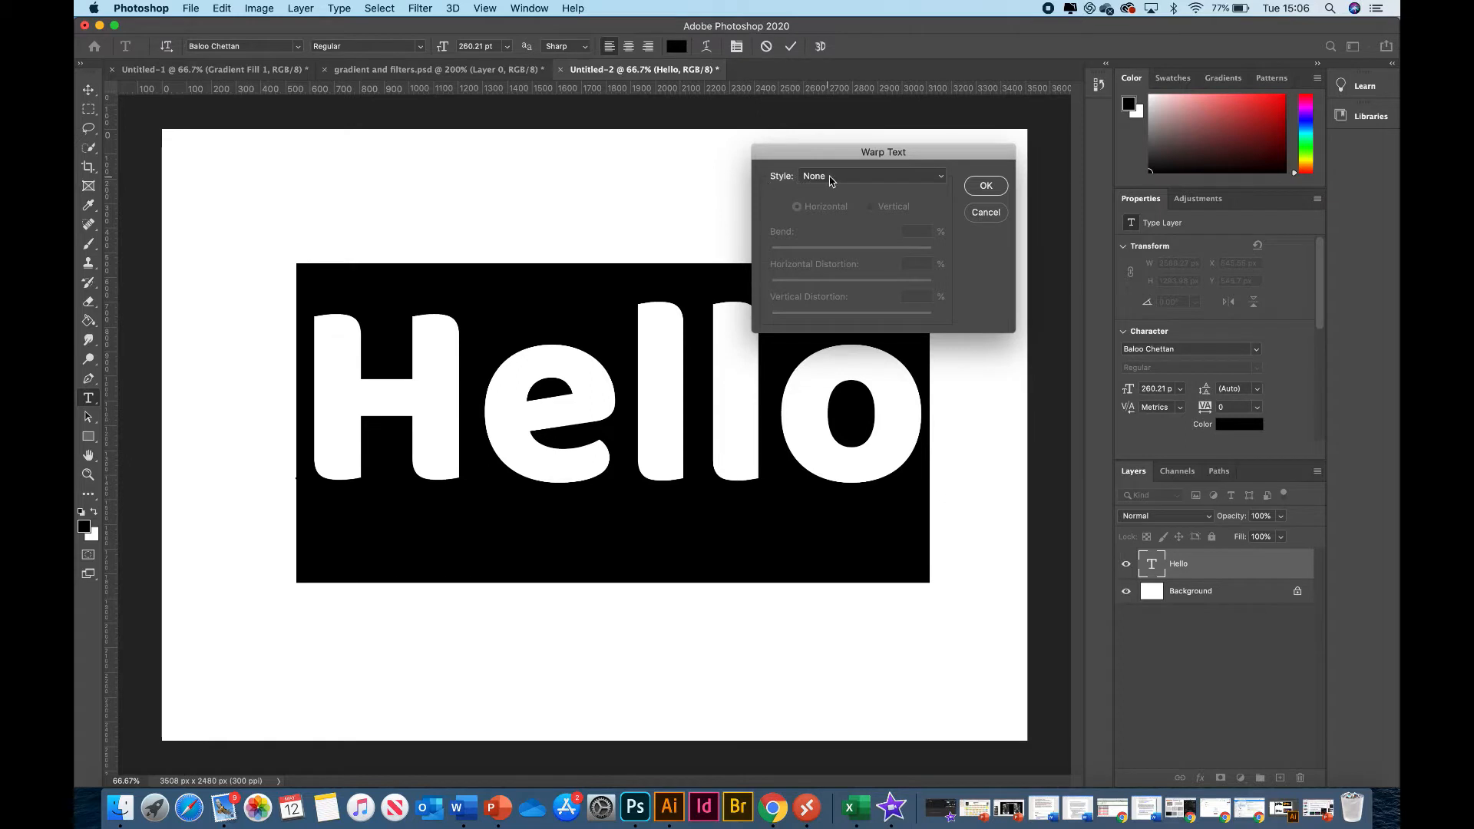
pyautogui.click(831, 181)
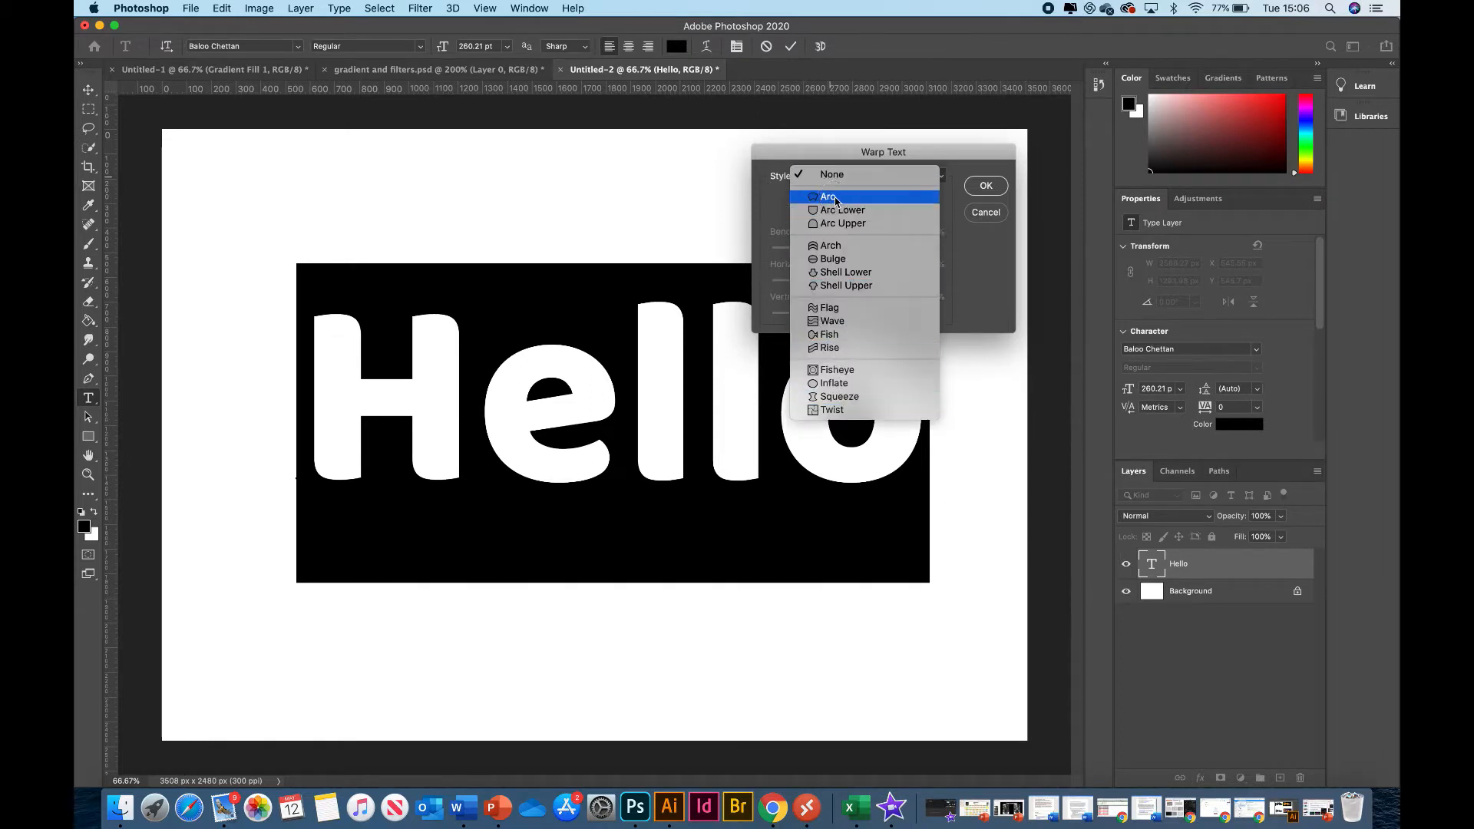
pyautogui.click(836, 200)
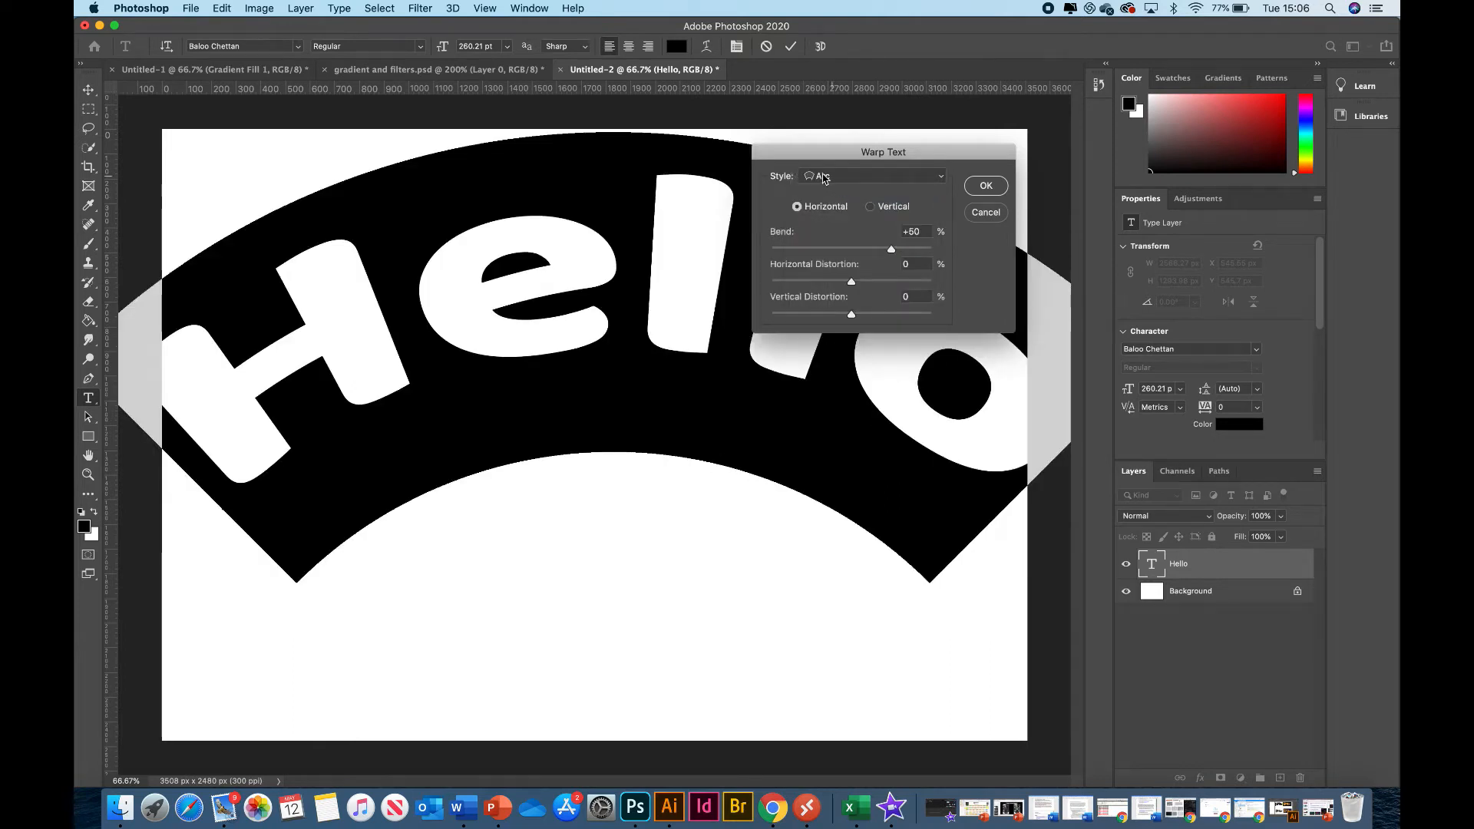
pyautogui.moveTo(895, 255); pyautogui.dragTo(876, 285)
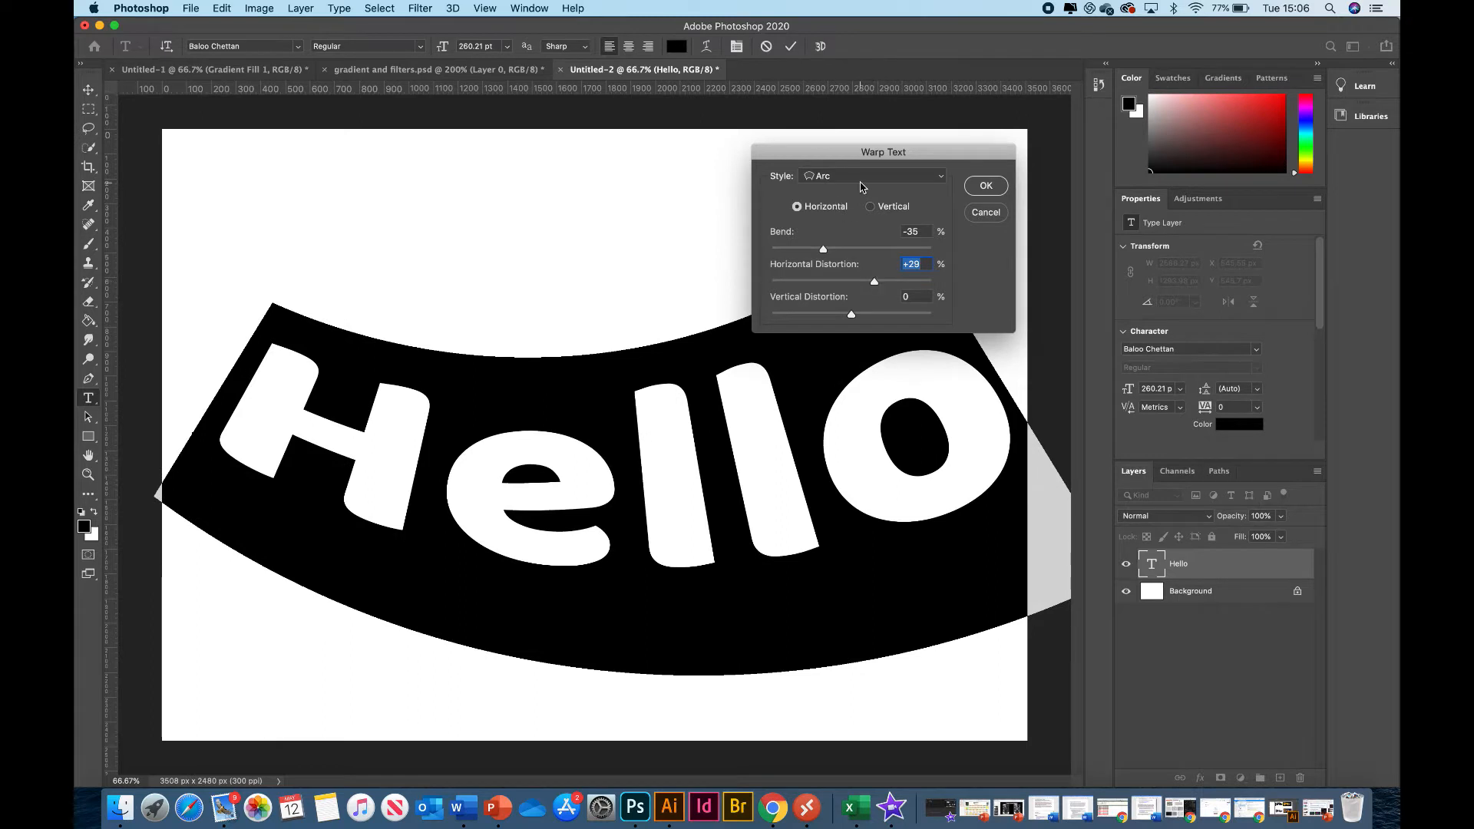
# - Change the "Hello" text warp to the Flag style with -25% bend and -47% horizontal distortion, and commit the text
pyautogui.click(862, 187)
pyautogui.click(829, 290)
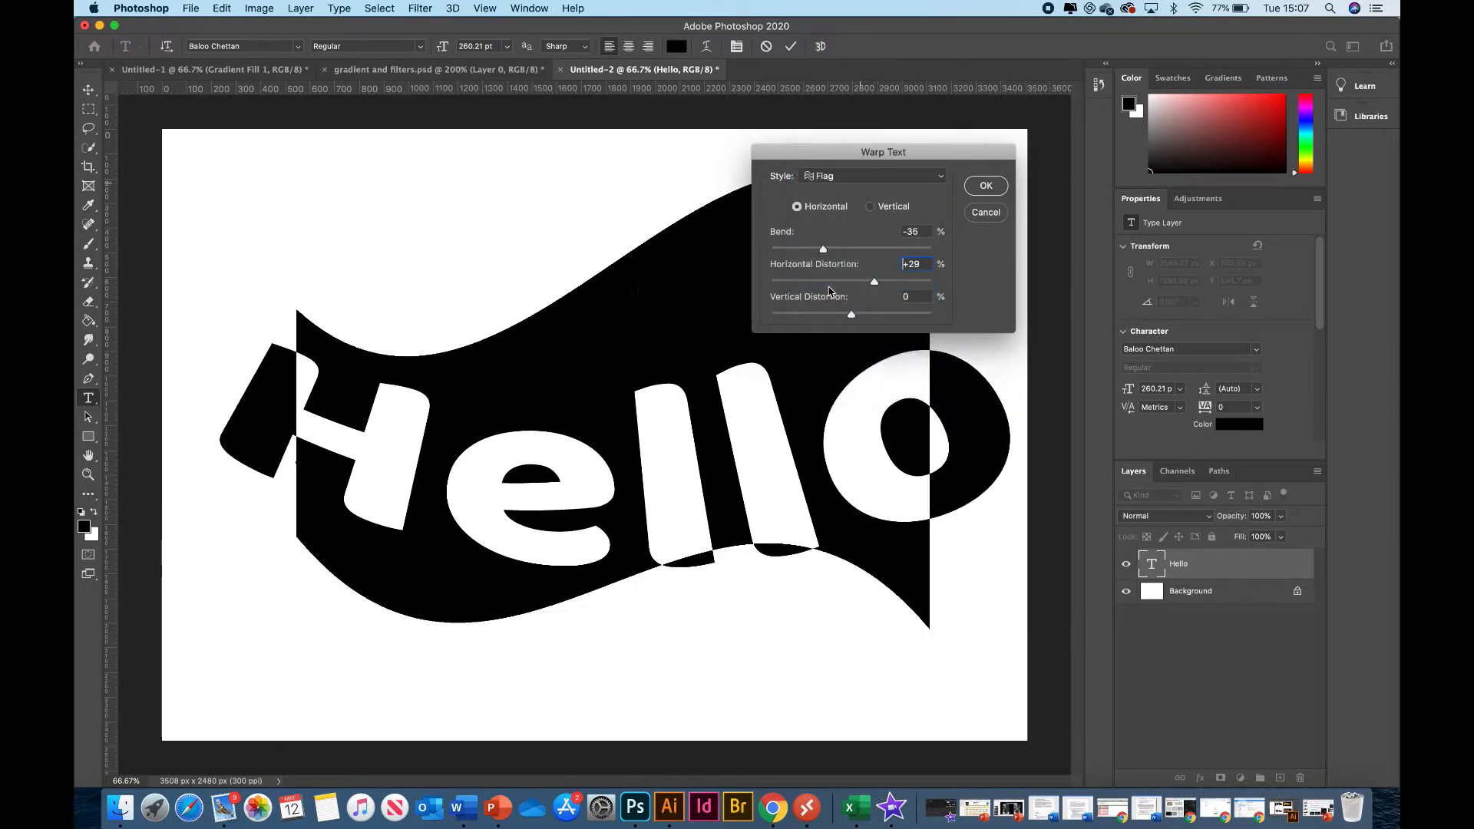
pyautogui.moveTo(824, 250)
pyautogui.mouseDown()
pyautogui.moveTo(837, 251)
pyautogui.moveTo(819, 253)
pyautogui.mouseUp()
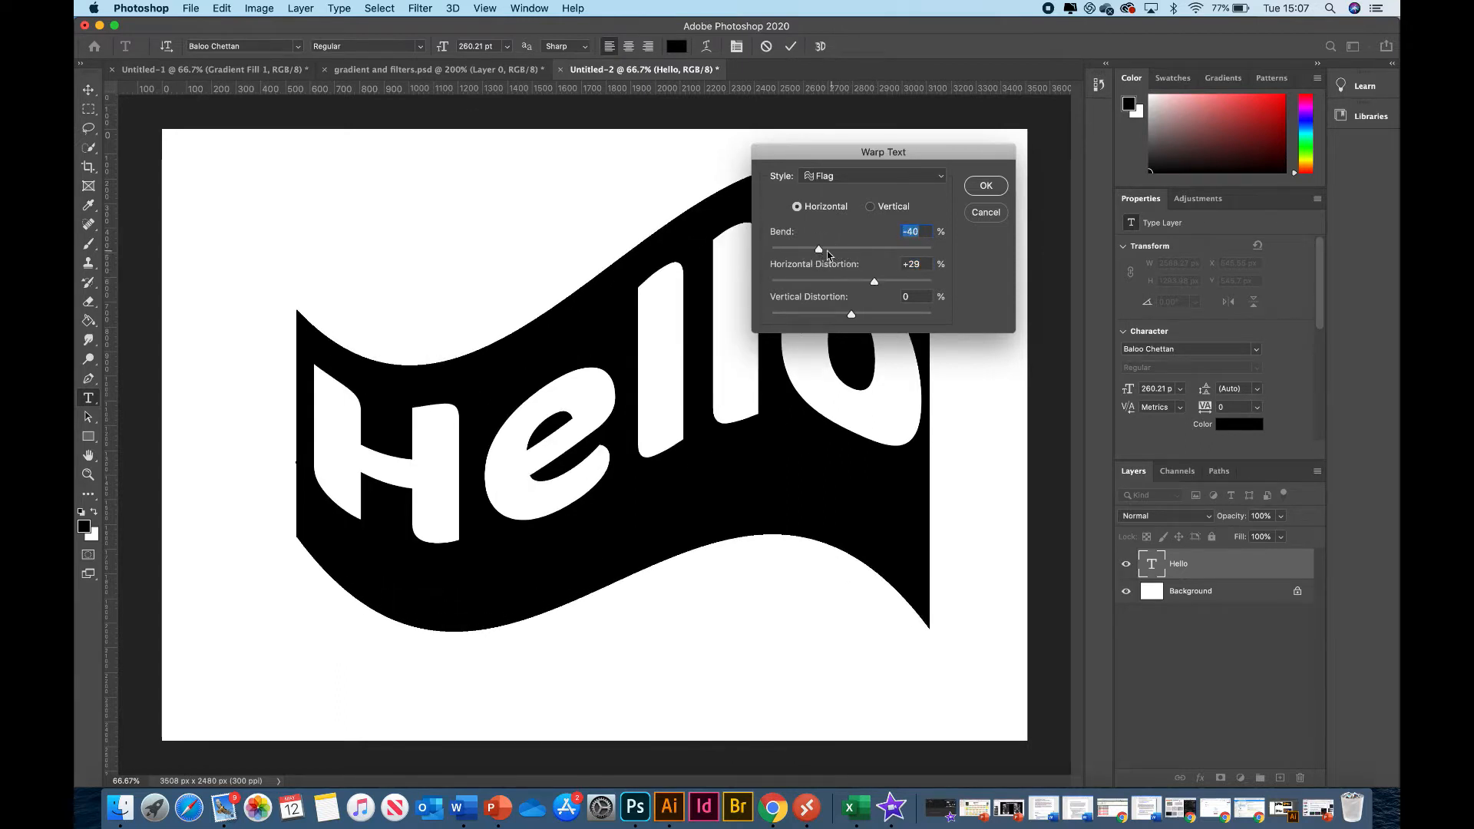
pyautogui.write('100')
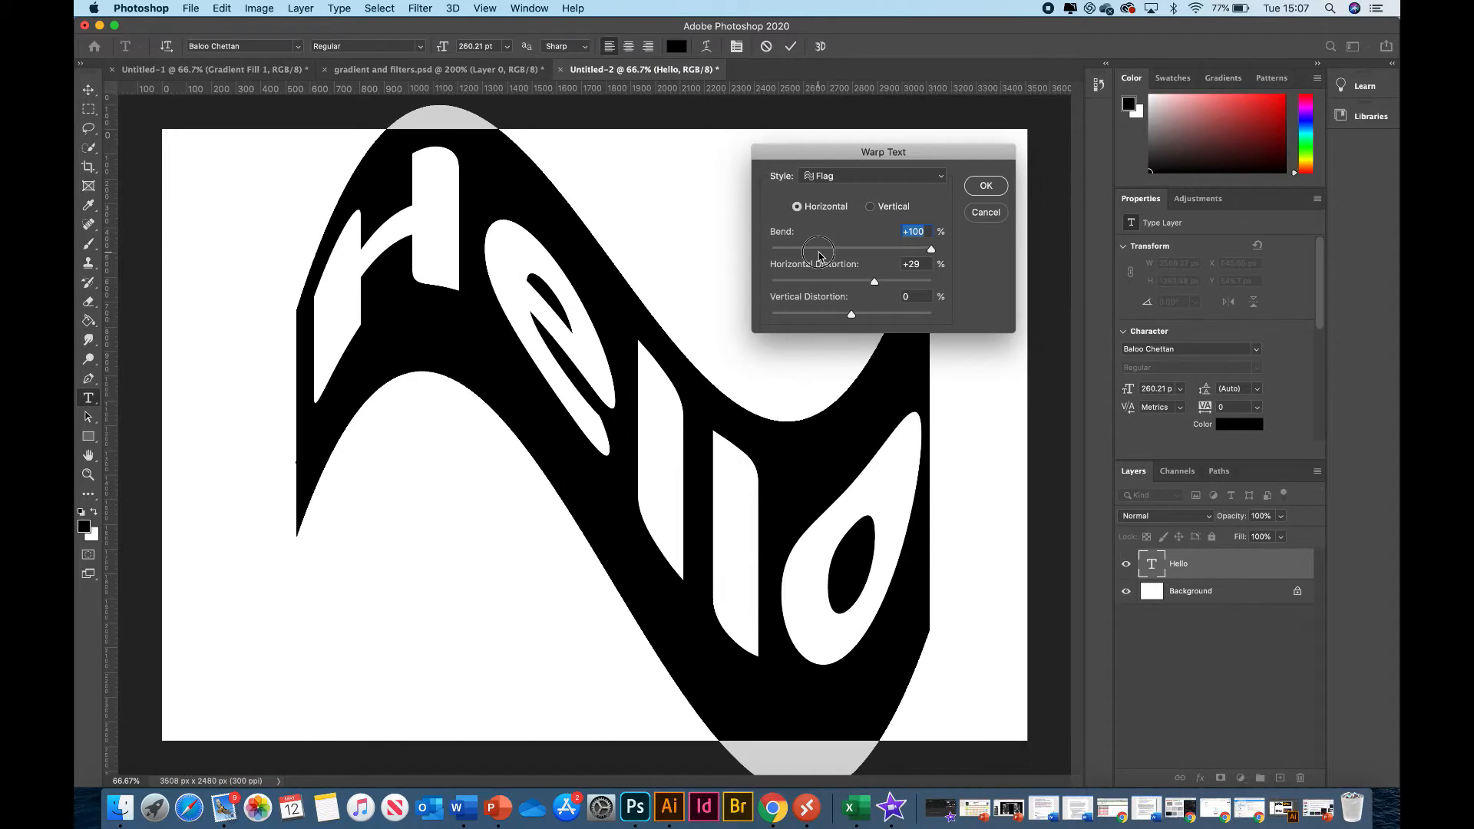
pyautogui.moveTo(820, 255)
pyautogui.mouseDown()
pyautogui.moveTo(869, 285)
pyautogui.moveTo(815, 276)
pyautogui.mouseUp()
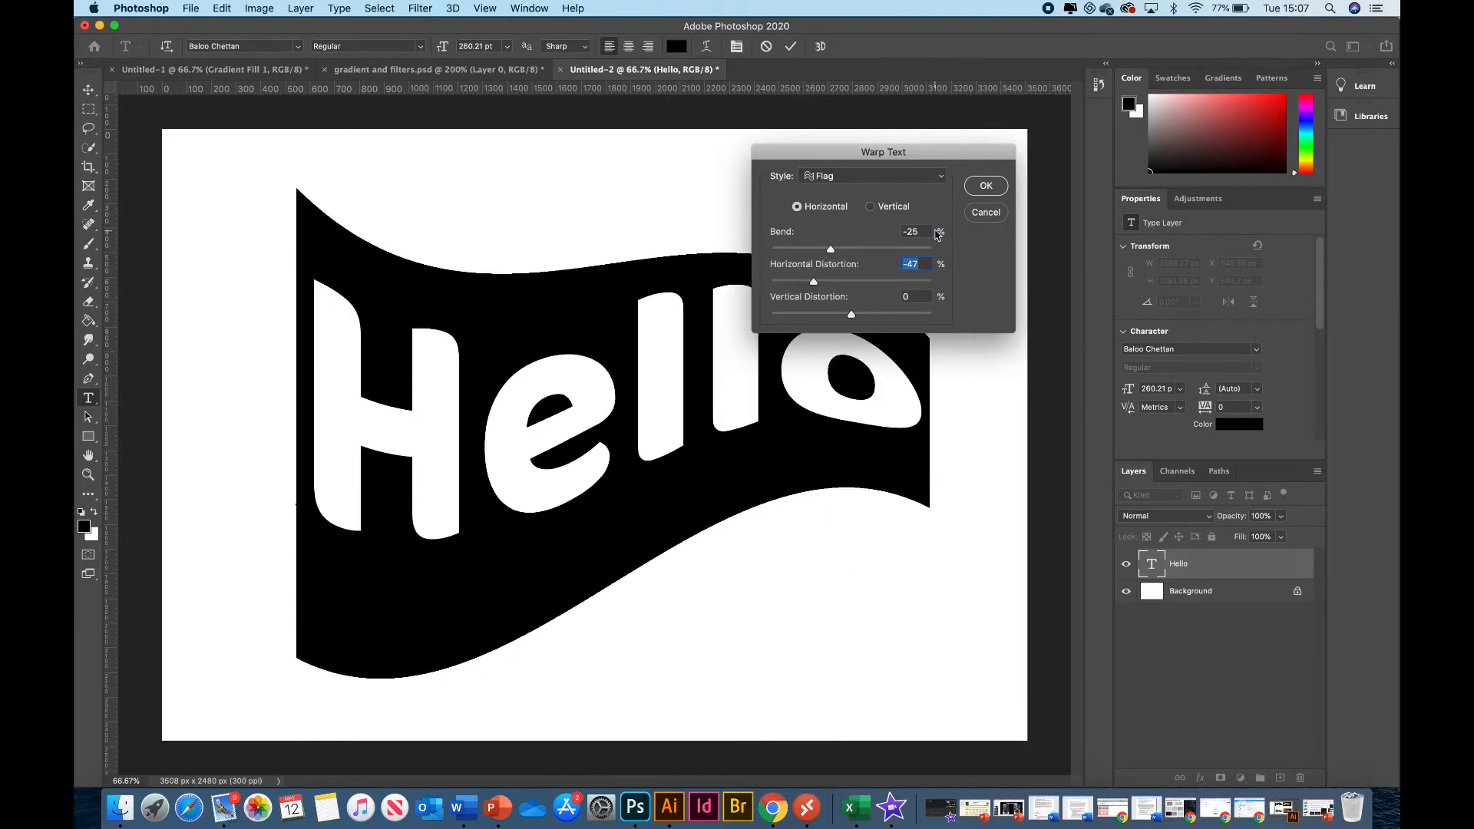
pyautogui.click(985, 188)
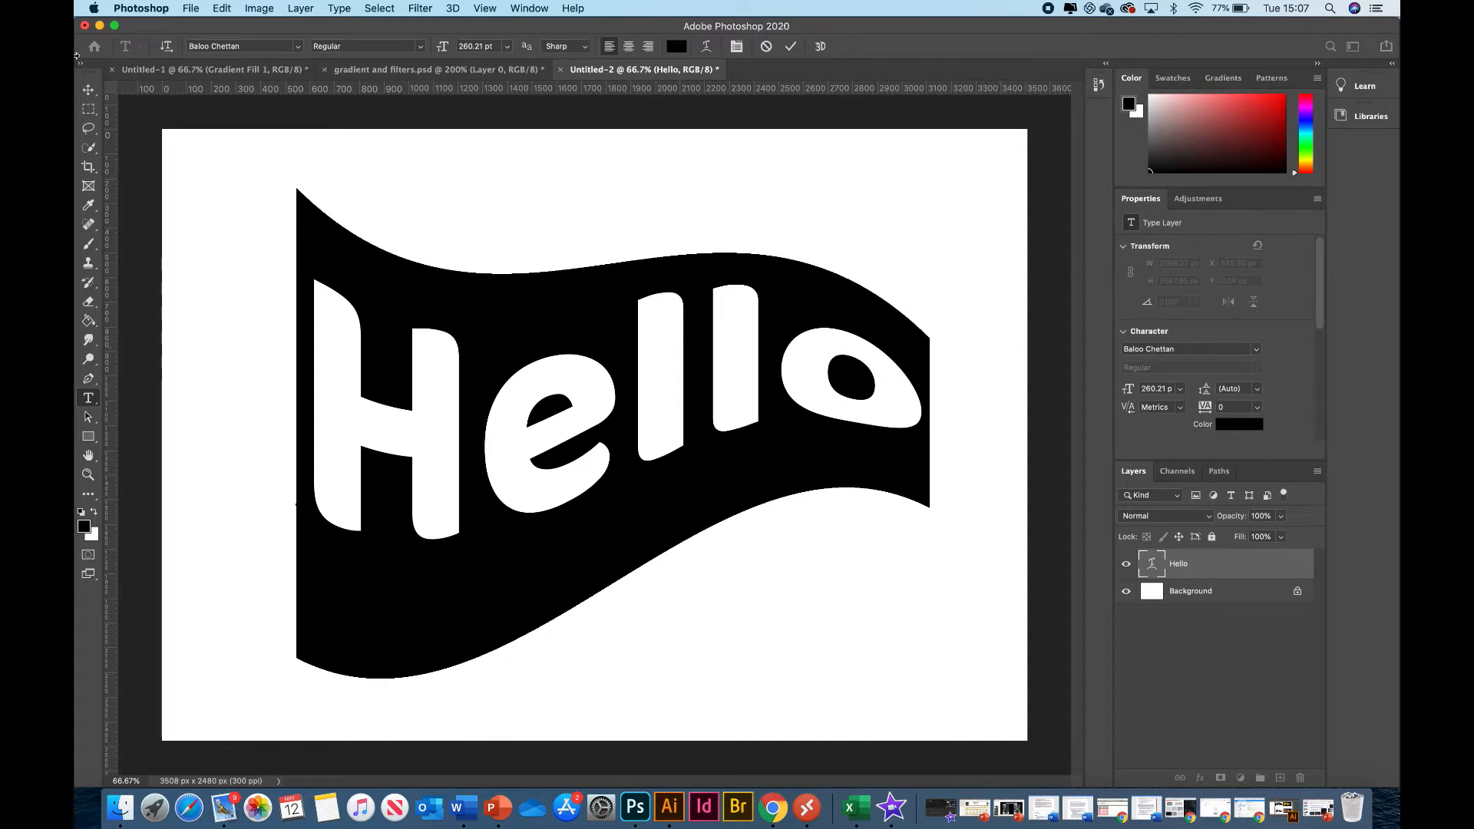
pyautogui.click(89, 91)
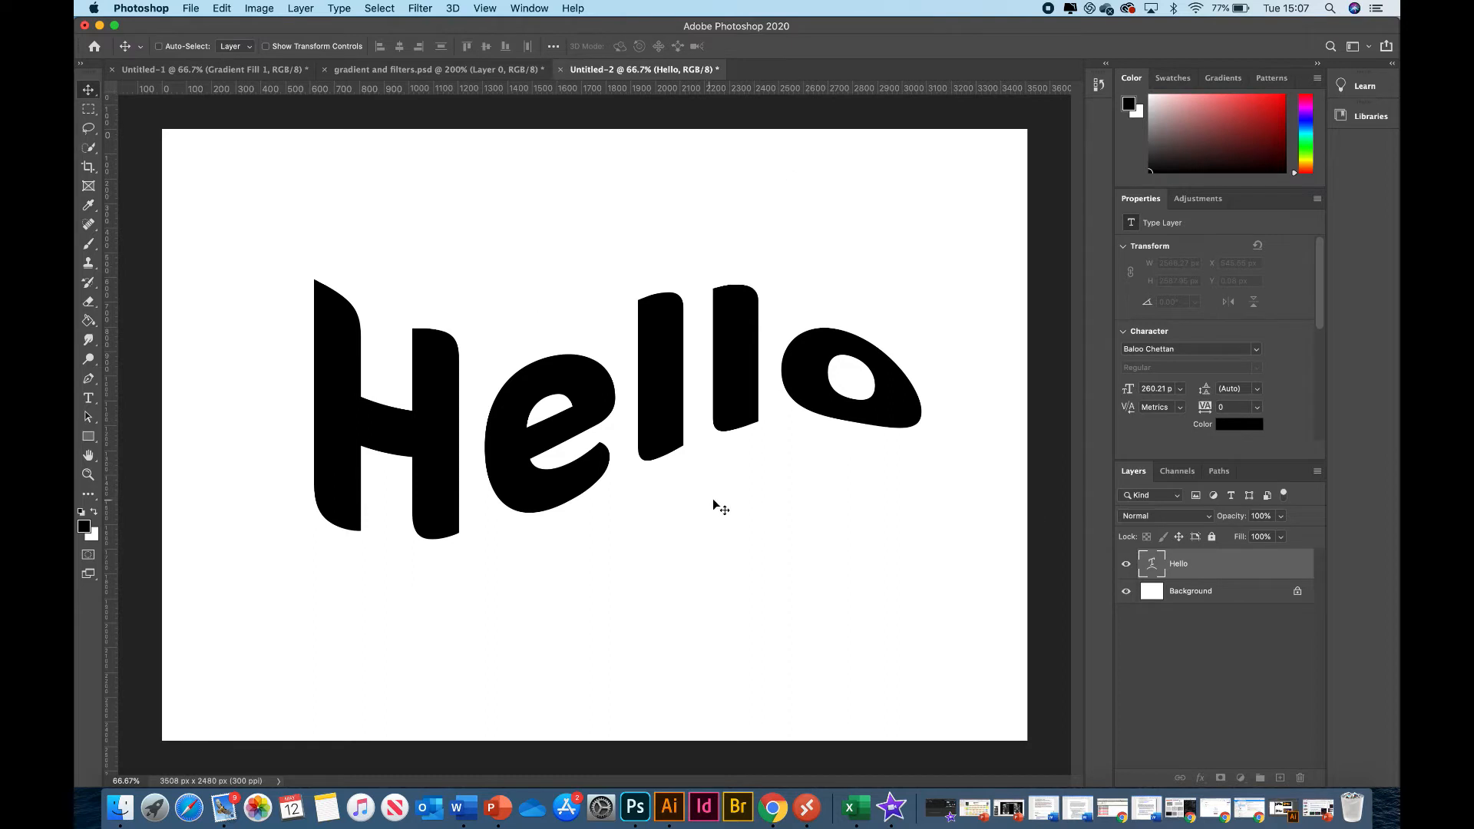
# - Hide the Hello layer and review the example designs in the other two open documents
pyautogui.click(1127, 566)
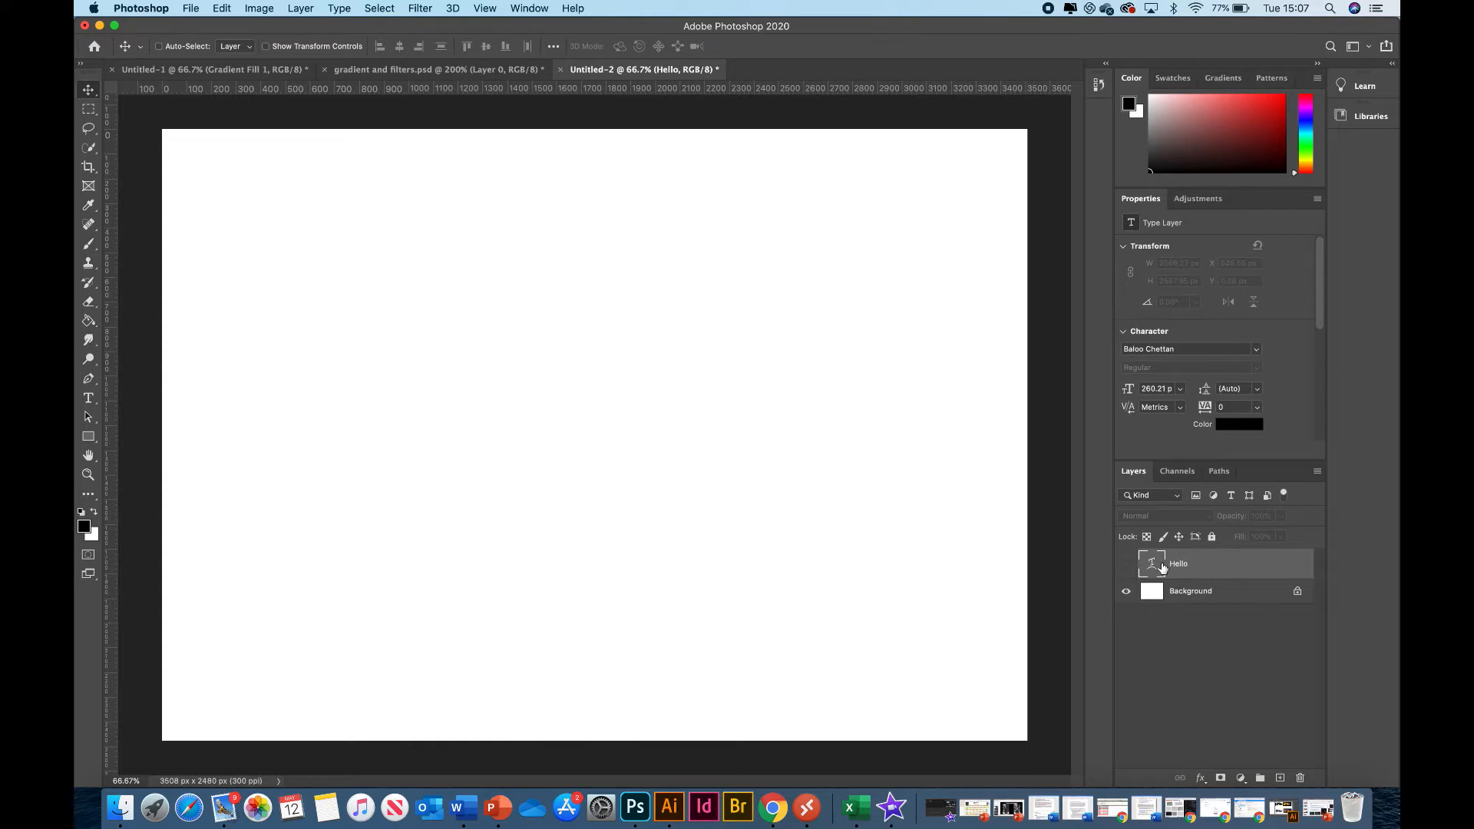
pyautogui.click(378, 69)
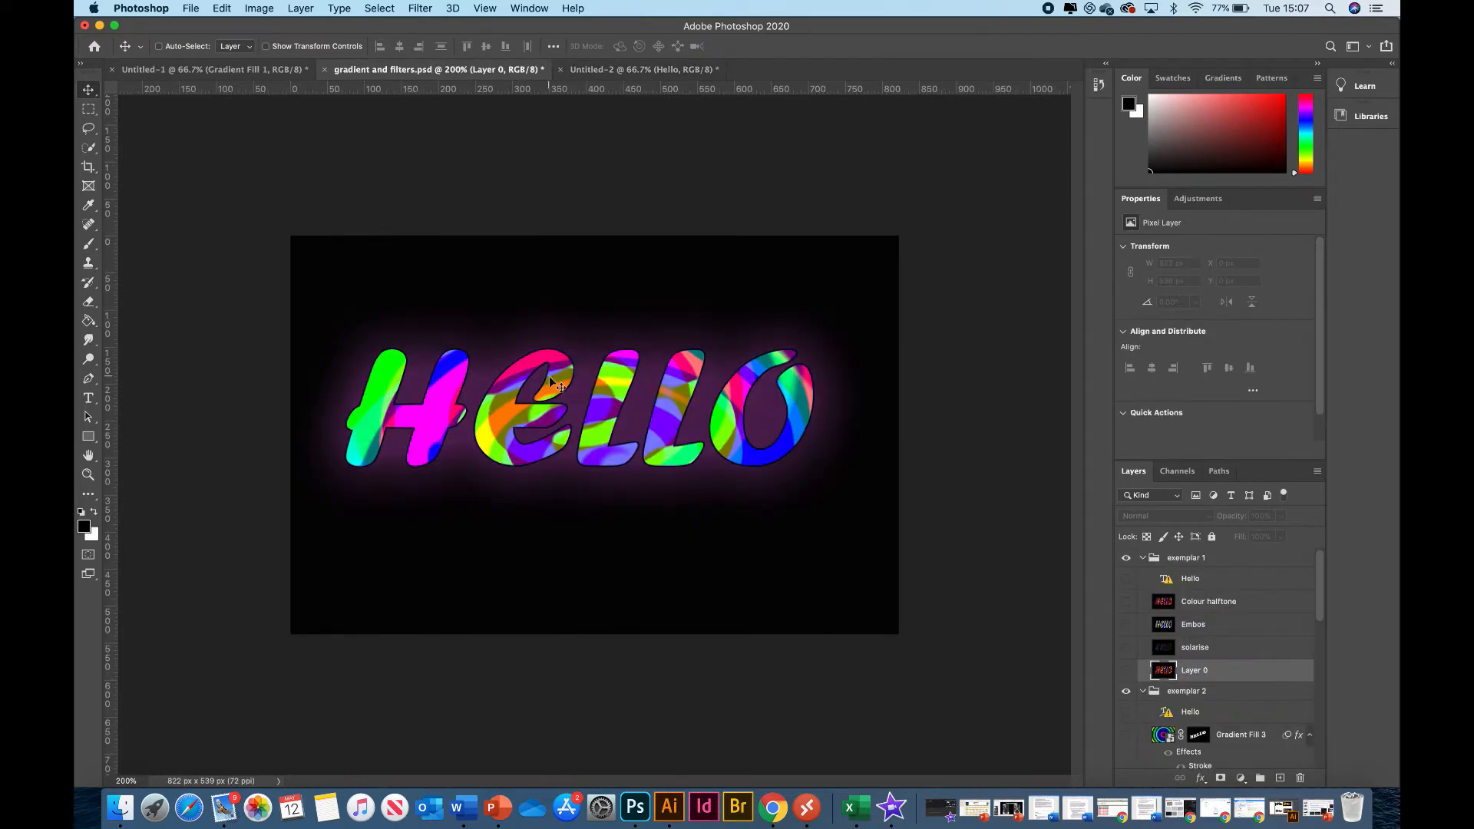
pyautogui.click(204, 70)
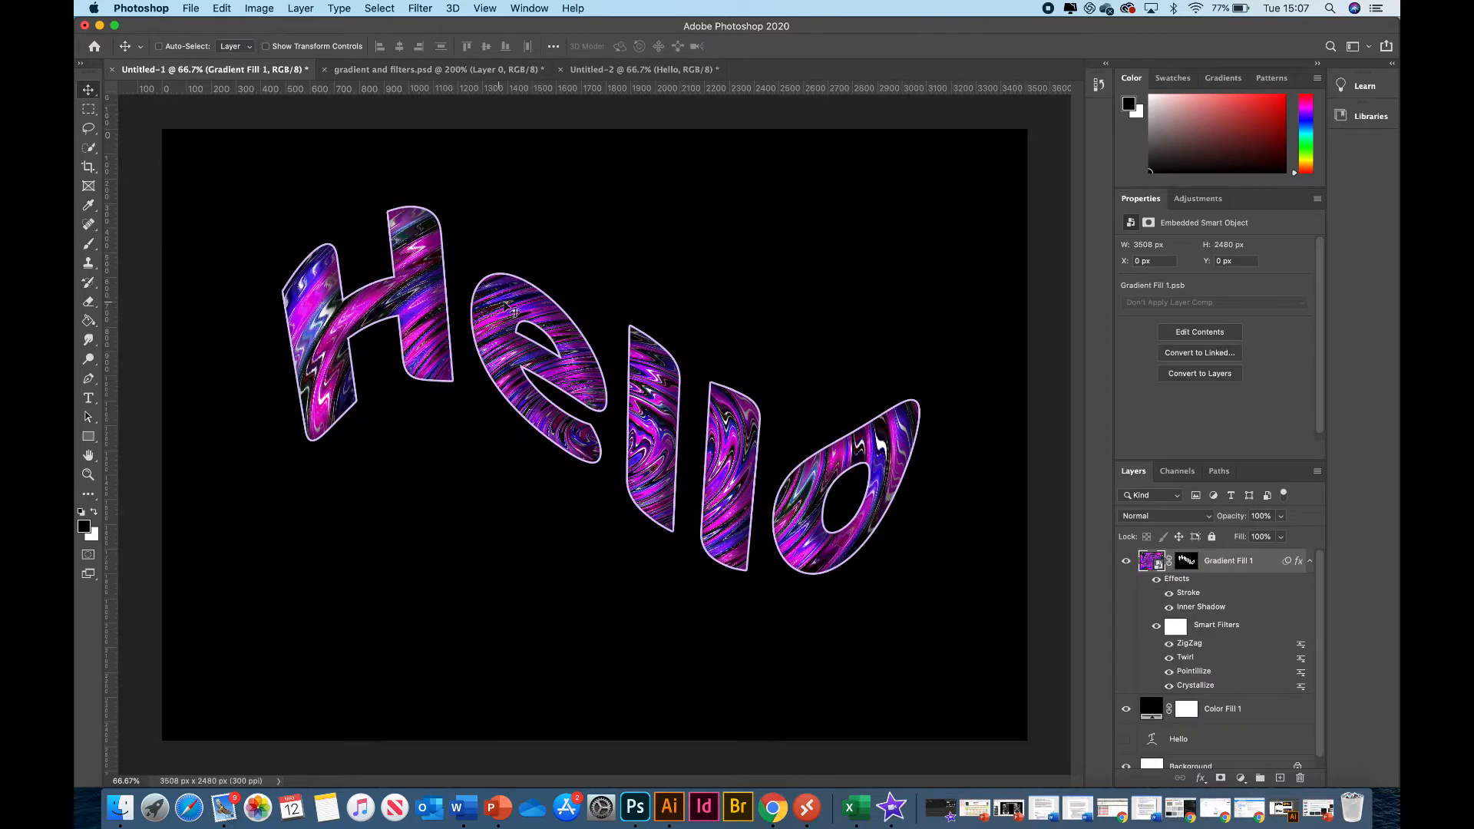
pyautogui.click(623, 70)
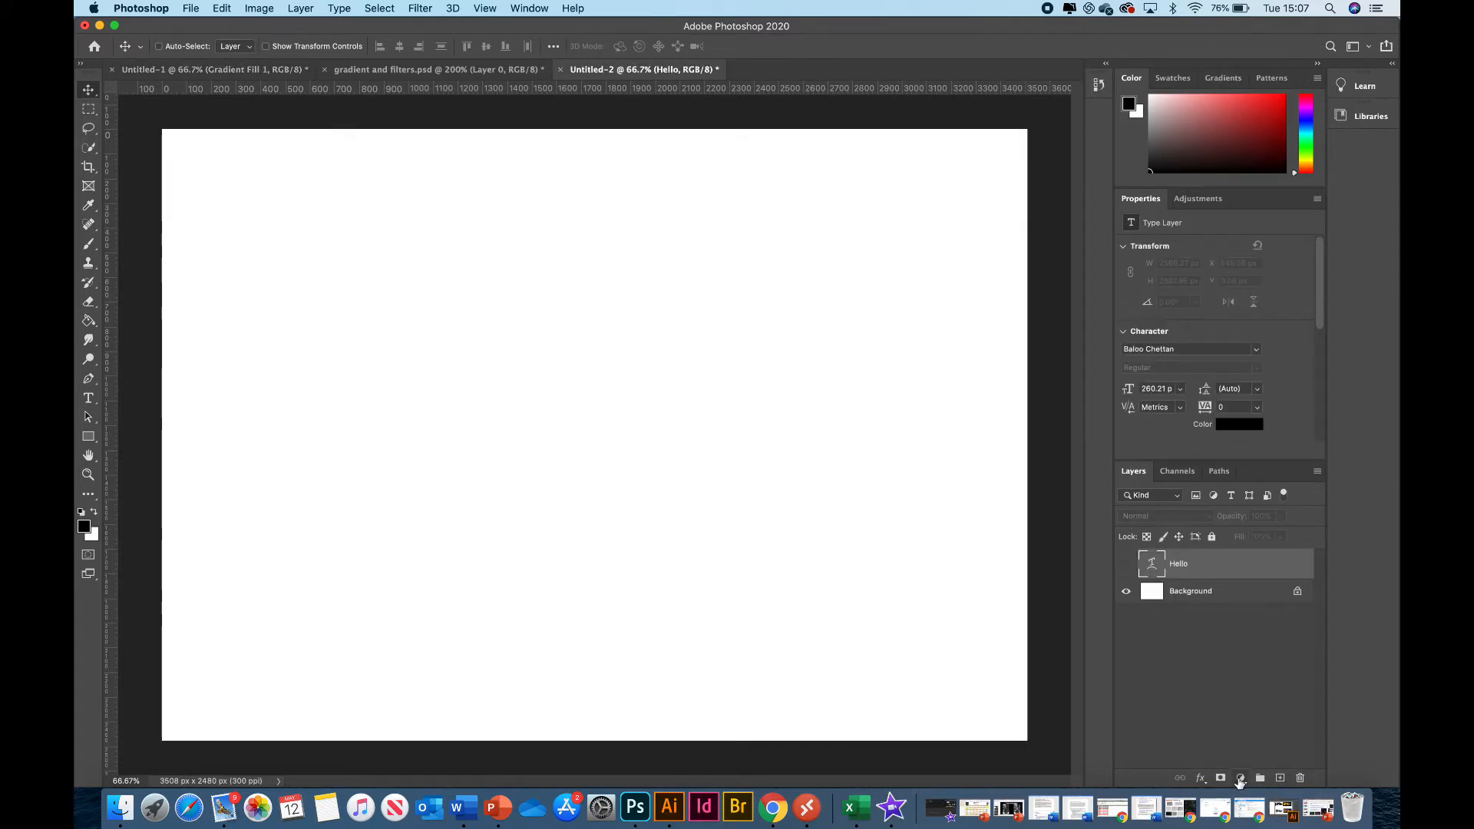
# - Add a gradient fill layer above the Hello layer and base its gradient on the Purple_21 preset from the Purples group
pyautogui.click(1239, 779)
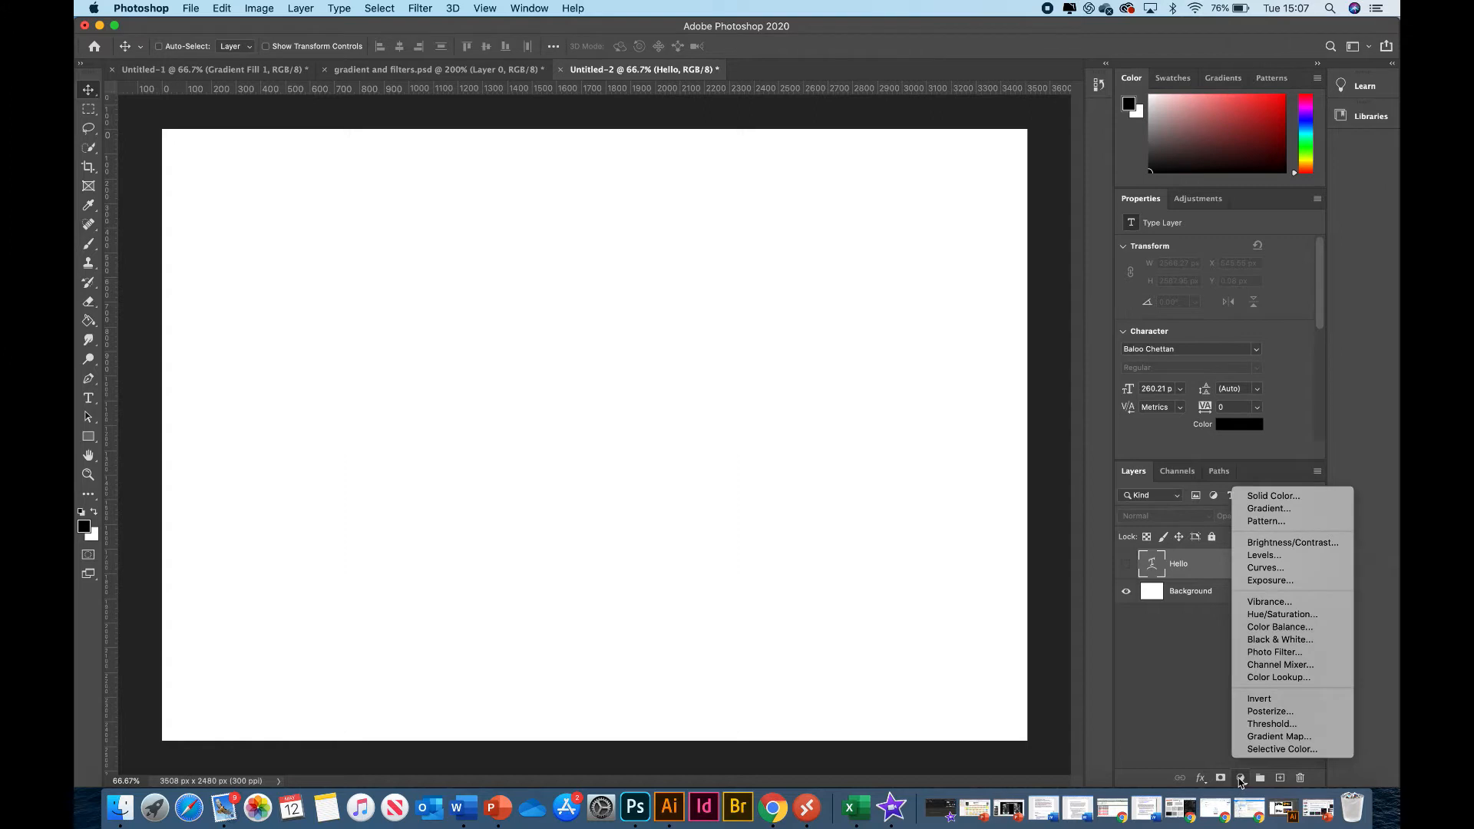
pyautogui.click(1263, 508)
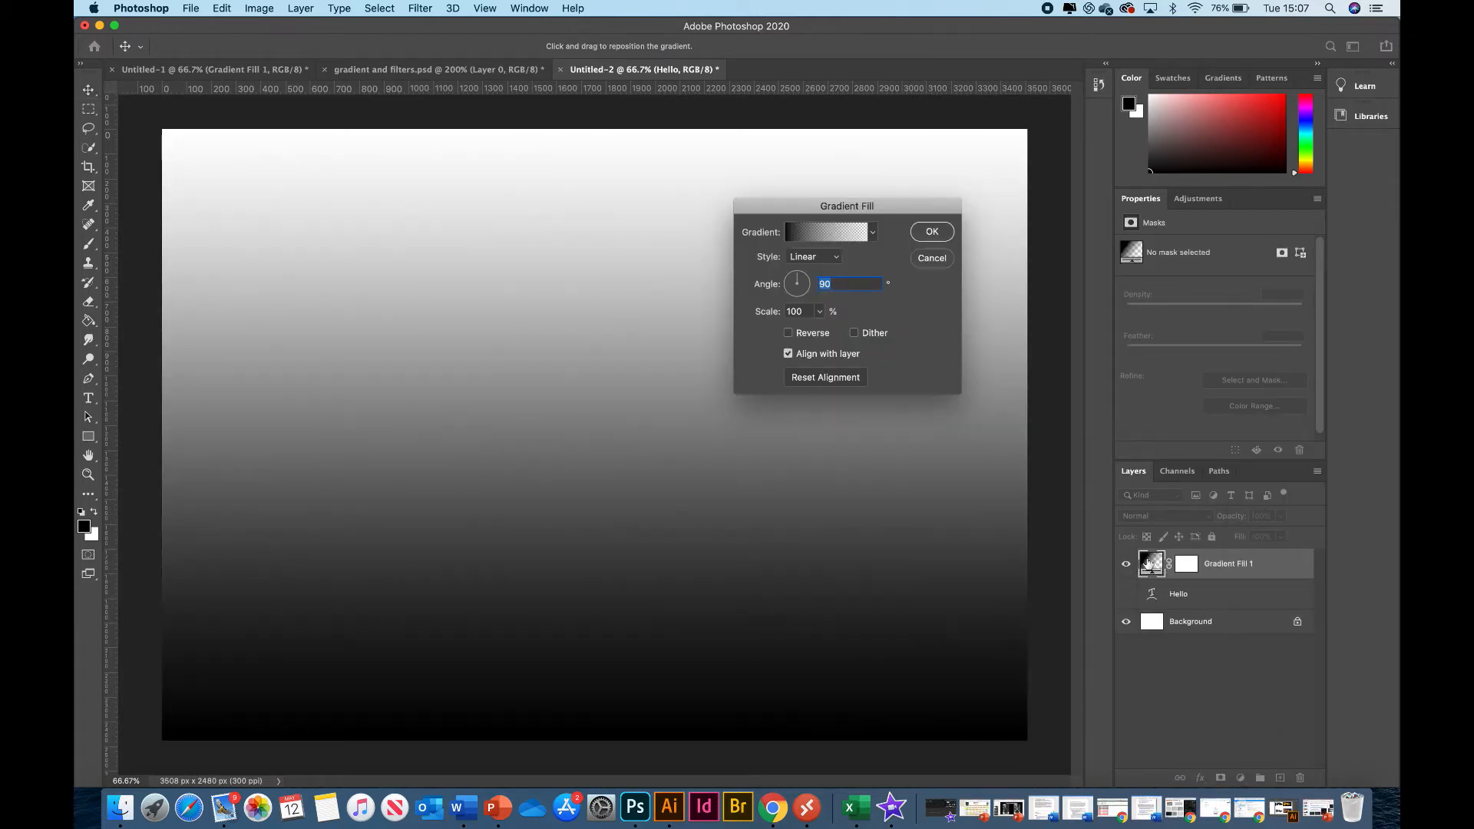
pyautogui.click(828, 236)
pyautogui.click(826, 236)
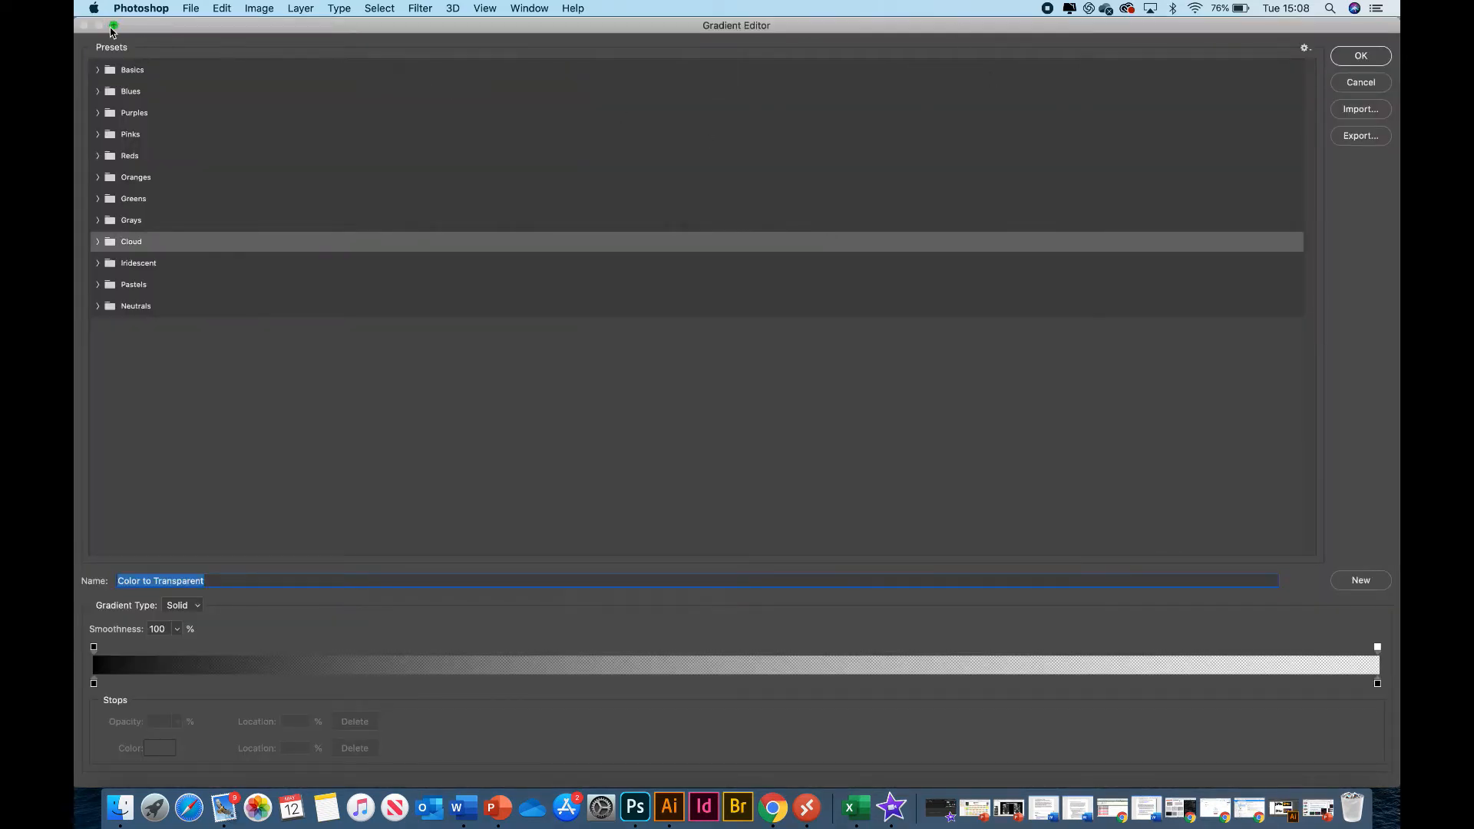
pyautogui.click(98, 70)
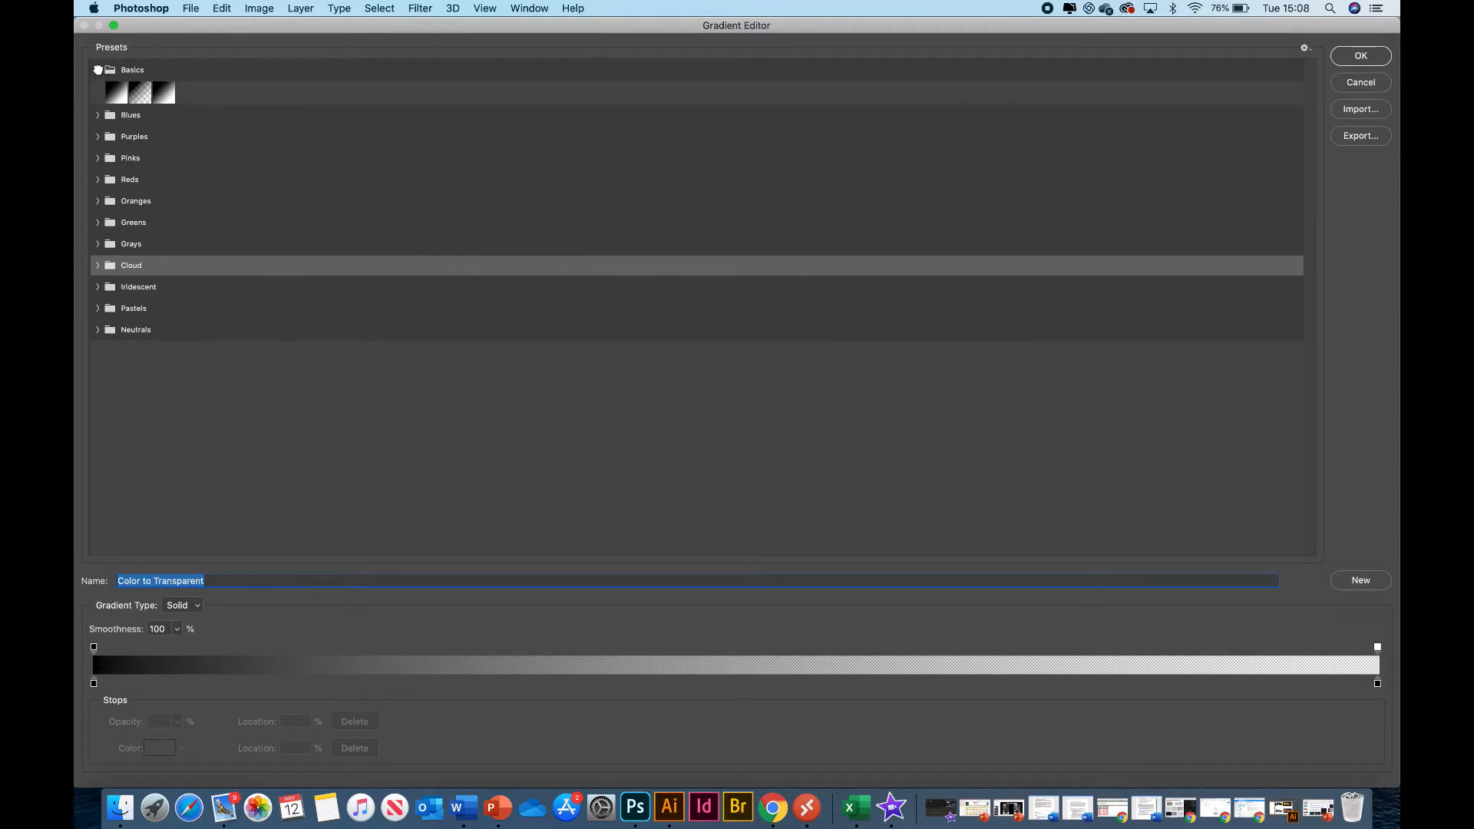
pyautogui.click(97, 115)
pyautogui.click(234, 138)
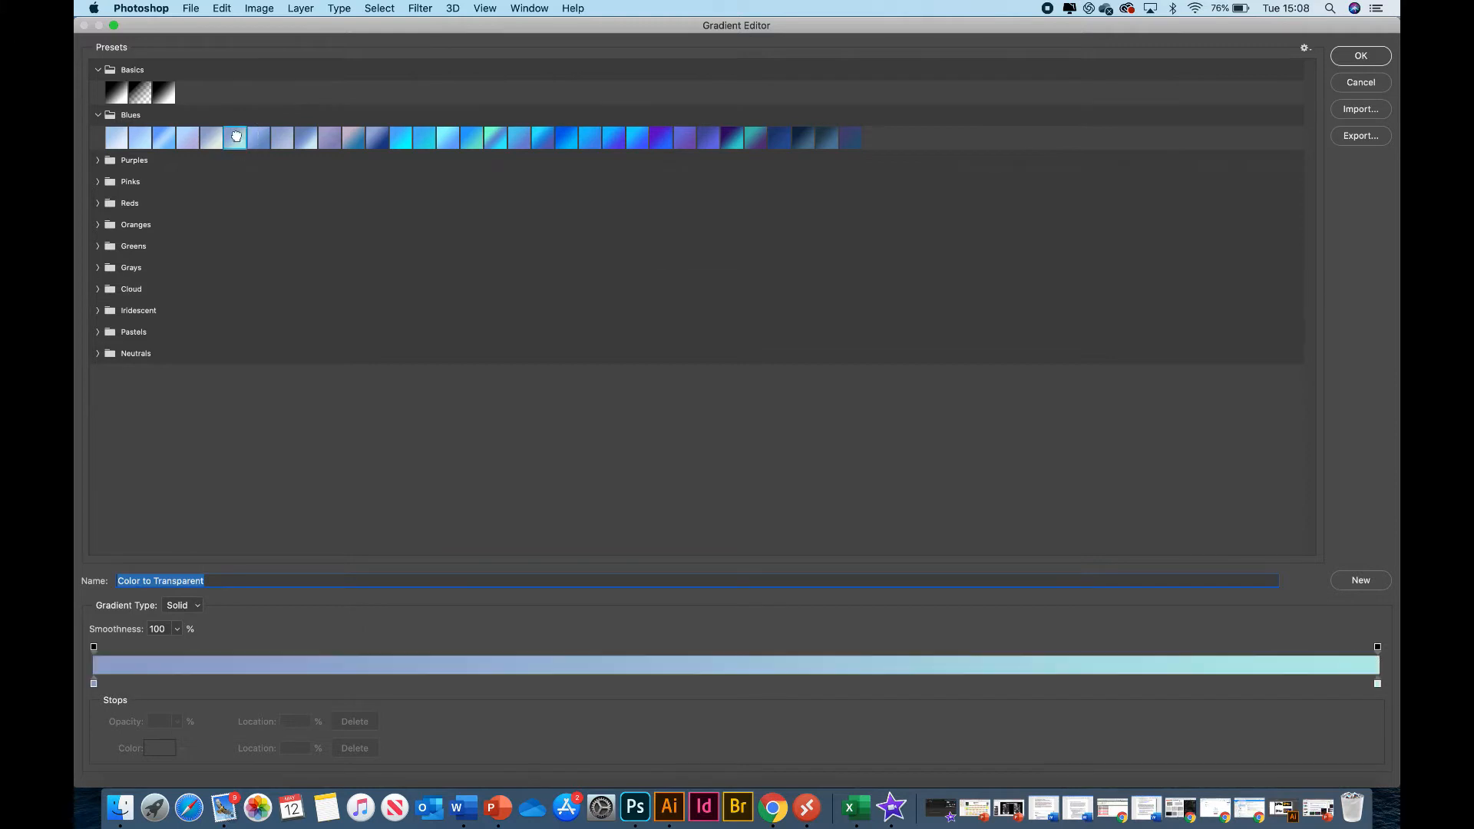
pyautogui.click(98, 161)
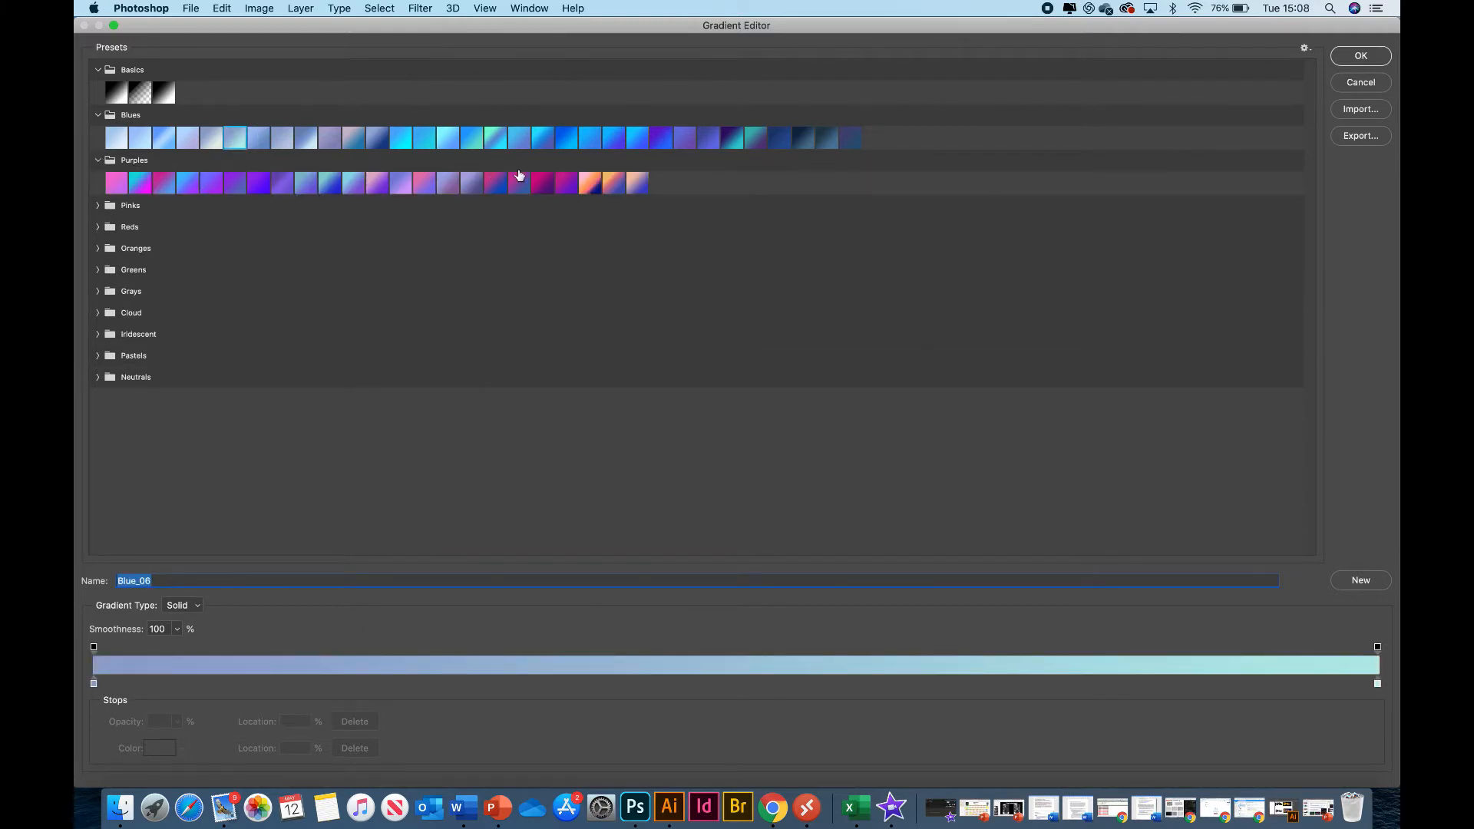
pyautogui.click(598, 185)
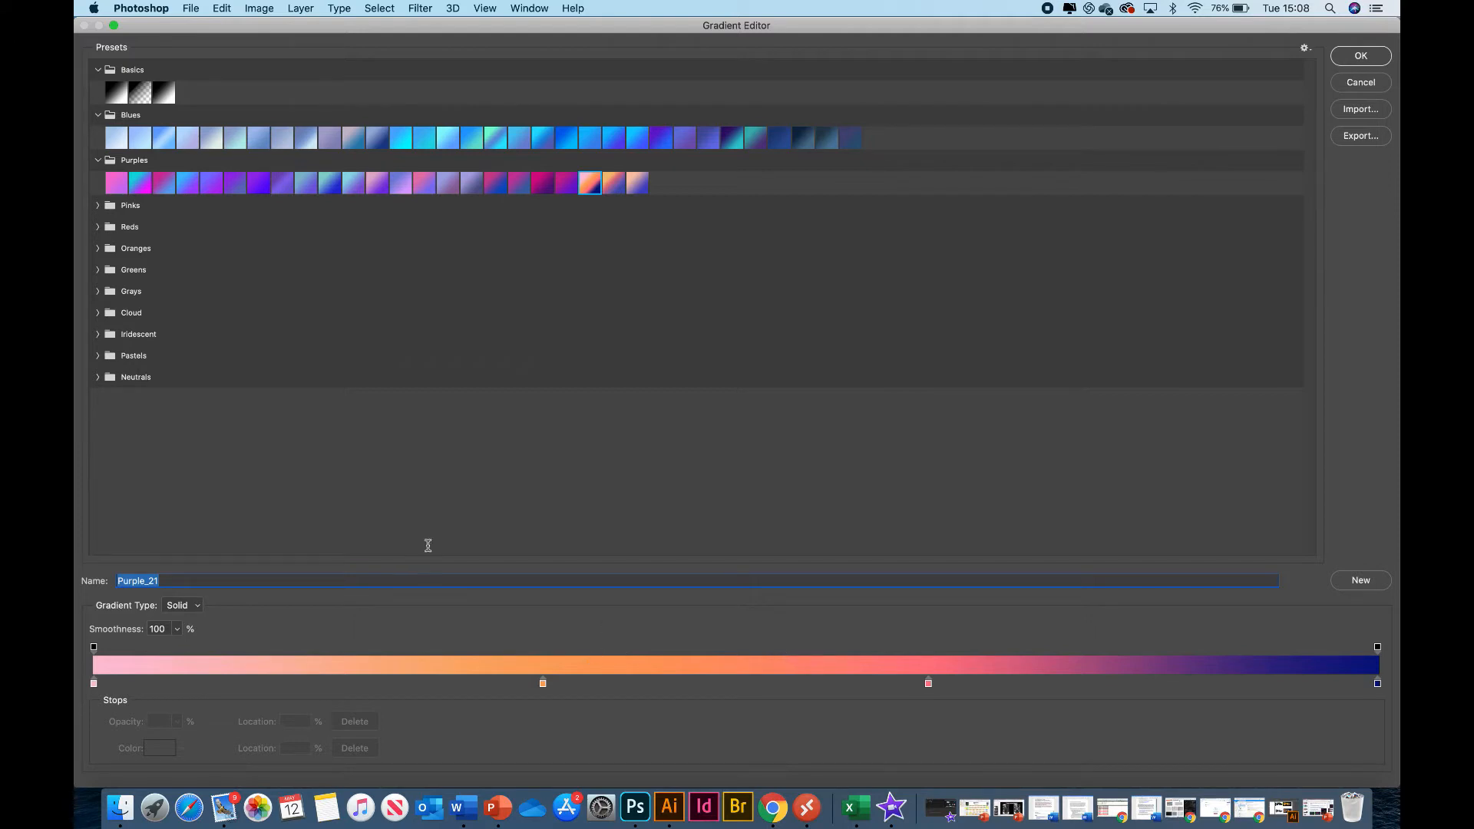
# - Add five black colour stops to the first half of the gradient, including ones at 4%, 14%, 31% and 42%
pyautogui.click(146, 685)
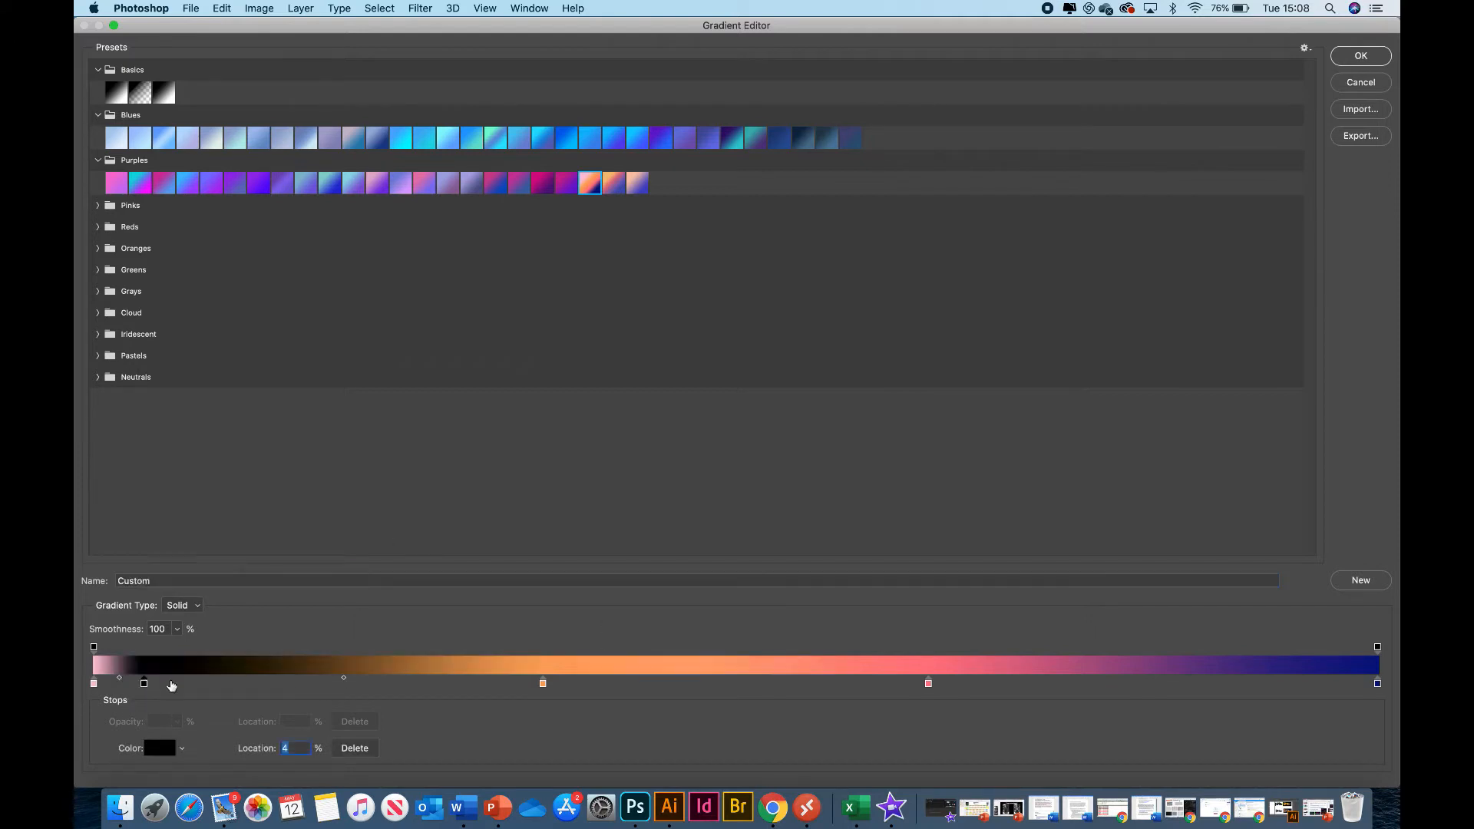
pyautogui.click(190, 684)
pyautogui.click(277, 684)
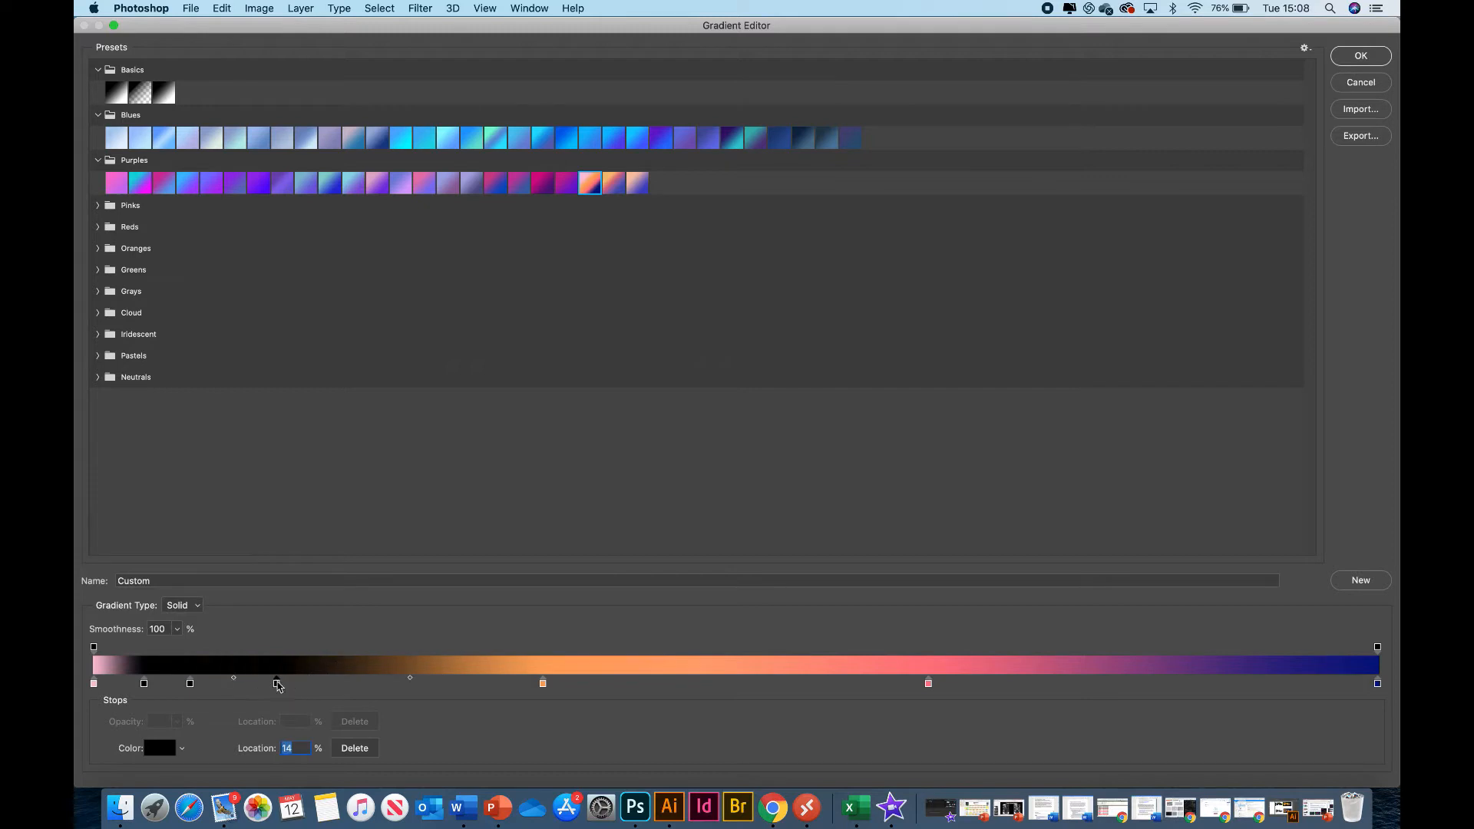
pyautogui.click(487, 684)
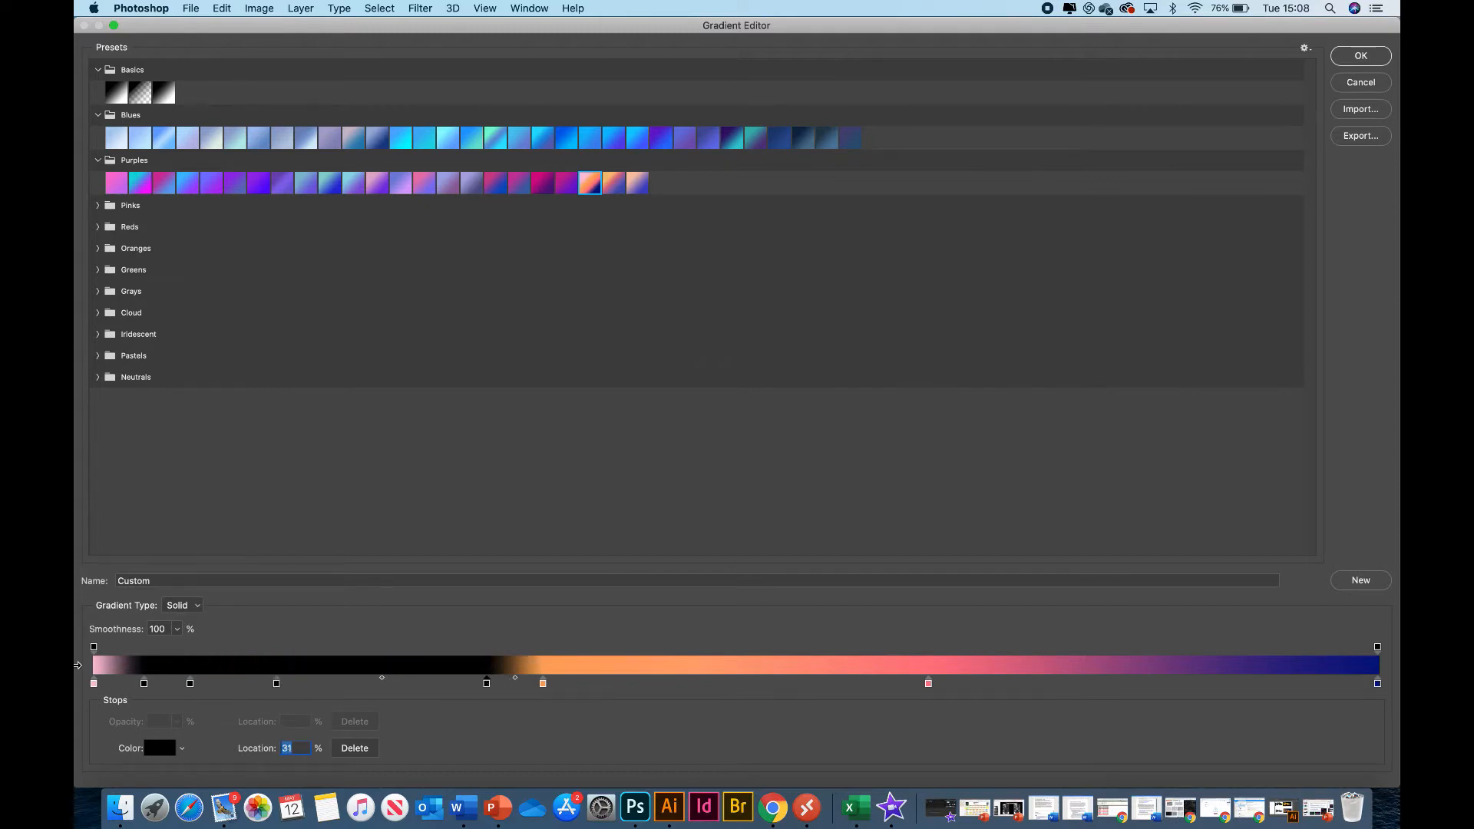
pyautogui.click(640, 686)
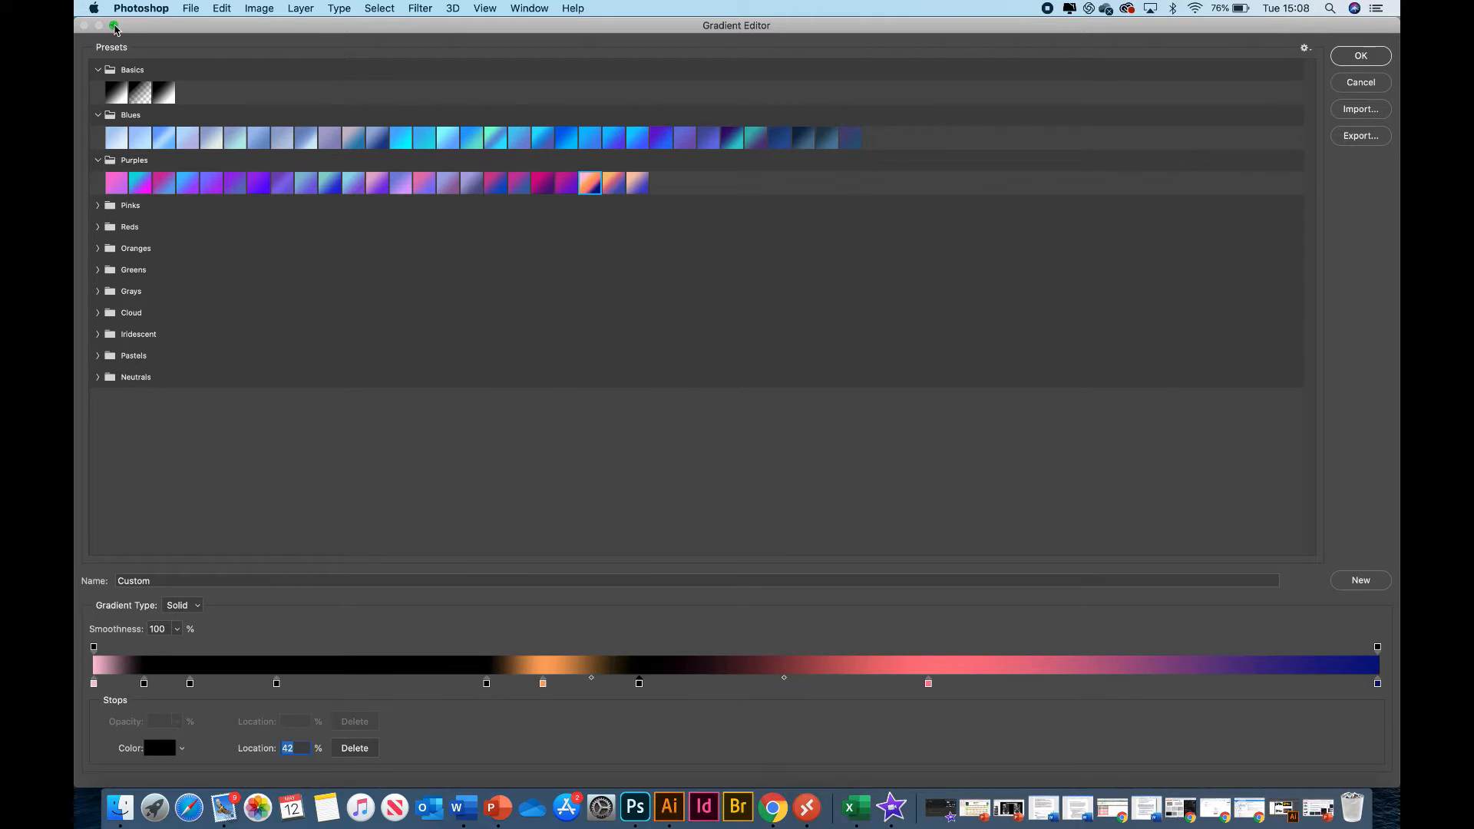
# - Shrink the Gradient Editor to reveal the canvas and add black colour stops at 75%, 92% and 52%
pyautogui.click(115, 26)
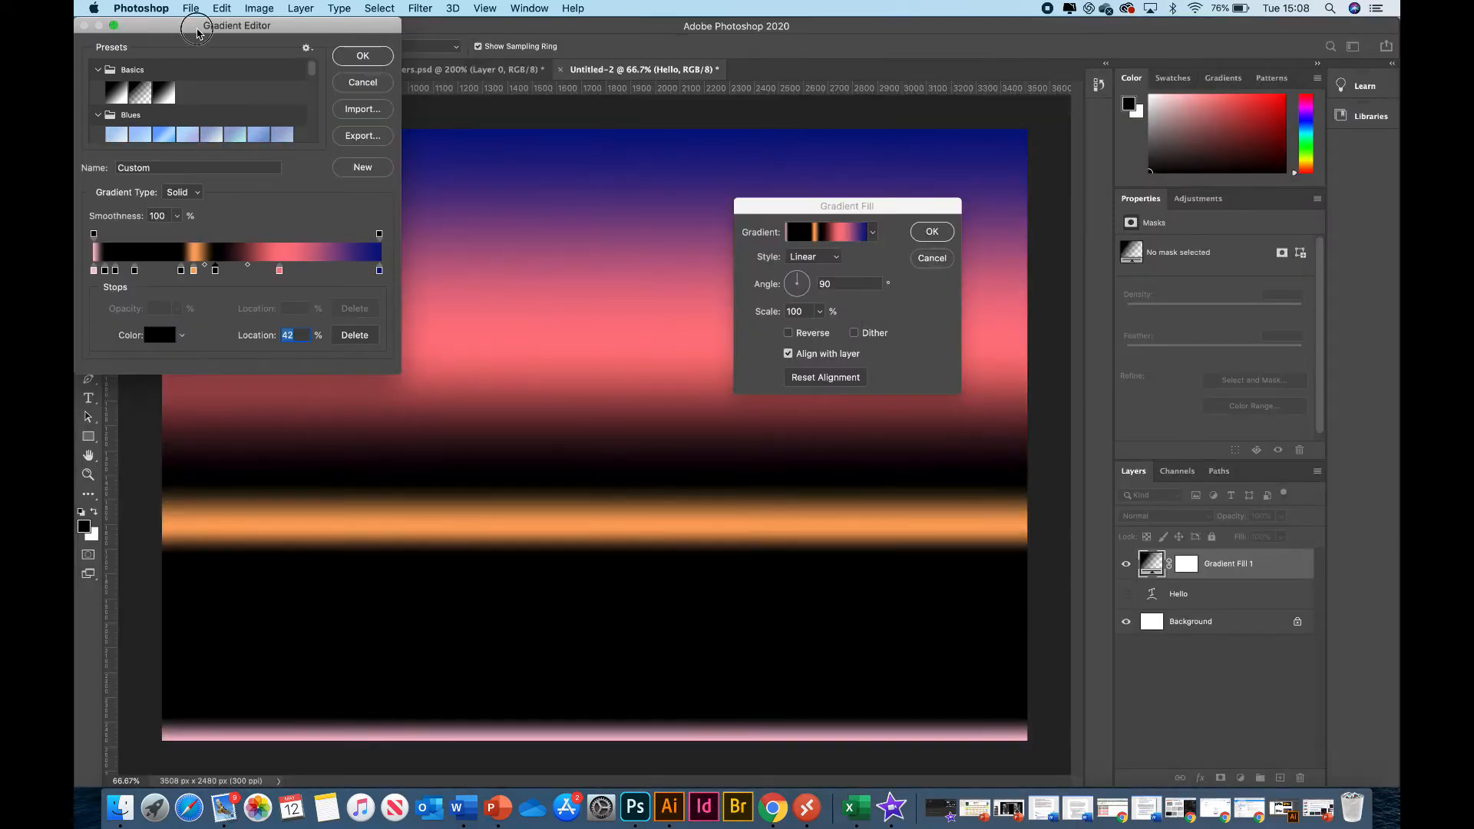
pyautogui.moveTo(191, 32); pyautogui.dragTo(772, 143)
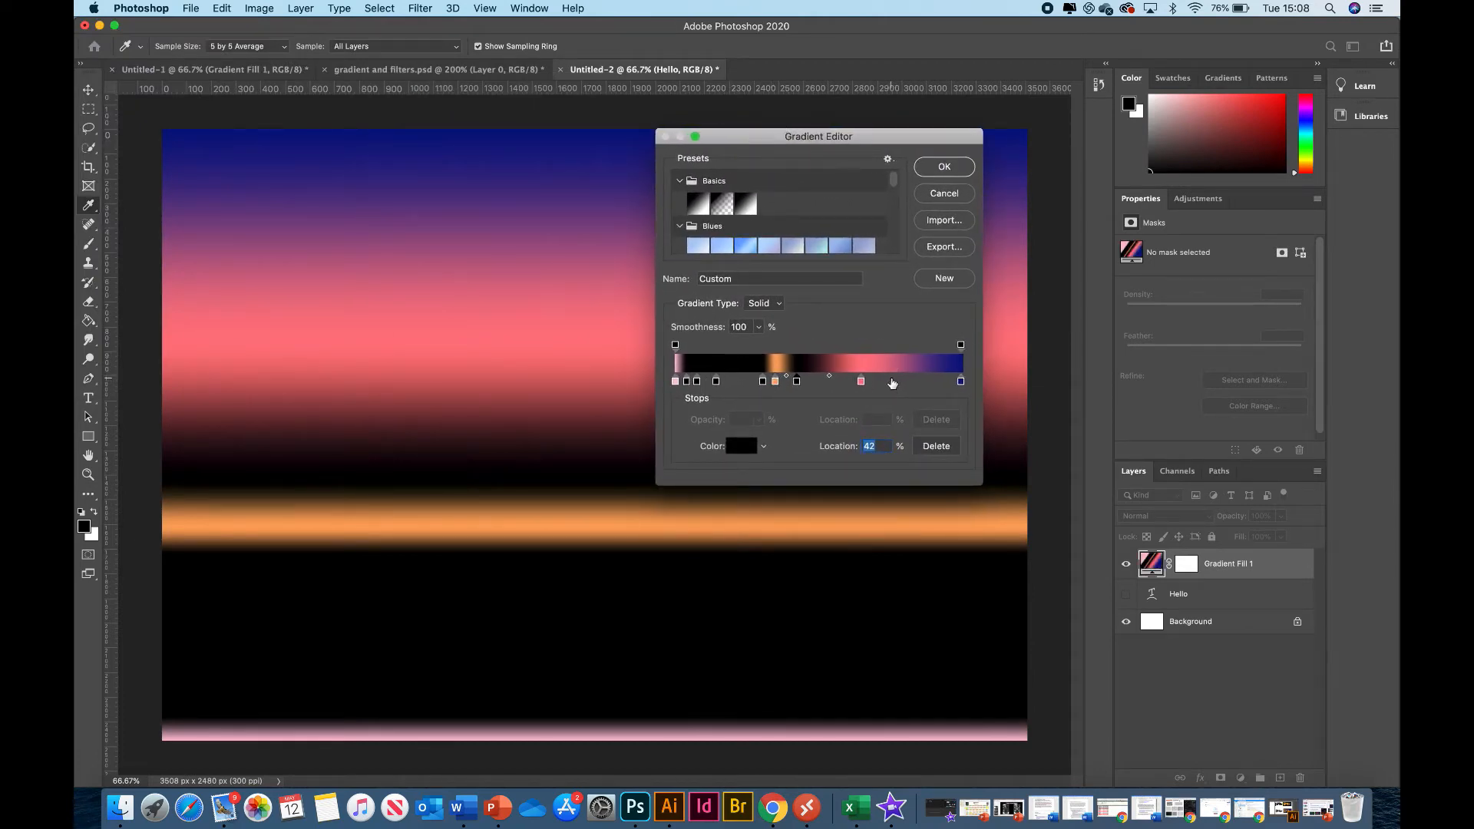
pyautogui.click(892, 381)
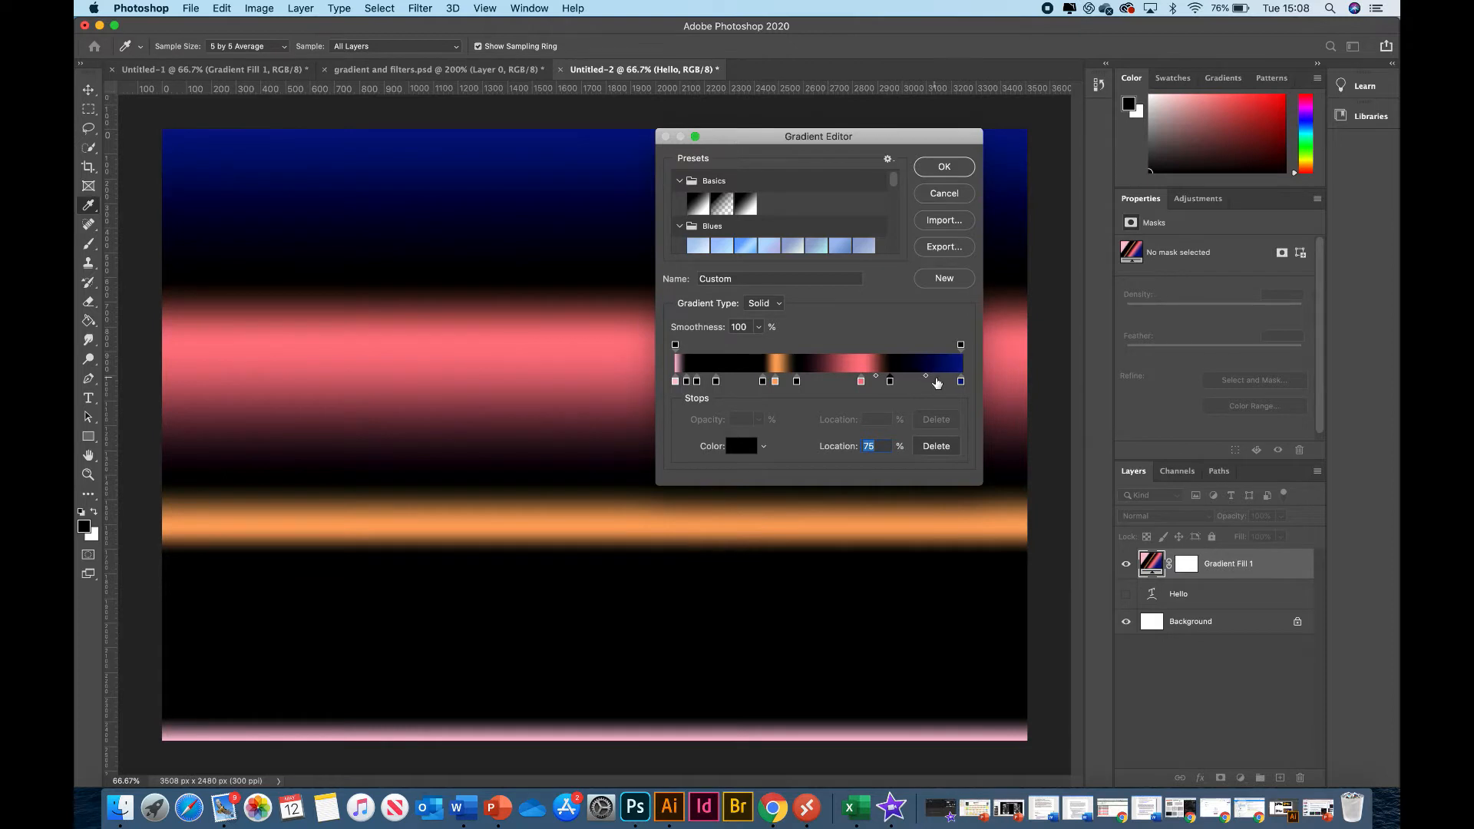
pyautogui.click(937, 382)
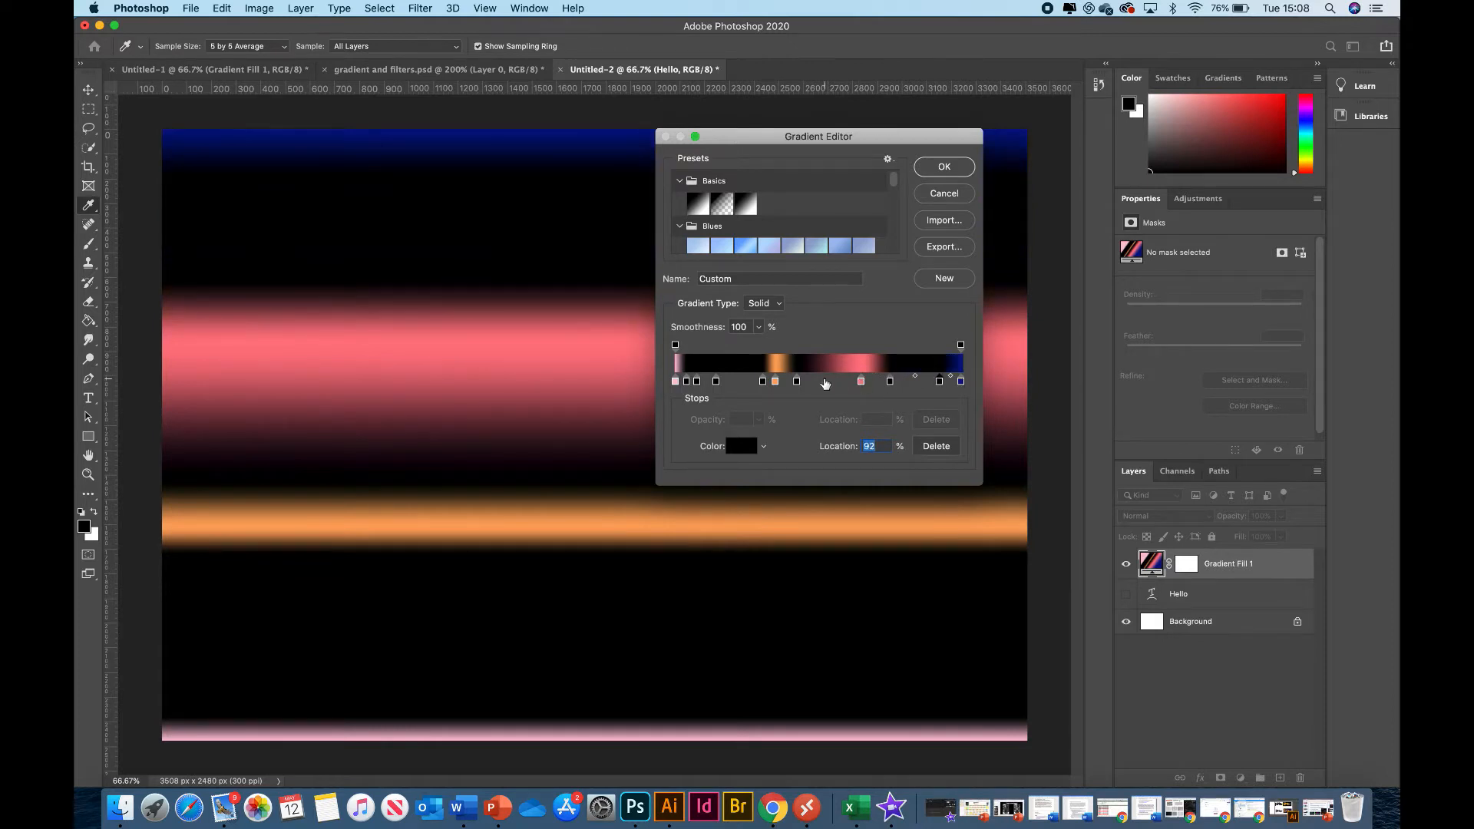
pyautogui.click(826, 382)
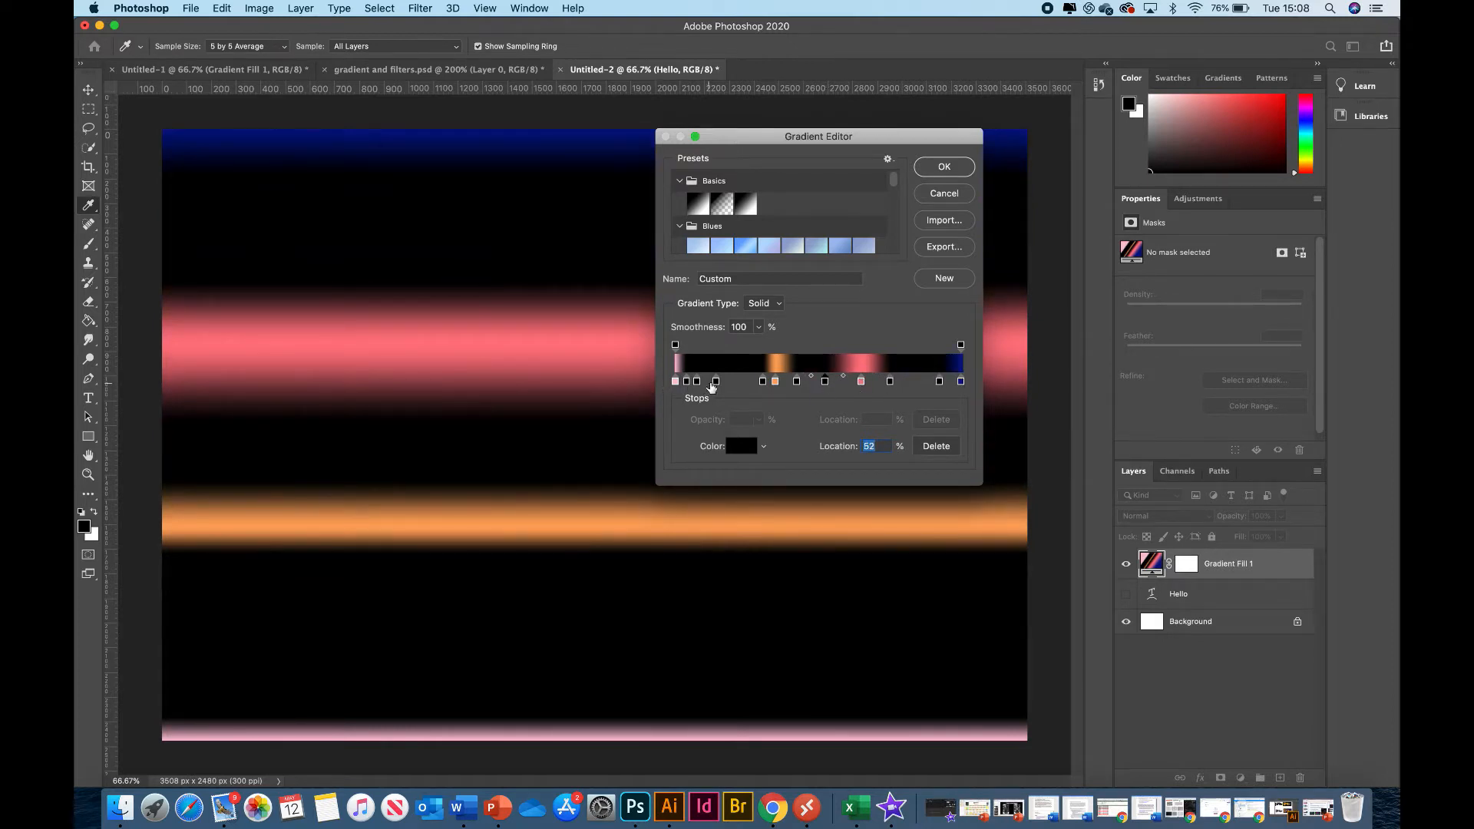
# - Spread out the early black stops, placing one at 11%, and recolour that stop vivid purple, 640cf5
pyautogui.moveTo(717, 387)
pyautogui.mouseDown()
pyautogui.moveTo(737, 387)
pyautogui.moveTo(708, 384)
pyautogui.mouseUp()
pyautogui.doubleClick(708, 382)
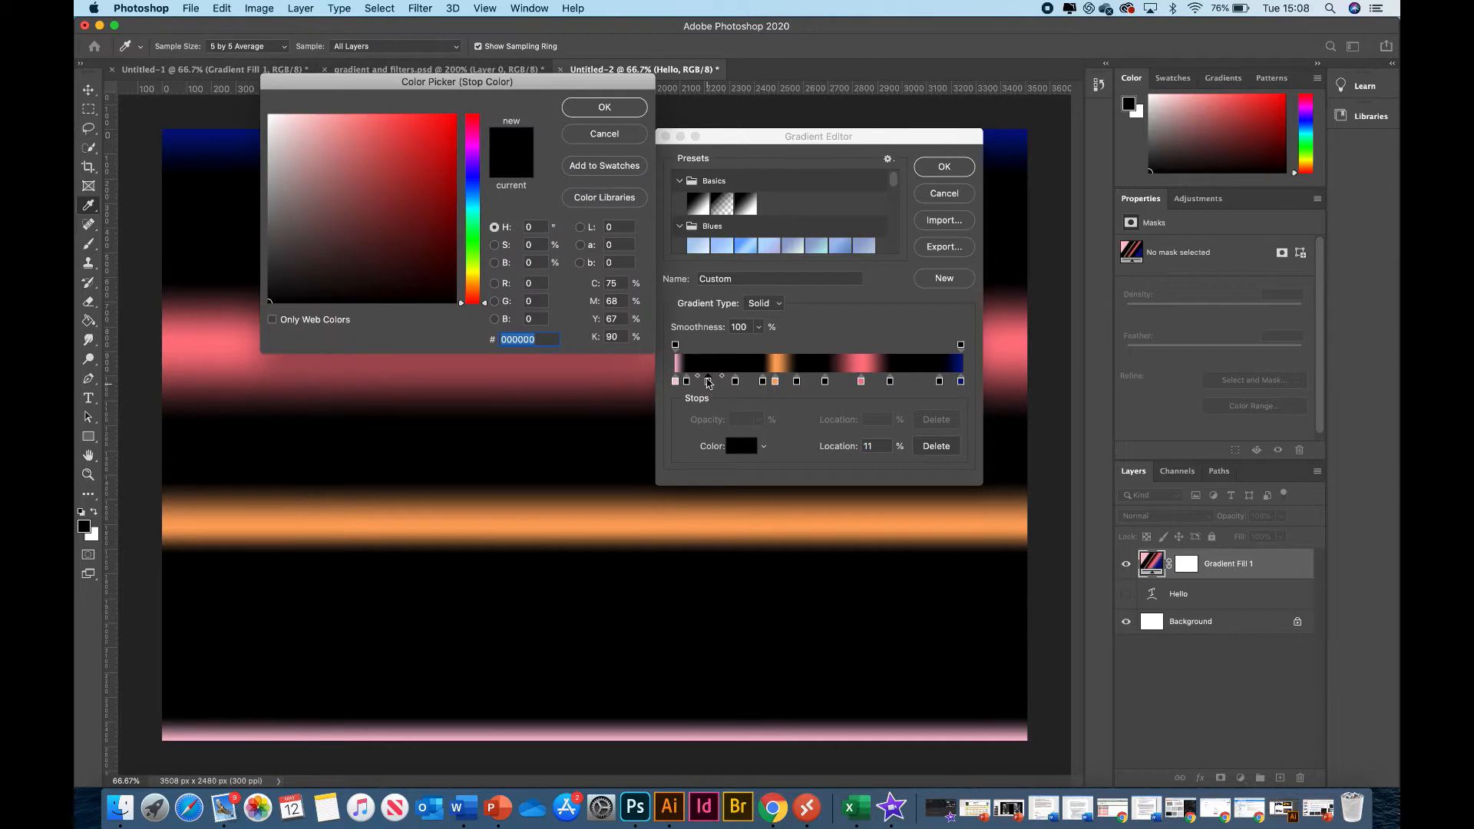
pyautogui.click(478, 182)
pyautogui.click(476, 166)
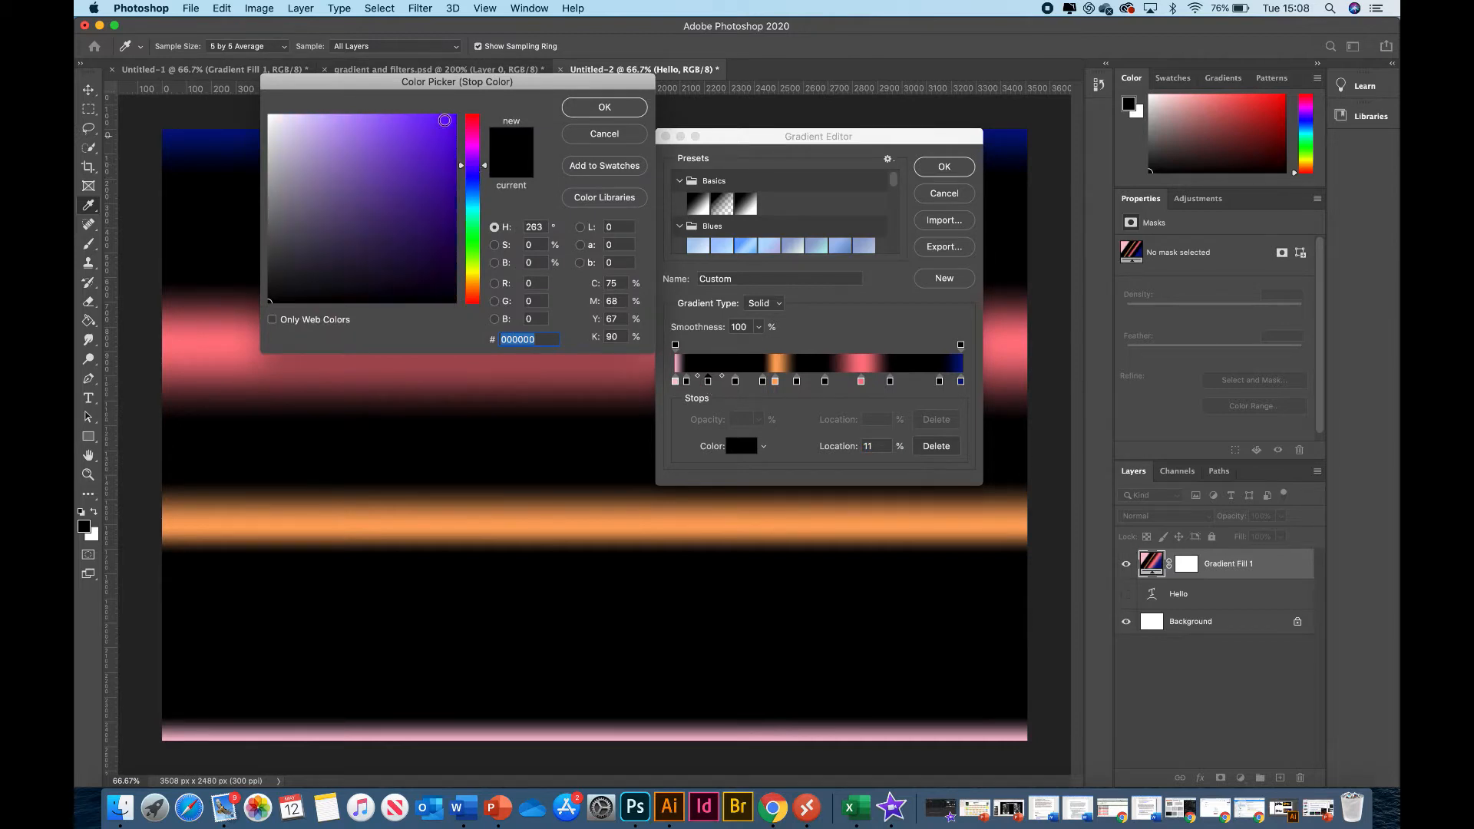
pyautogui.click(447, 122)
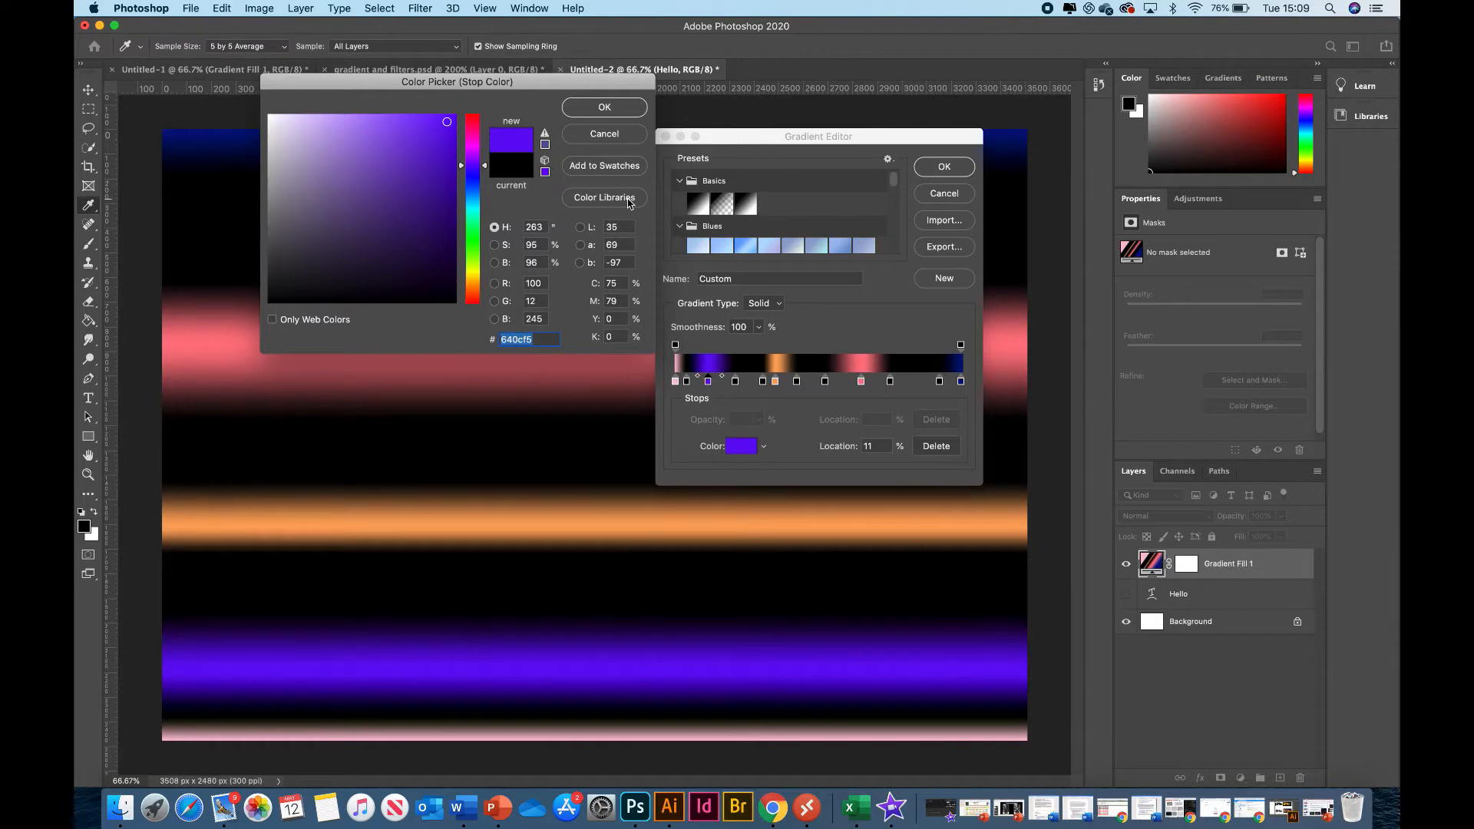
pyautogui.click(618, 112)
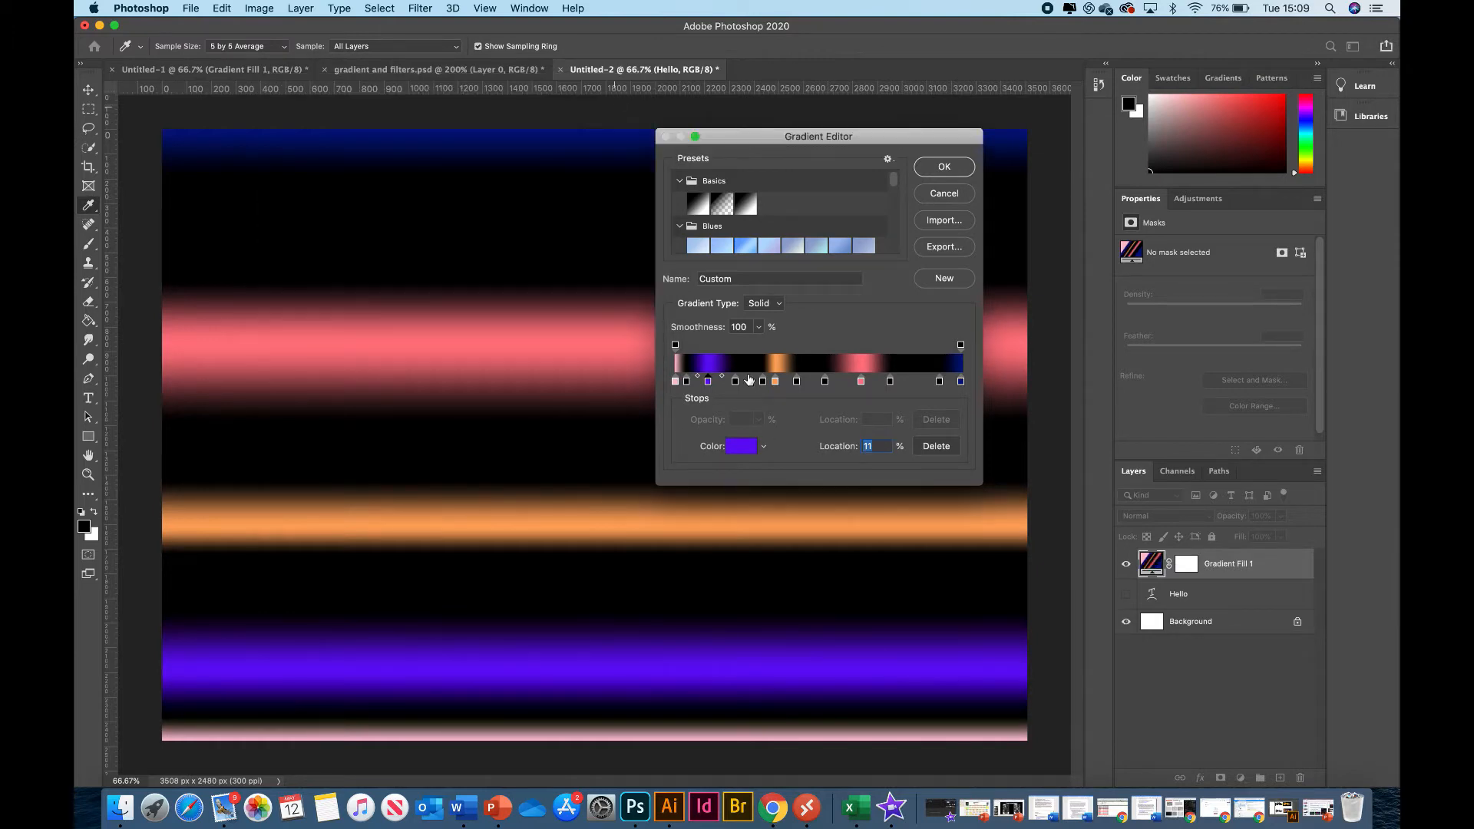
# - Move the adjacent black stop closer to the purple one and add six matching purple stops along the gradient, including 46%, 70% and 84%
pyautogui.moveTo(735, 385); pyautogui.dragTo(726, 385)
pyautogui.click(708, 383)
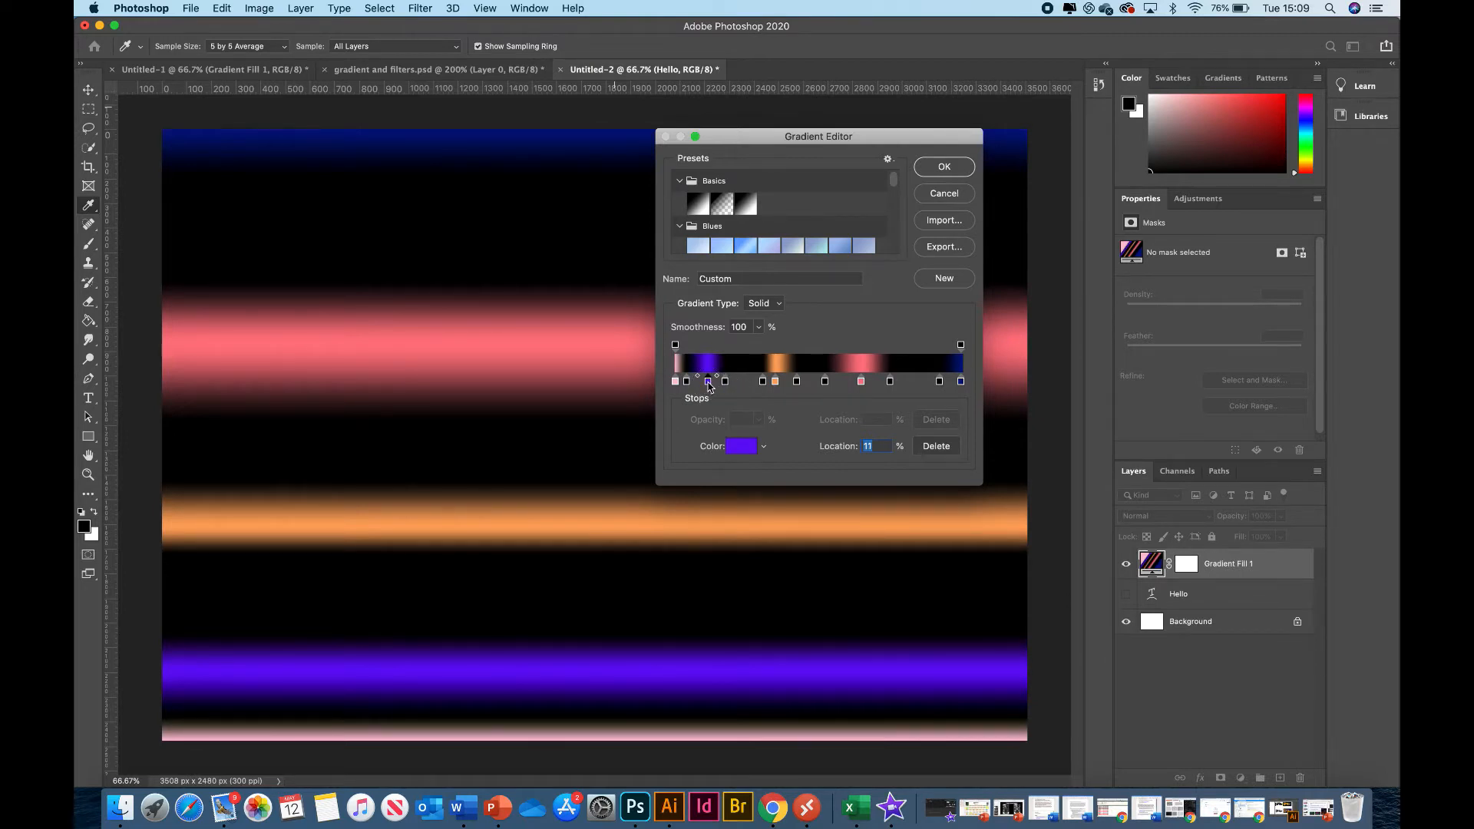
pyautogui.click(742, 382)
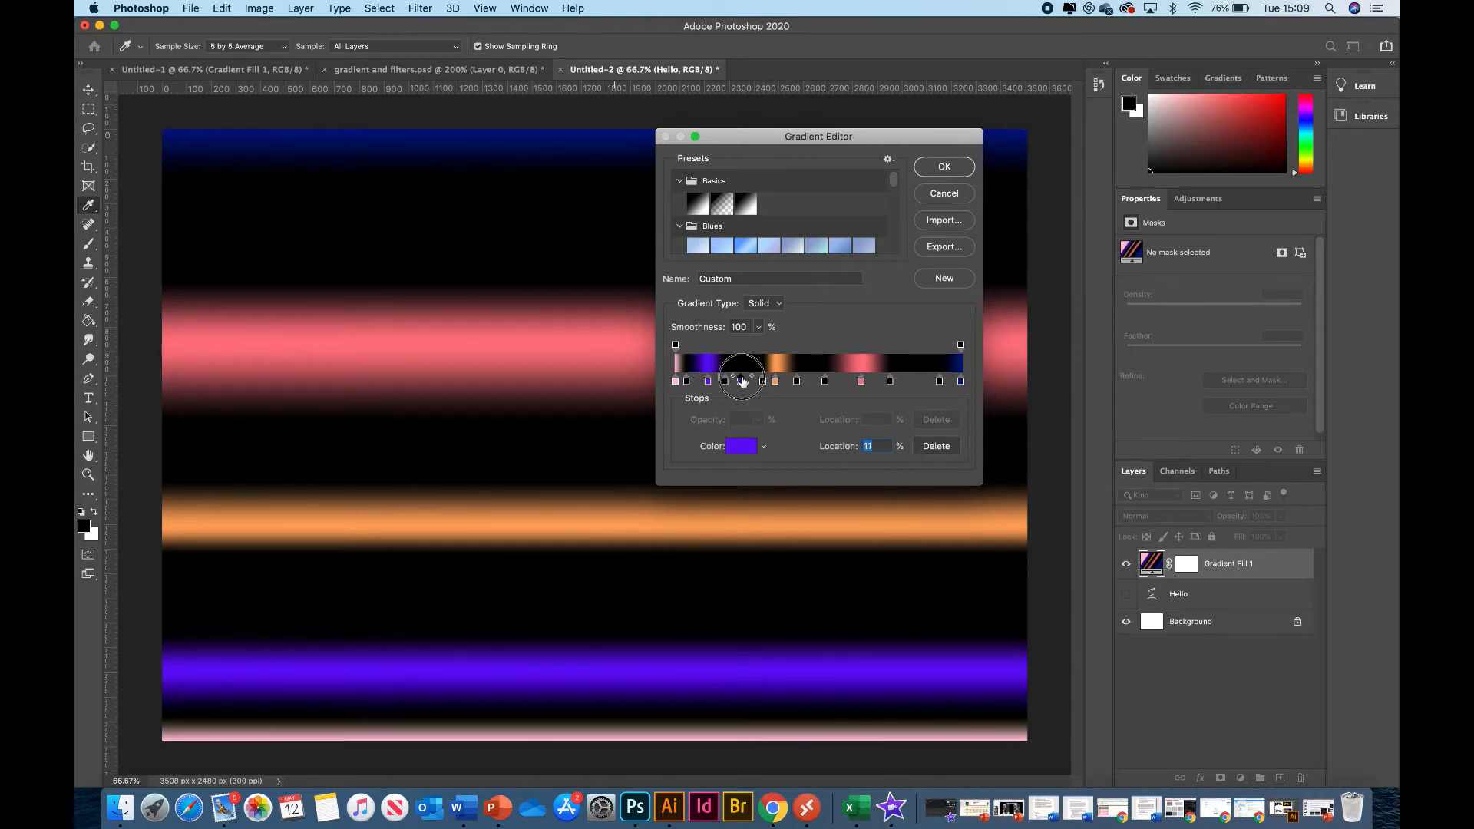
pyautogui.click(784, 382)
pyautogui.click(807, 382)
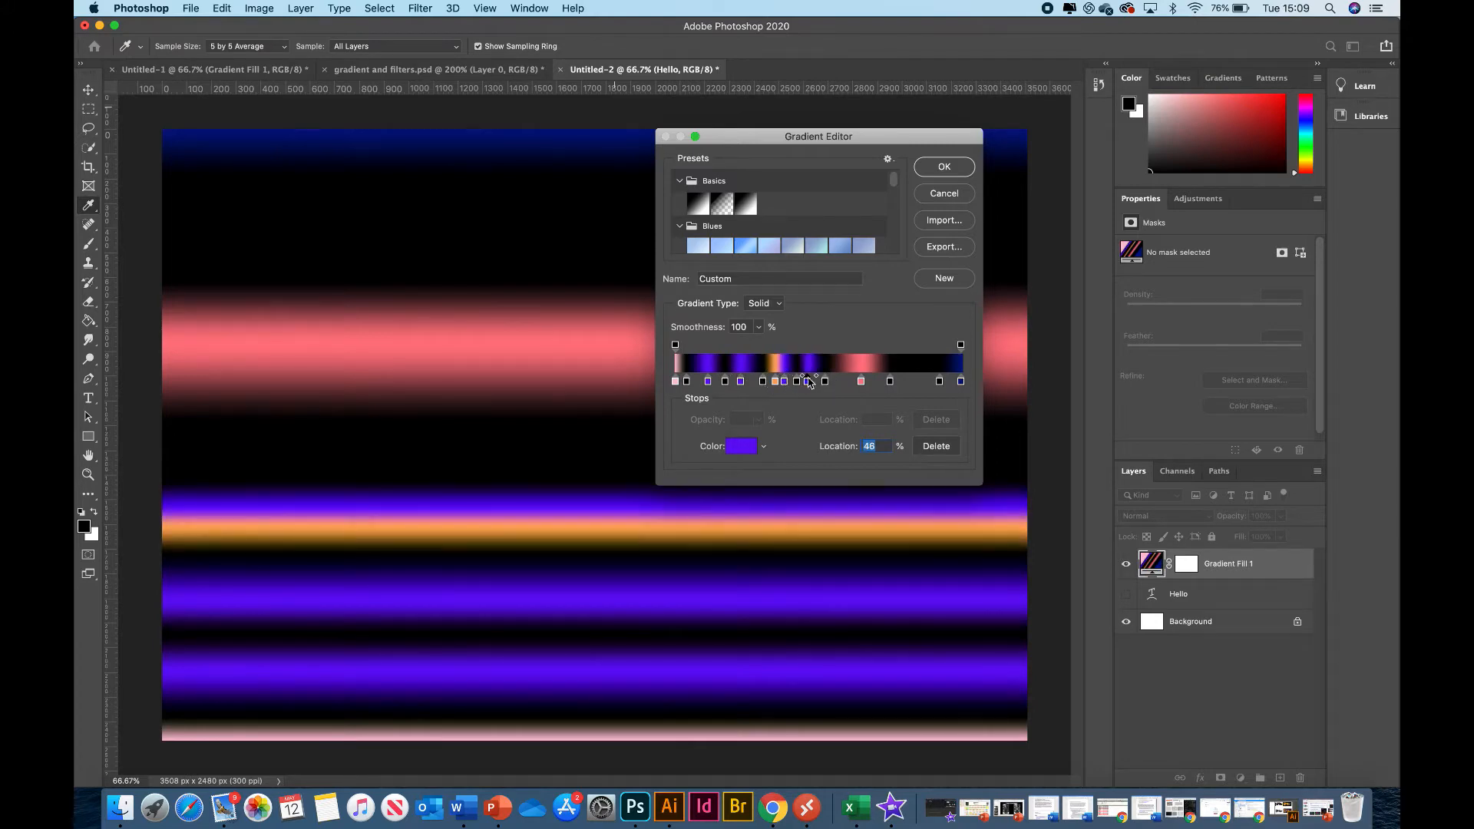
pyautogui.click(839, 382)
pyautogui.click(878, 382)
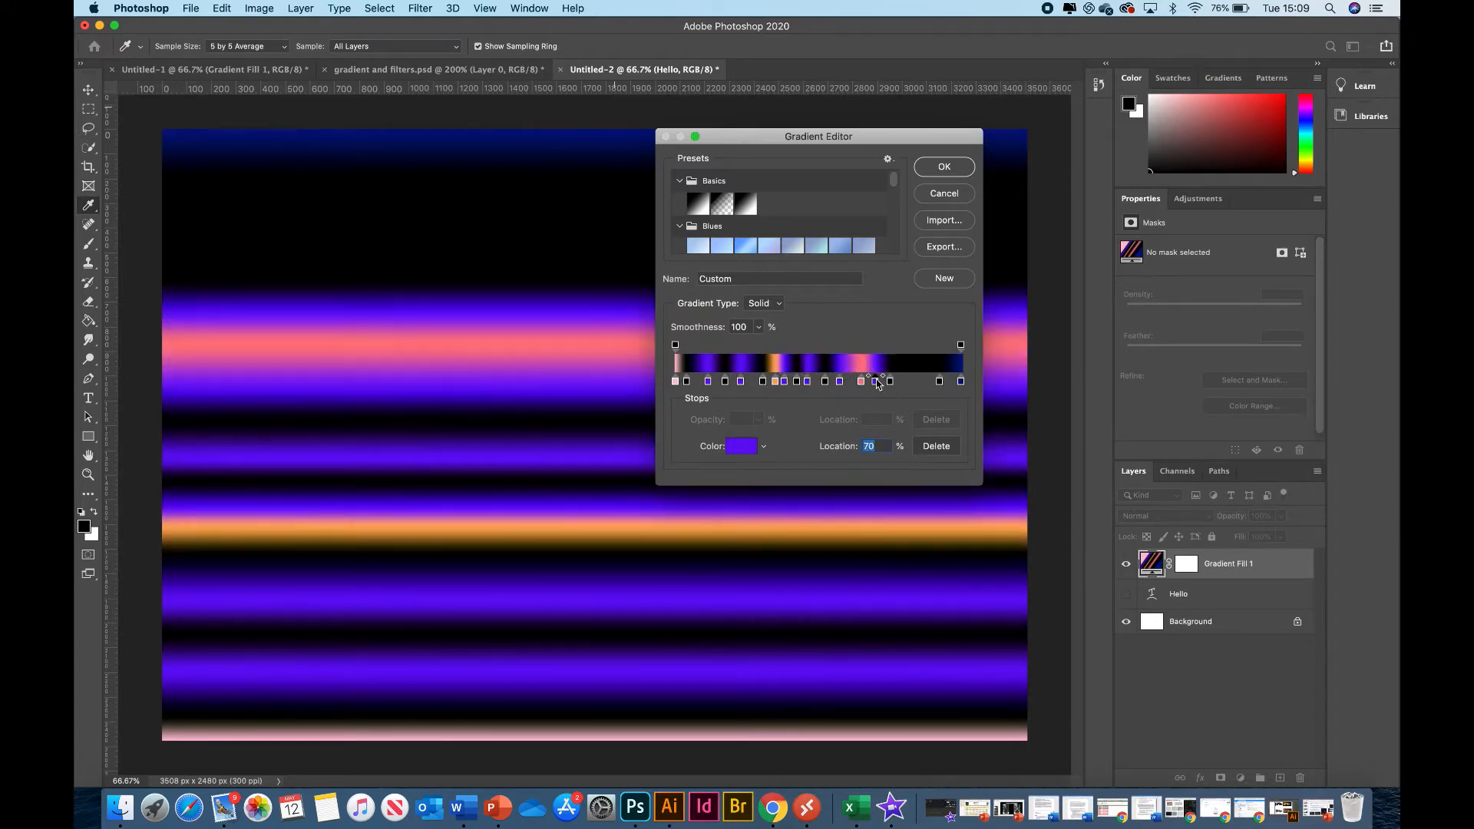
pyautogui.click(917, 382)
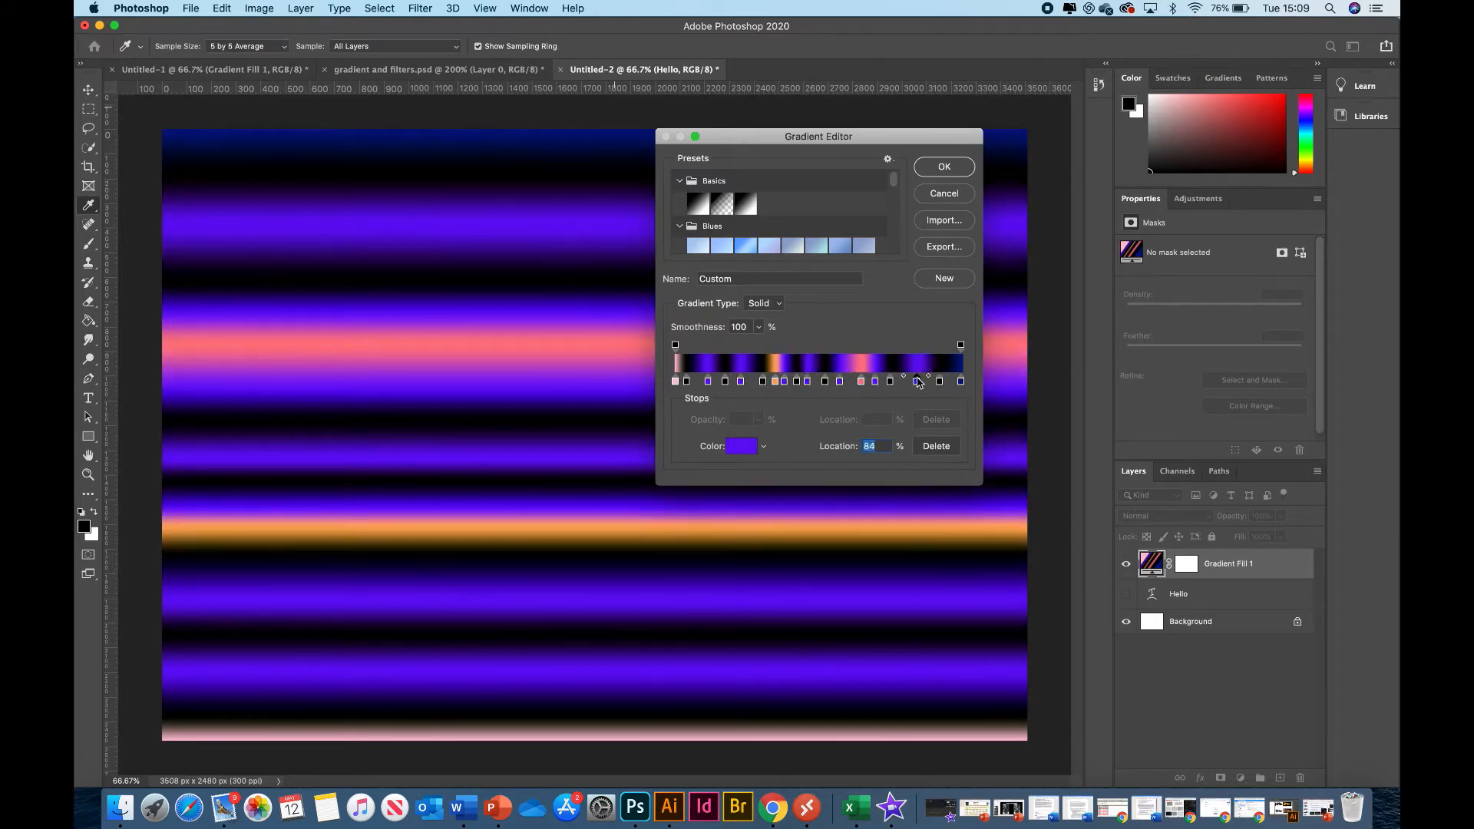
# - Recolour the orange gradient stop at 35% to bright magenta, d420f5
pyautogui.doubleClick(775, 382)
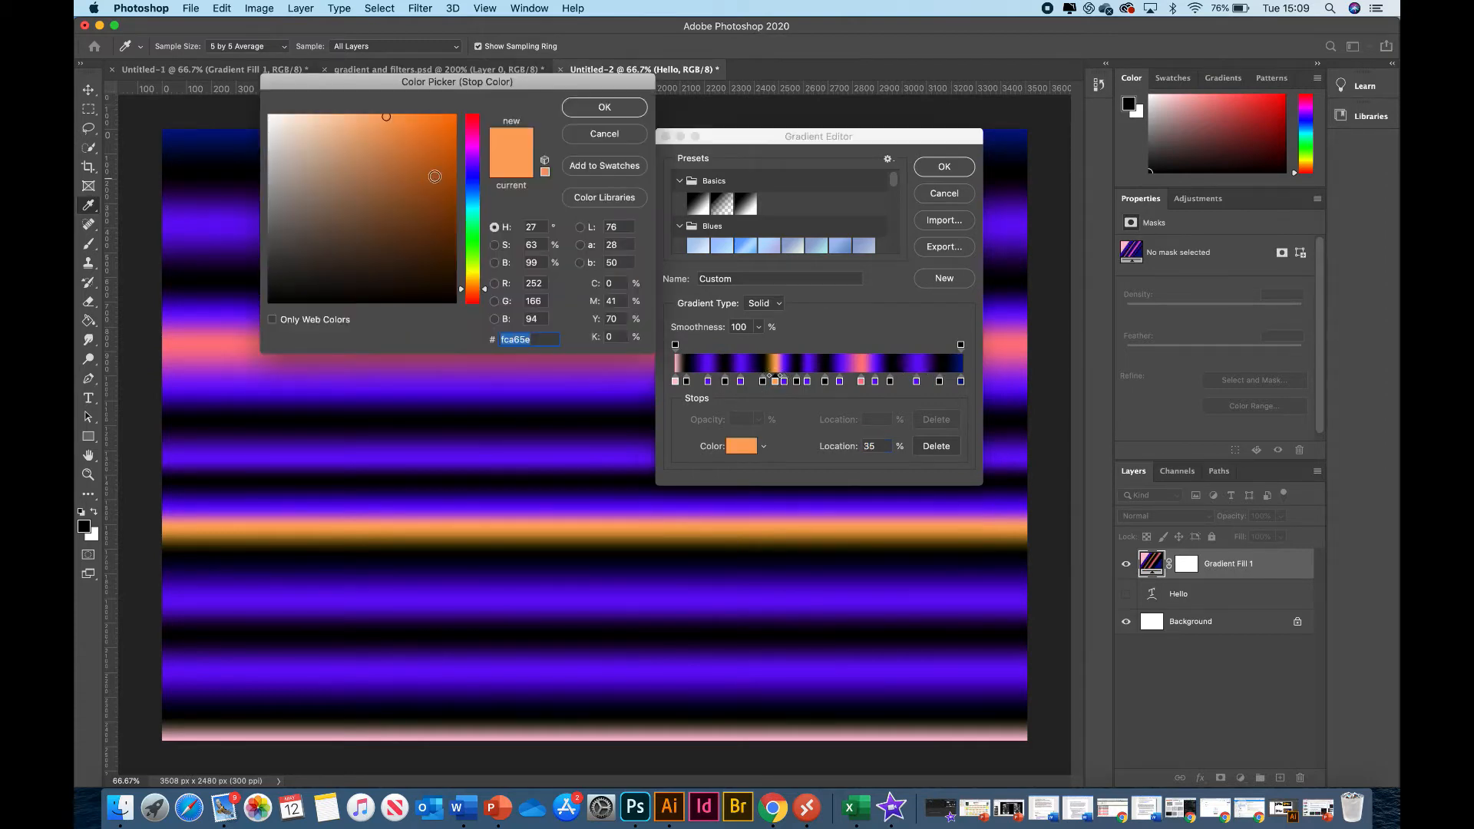
pyautogui.click(473, 151)
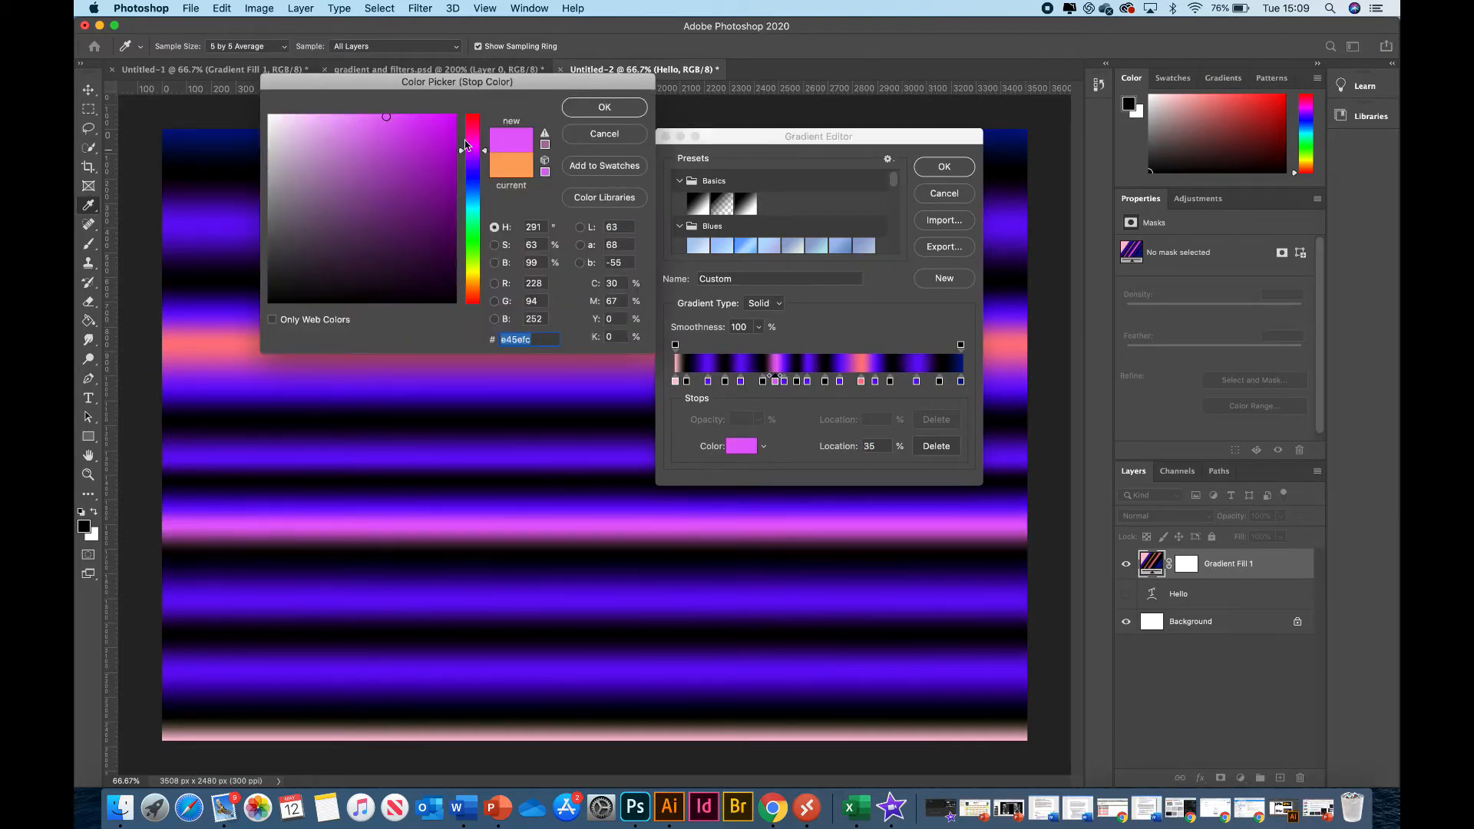
pyautogui.click(432, 121)
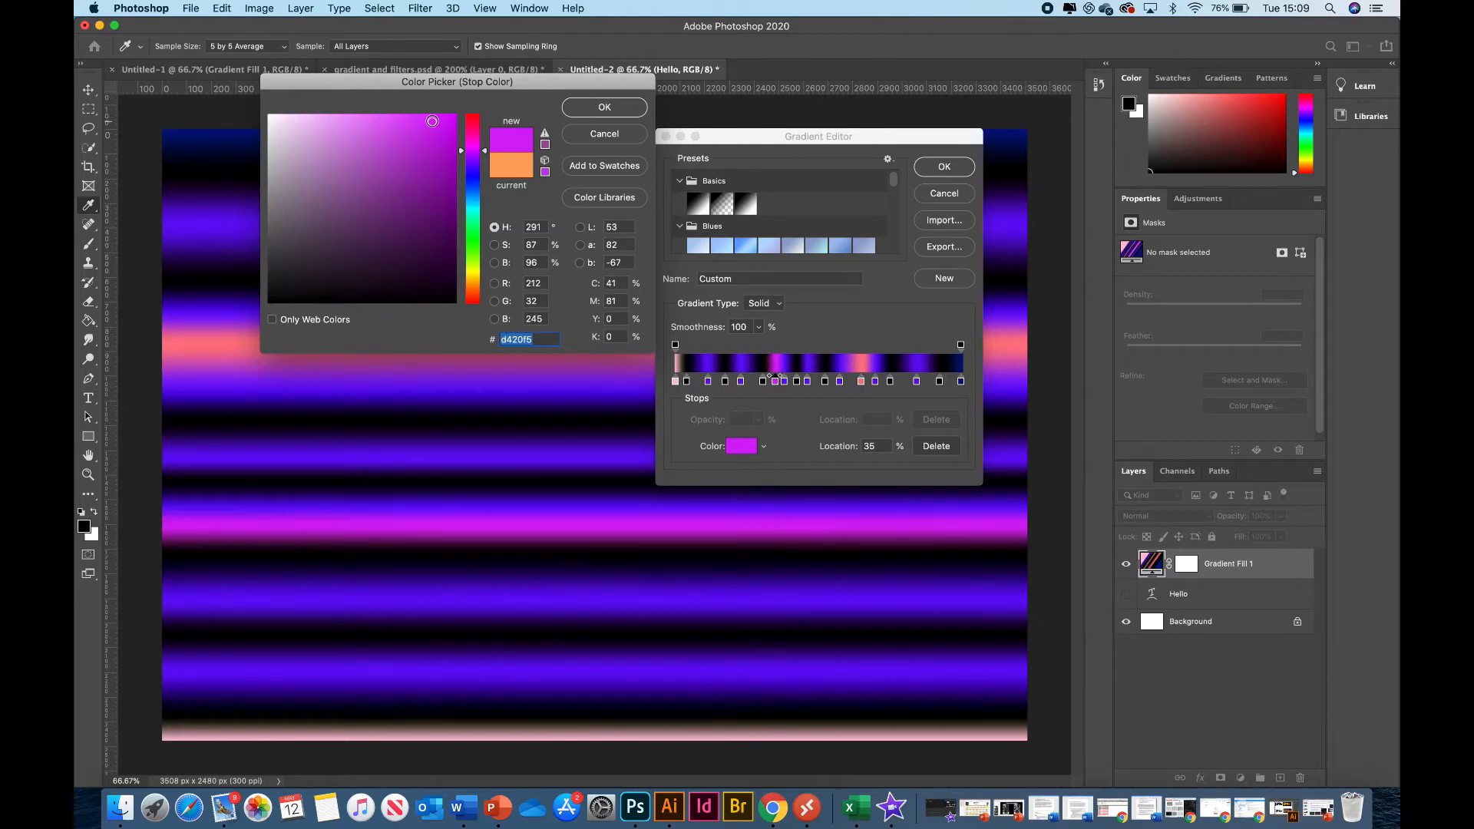
pyautogui.click(605, 108)
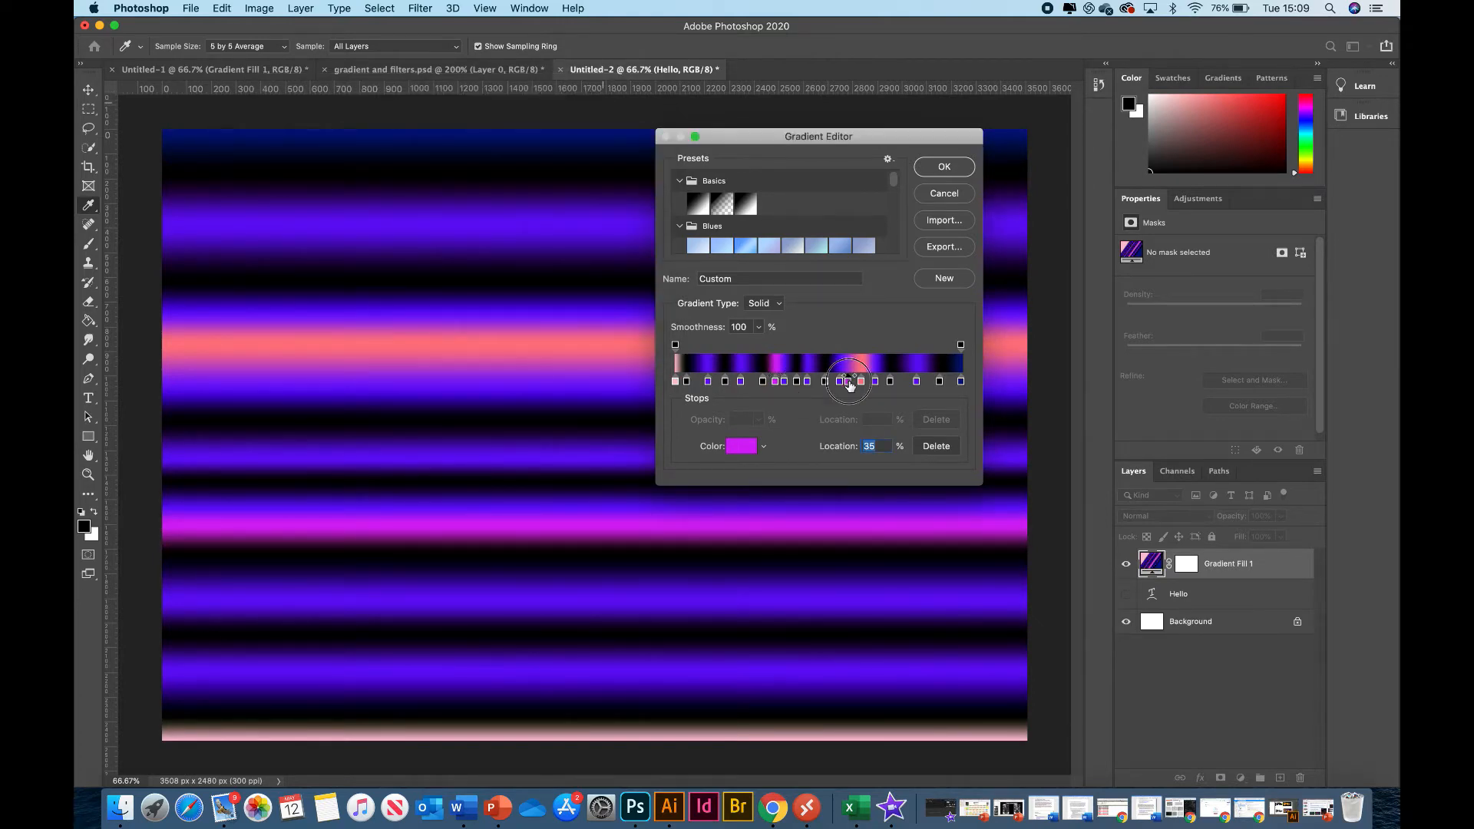
# - Add matching magenta stops beside the purple ones along the gradient, including 78%, 96% and 26%
pyautogui.click(899, 381)
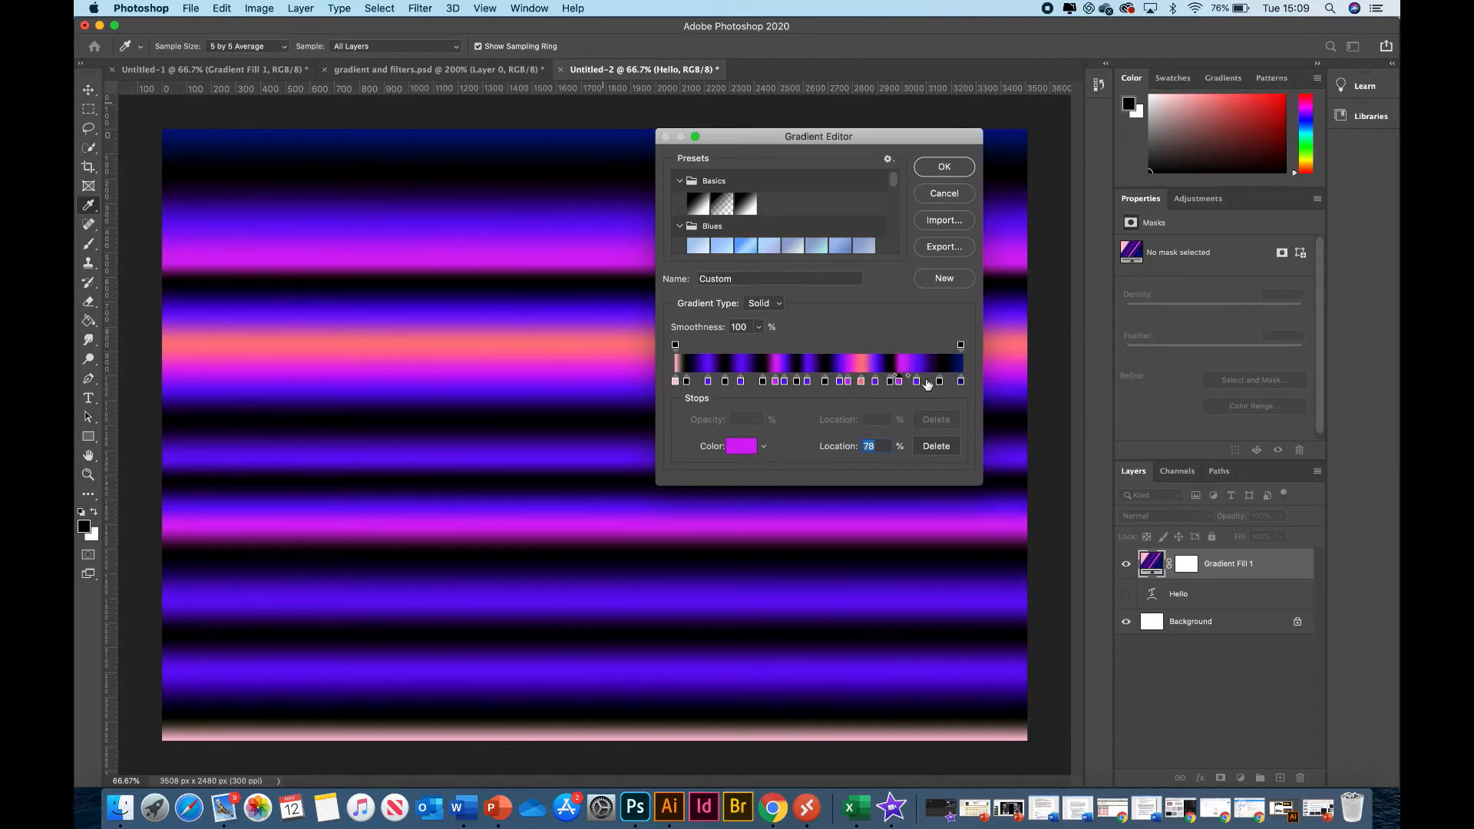
pyautogui.click(926, 382)
pyautogui.click(949, 382)
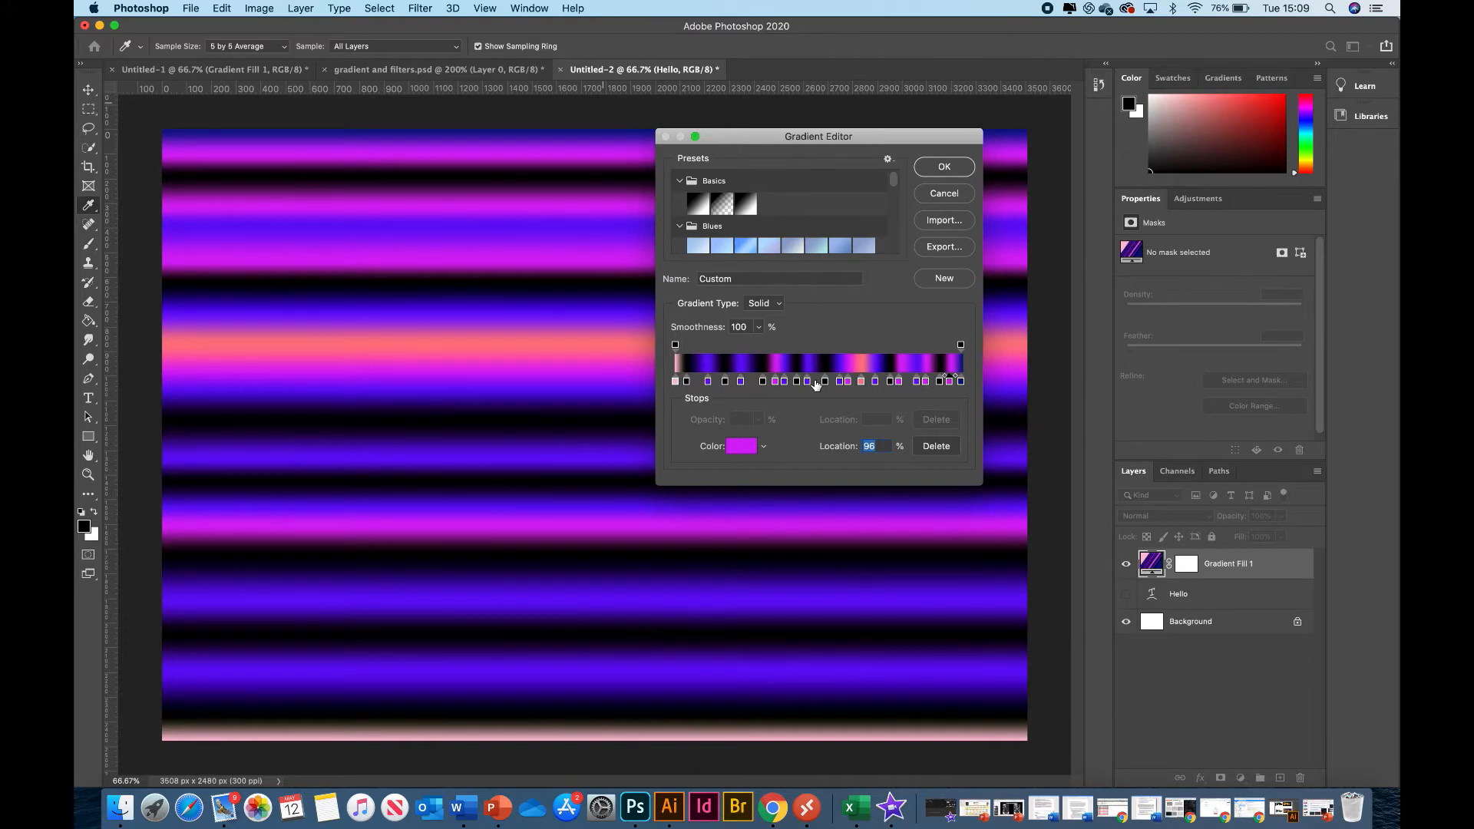
pyautogui.click(717, 382)
pyautogui.moveTo(752, 383); pyautogui.dragTo(753, 384)
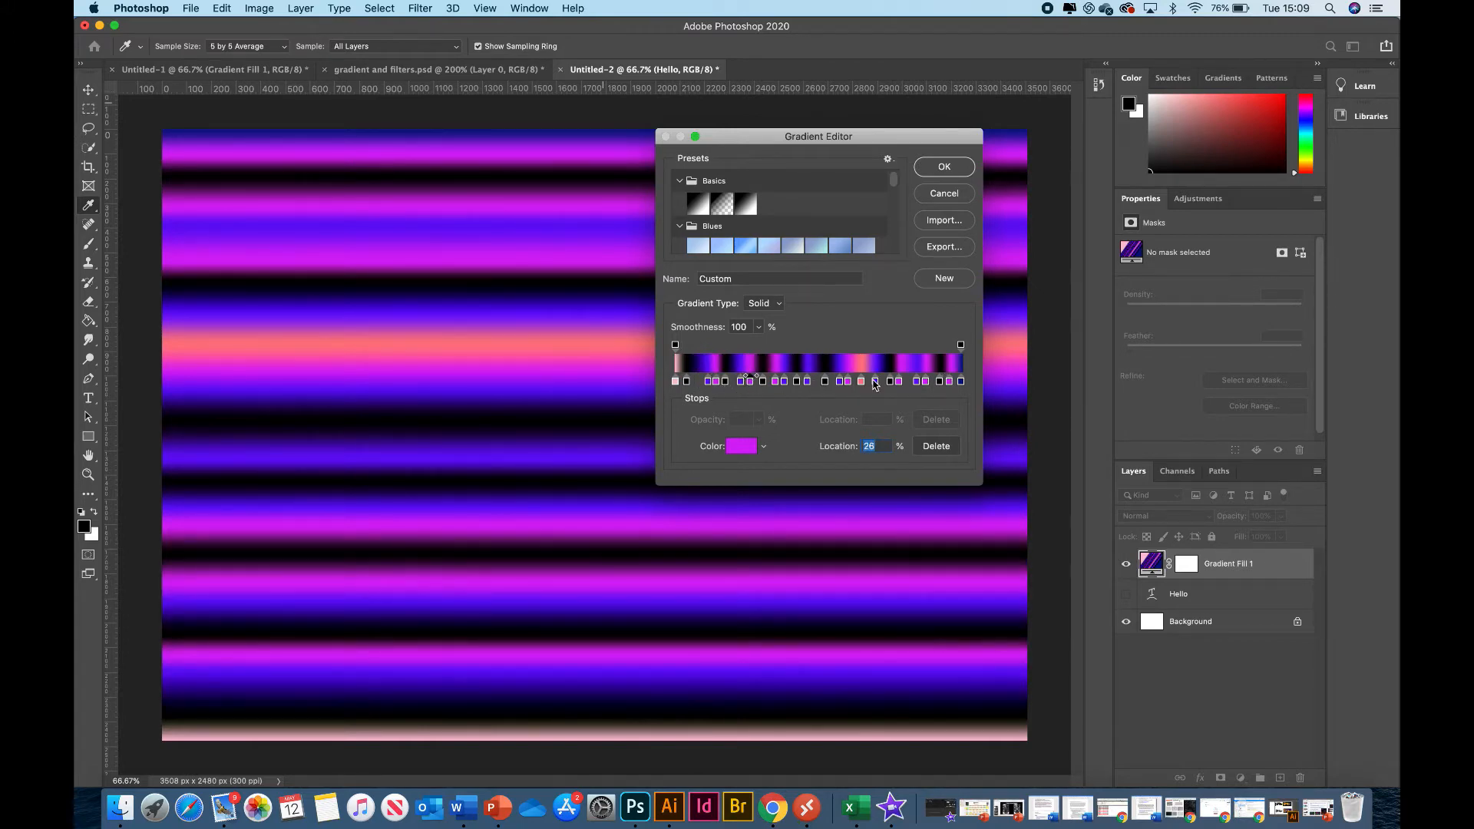
# - Remove the coral stop, close up the neighbouring magenta and purple stops with black at 73%, and accept the gradient
pyautogui.moveTo(861, 383)
pyautogui.mouseDown()
pyautogui.moveTo(863, 414)
pyautogui.moveTo(854, 389)
pyautogui.mouseUp()
pyautogui.click(876, 382)
pyautogui.click(850, 382)
pyautogui.click(840, 383)
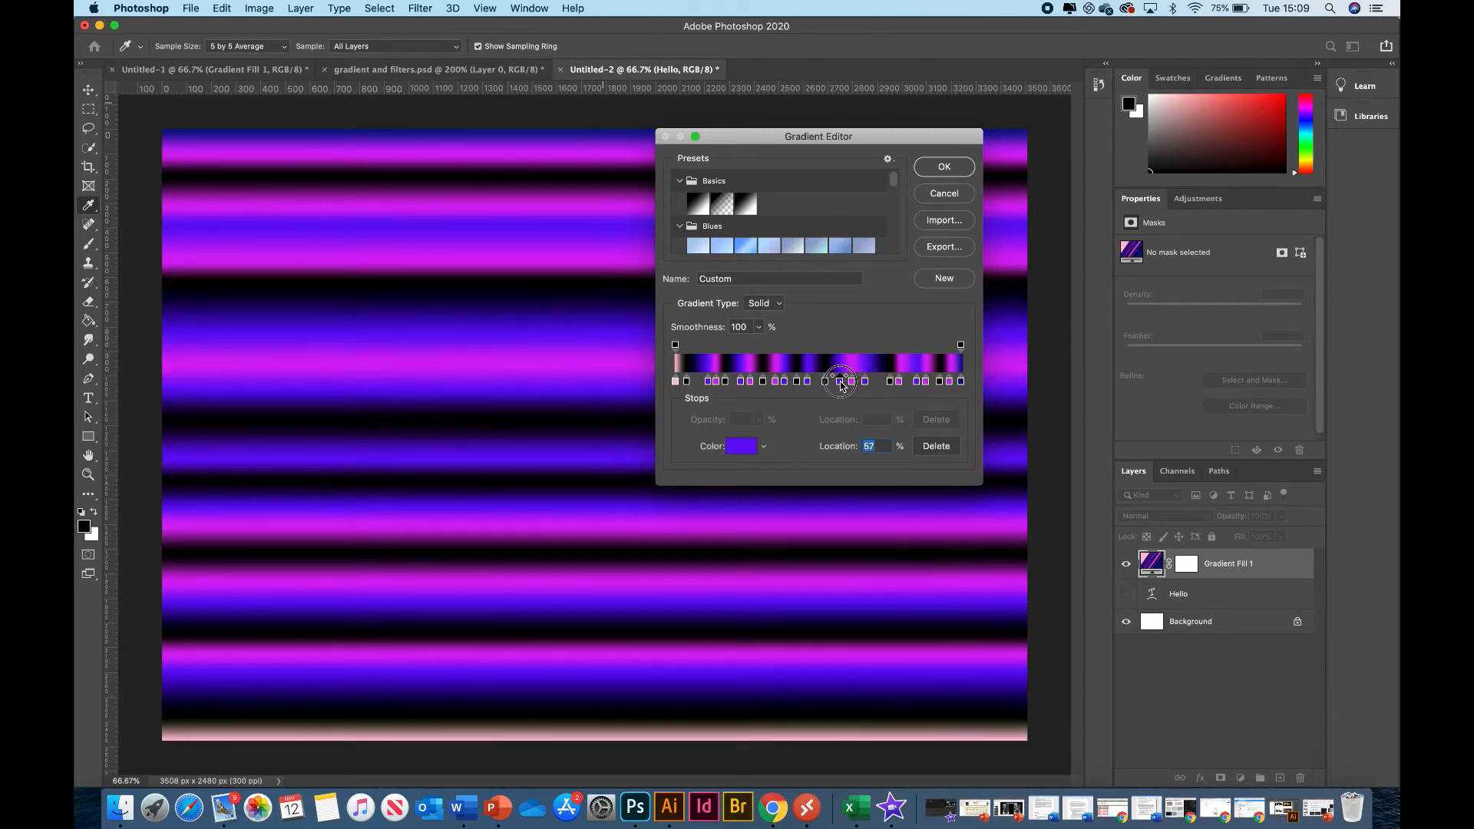
pyautogui.moveTo(893, 386); pyautogui.dragTo(886, 386)
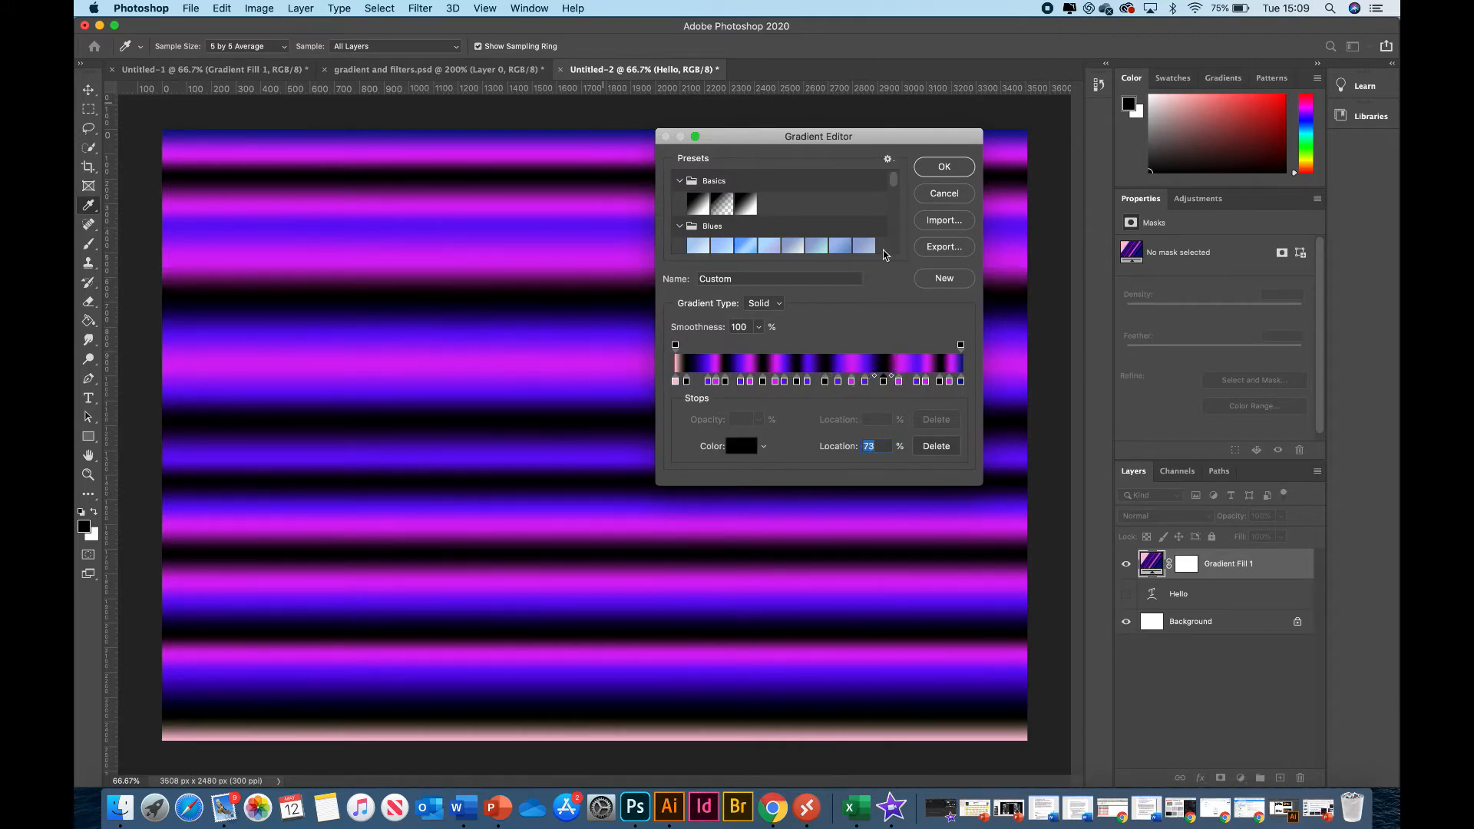
pyautogui.click(944, 167)
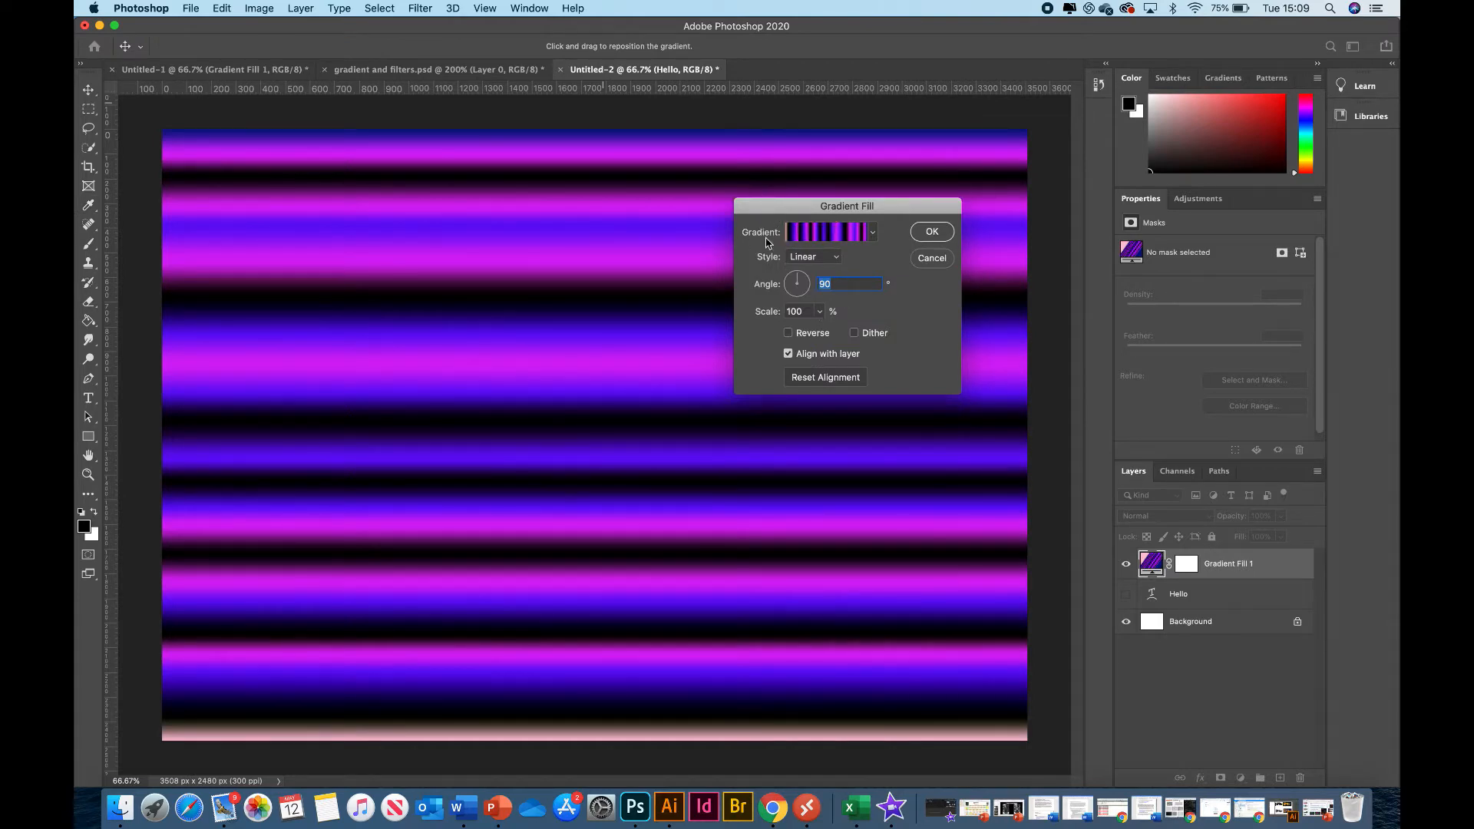
# - Set the gradient fill's angle to -36.89° and, after trying the Radial style, switch it to the Angle style
pyautogui.moveTo(848, 213); pyautogui.dragTo(833, 182)
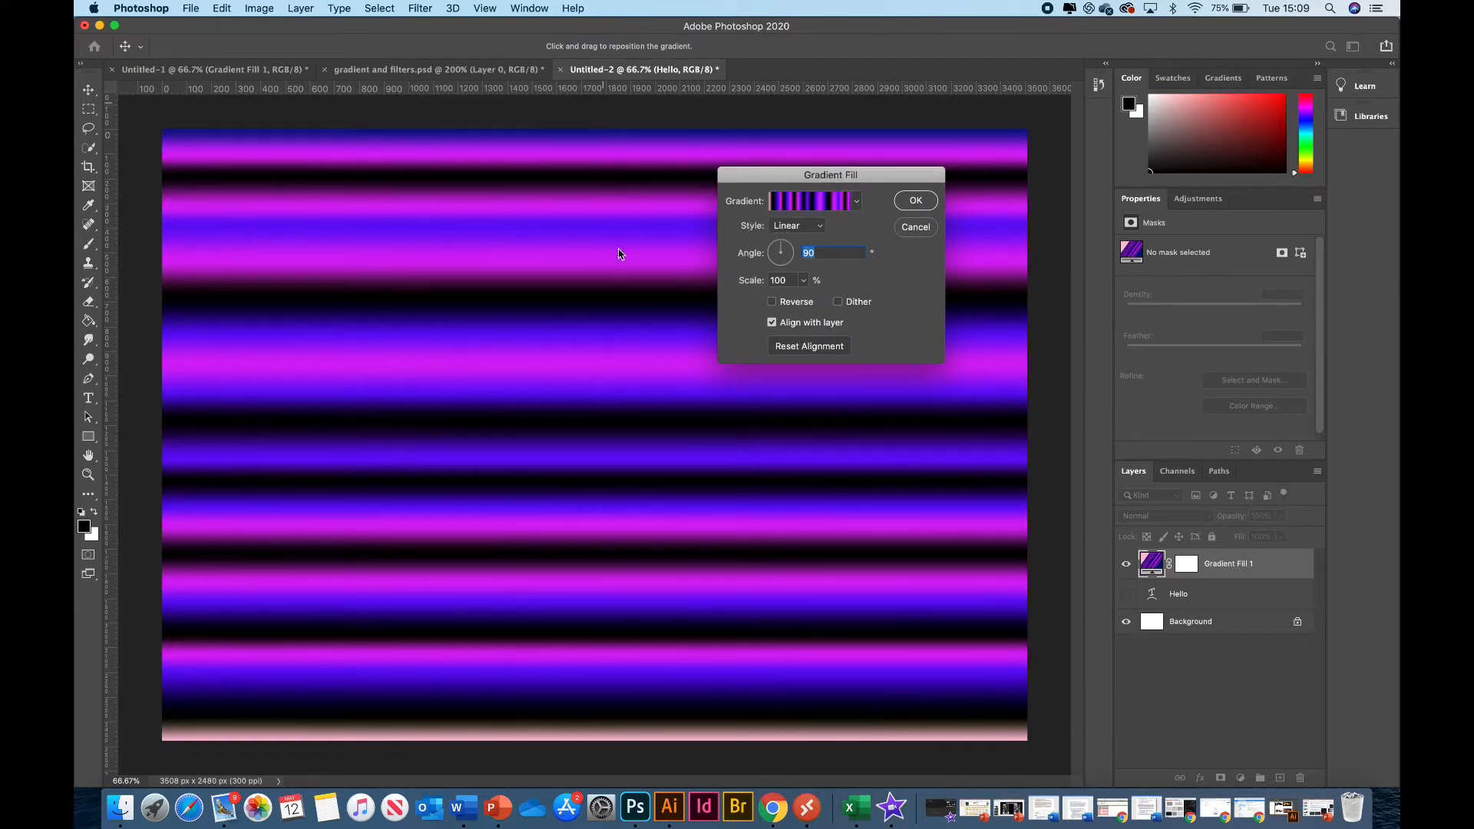
pyautogui.moveTo(783, 250); pyautogui.dragTo(791, 263)
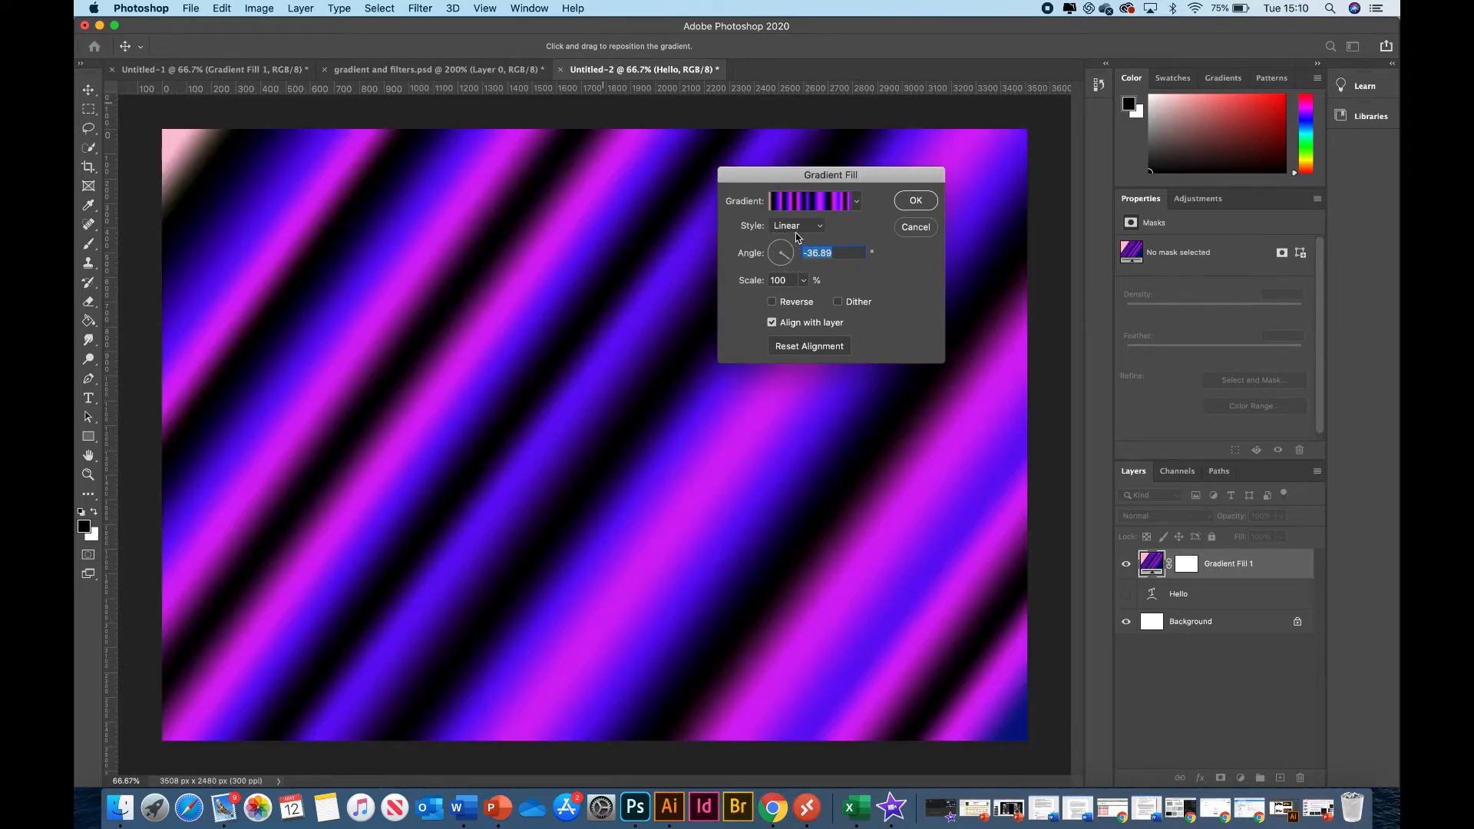
pyautogui.click(812, 234)
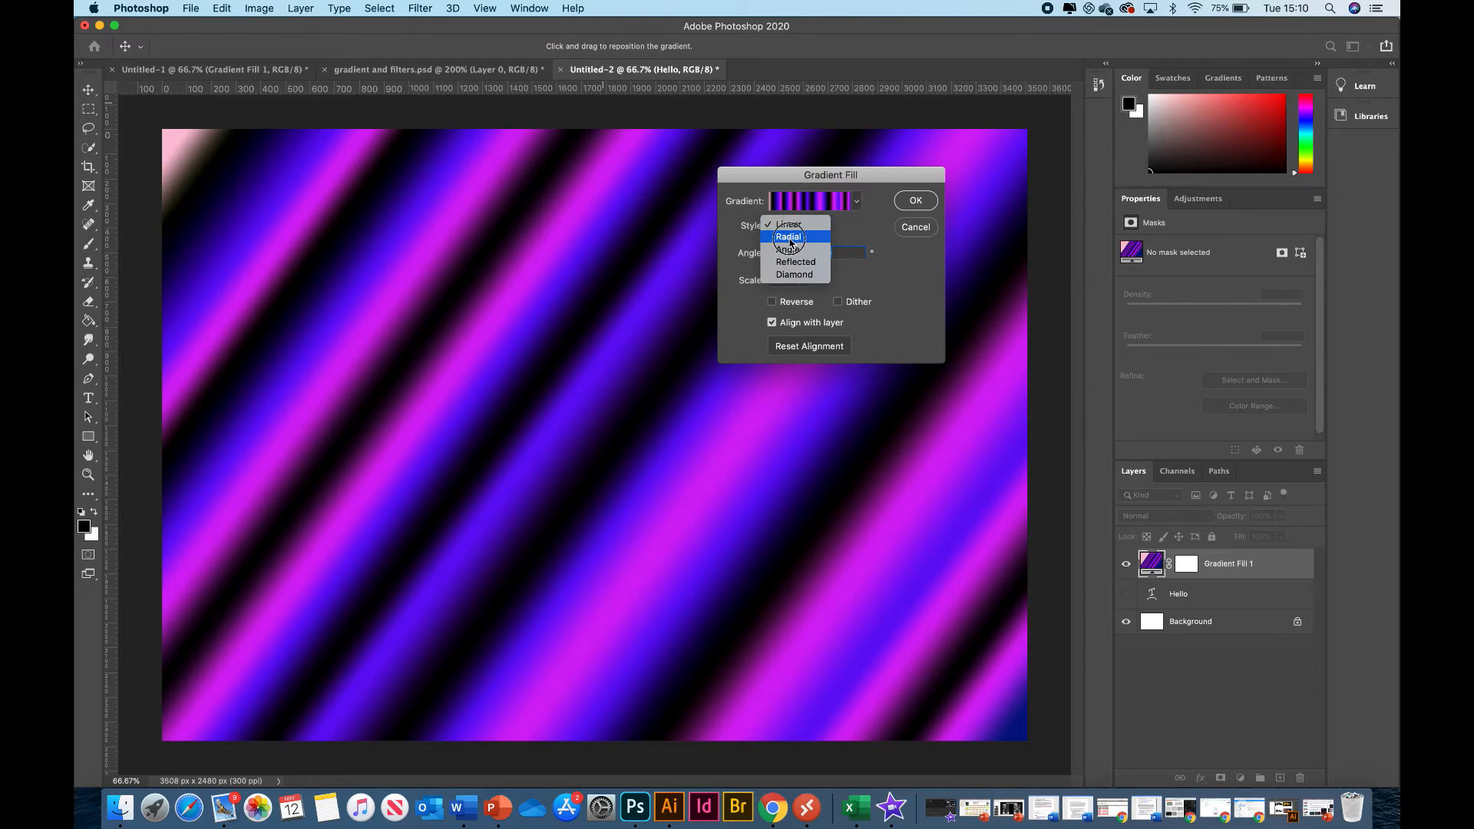
pyautogui.click(789, 238)
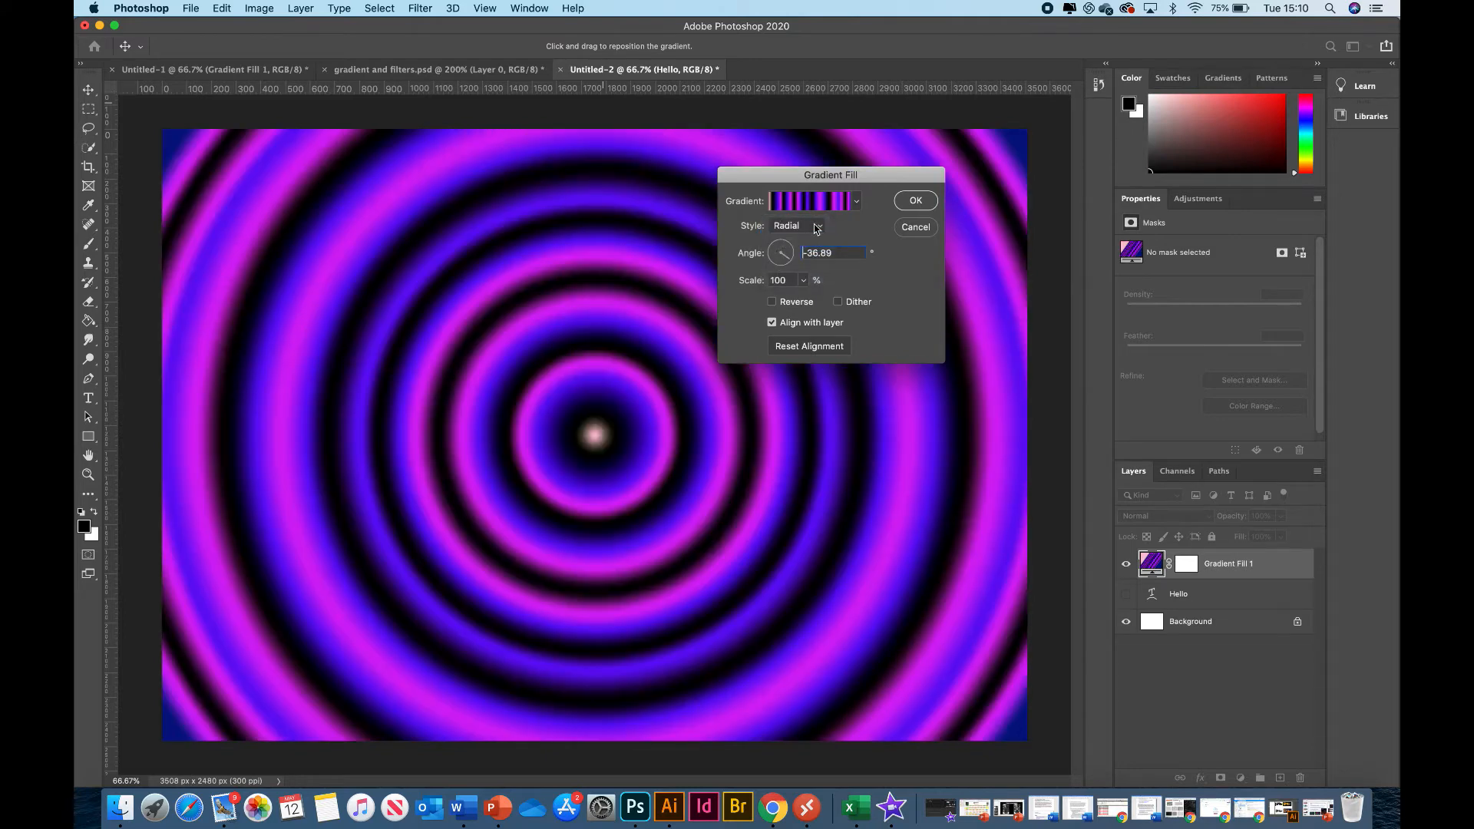
pyautogui.click(816, 227)
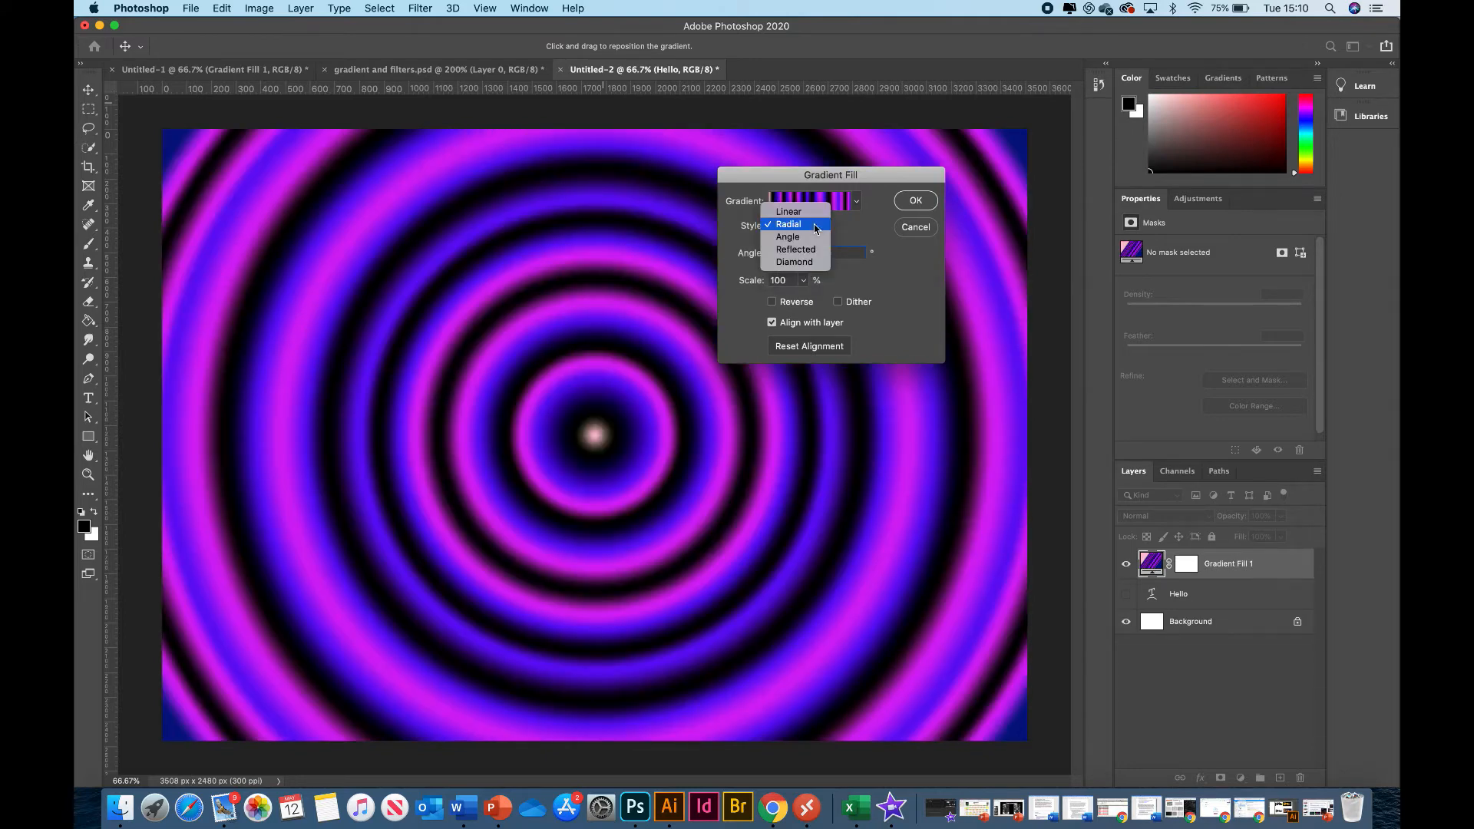
pyautogui.click(805, 238)
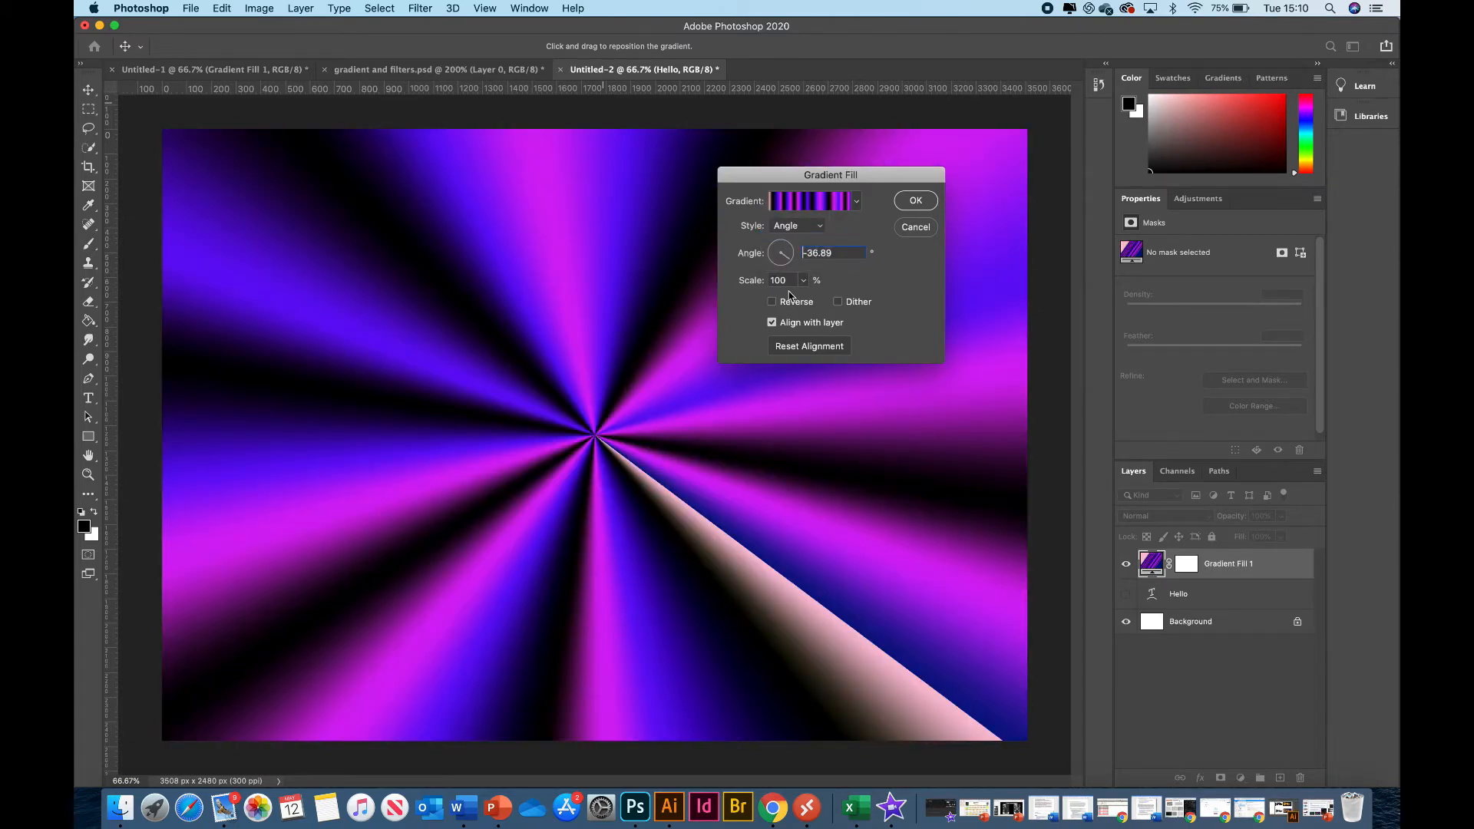
# - Try different scales for the gradient fill, settle on 133%, and apply it with the Angle style
pyautogui.moveTo(804, 284)
pyautogui.mouseDown()
pyautogui.moveTo(789, 285)
pyautogui.moveTo(795, 299)
pyautogui.moveTo(827, 299)
pyautogui.mouseUp()
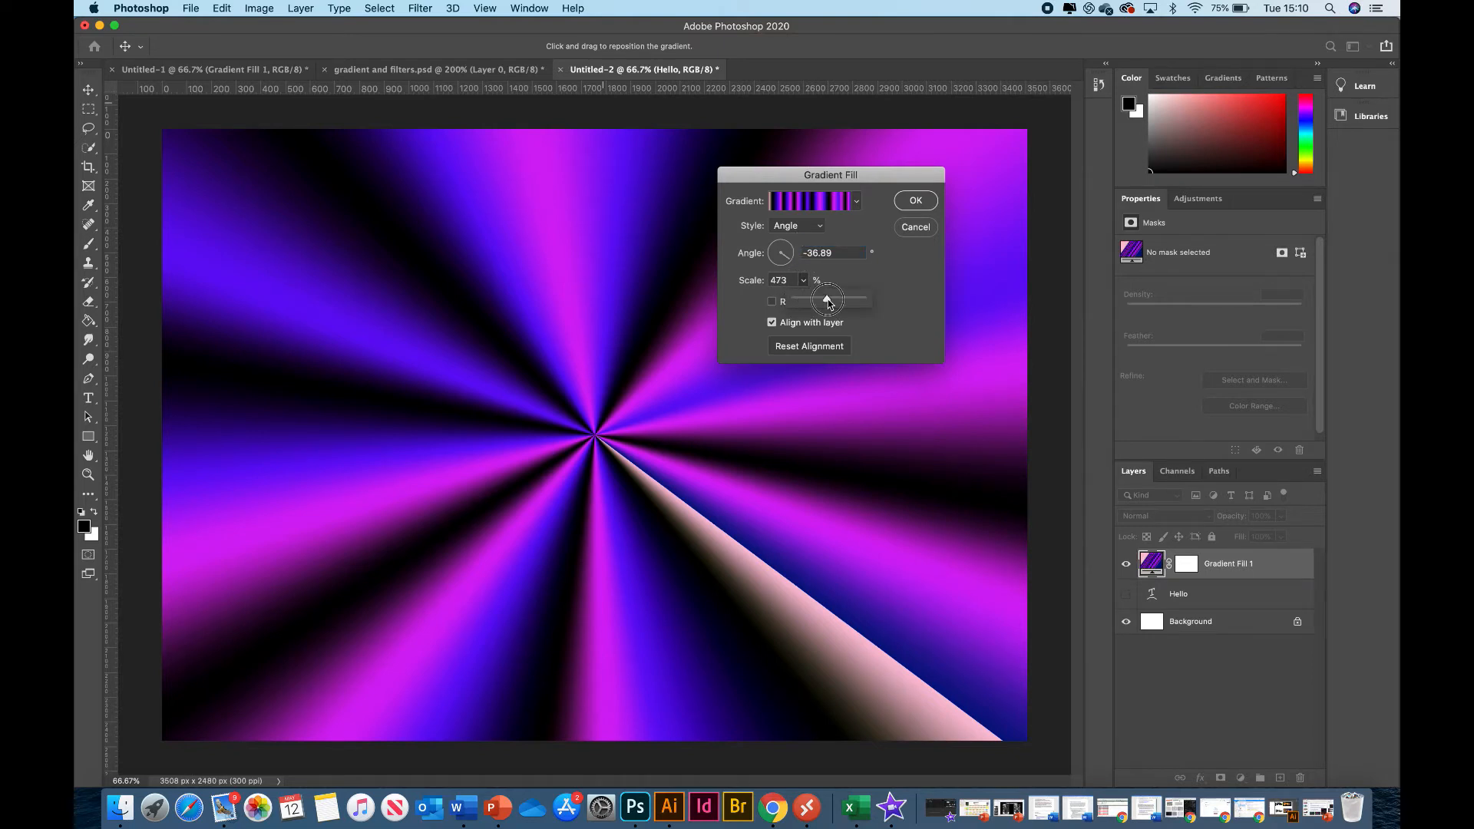
pyautogui.click(793, 228)
pyautogui.click(787, 211)
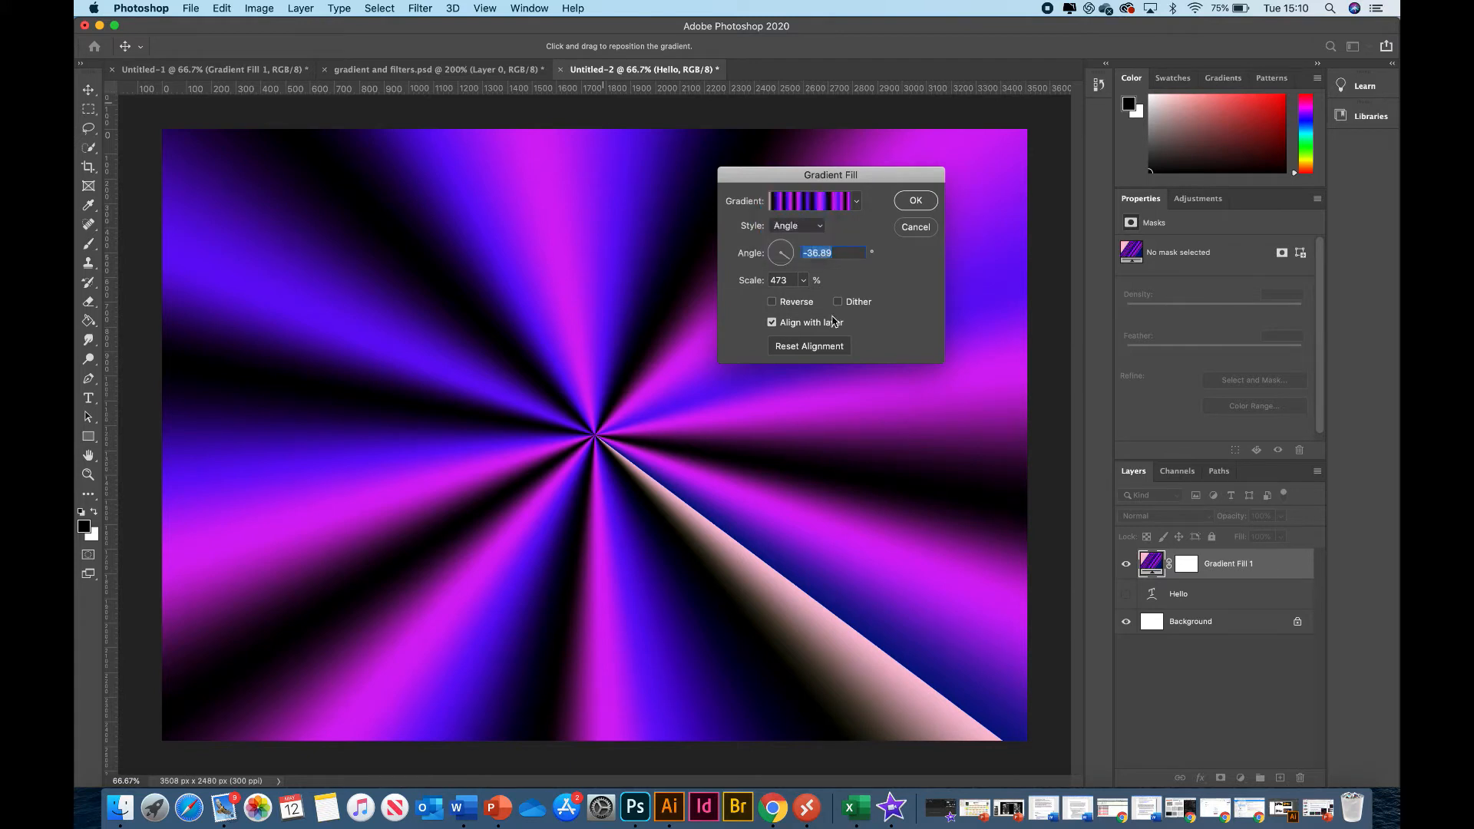
pyautogui.click(803, 282)
pyautogui.moveTo(801, 300)
pyautogui.mouseDown()
pyautogui.moveTo(818, 300)
pyautogui.moveTo(778, 300)
pyautogui.mouseUp()
pyautogui.click(789, 226)
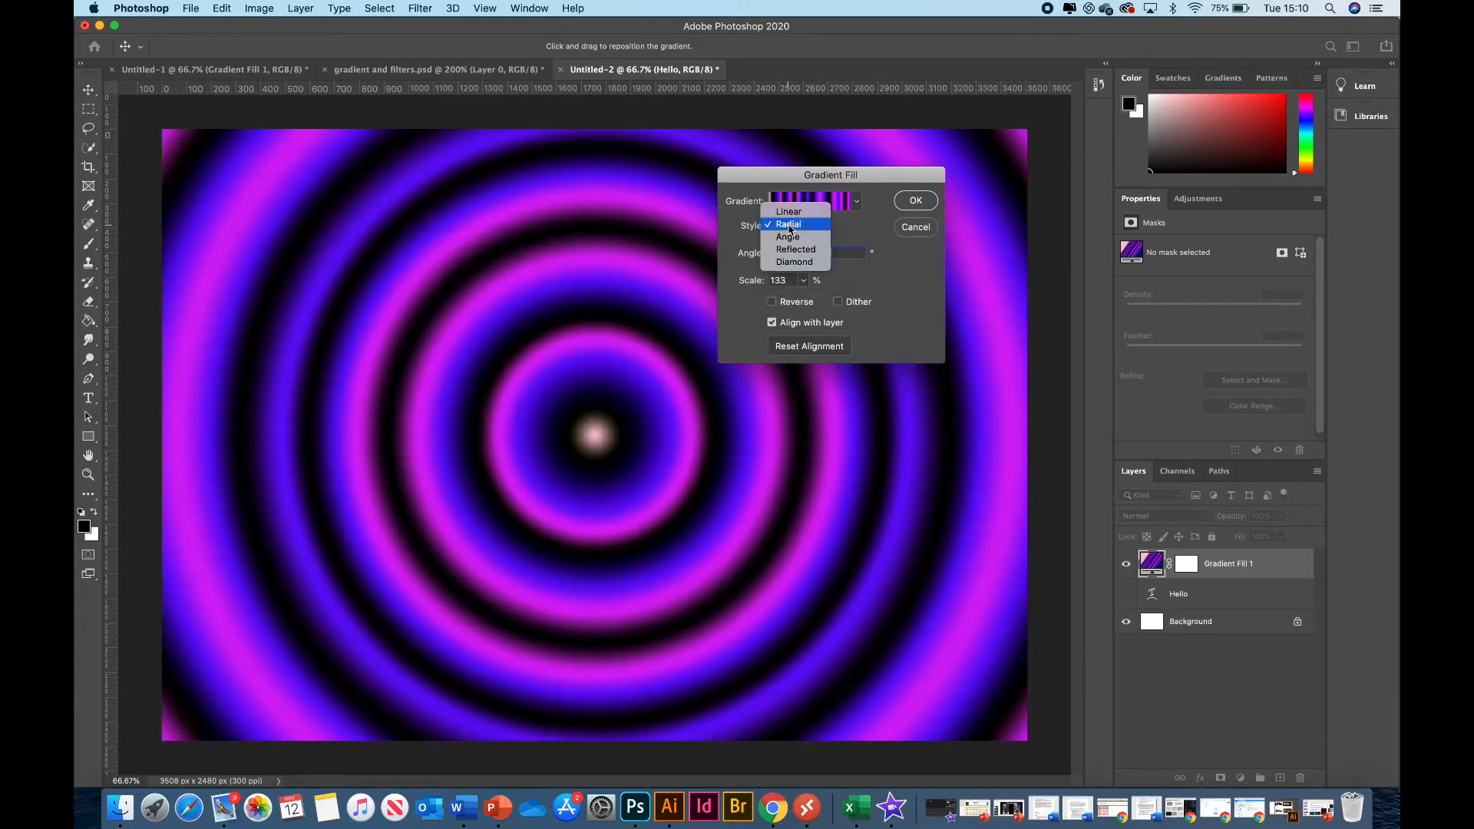
pyautogui.click(787, 236)
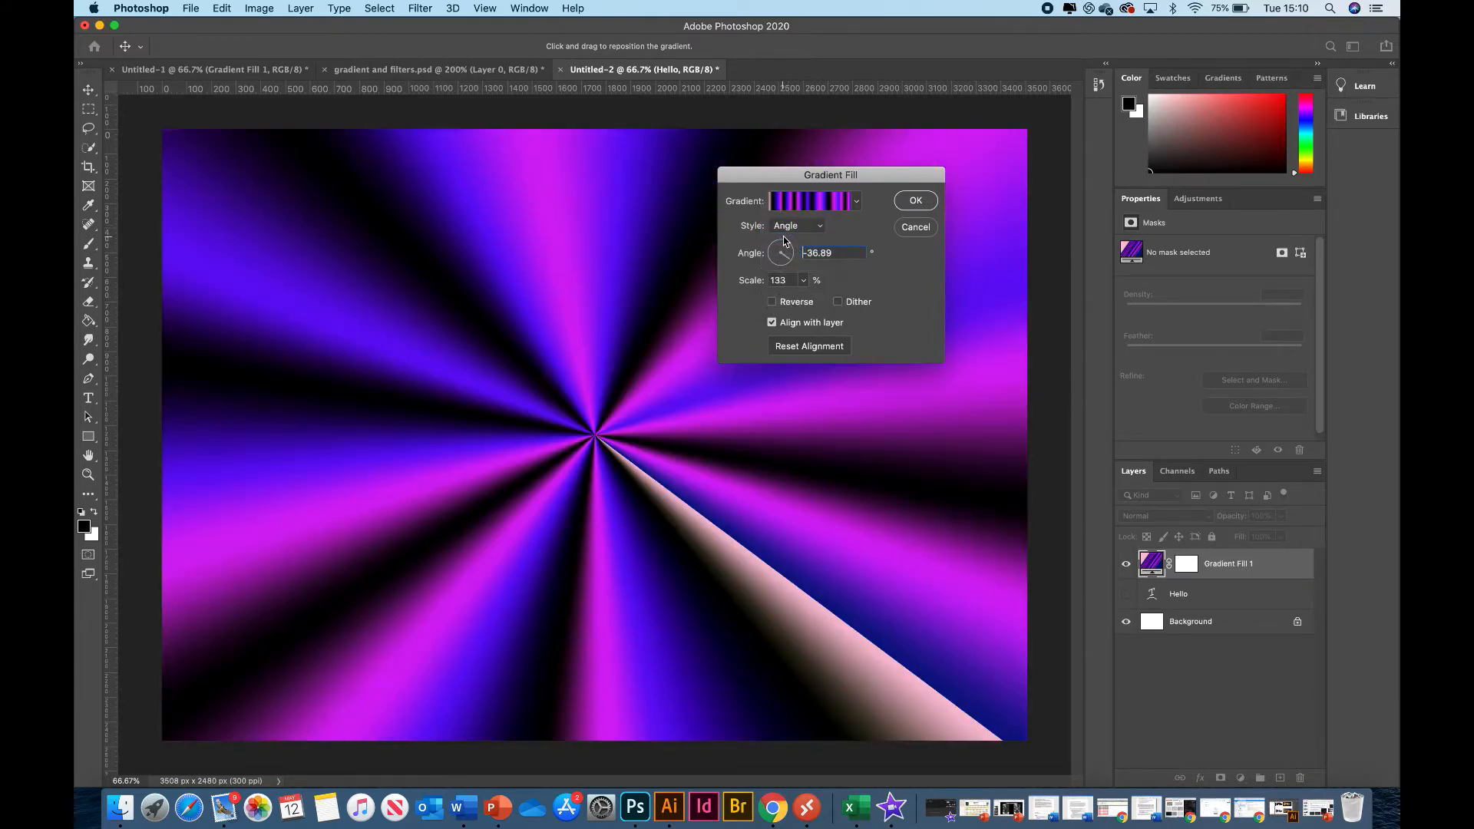
pyautogui.click(916, 202)
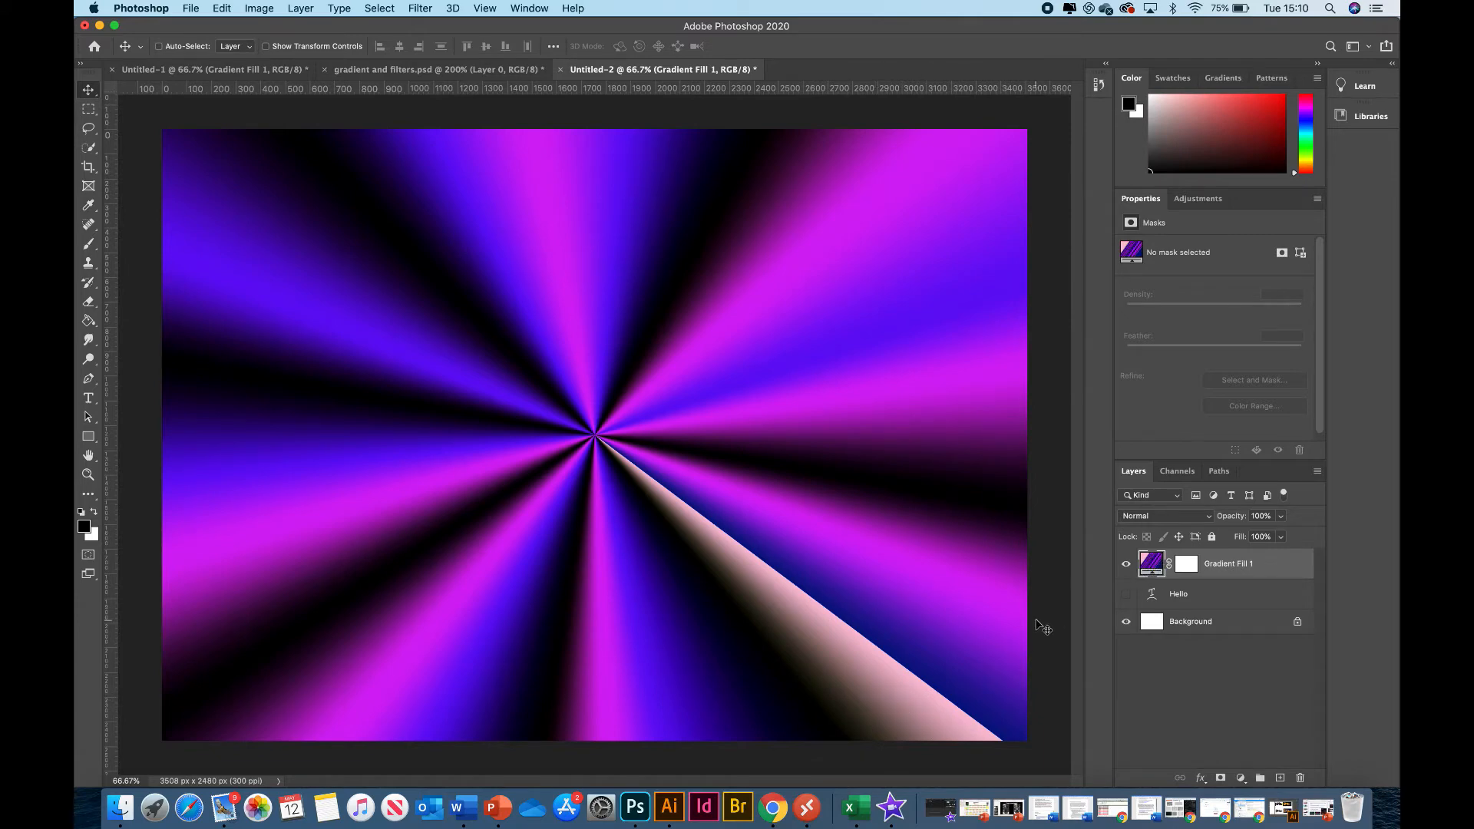
# - Reopen the gradient fill, remove the pale pink stop at the gradient's start and apply the change
pyautogui.doubleClick(1154, 563)
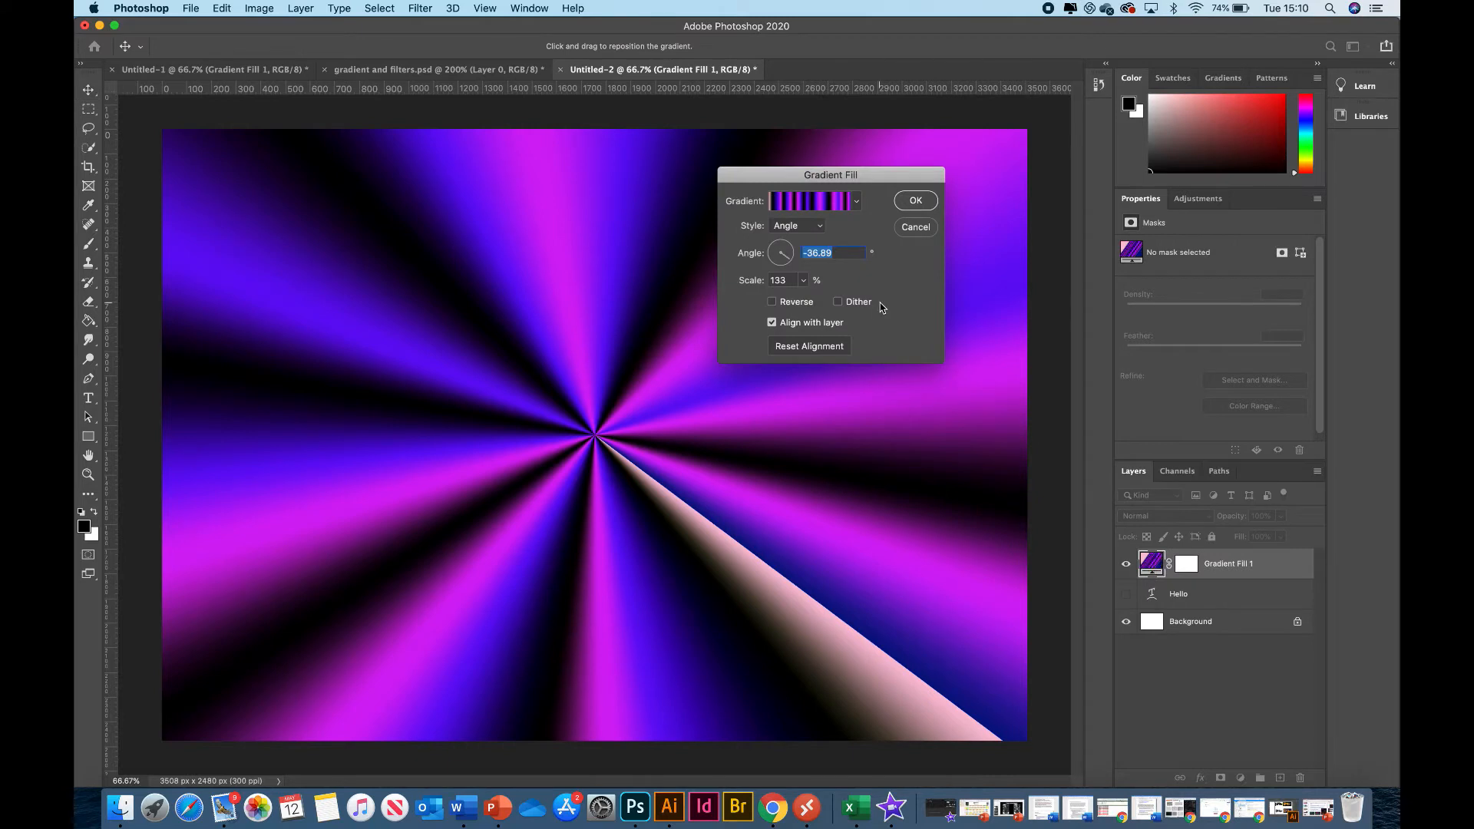
pyautogui.click(797, 192)
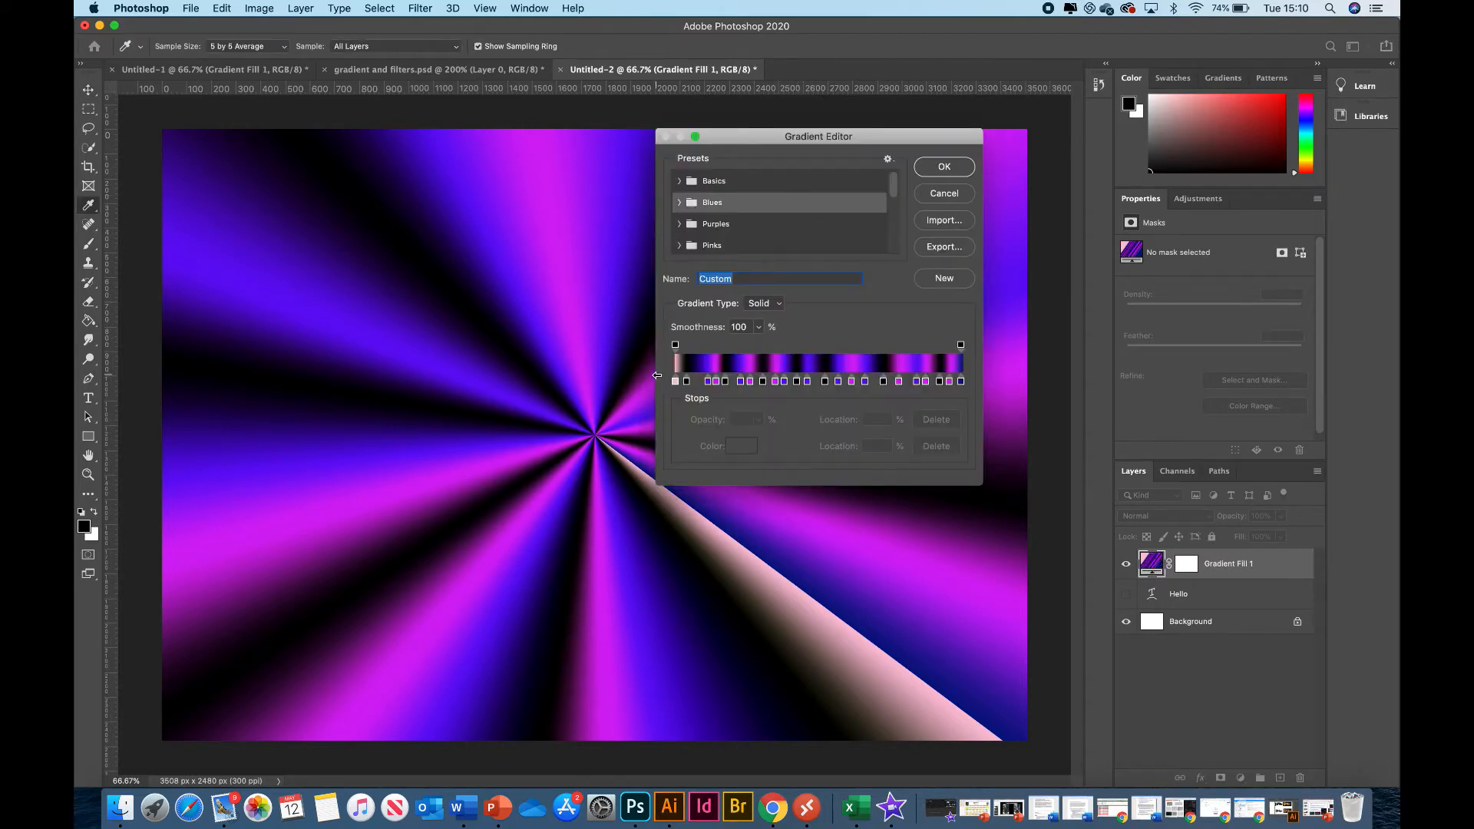
pyautogui.moveTo(675, 381); pyautogui.dragTo(672, 413)
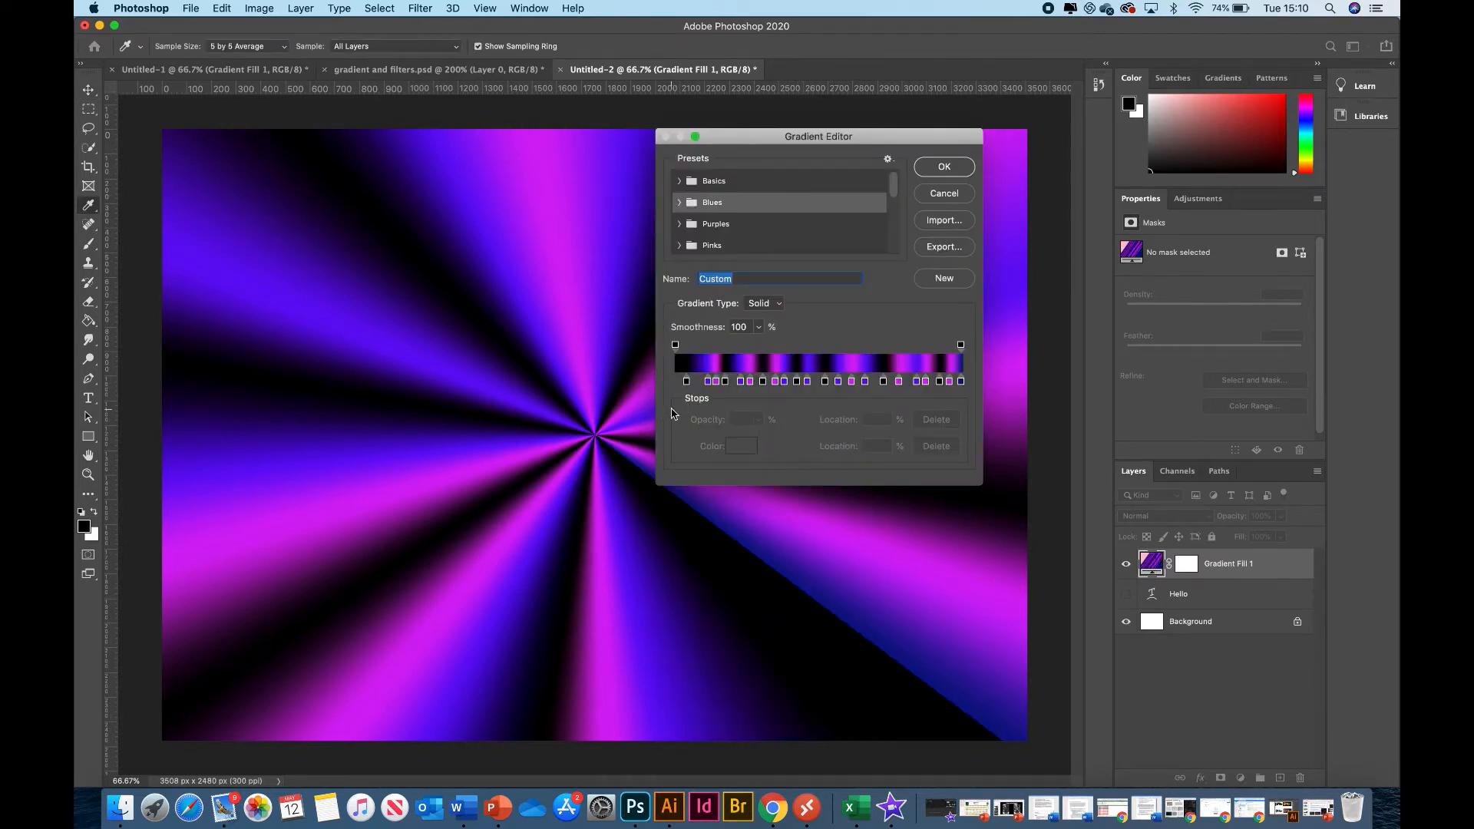
pyautogui.click(942, 167)
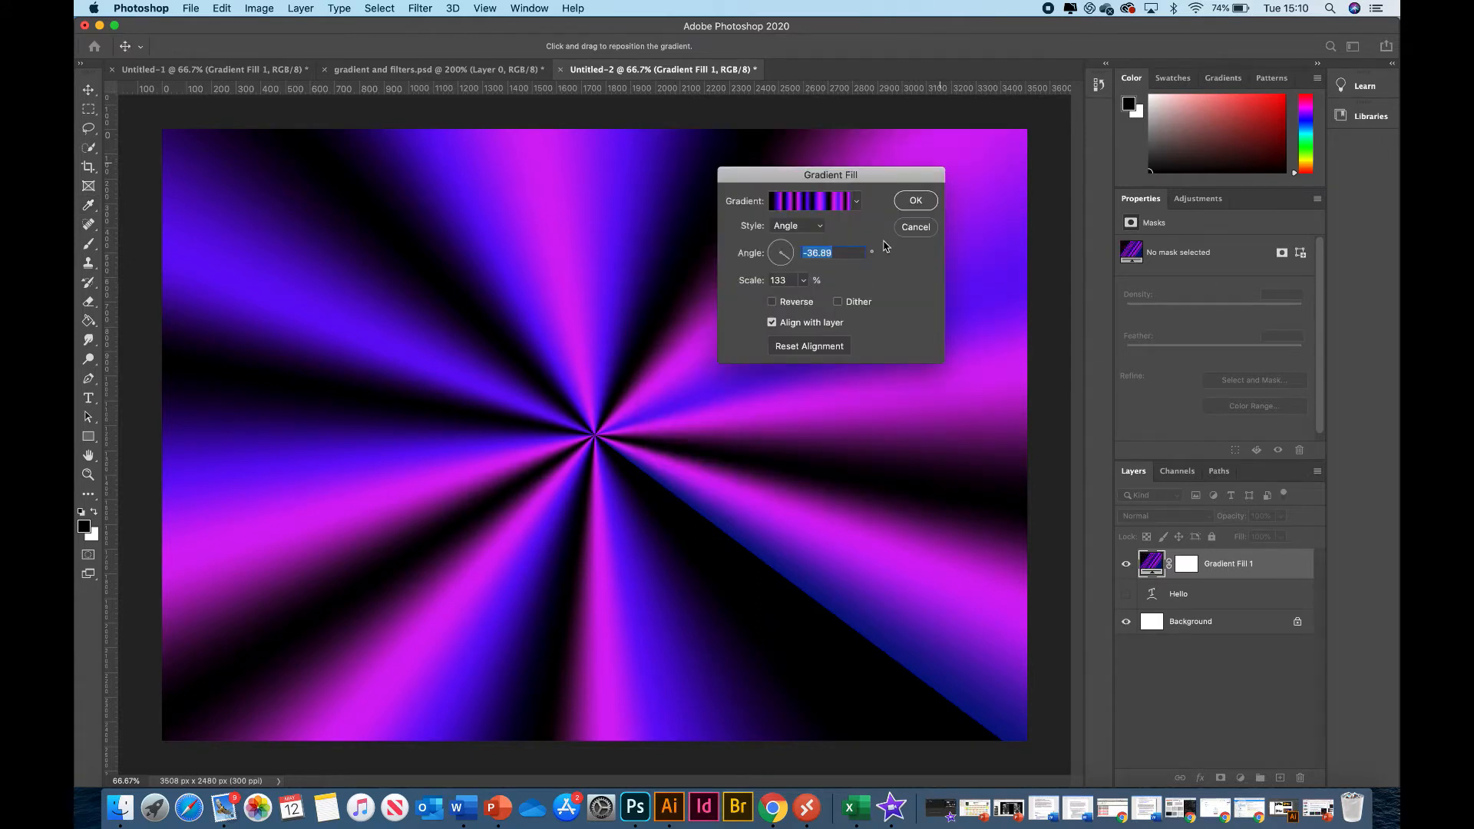
pyautogui.click(916, 202)
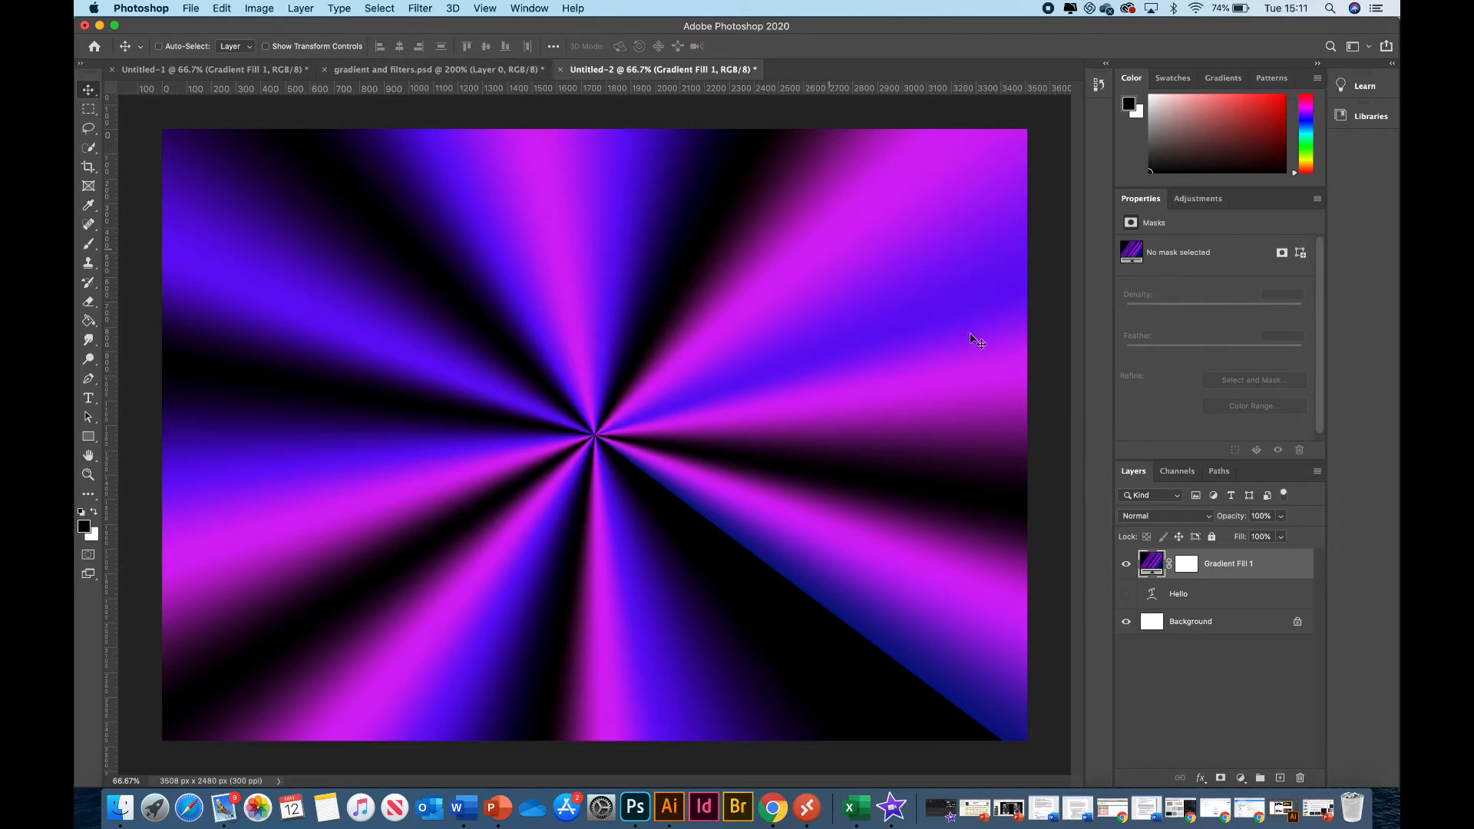
pyautogui.click(1278, 564)
pyautogui.click(420, 10)
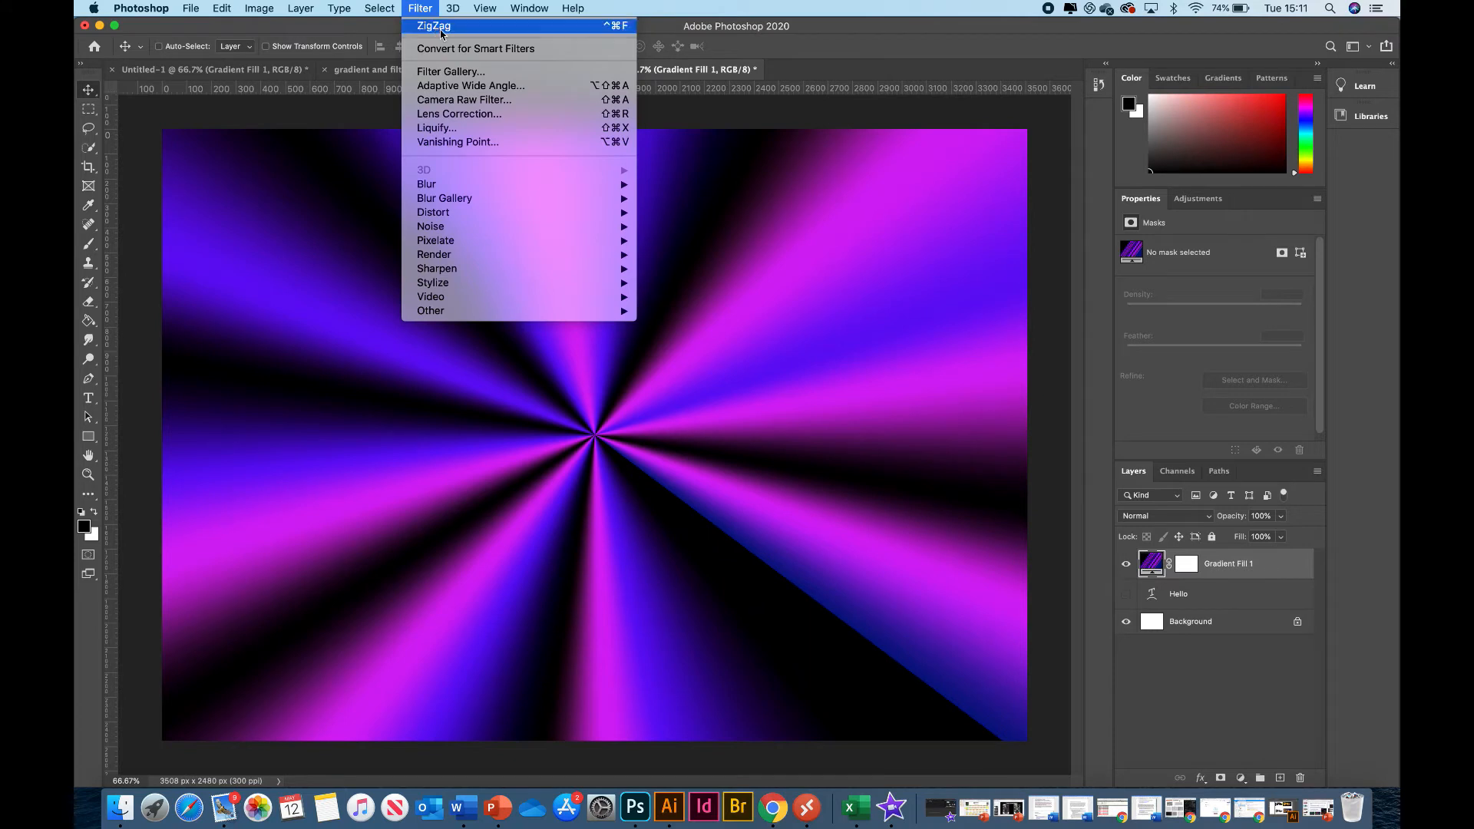
pyautogui.moveTo(460, 220)
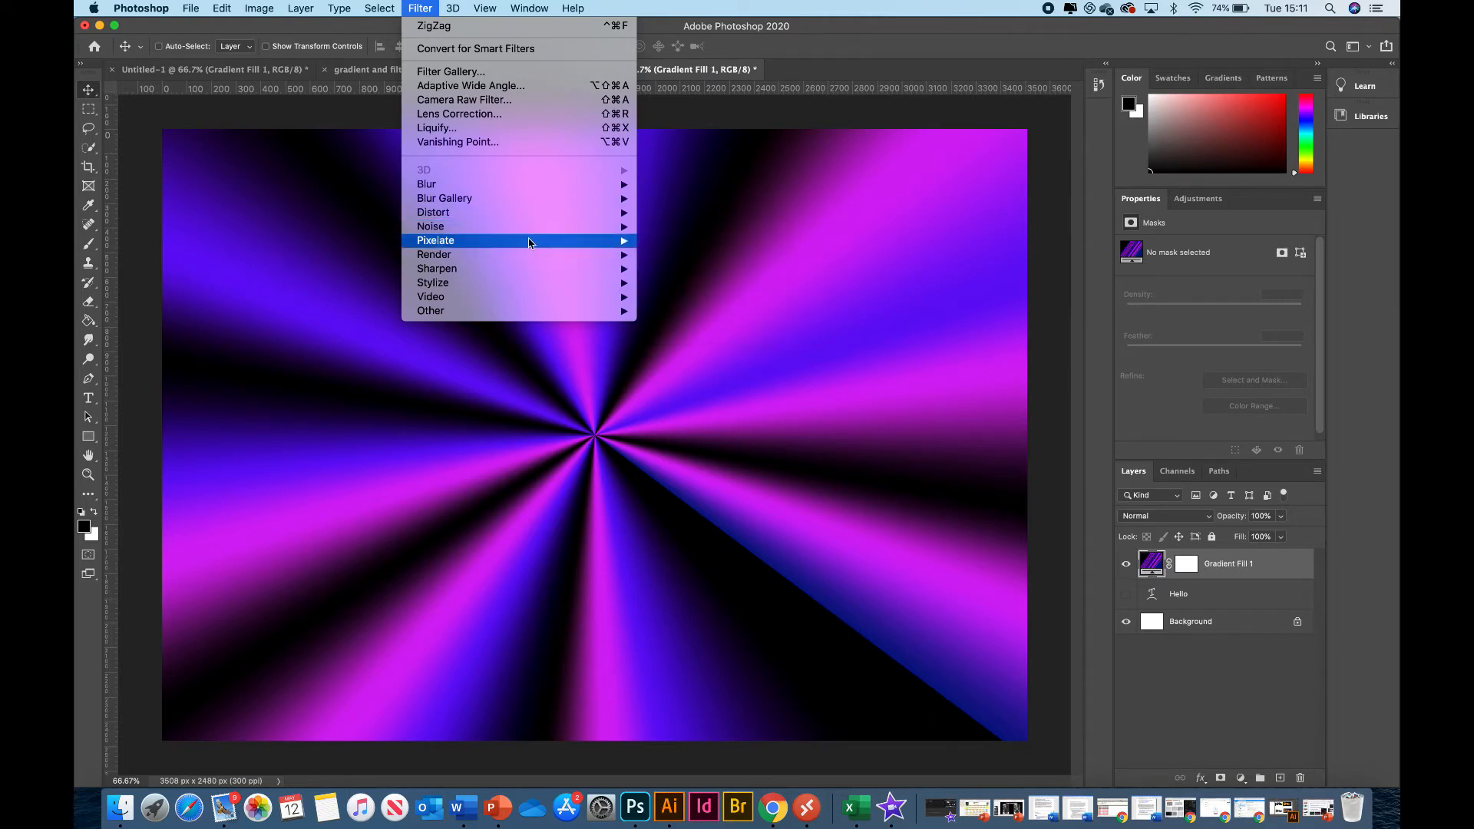
pyautogui.moveTo(530, 261)
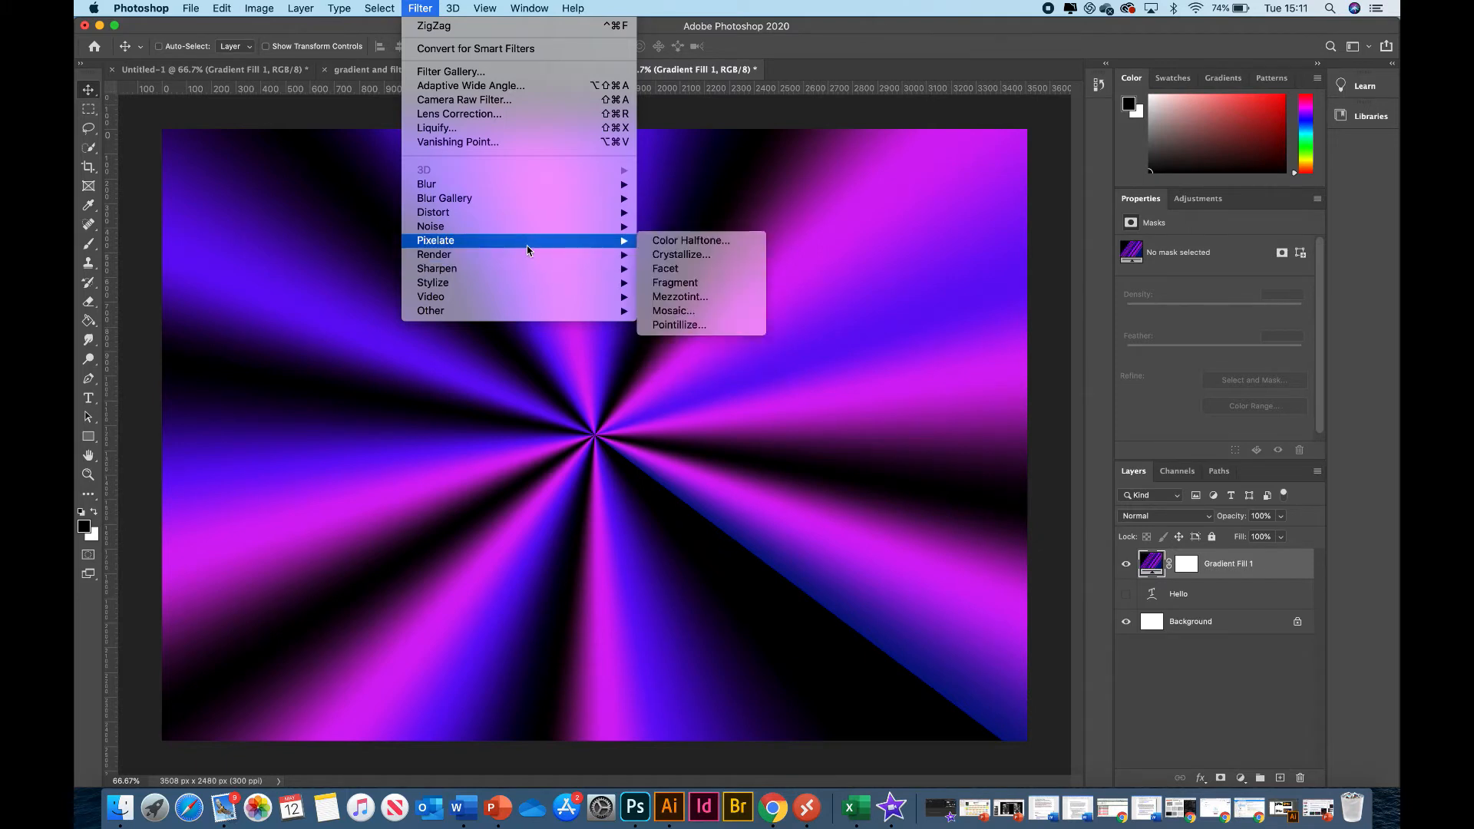
pyautogui.click(671, 254)
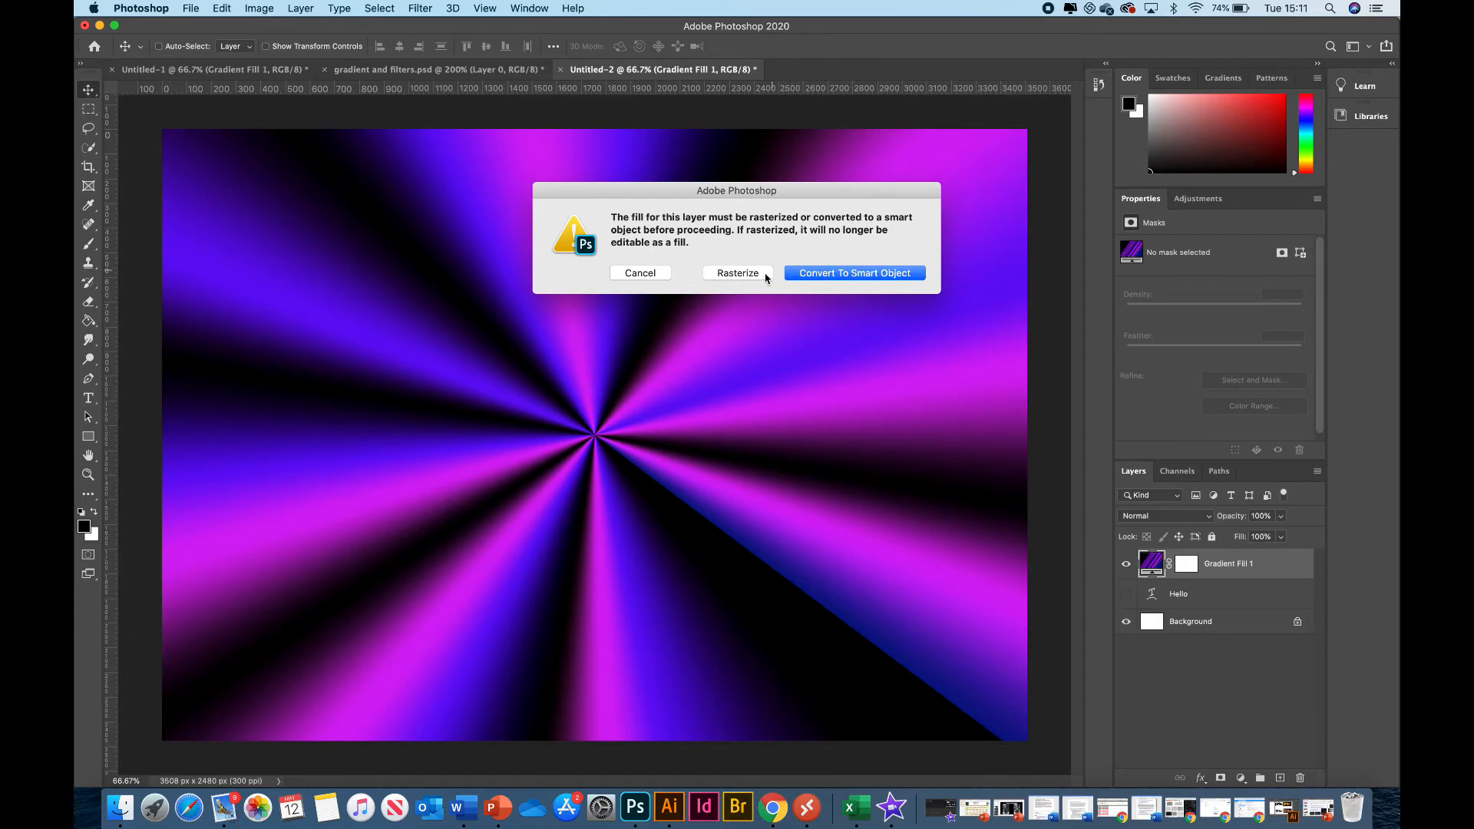
pyautogui.click(828, 276)
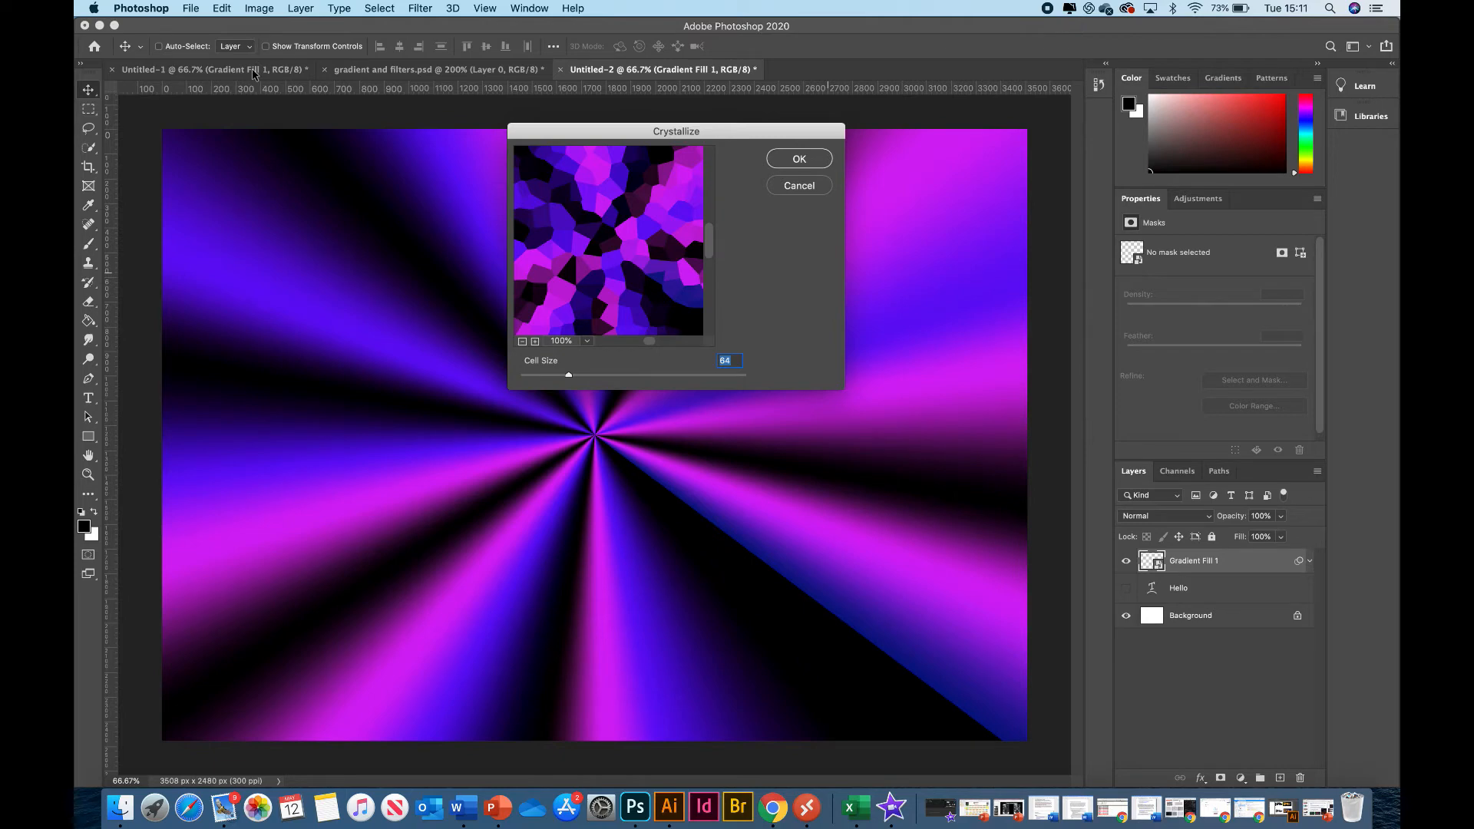
pyautogui.click(804, 189)
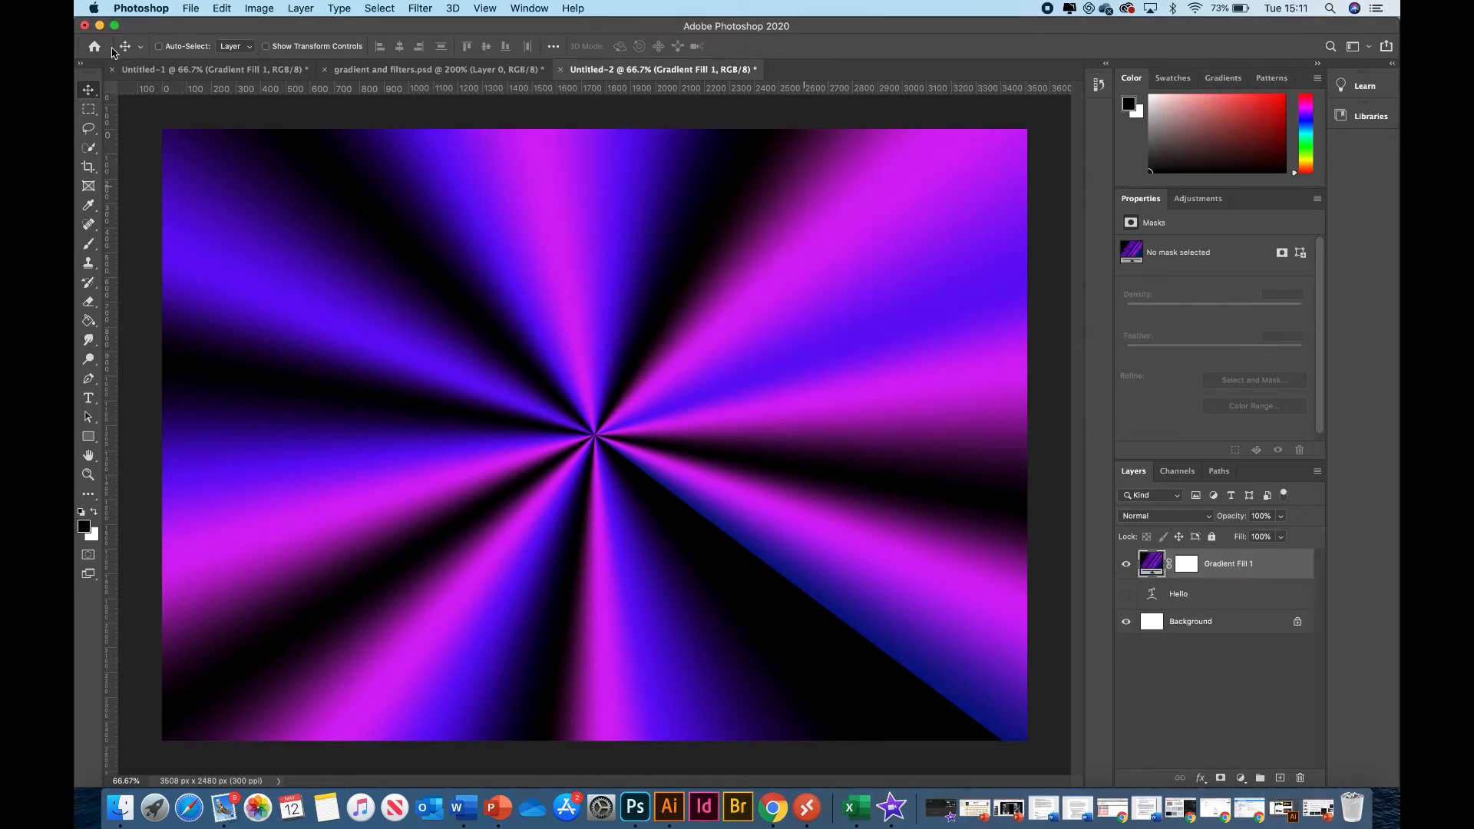
# - Convert the gradient fill layer to a smart object and apply a Crystallize filter with a cell size of 44
pyautogui.click(215, 69)
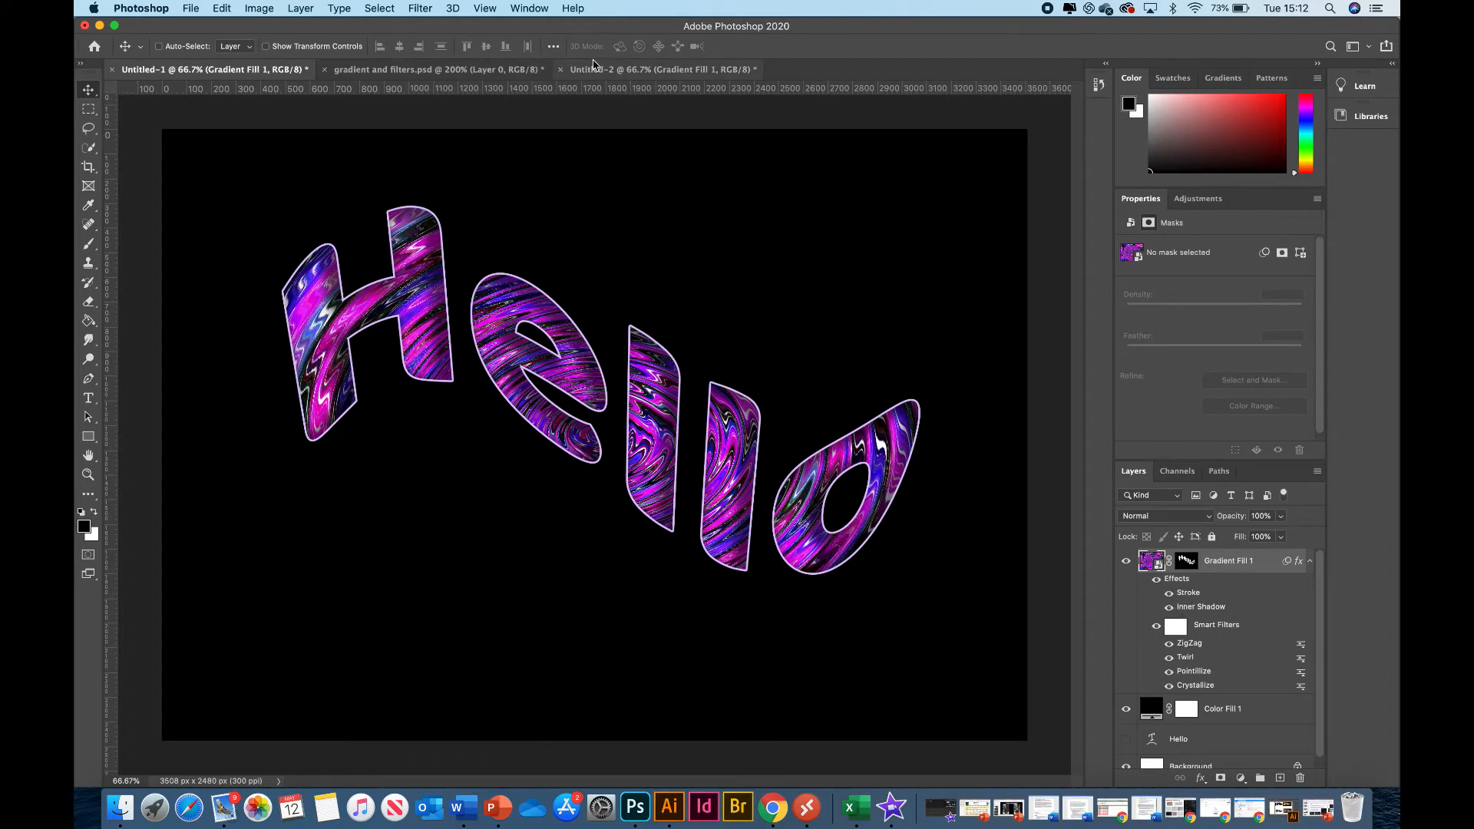
pyautogui.click(594, 66)
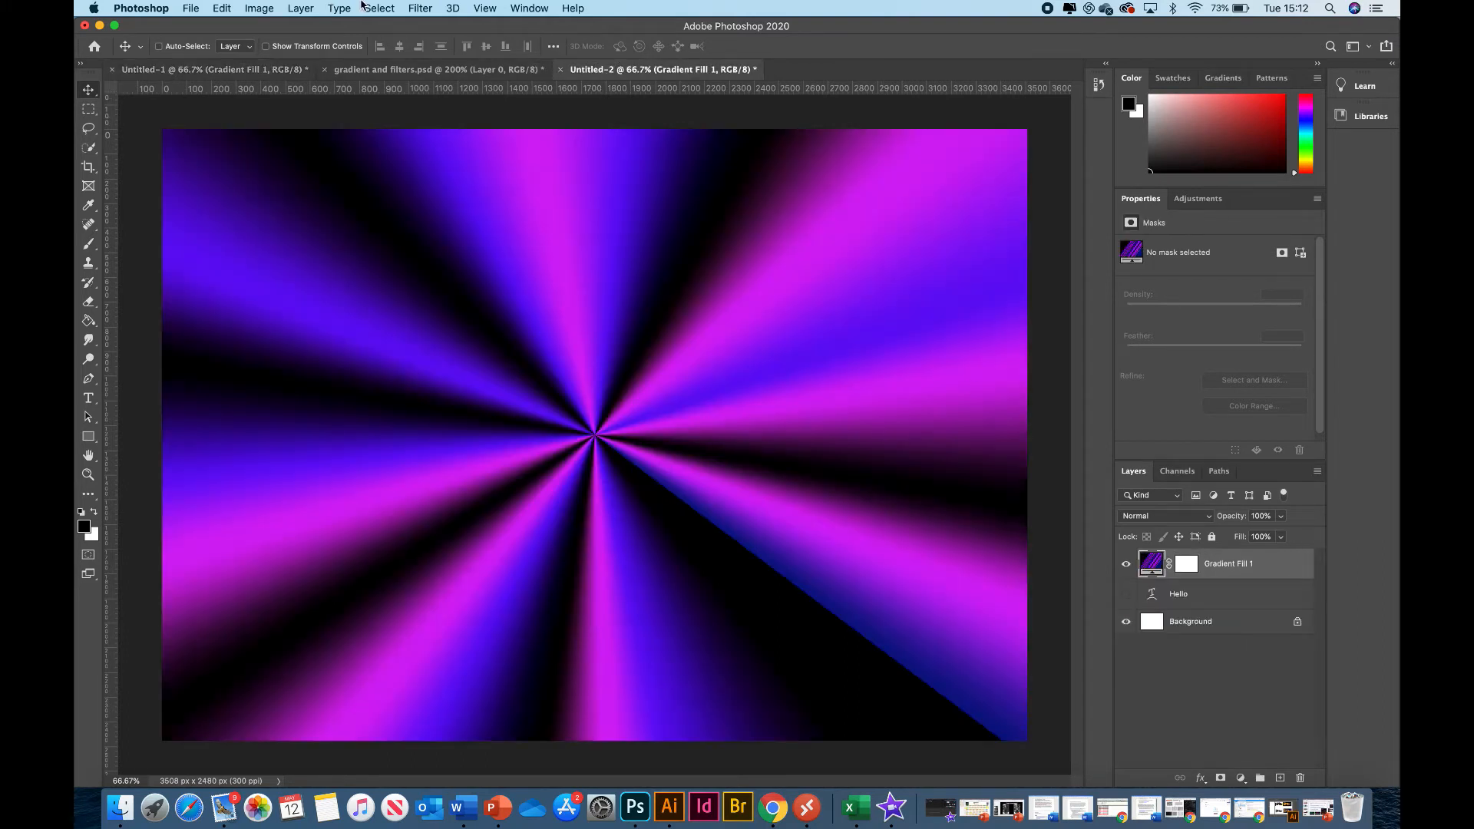
pyautogui.click(421, 8)
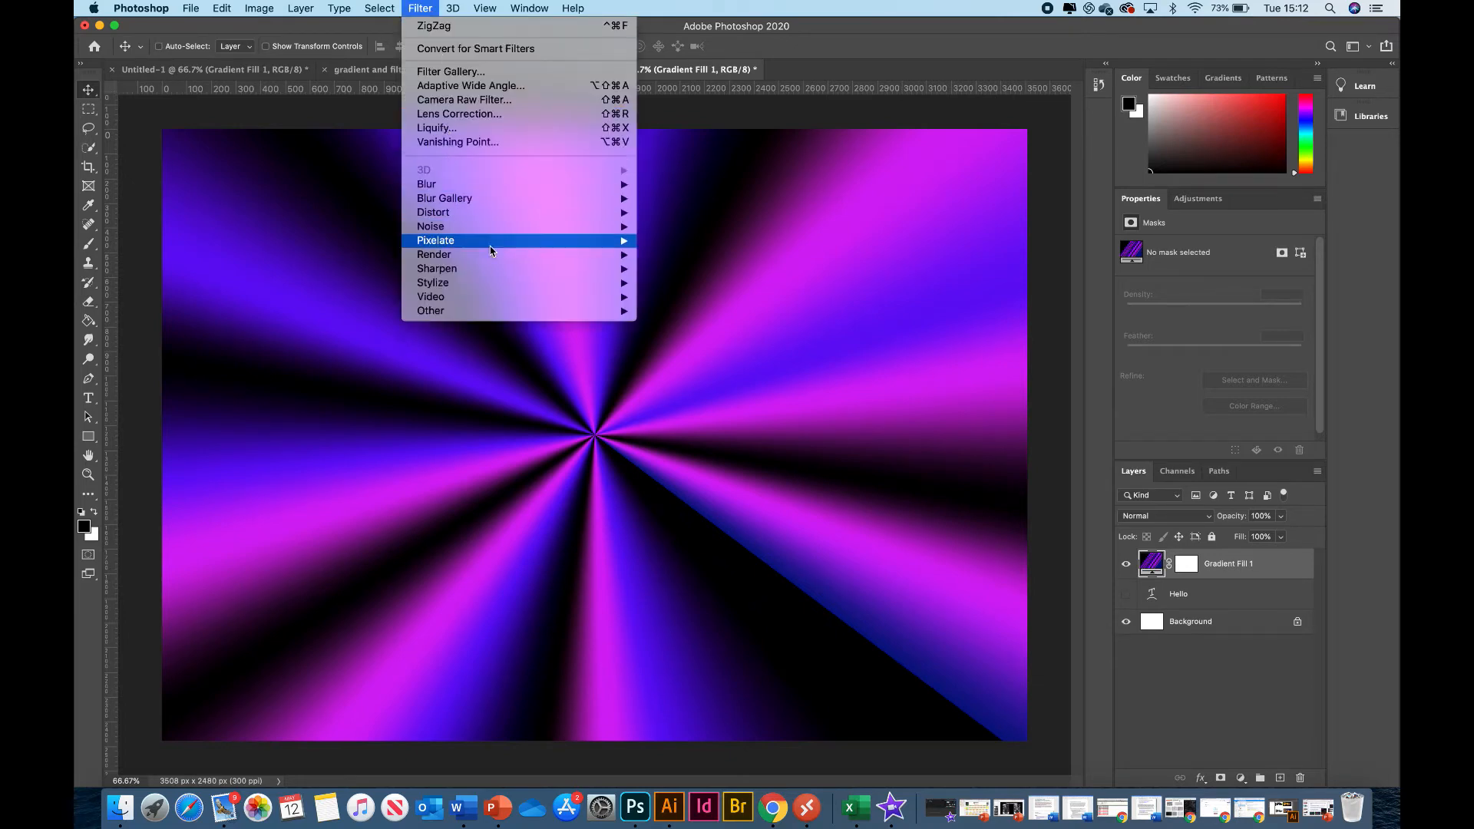
pyautogui.moveTo(495, 258)
pyautogui.moveTo(535, 246)
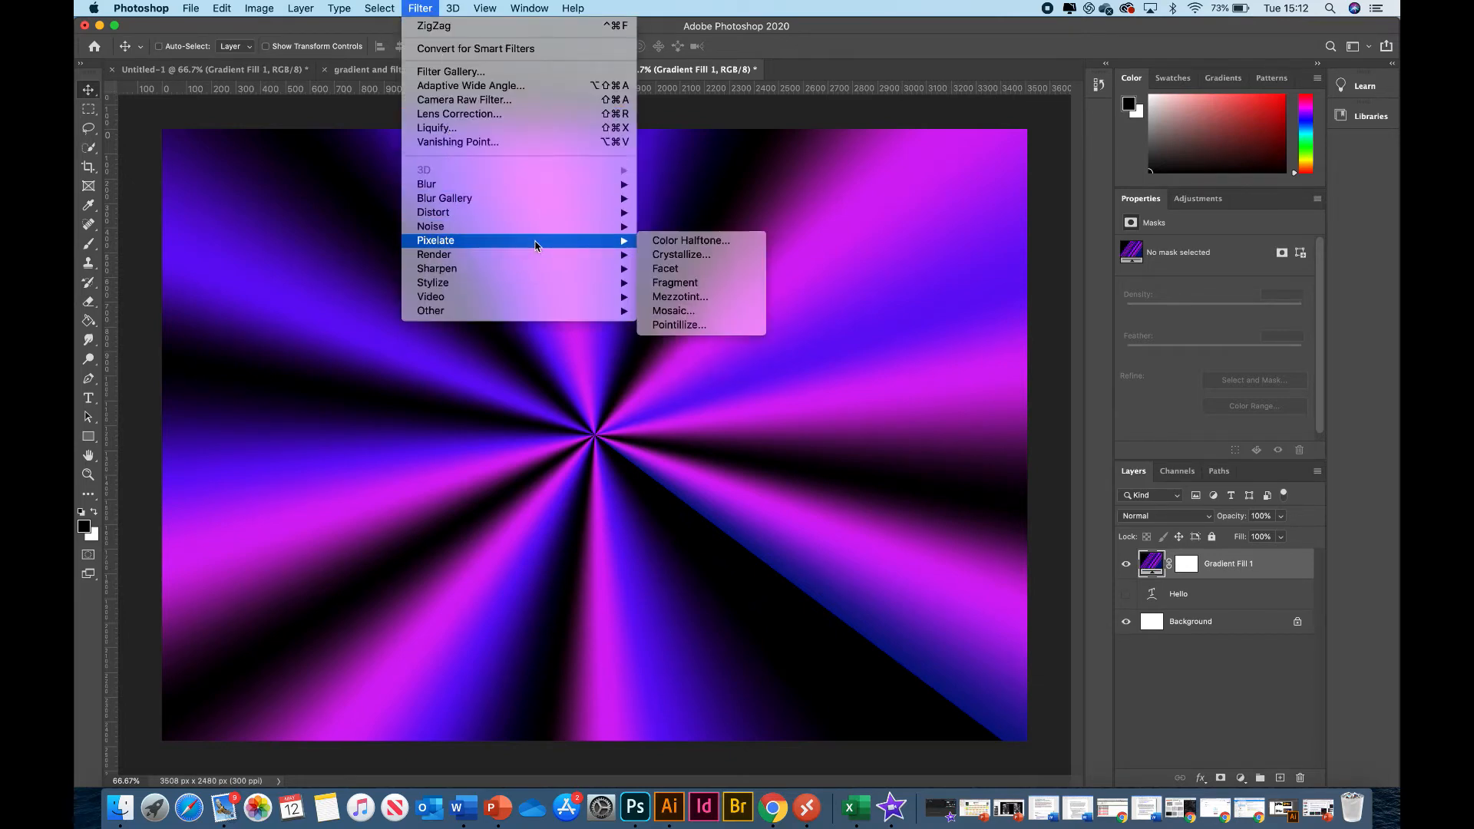
pyautogui.click(670, 257)
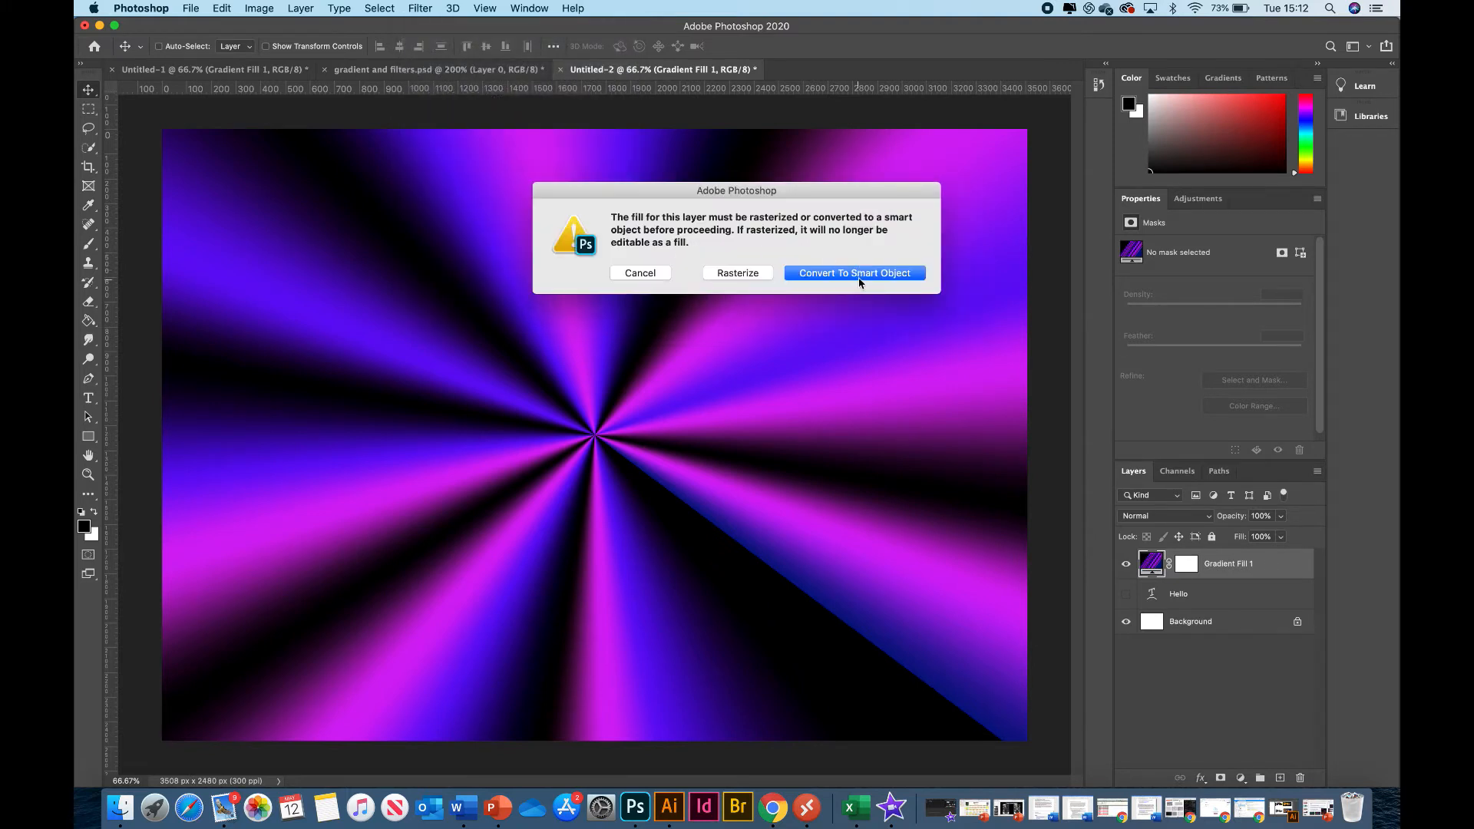
pyautogui.click(858, 275)
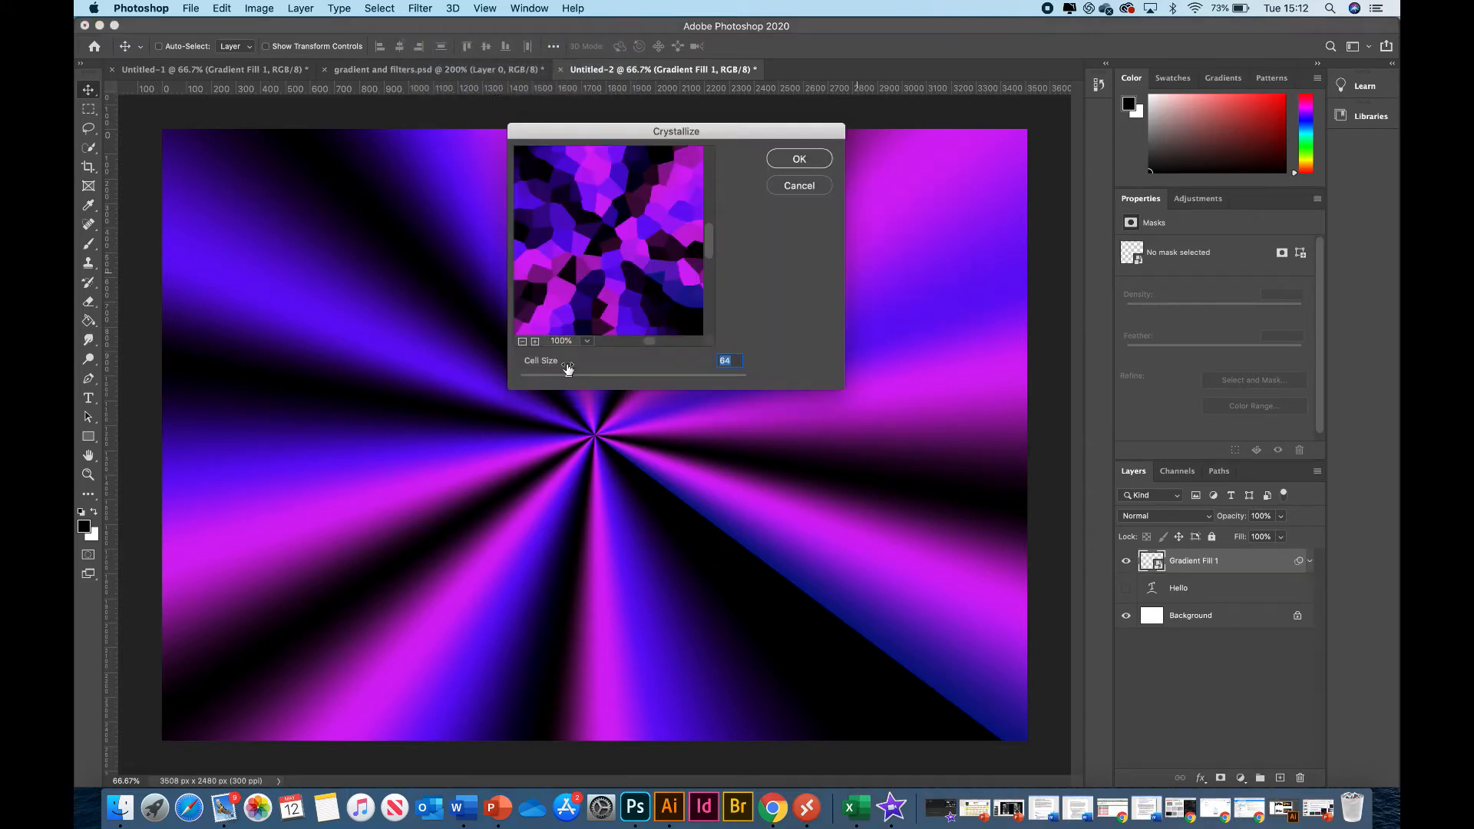
pyautogui.moveTo(570, 377)
pyautogui.mouseDown()
pyautogui.moveTo(640, 377)
pyautogui.moveTo(526, 373)
pyautogui.moveTo(566, 372)
pyautogui.moveTo(555, 362)
pyautogui.mouseUp()
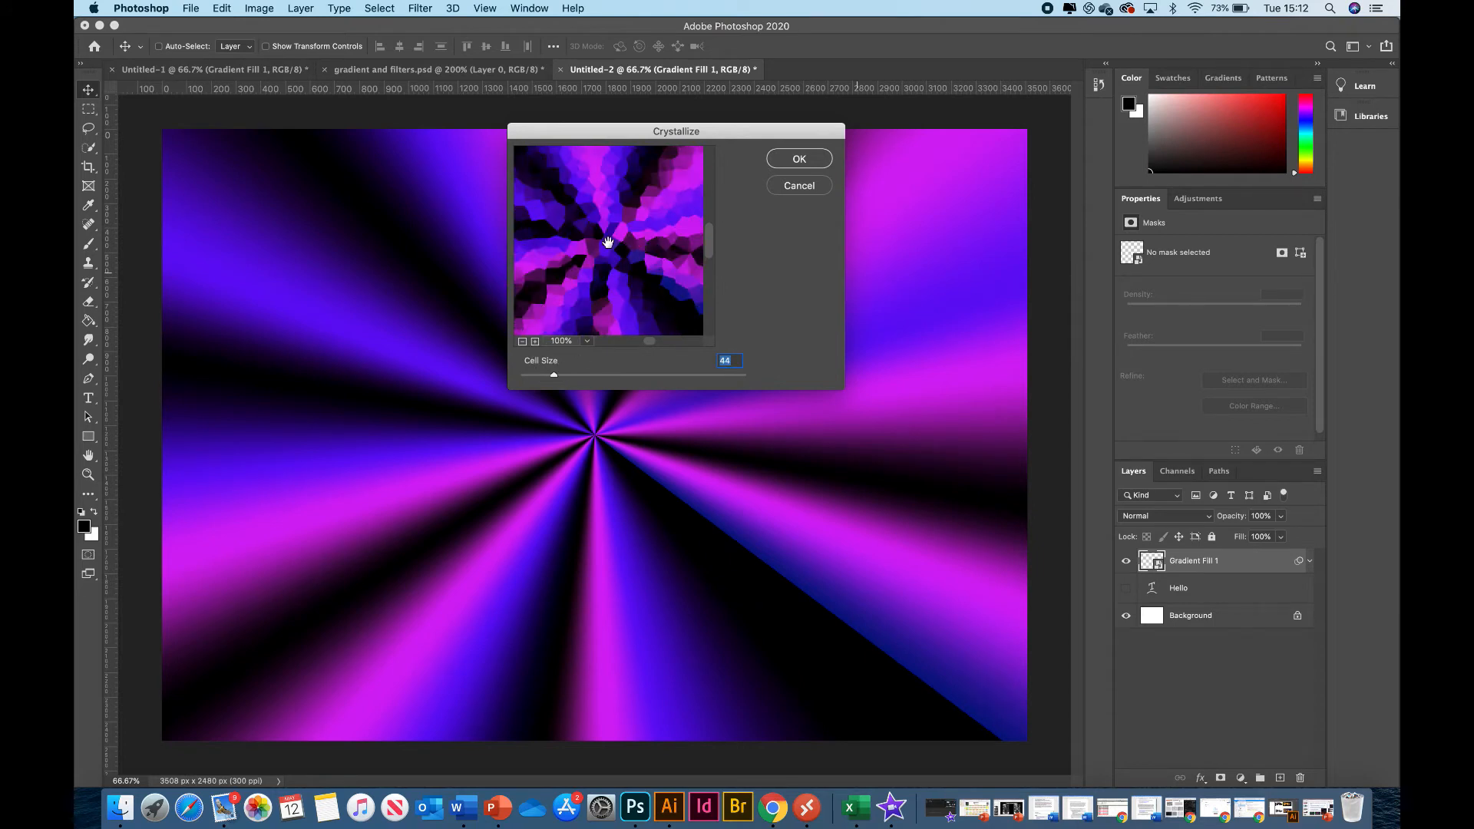
pyautogui.click(801, 161)
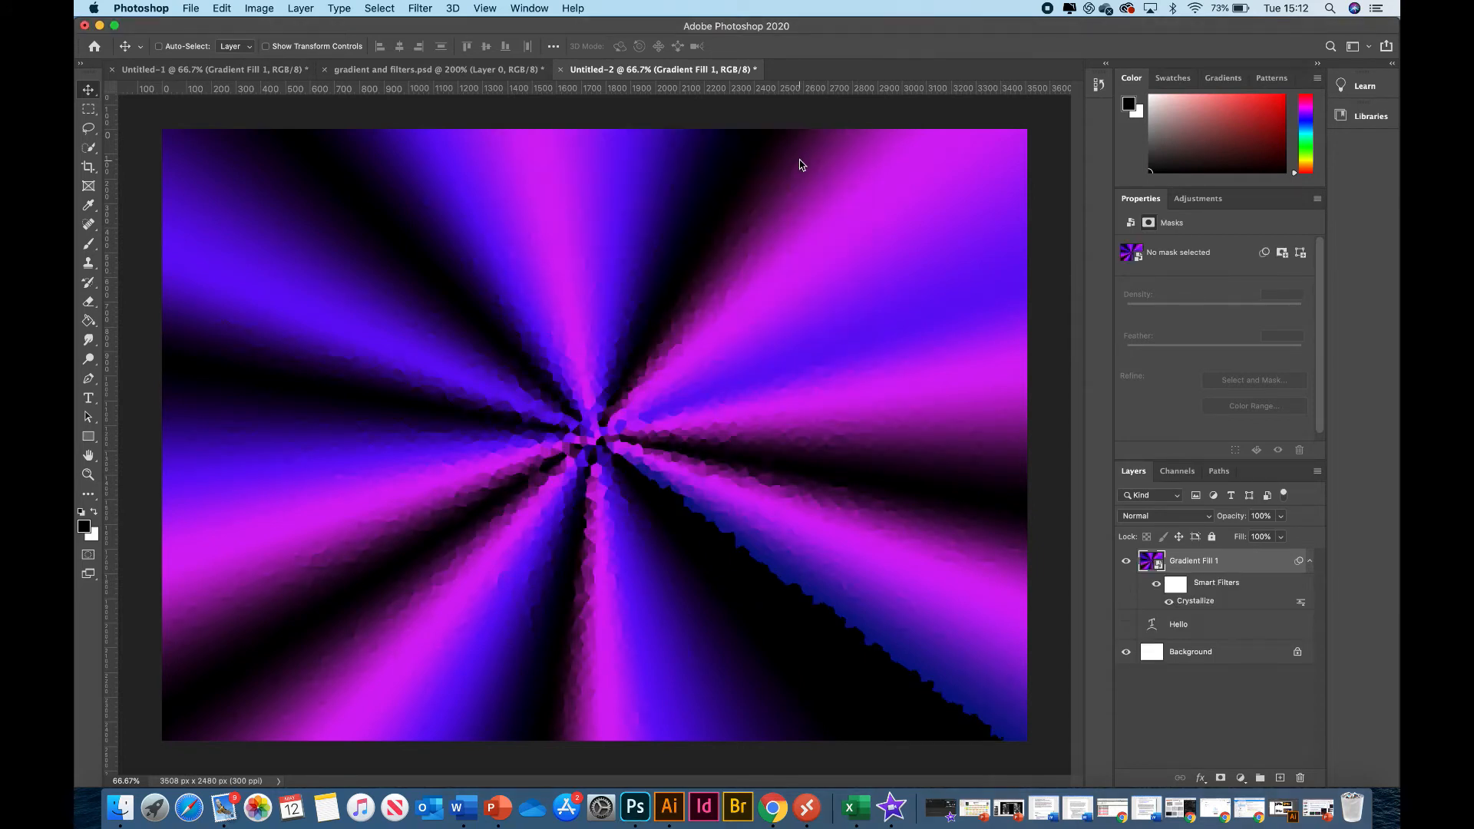
# - Preview the gradient without the Crystallize filter, then reopen the filter's settings and set the cell size to 59
pyautogui.click(1167, 602)
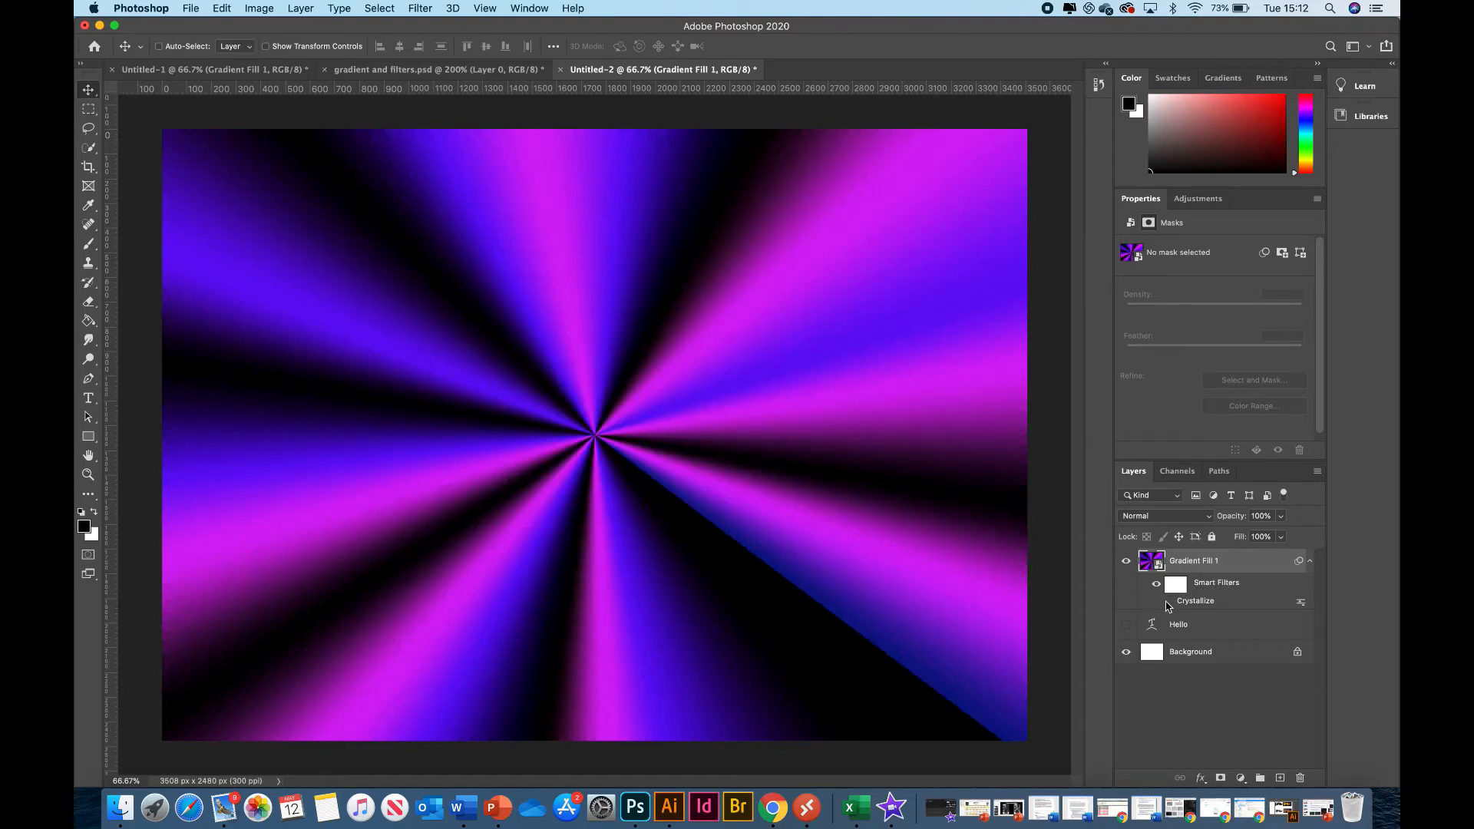
pyautogui.click(1168, 602)
pyautogui.doubleClick(1194, 602)
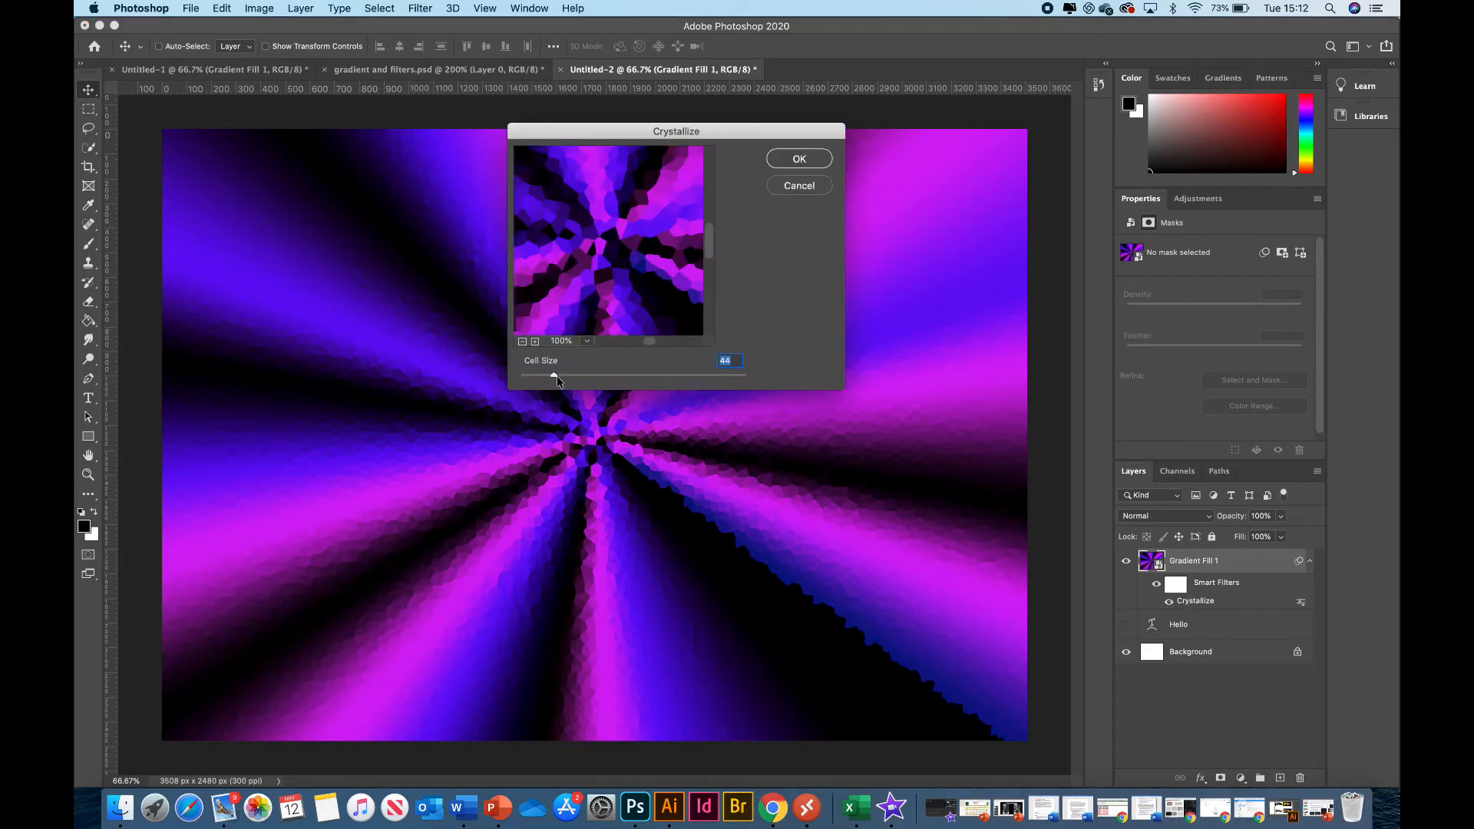
pyautogui.moveTo(557, 376); pyautogui.dragTo(565, 376)
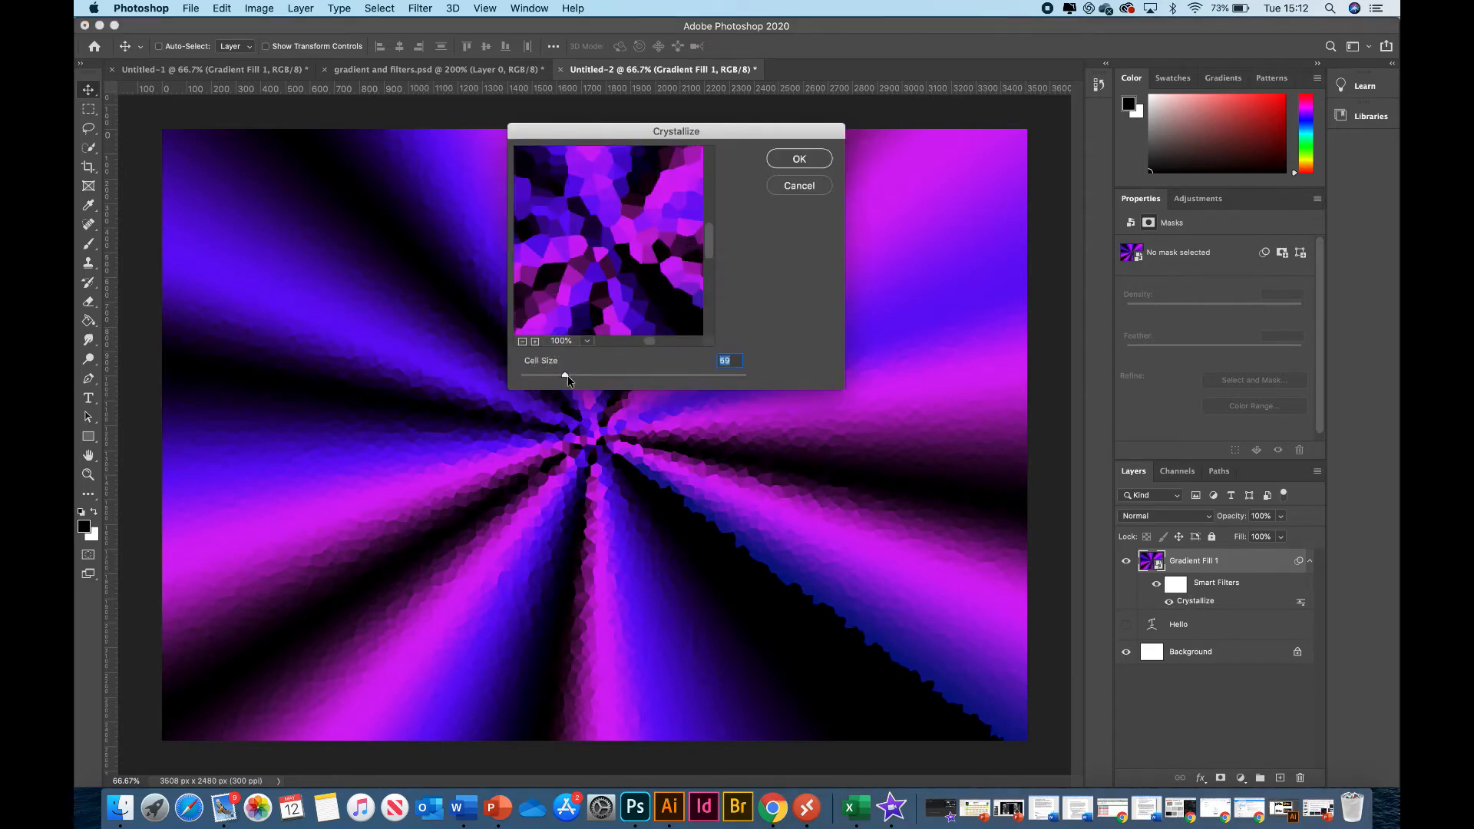
pyautogui.click(782, 160)
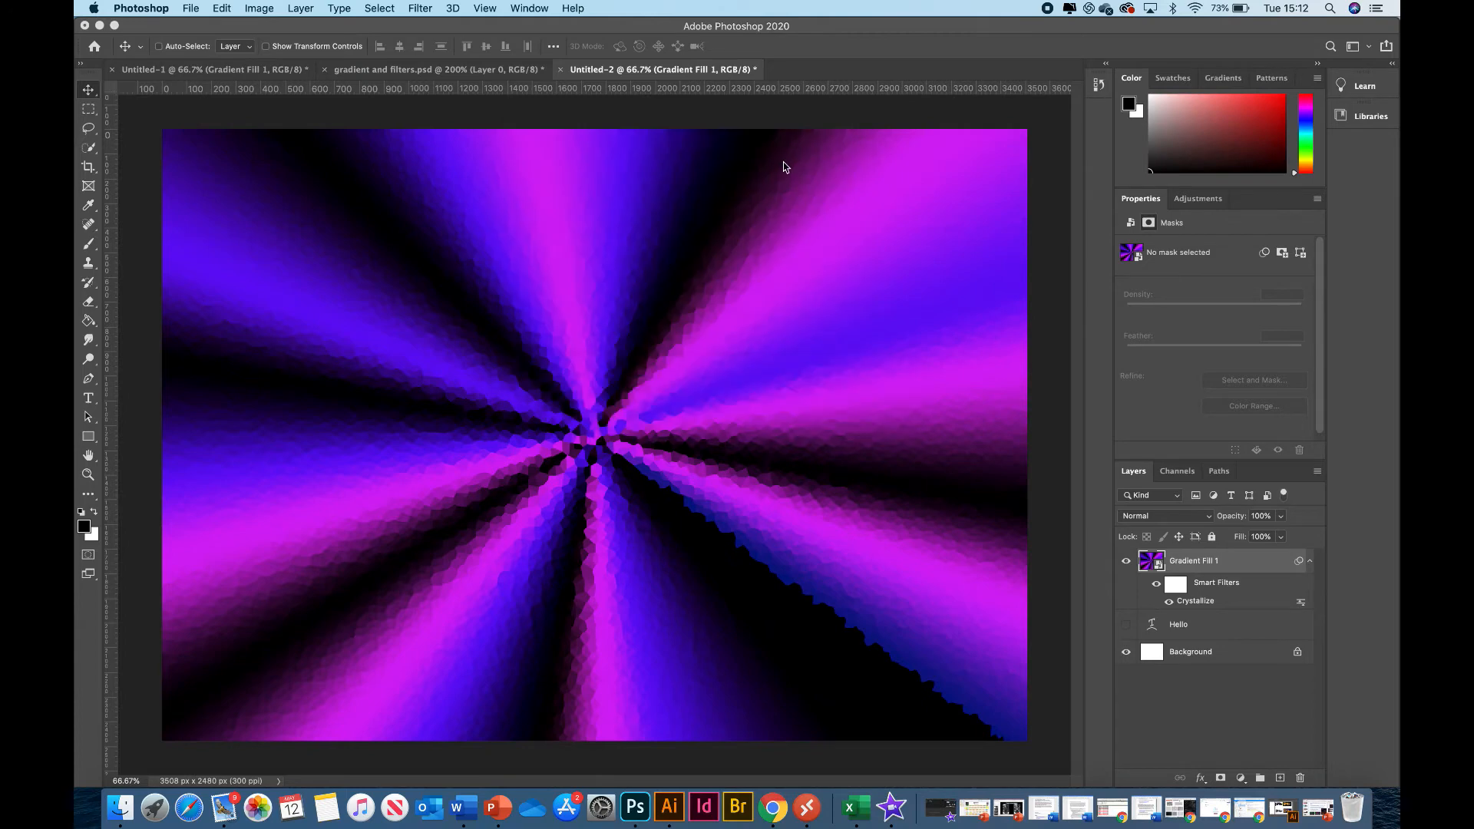
# - Compare the gradient with and without the Crystallize filter and leave the filter hidden
pyautogui.click(1170, 602)
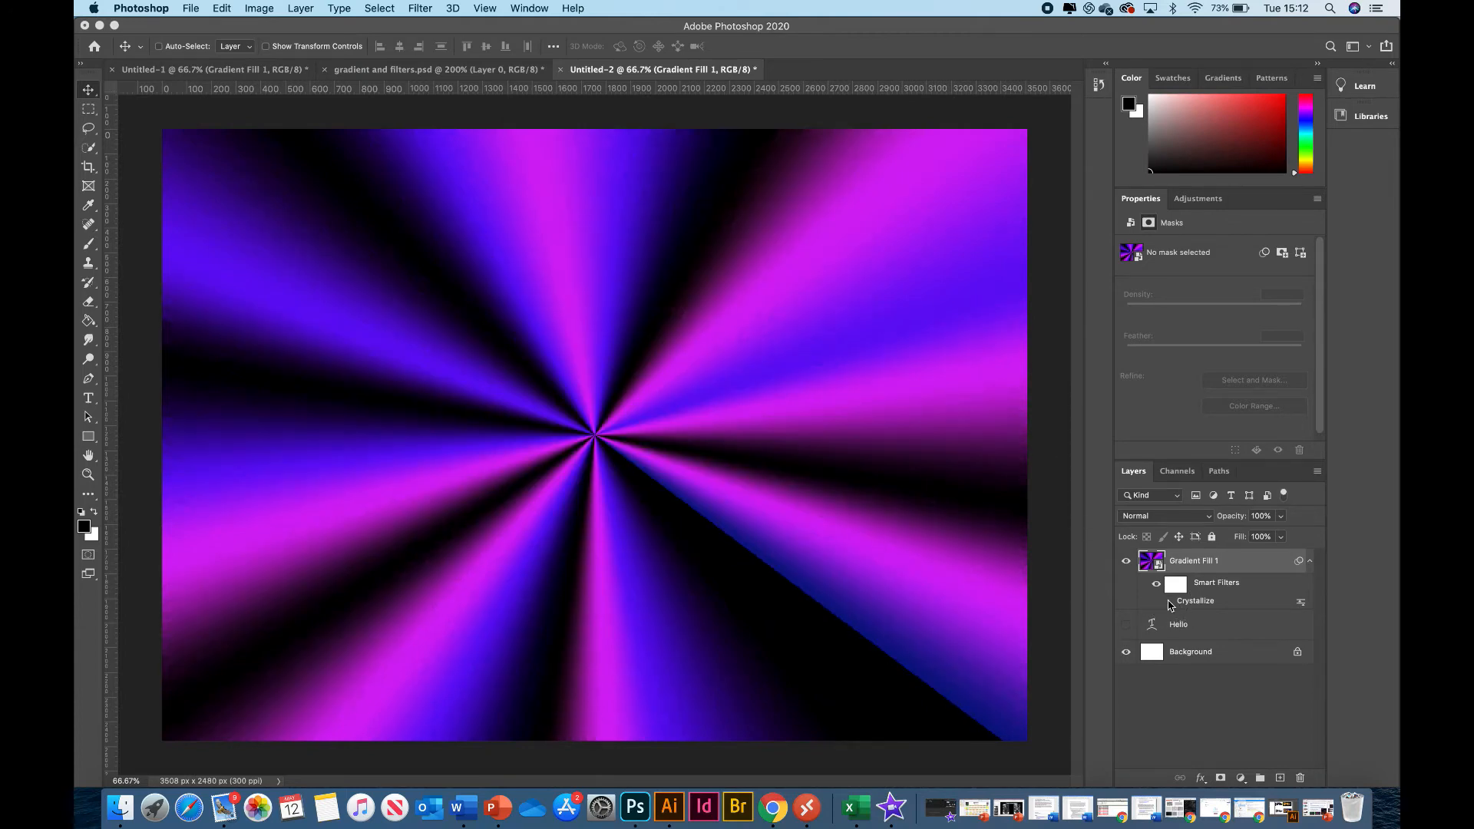
pyautogui.click(1170, 602)
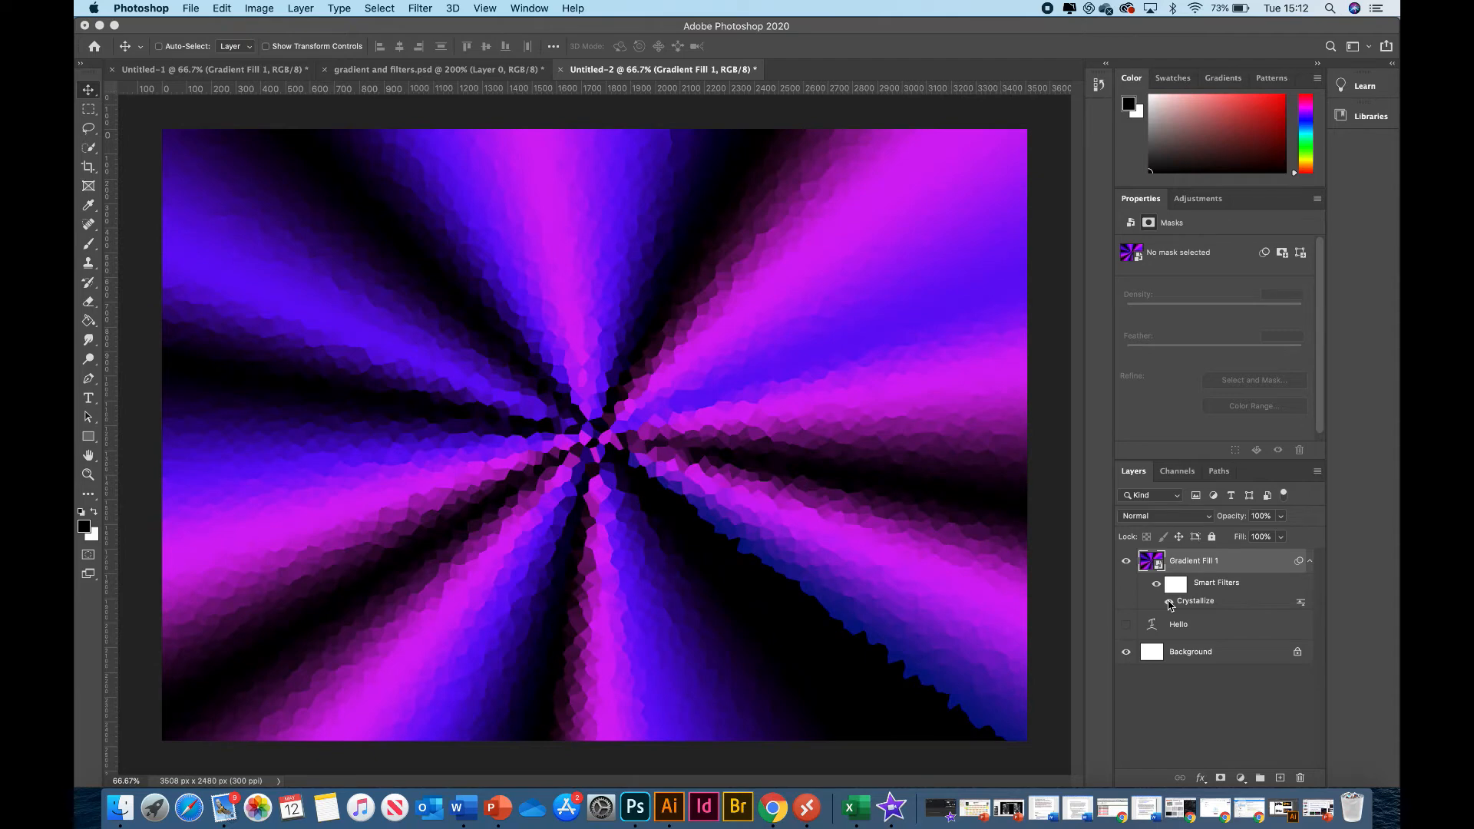
pyautogui.click(1168, 603)
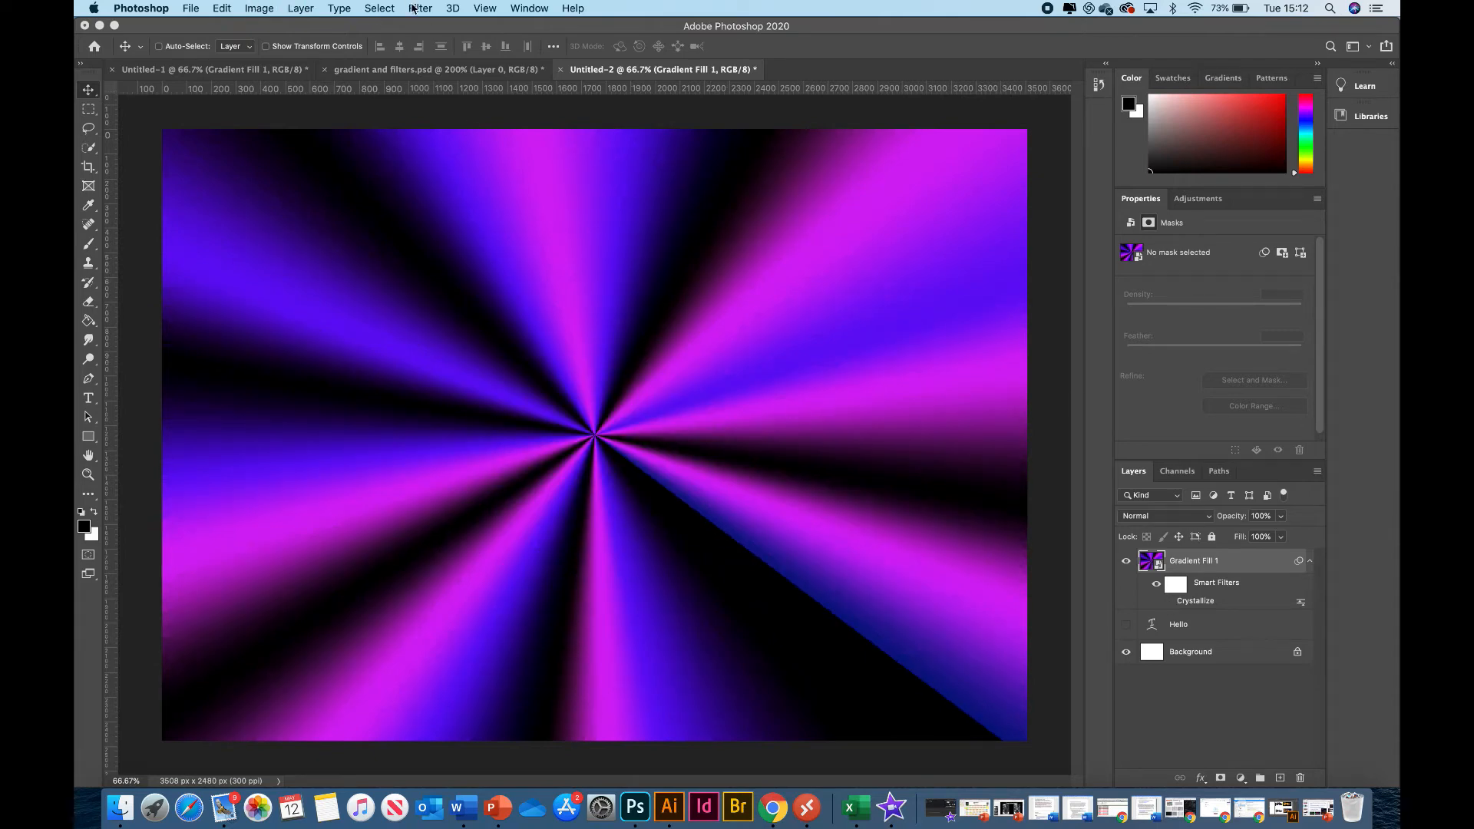
# - Apply a Color Halftone smart filter with a maximum radius of 8 pixels to the gradient layer
pyautogui.click(415, 8)
pyautogui.moveTo(488, 253)
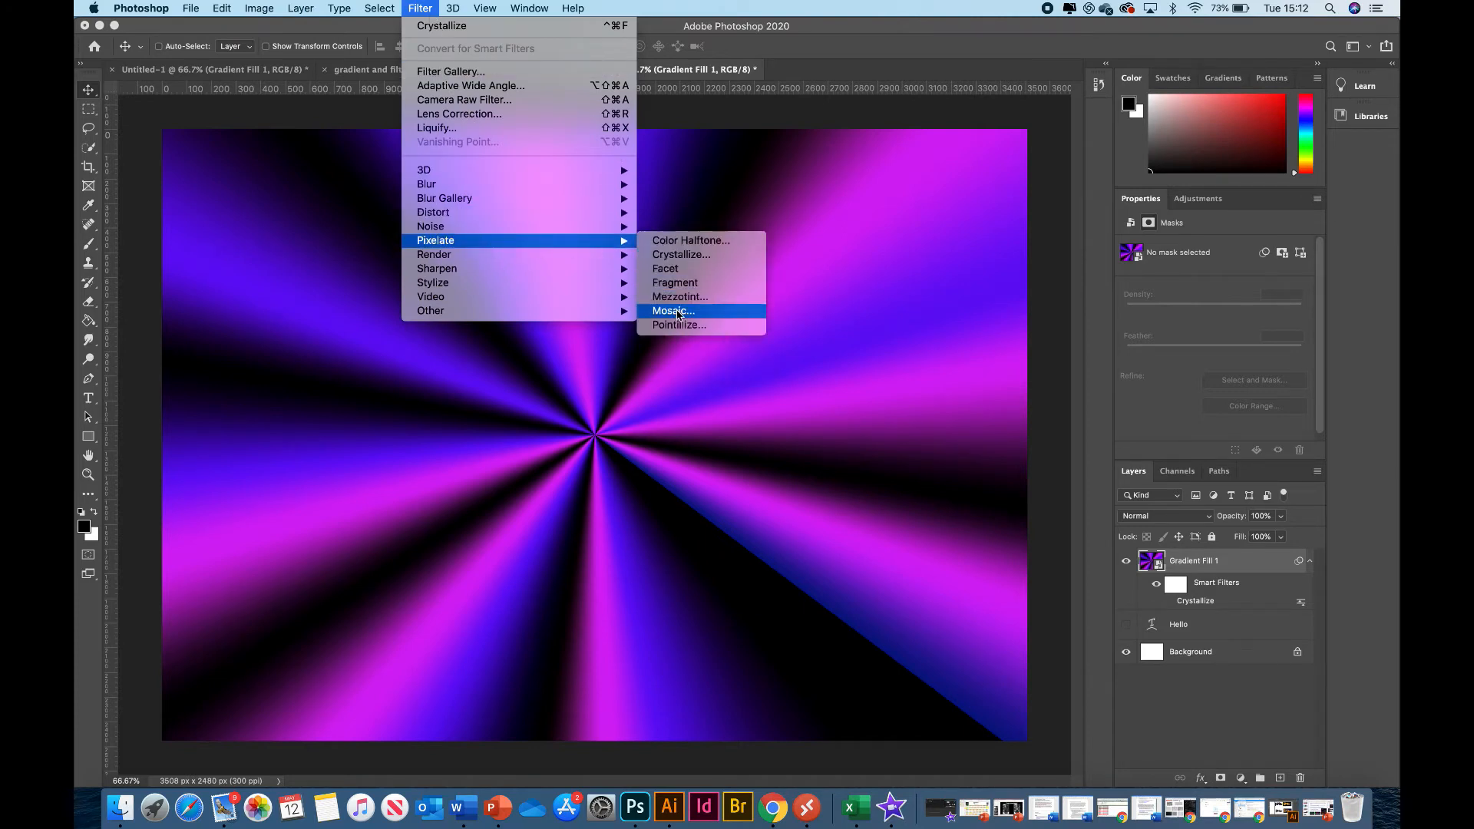
pyautogui.click(674, 241)
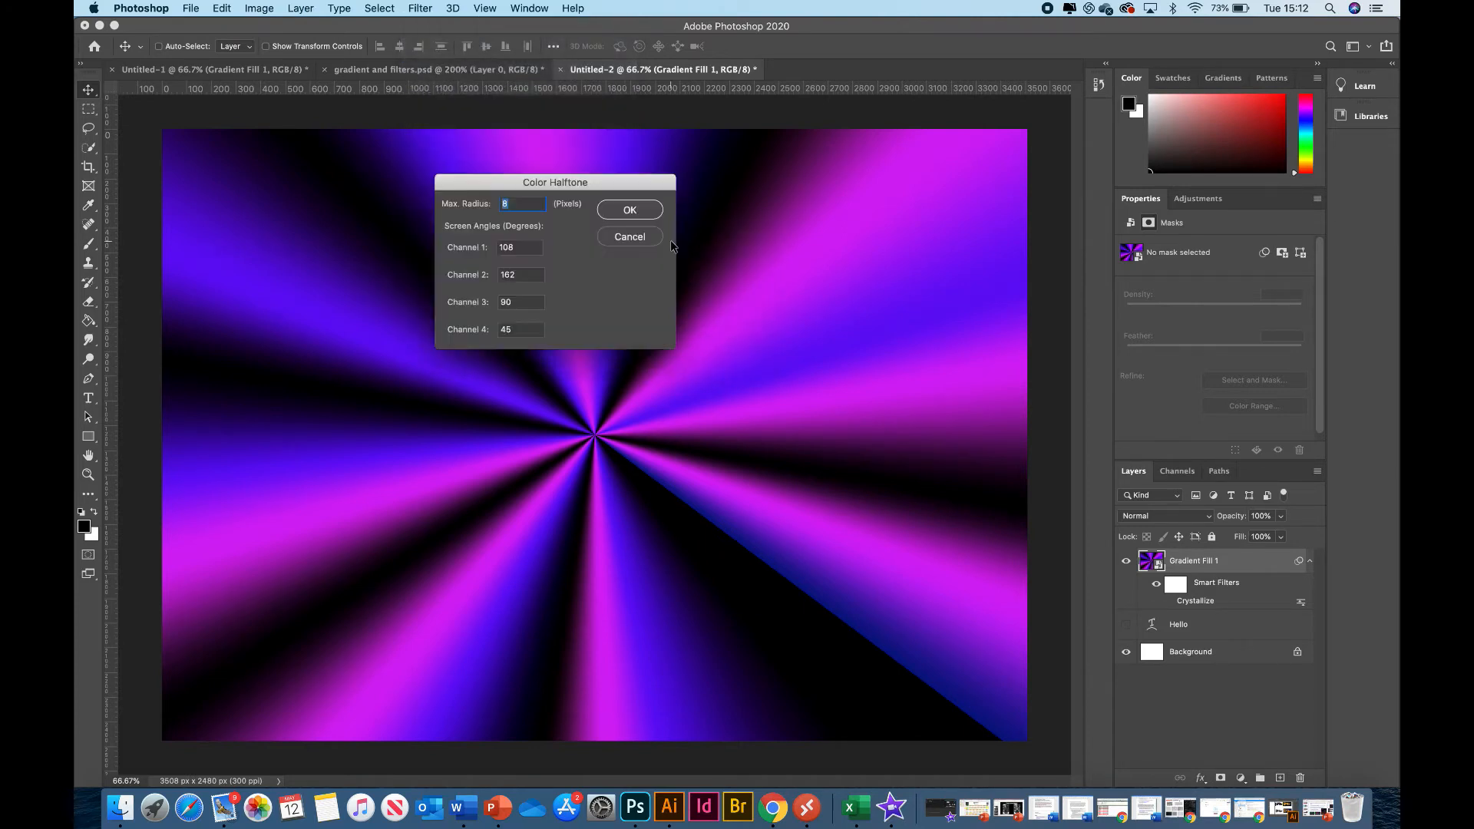
pyautogui.moveTo(535, 178); pyautogui.dragTo(830, 165)
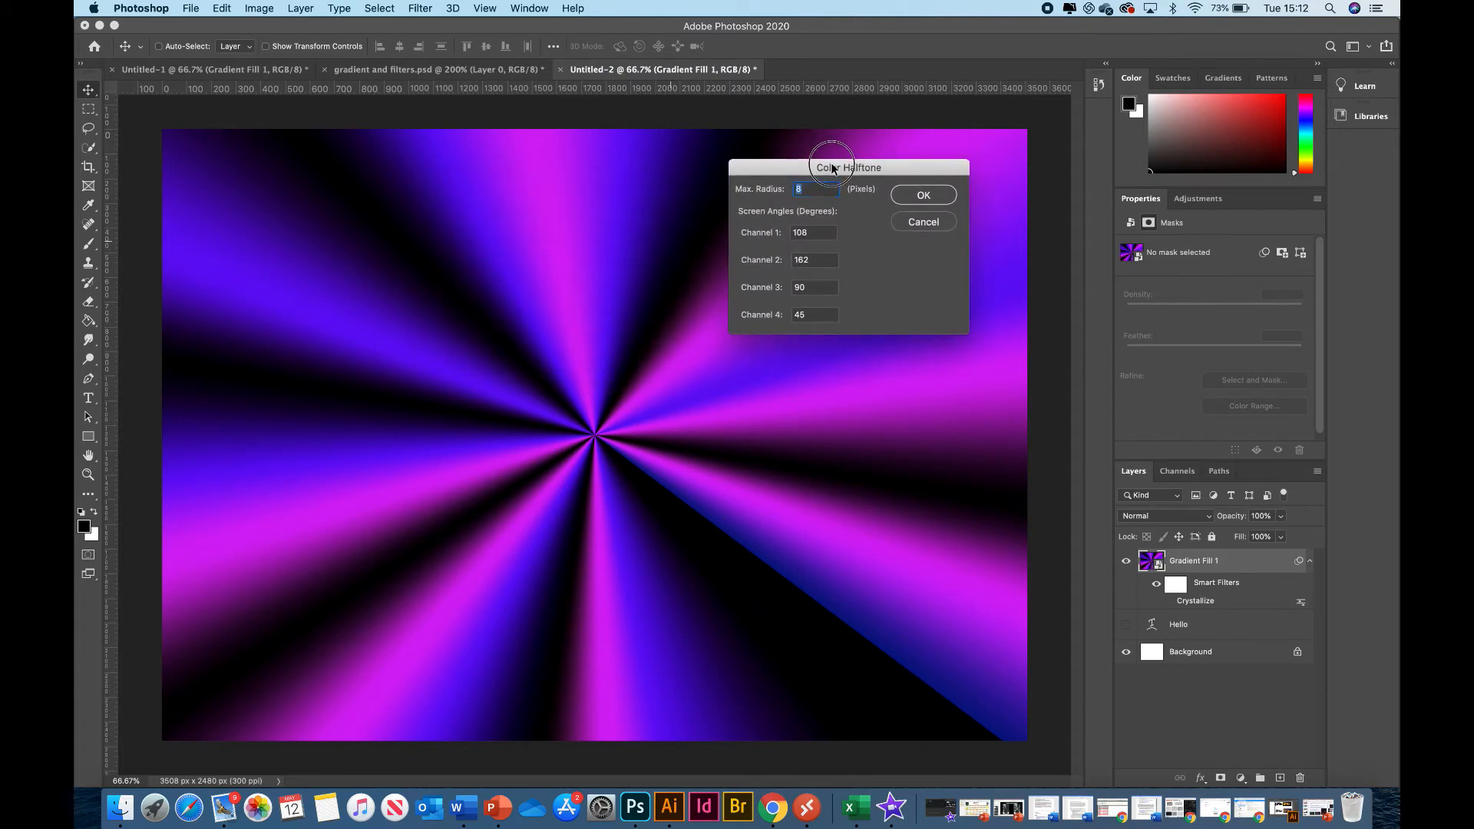
pyautogui.write('6')
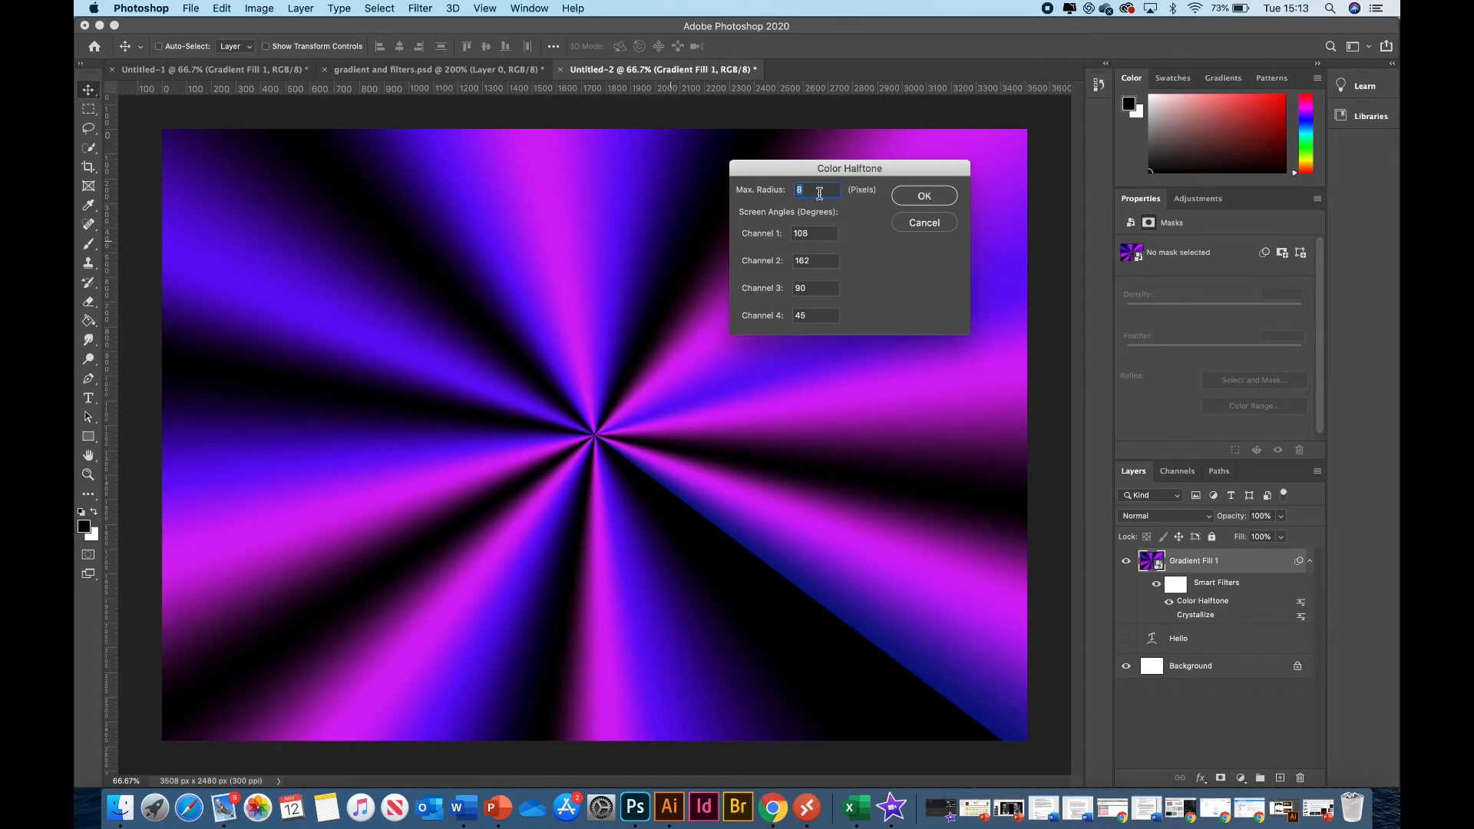
pyautogui.click(919, 198)
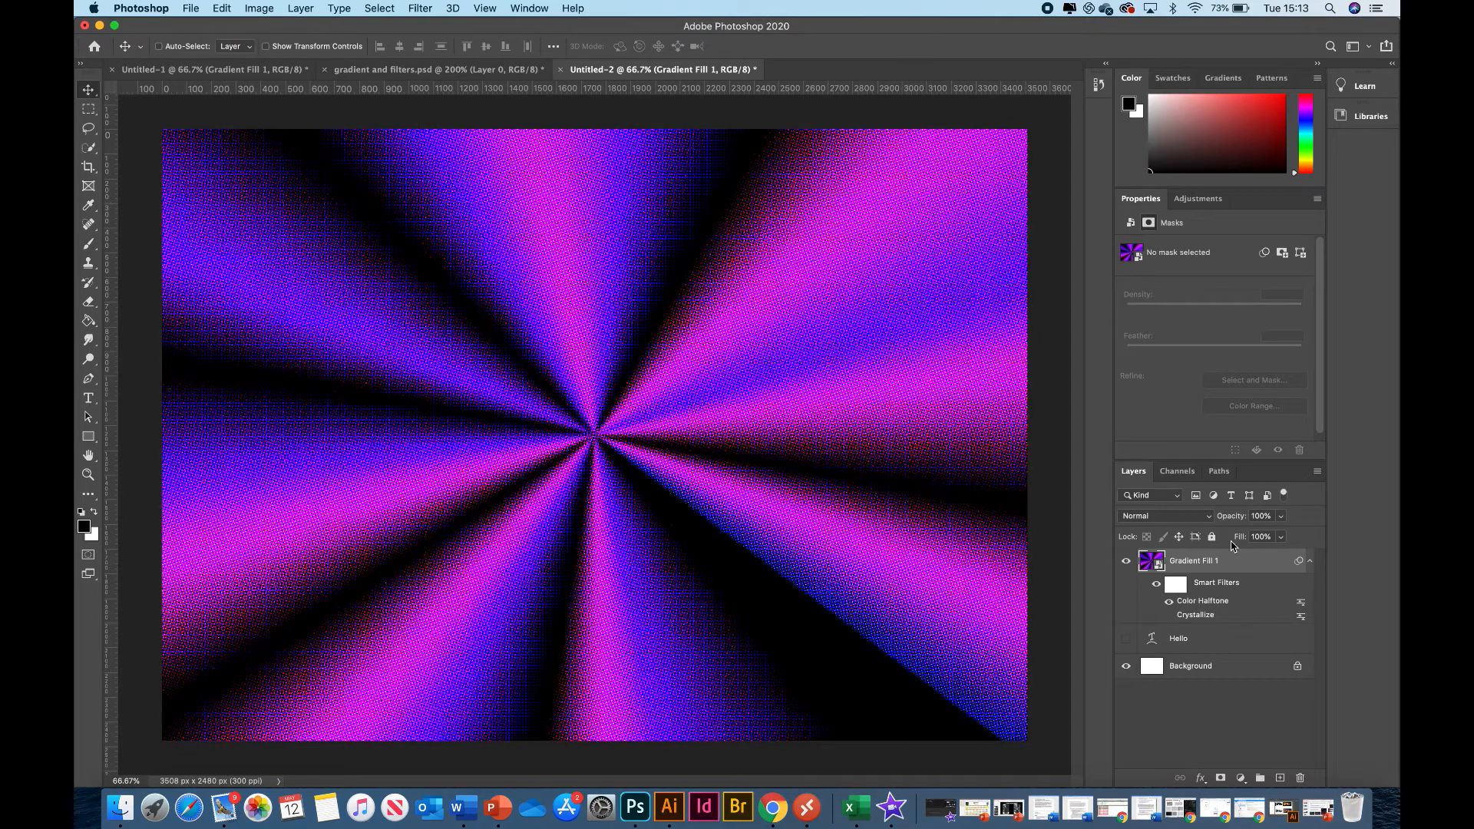
# - Reopen the Color Halftone smart filter and set its maximum radius to 12 pixels
pyautogui.doubleClick(1196, 605)
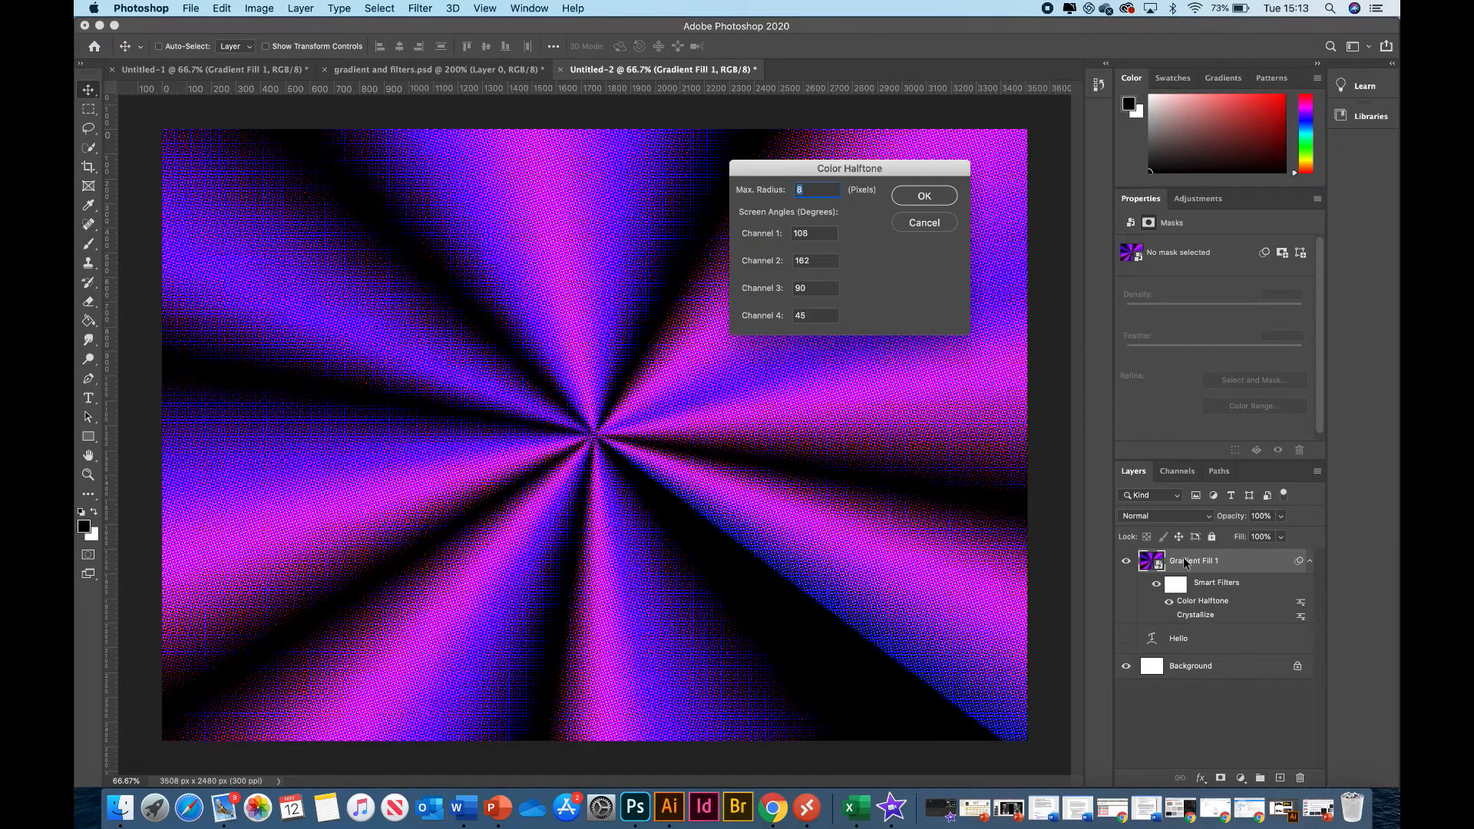
pyautogui.write('12')
pyautogui.click(928, 197)
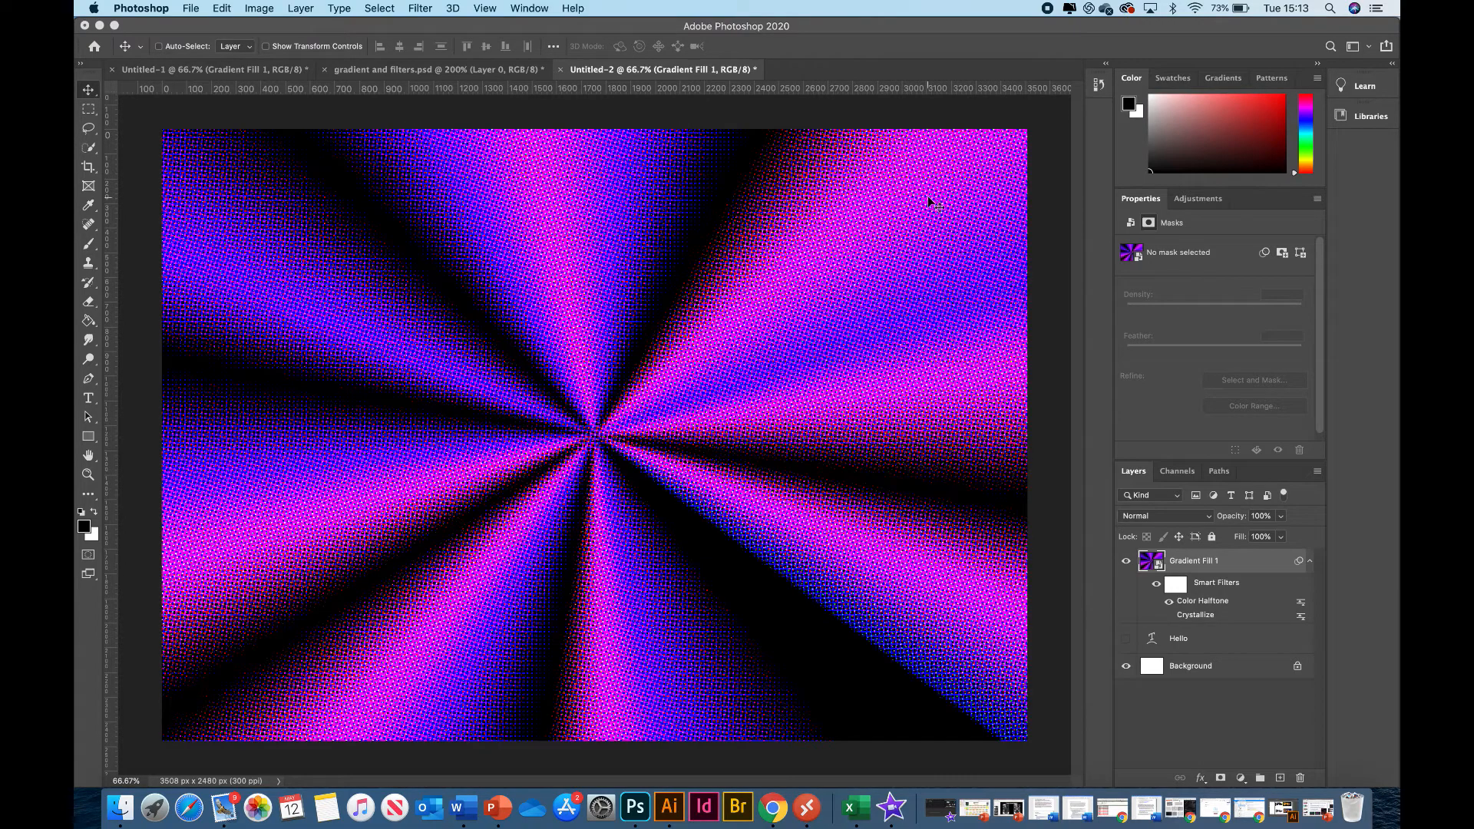
# - Compare the crystallized gradient with and without Color Halftone, leaving Color Halftone hidden and Crystallize shown
pyautogui.click(1170, 604)
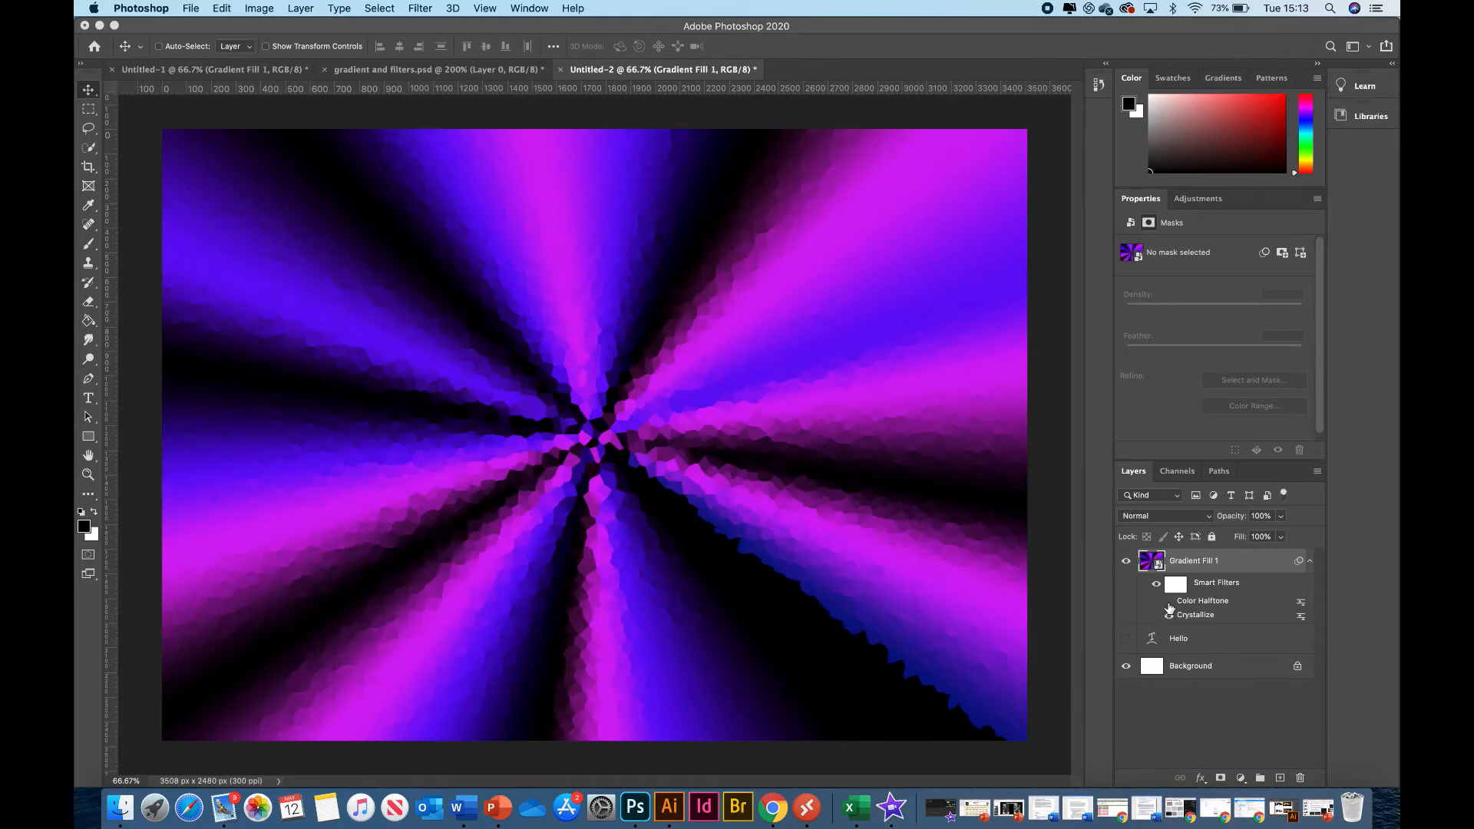
pyautogui.click(1169, 603)
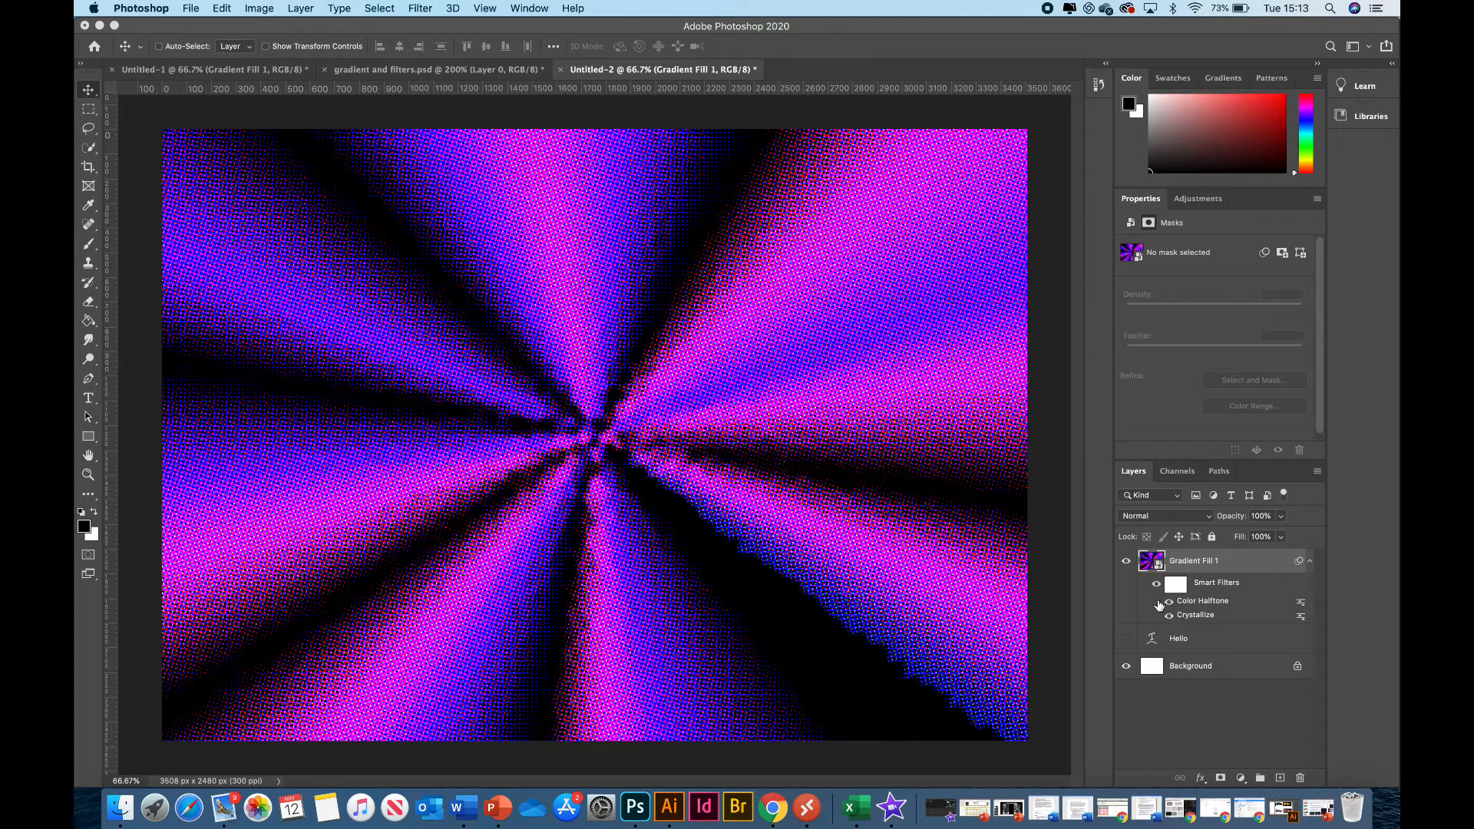
pyautogui.click(1168, 604)
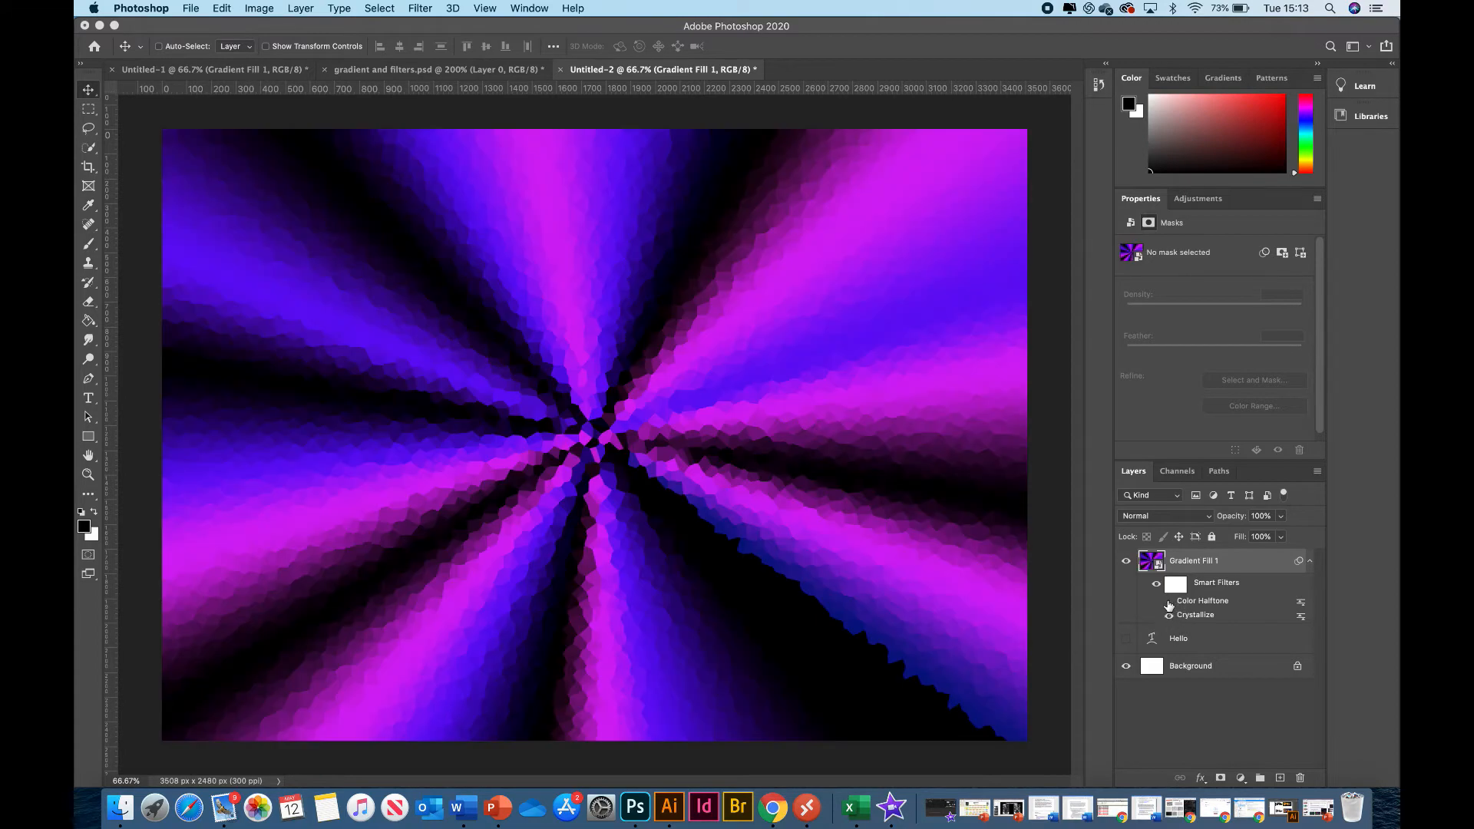
pyautogui.click(1169, 604)
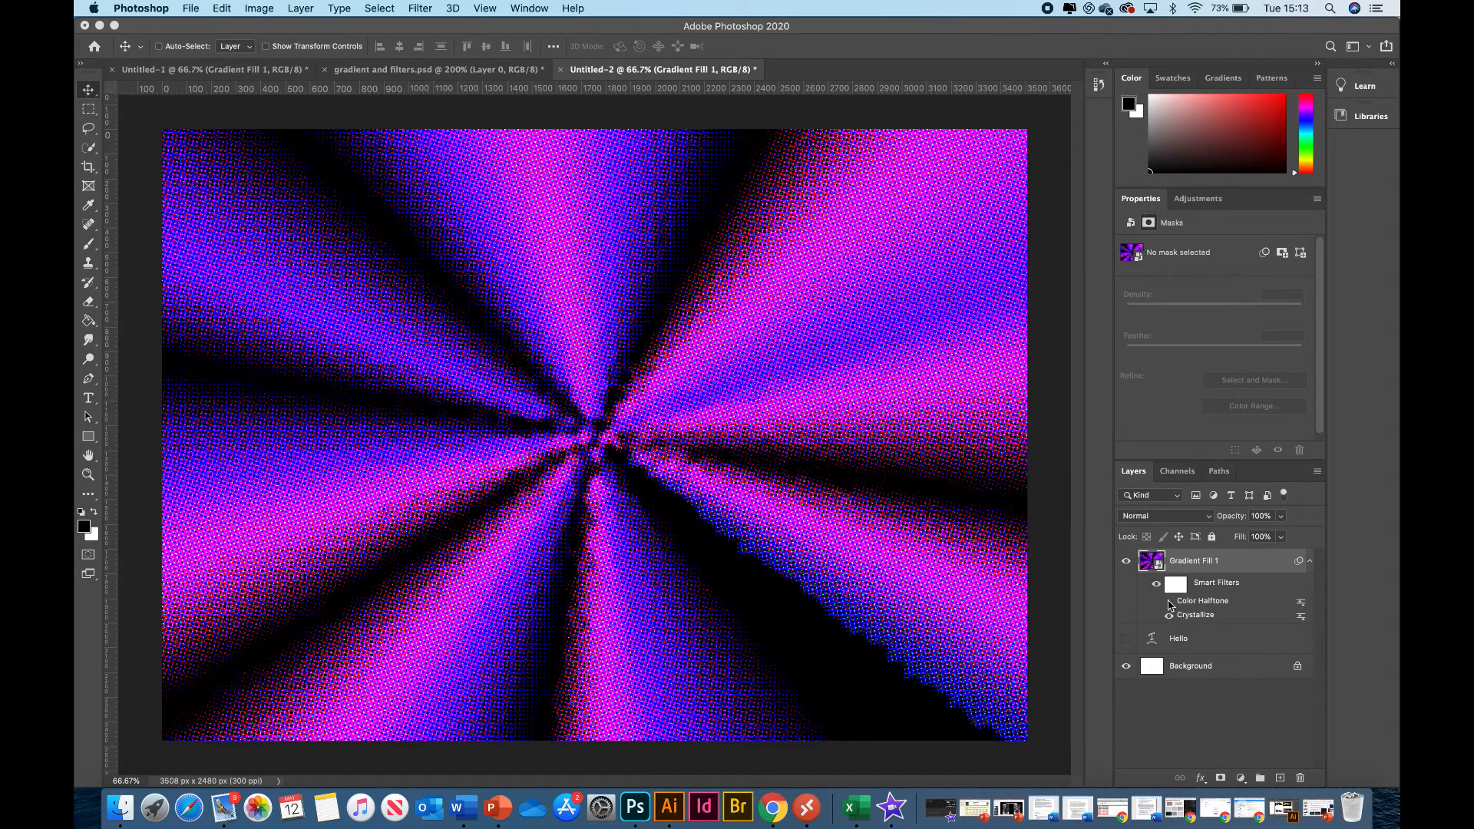
pyautogui.click(1169, 602)
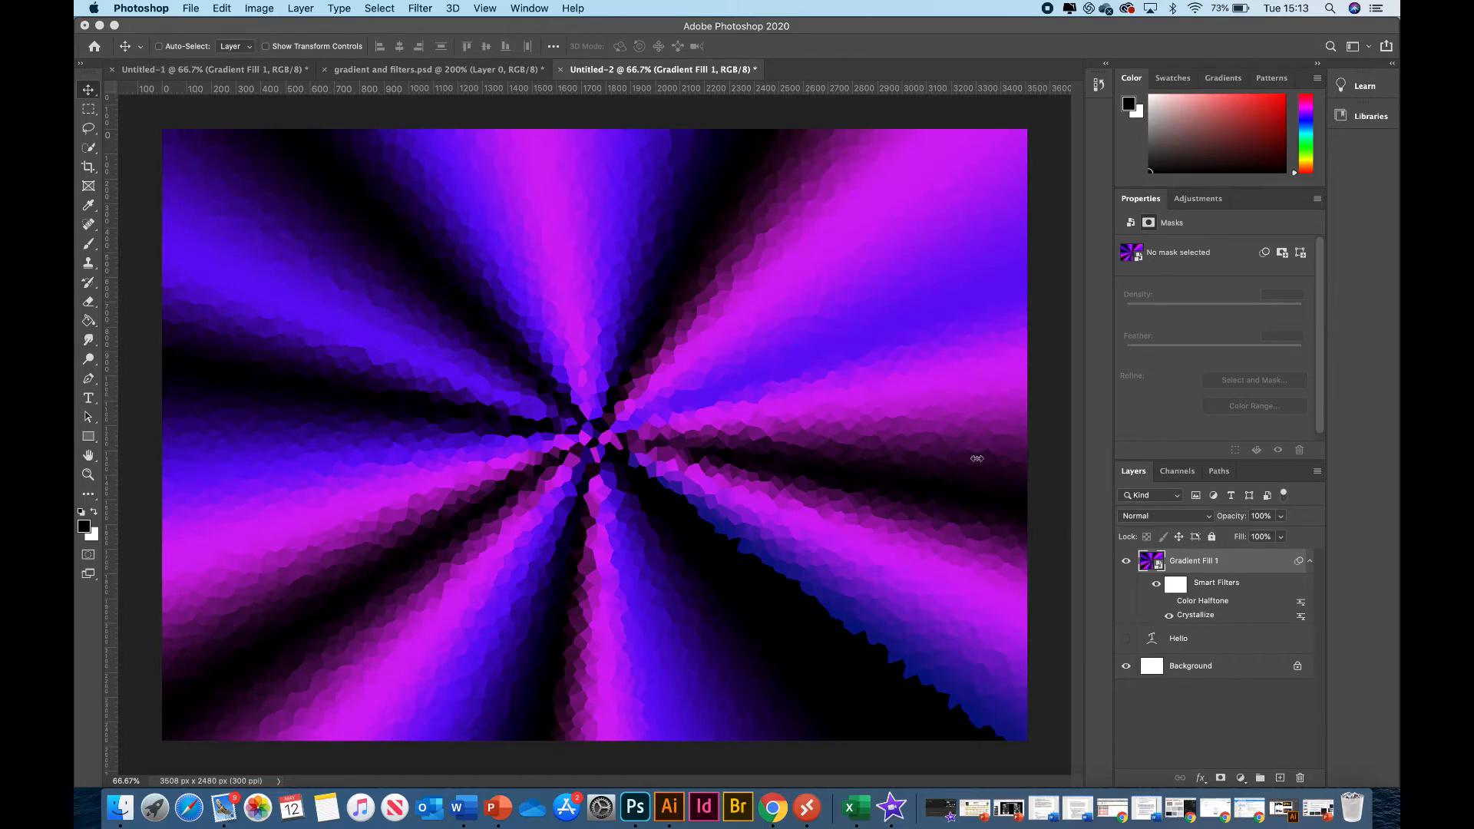
# - Apply a Twirl smart filter to the gradient layer, trying a strong negative twist before settling on an angle of 336°
pyautogui.click(382, 10)
pyautogui.moveTo(412, 9)
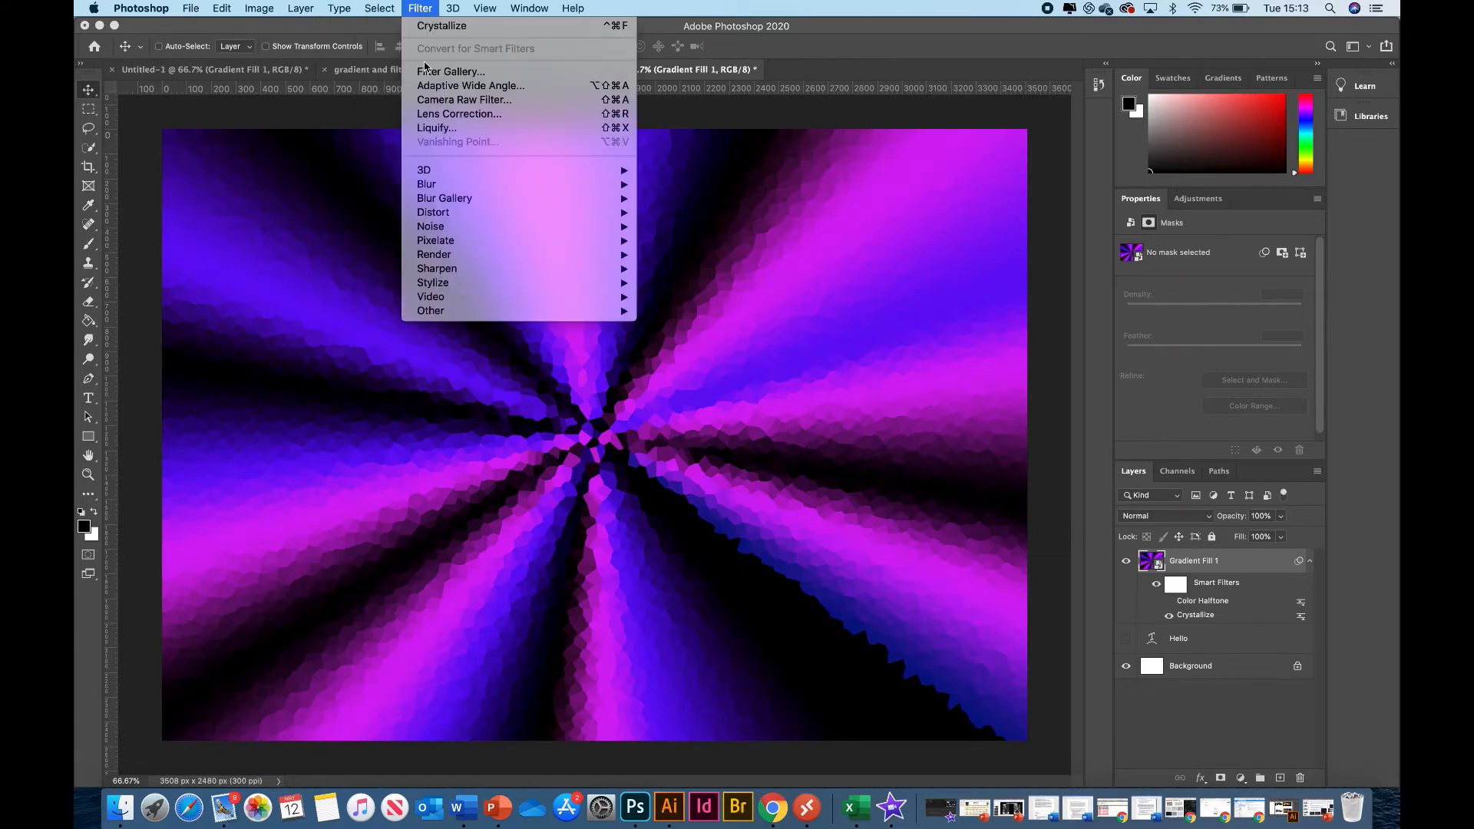
pyautogui.moveTo(455, 244)
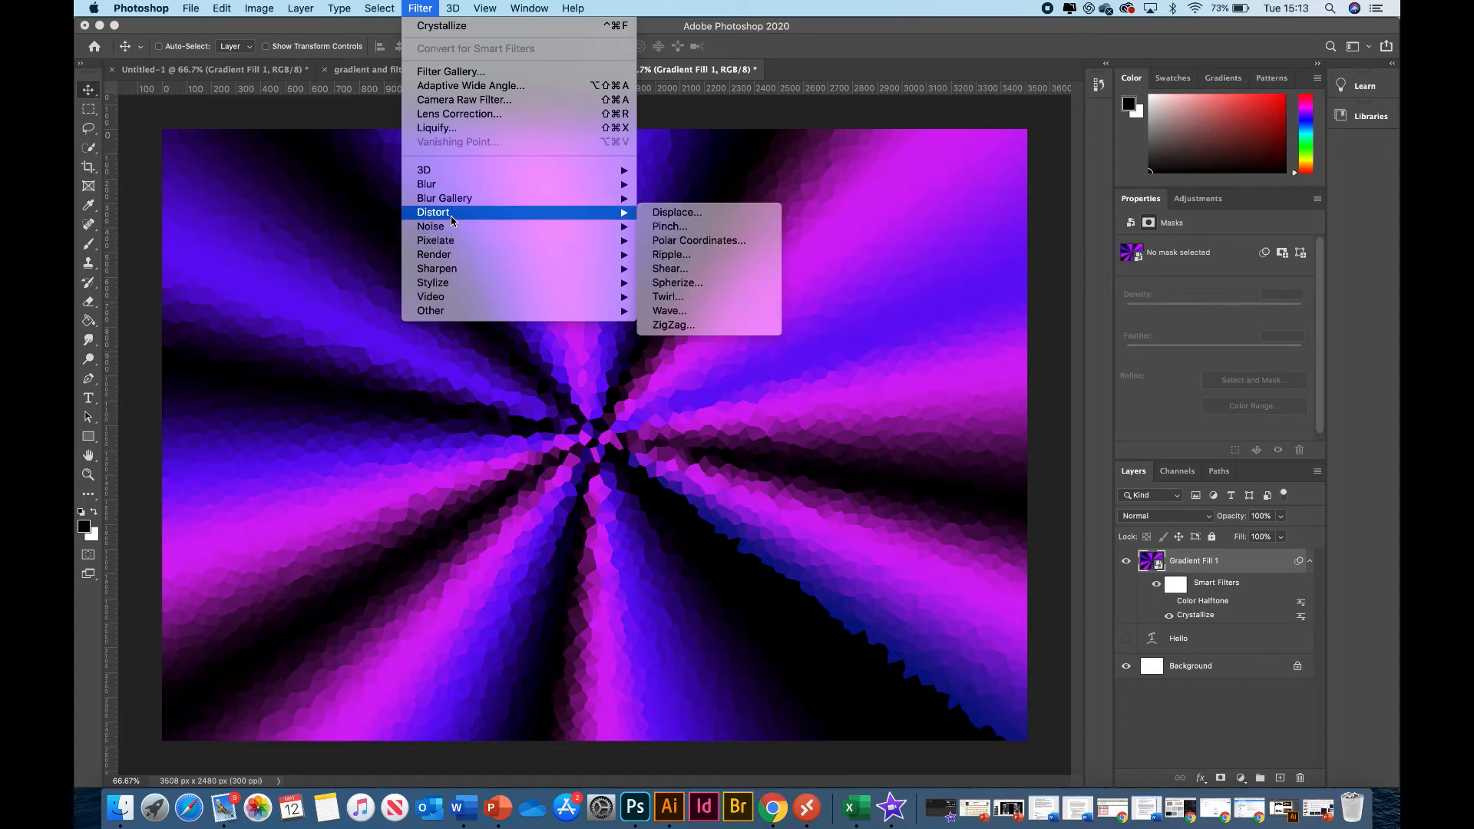
pyautogui.click(665, 299)
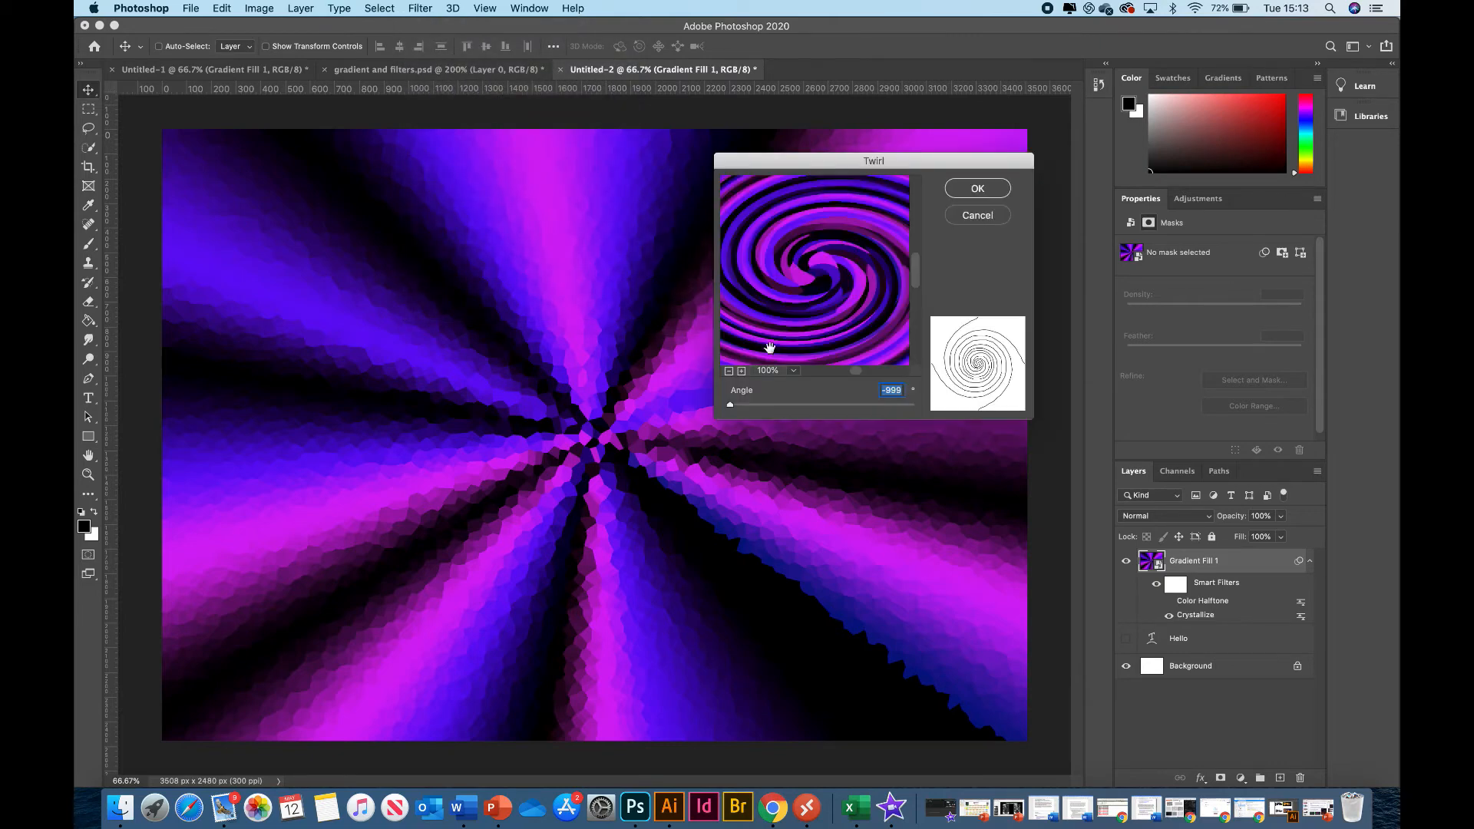
pyautogui.moveTo(731, 407); pyautogui.dragTo(853, 393)
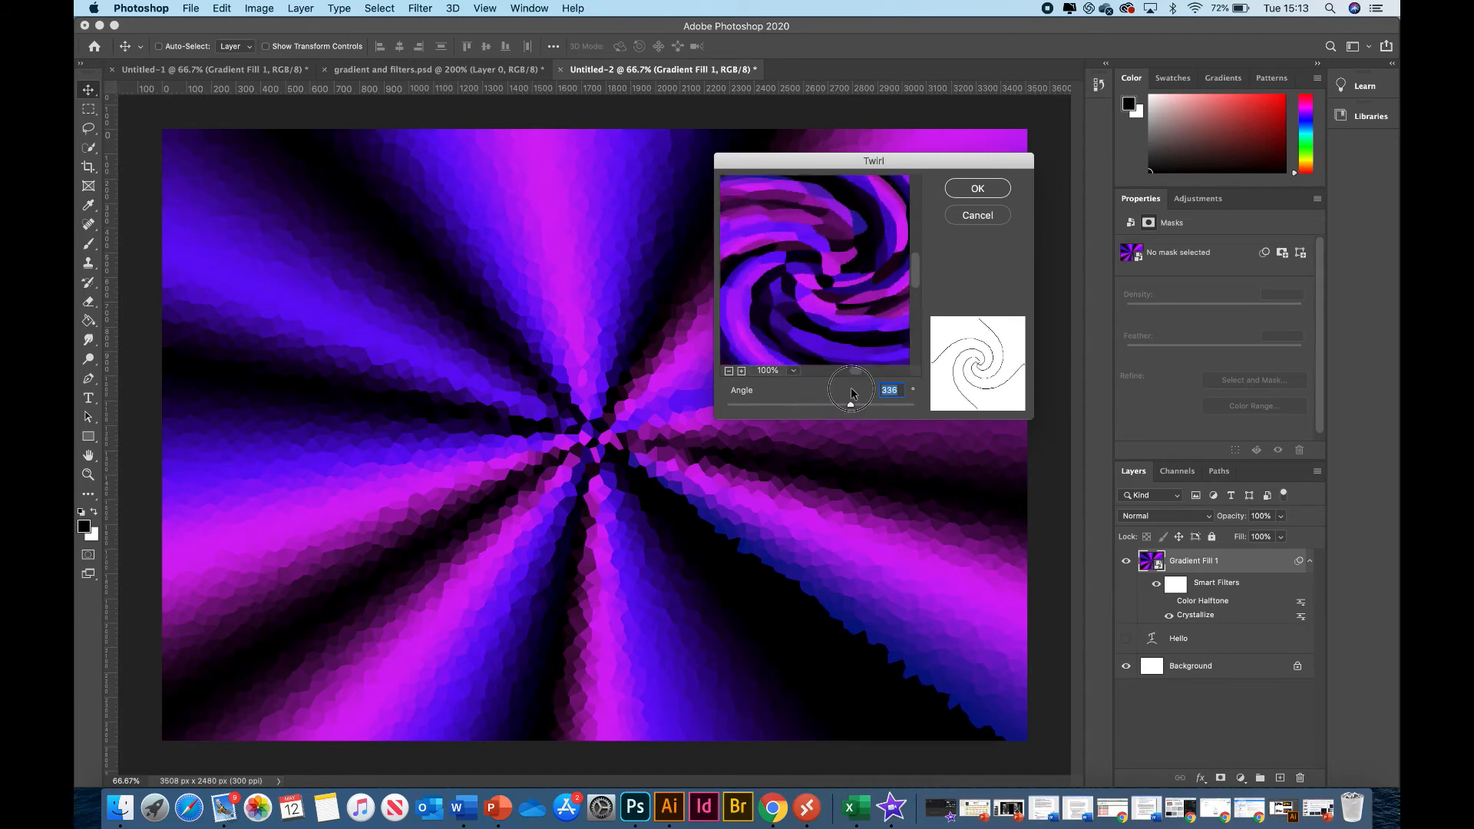
pyautogui.click(980, 192)
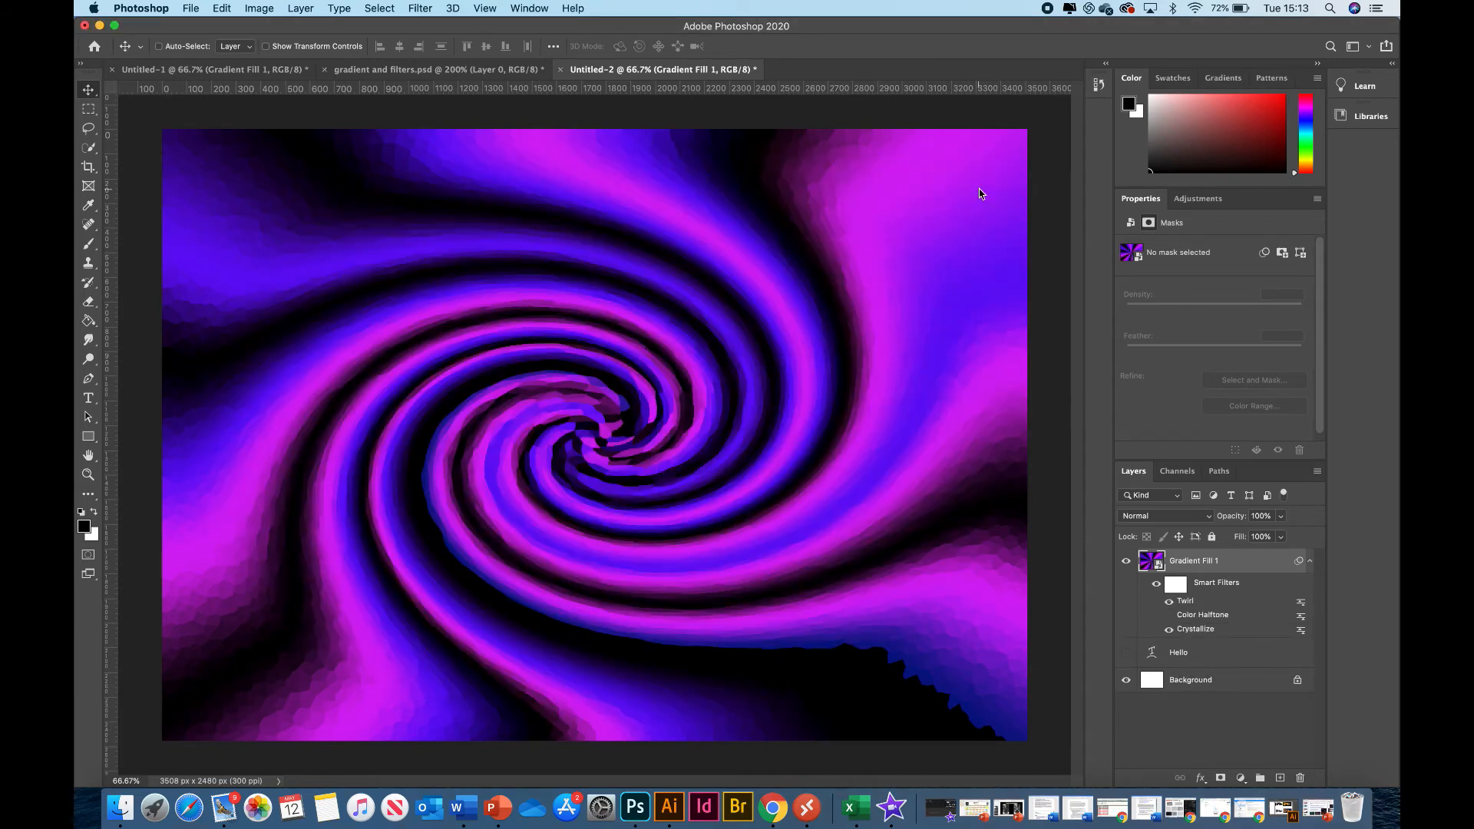
# - Hide Twirl on the gradient layer and start a Wave filter with 359 generators and a wavelength of 359 to 722
pyautogui.click(1168, 605)
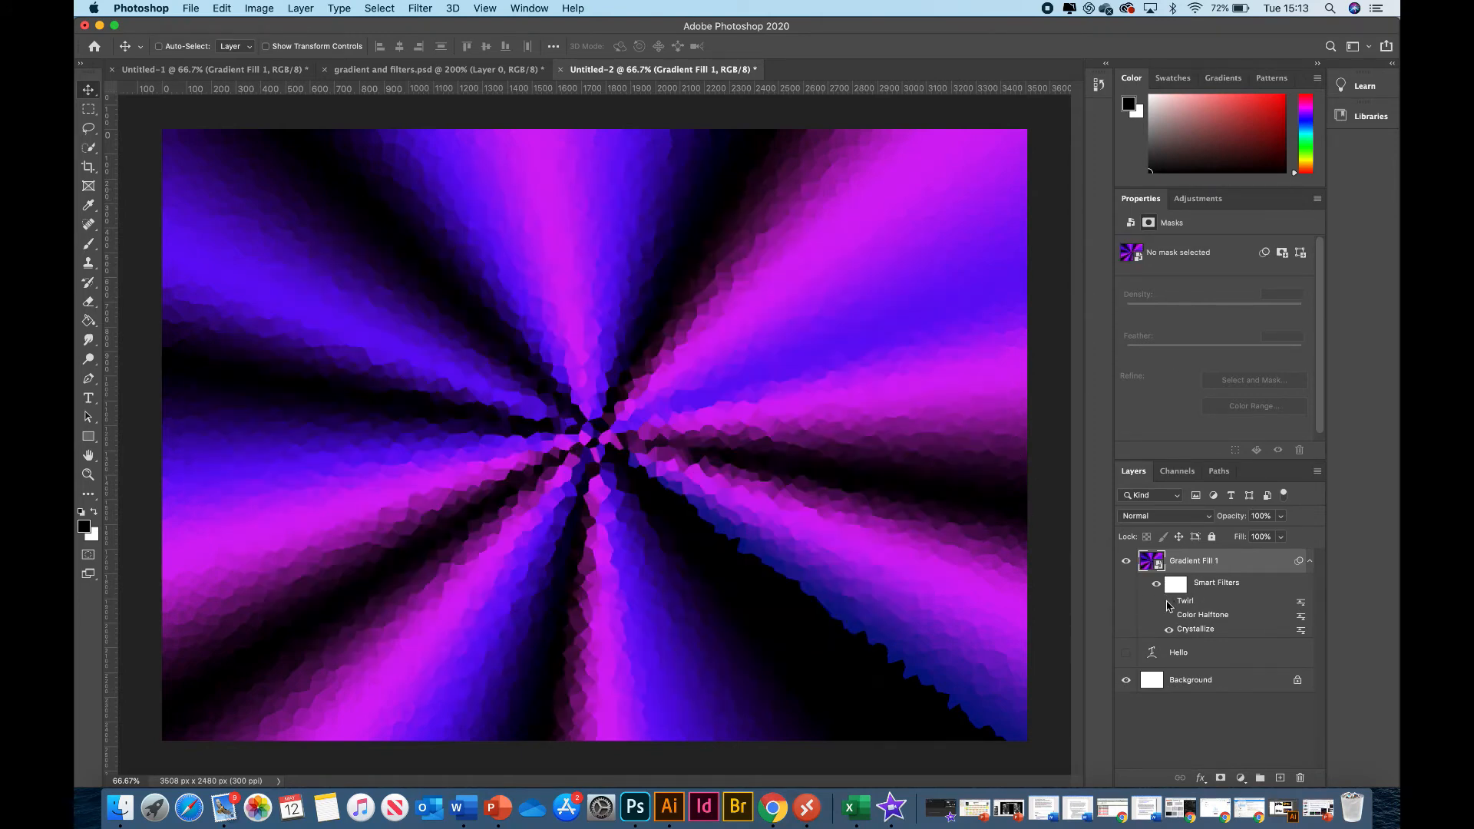
pyautogui.click(421, 8)
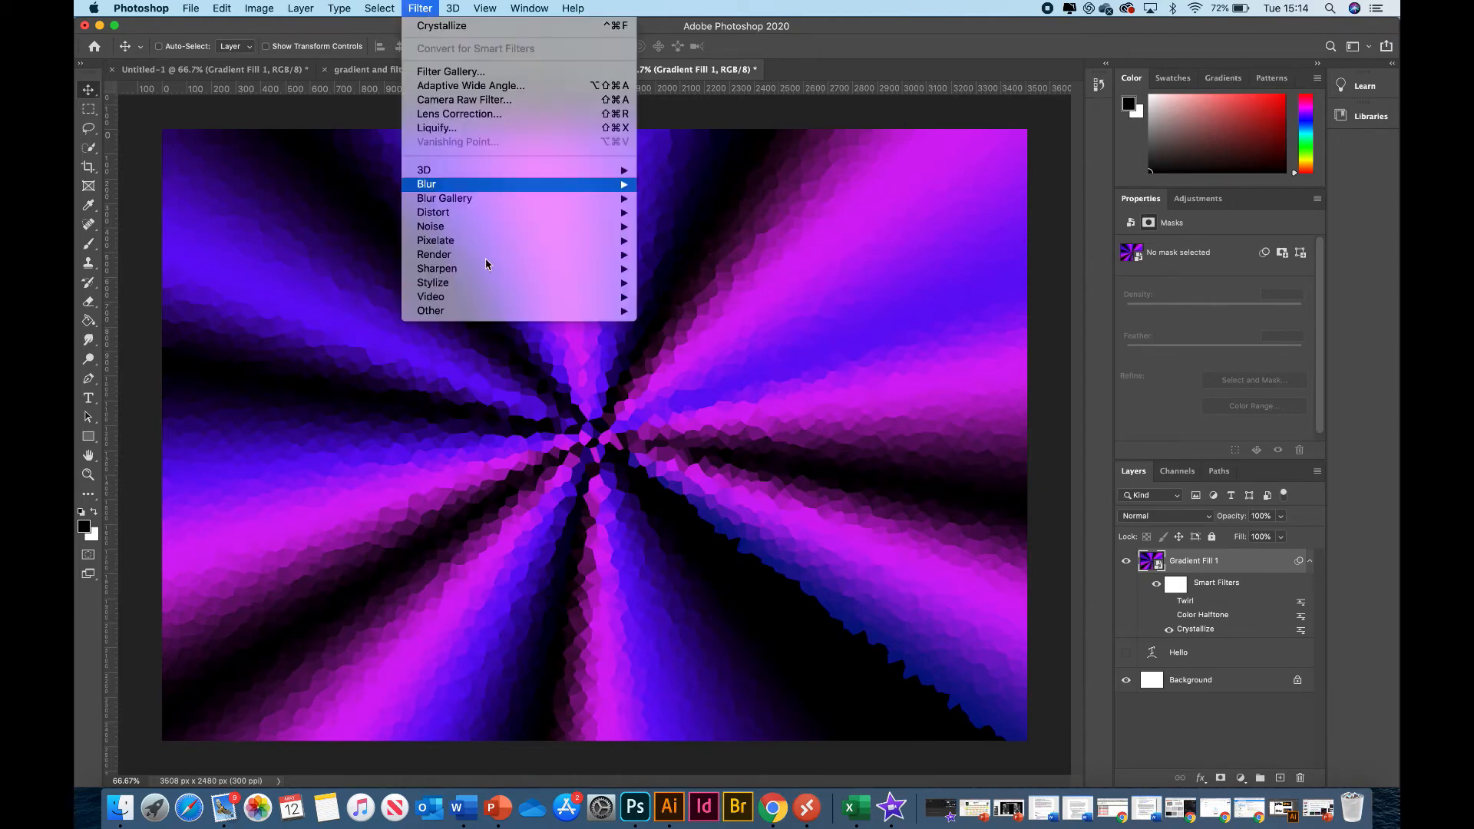
pyautogui.moveTo(511, 243)
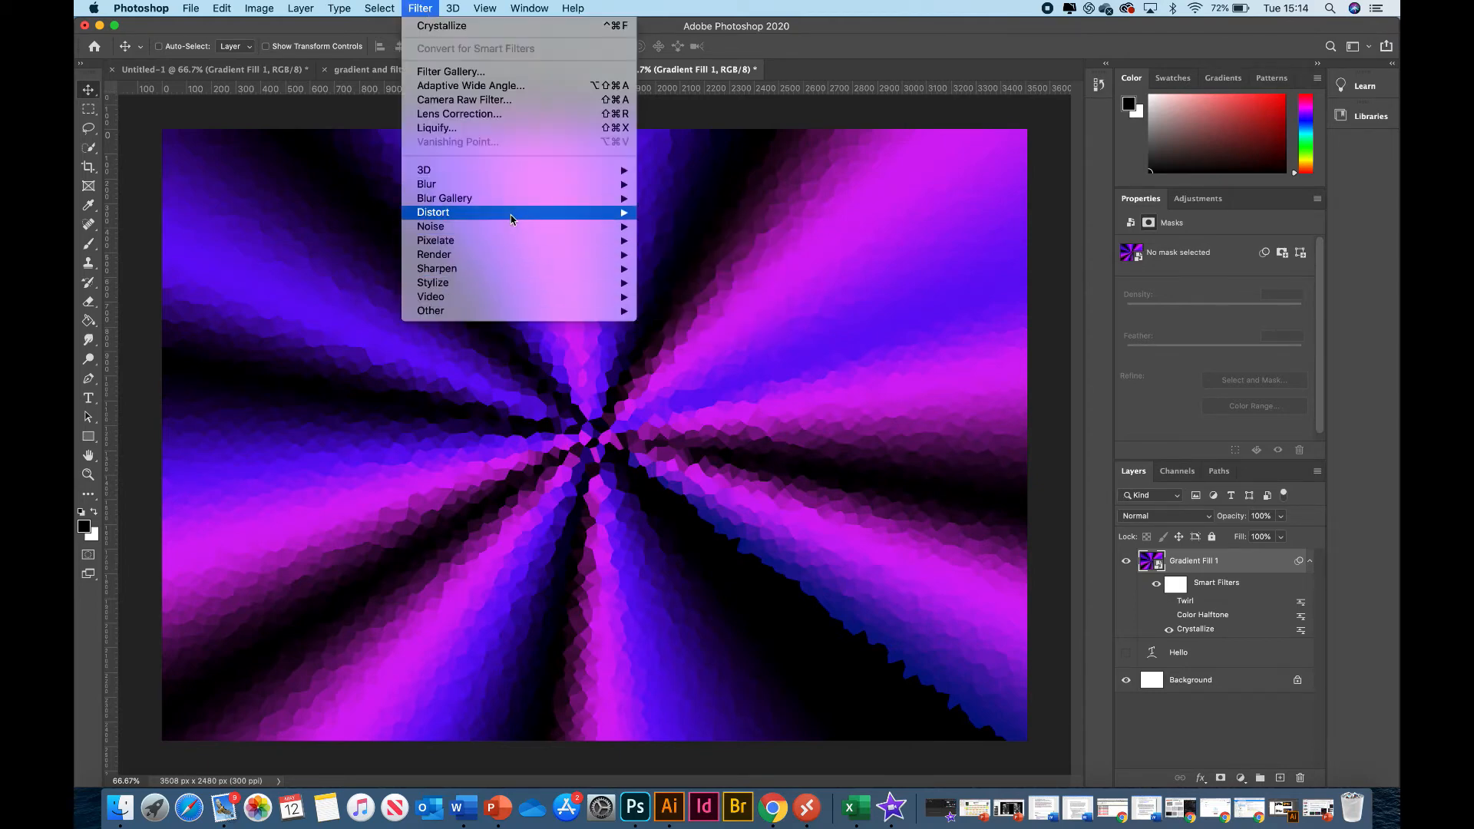
pyautogui.moveTo(515, 213)
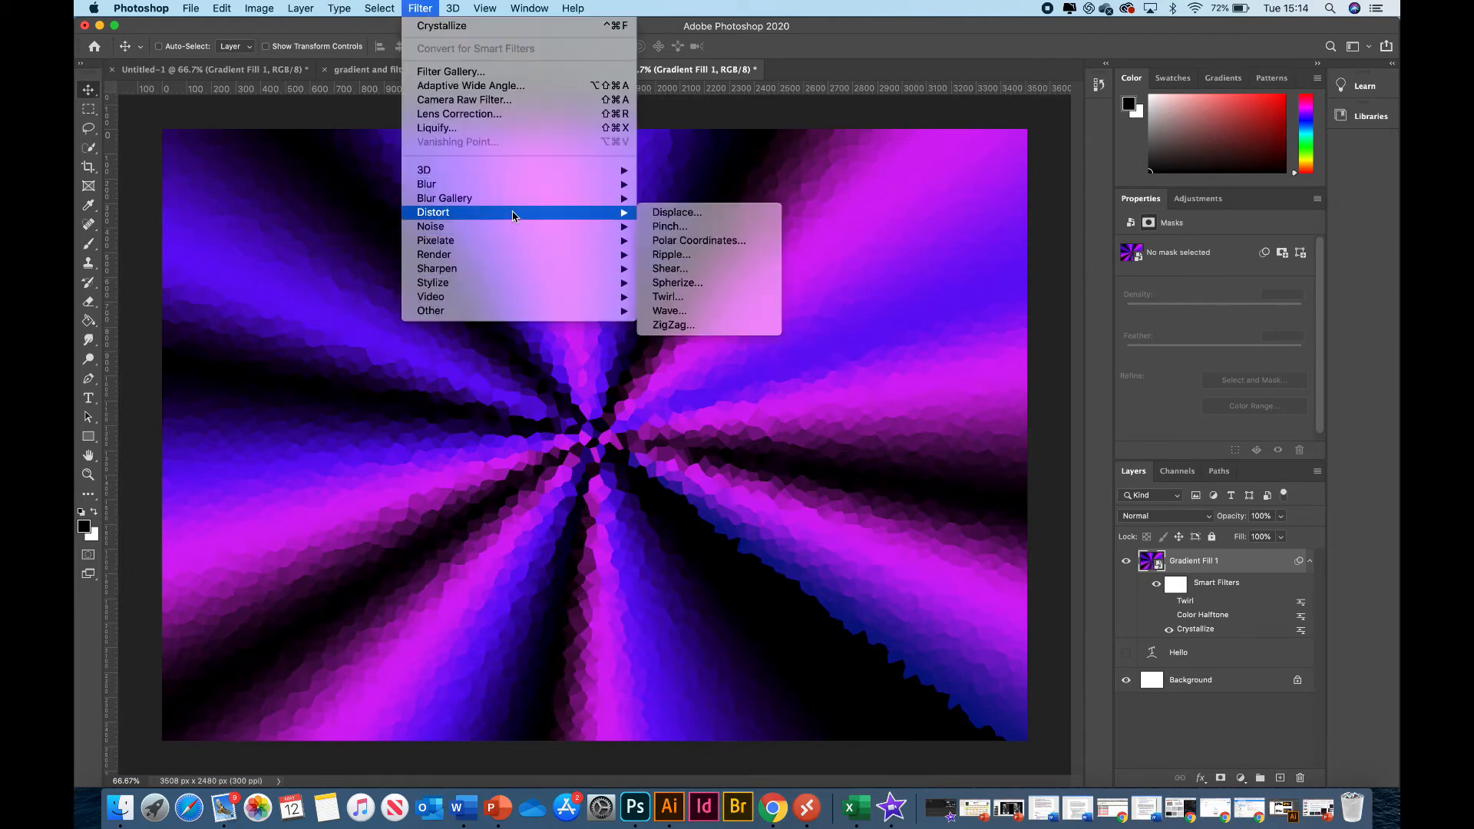
pyautogui.click(680, 316)
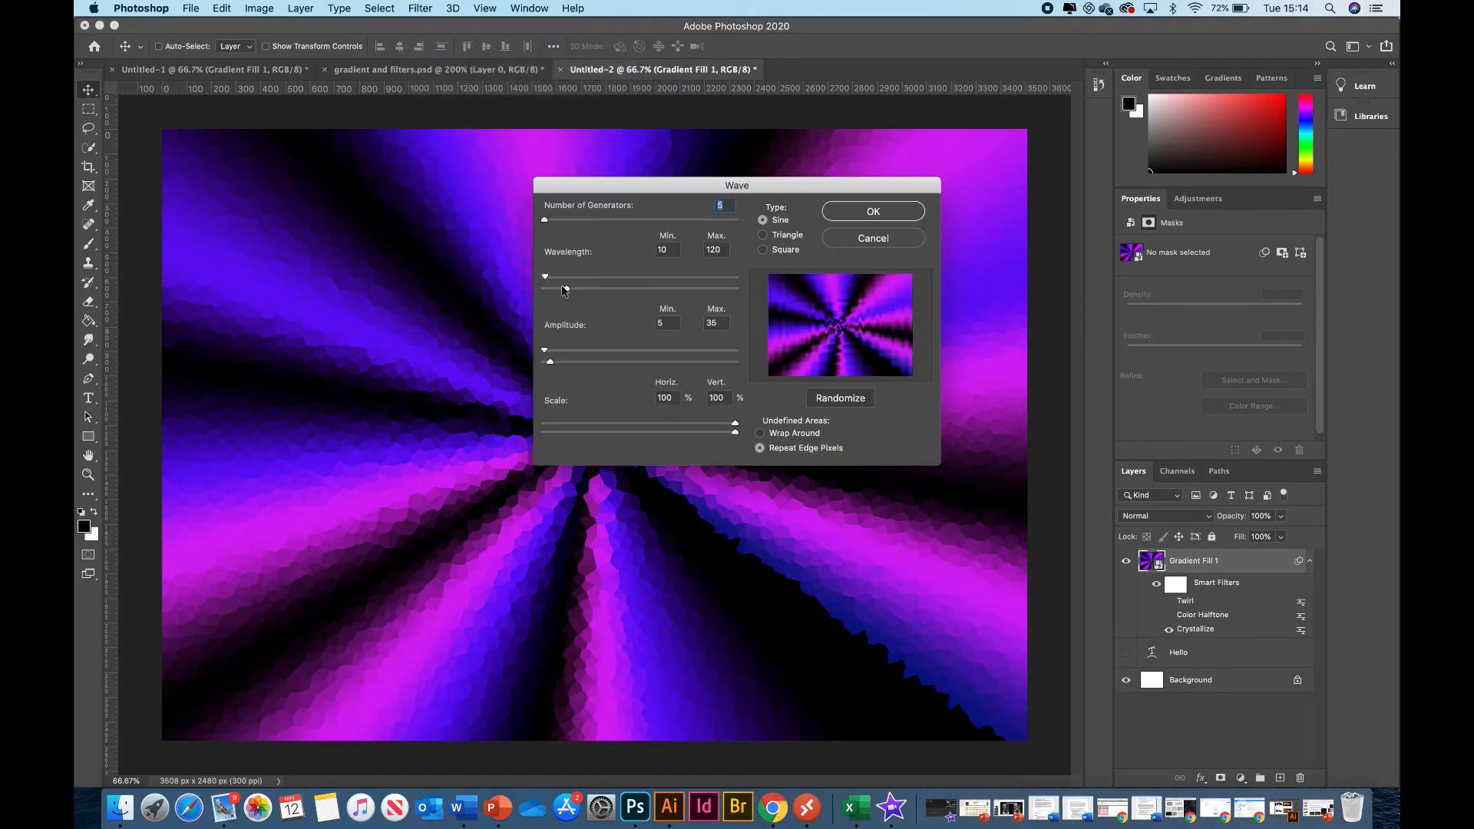
pyautogui.moveTo(565, 288); pyautogui.dragTo(653, 290)
pyautogui.moveTo(543, 277); pyautogui.dragTo(612, 275)
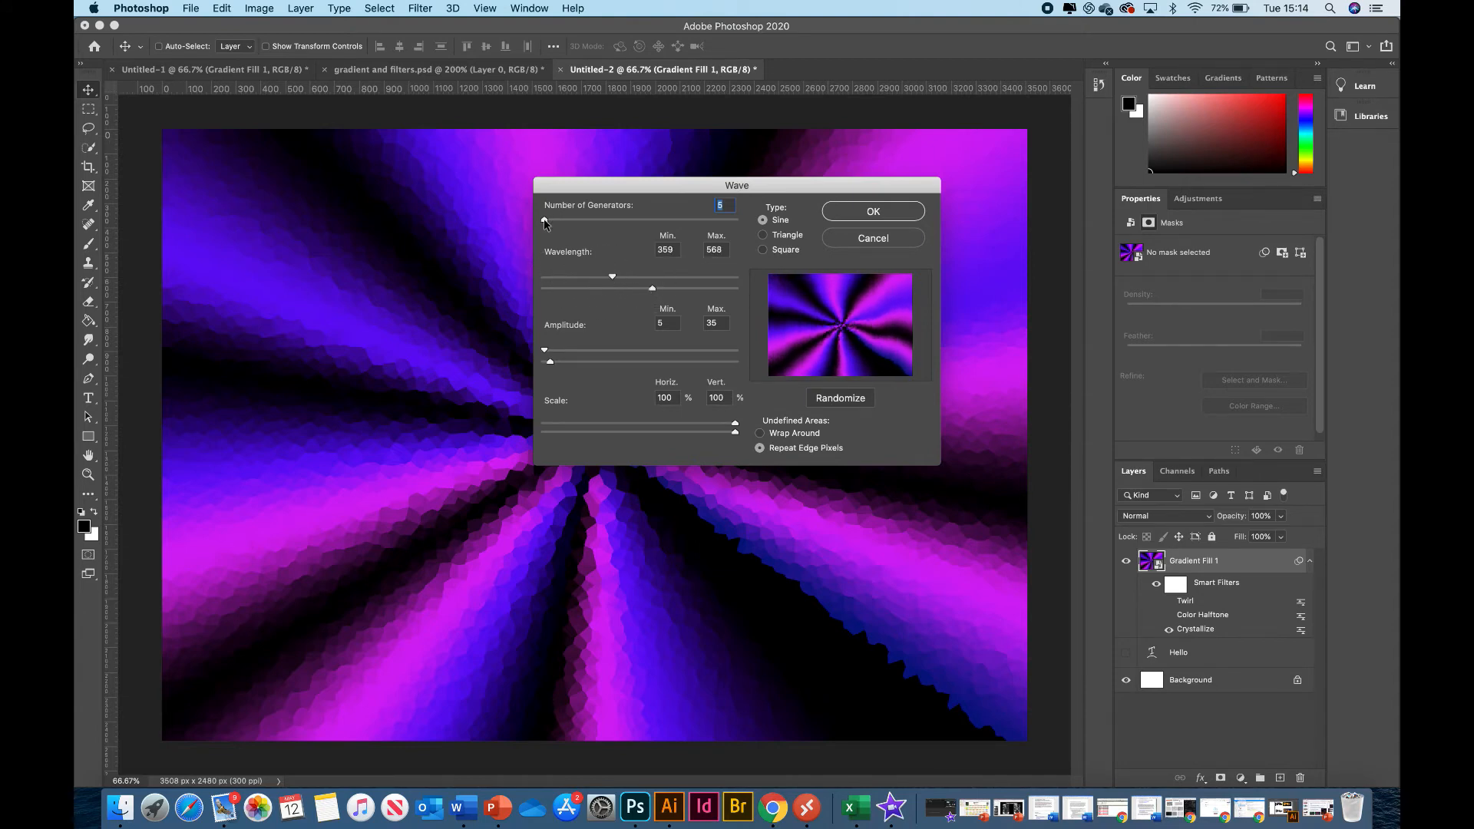
pyautogui.moveTo(545, 220); pyautogui.dragTo(614, 221)
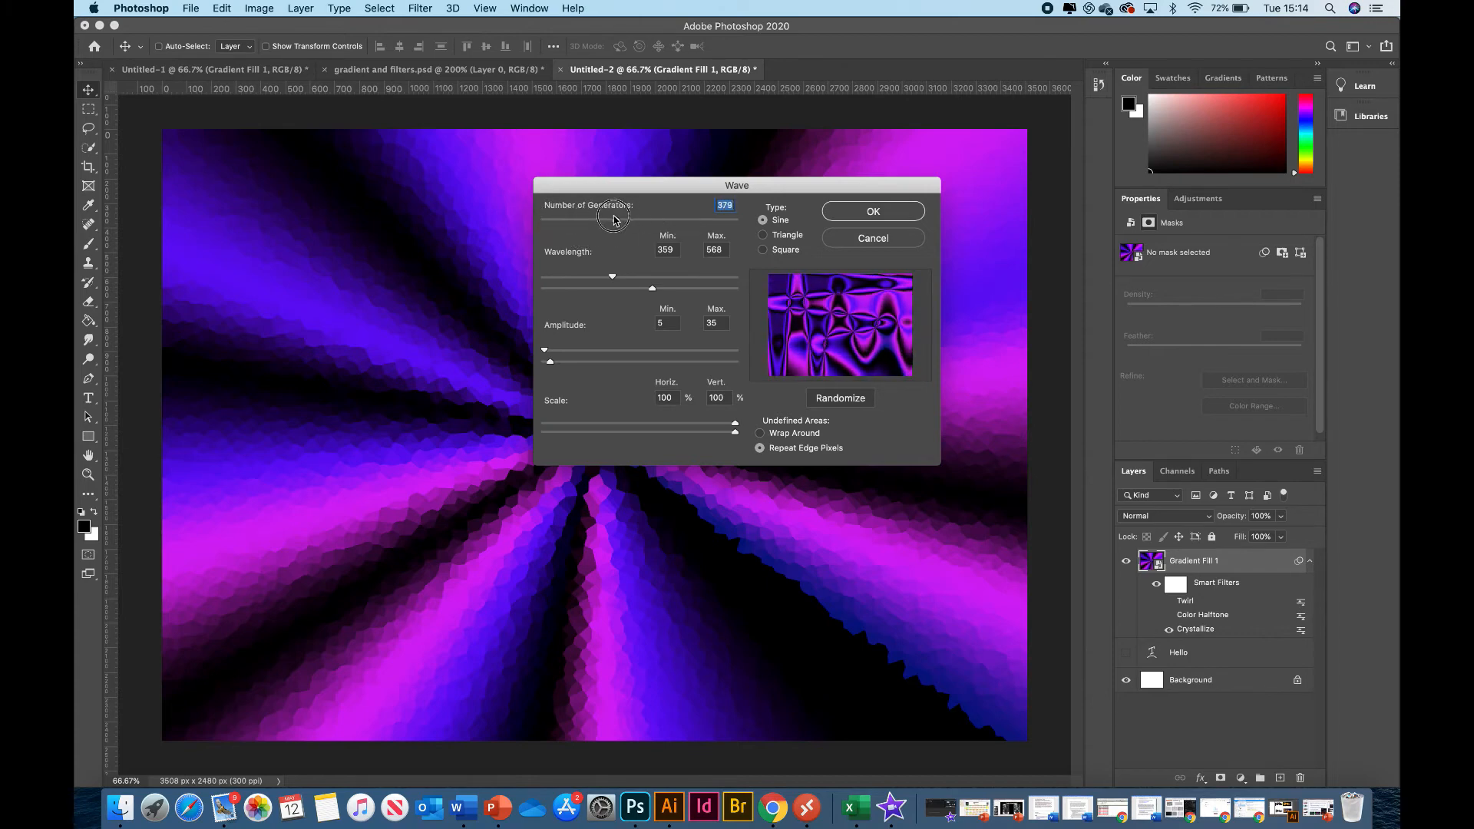
pyautogui.moveTo(653, 290); pyautogui.dragTo(683, 291)
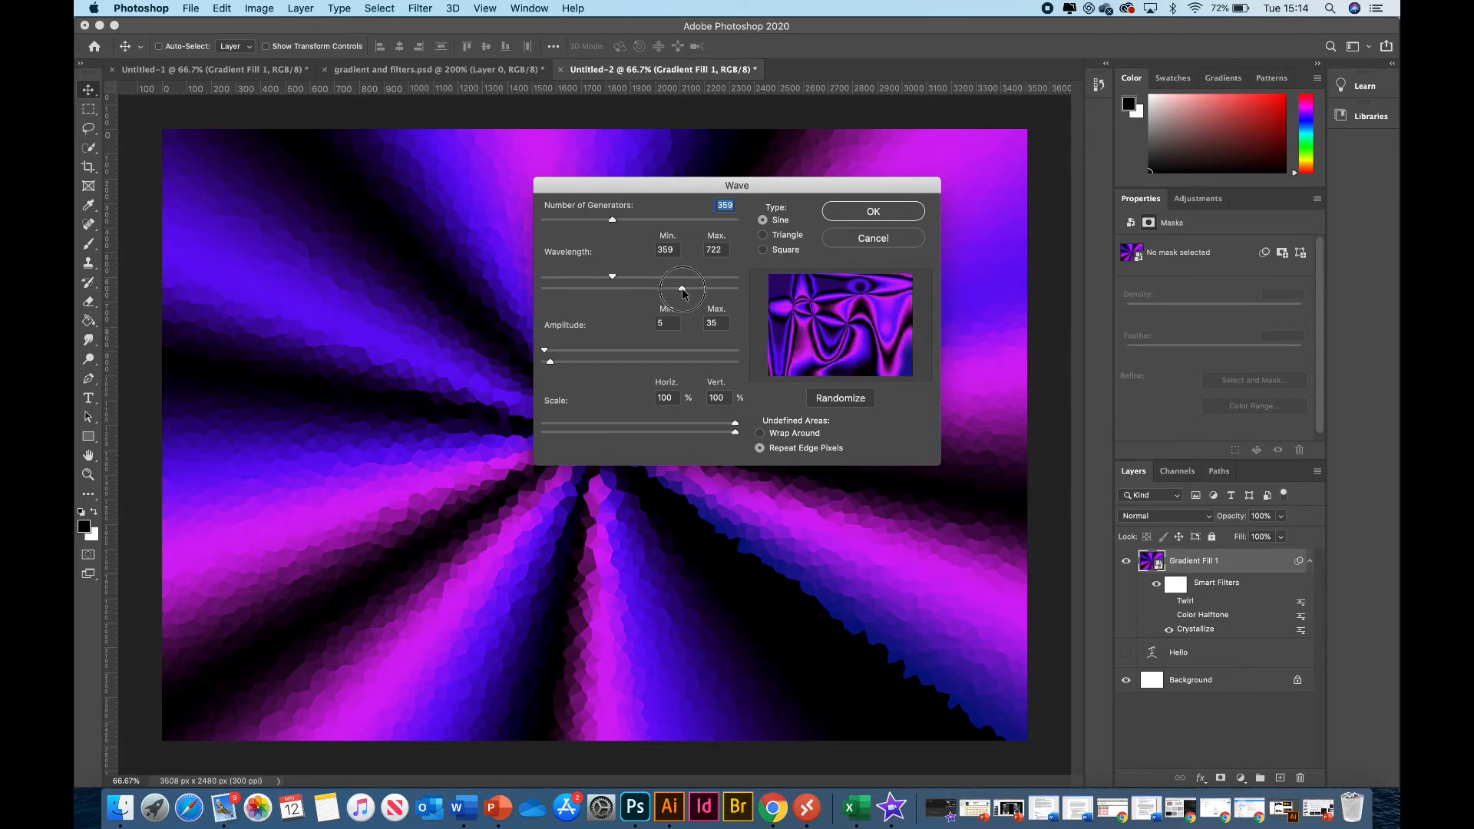
# - Set the Wave amplitude to 1–40 and the horizontal scale to 93%, and apply the filter
pyautogui.moveTo(550, 362)
pyautogui.mouseDown()
pyautogui.moveTo(616, 363)
pyautogui.moveTo(527, 356)
pyautogui.moveTo(637, 346)
pyautogui.moveTo(536, 354)
pyautogui.mouseUp()
pyautogui.moveTo(636, 368); pyautogui.dragTo(552, 372)
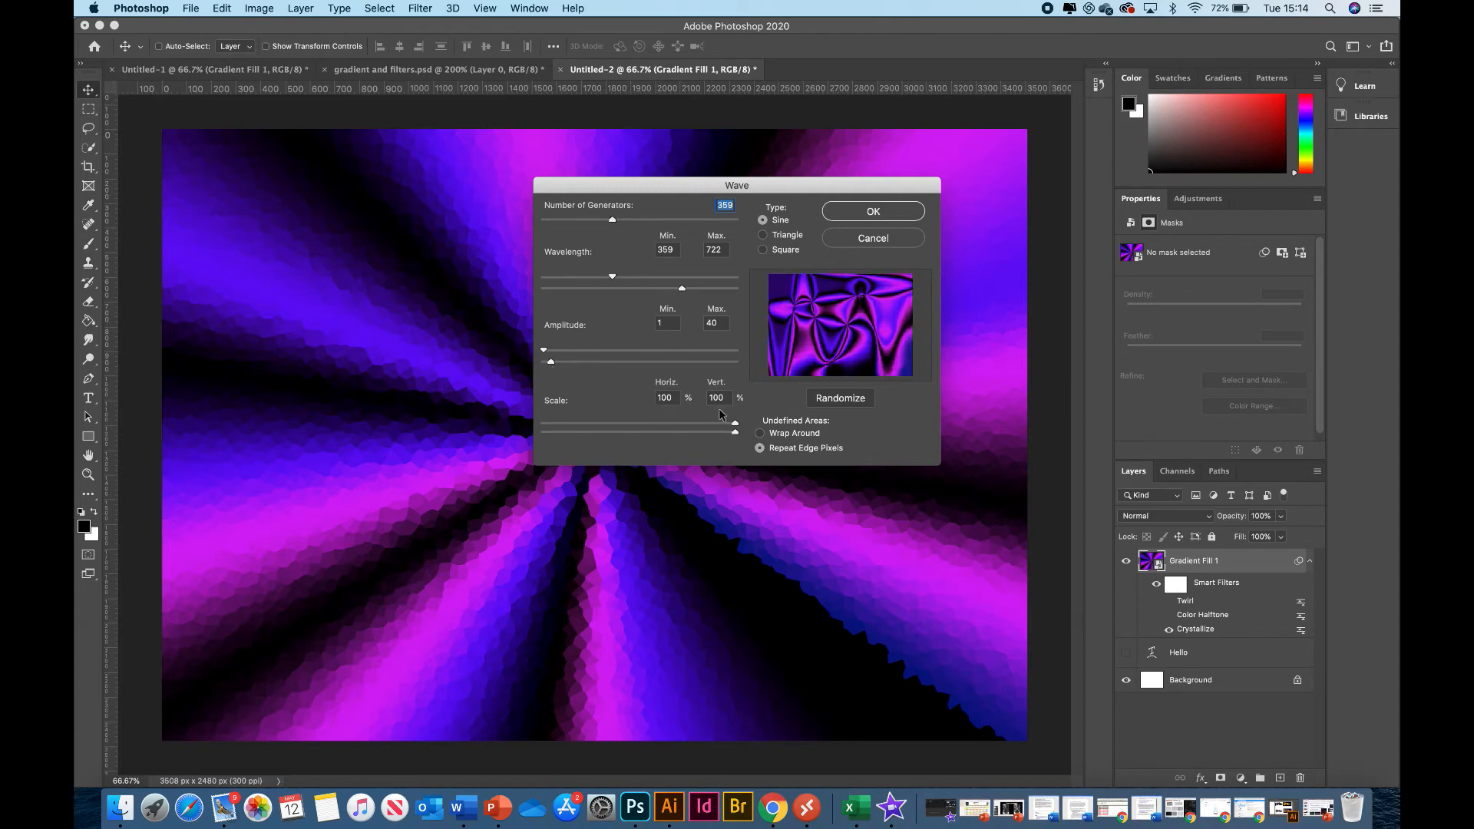
pyautogui.moveTo(735, 425)
pyautogui.mouseDown()
pyautogui.moveTo(672, 430)
pyautogui.moveTo(722, 423)
pyautogui.mouseUp()
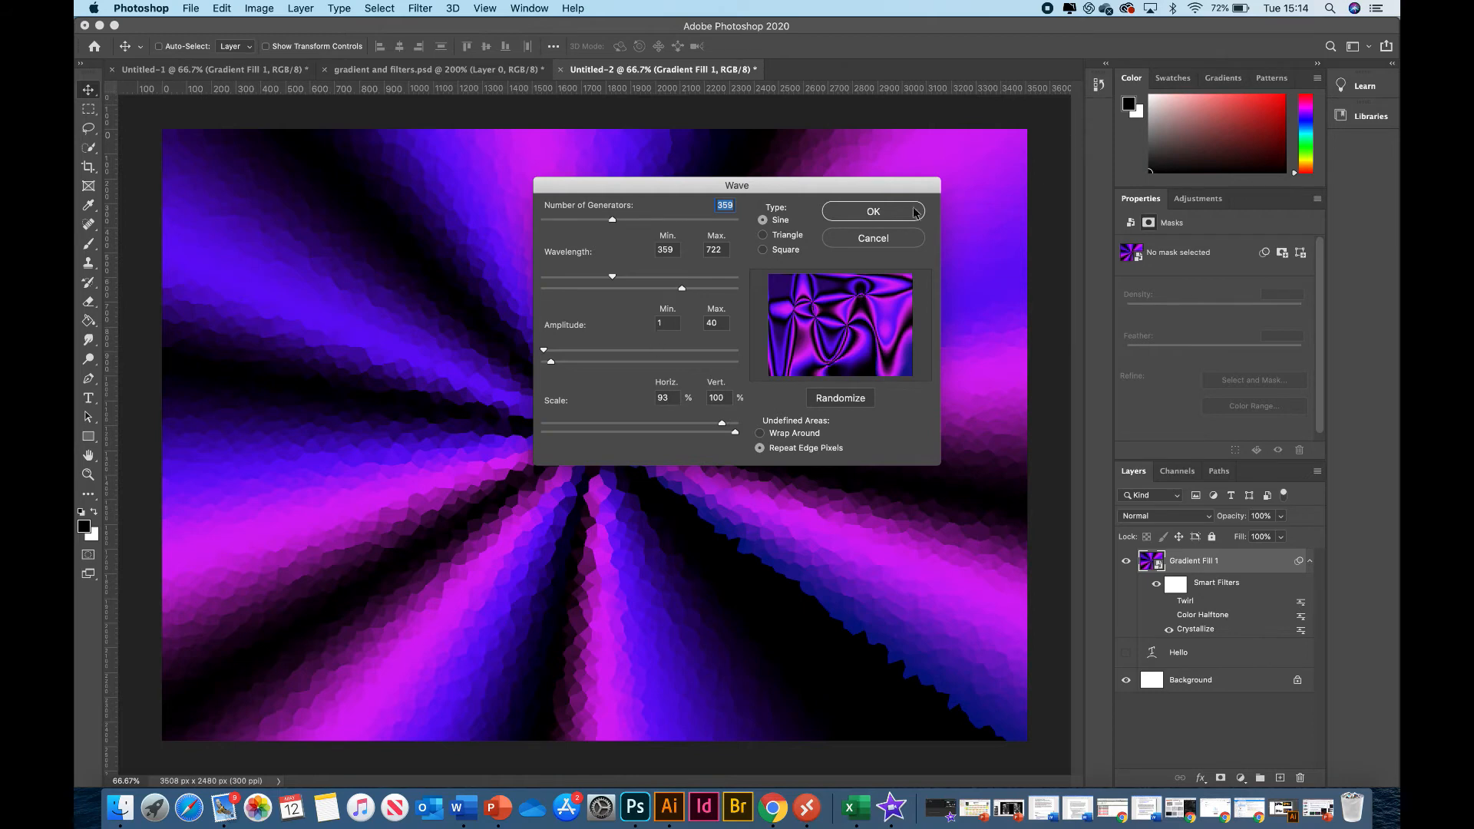
pyautogui.click(889, 215)
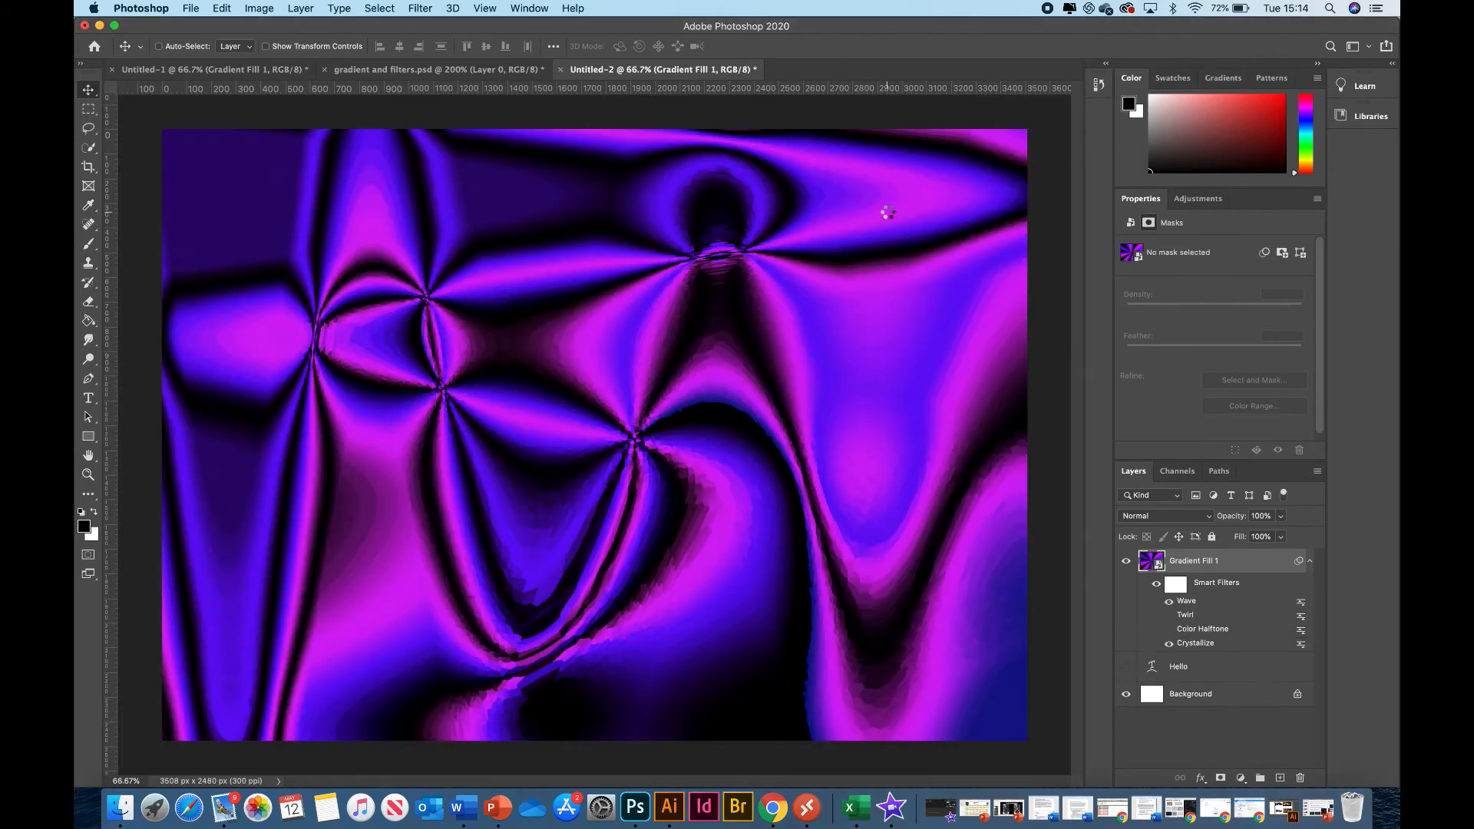
# - Show the Twirl and Color Halftone smart filters together with Wave and Crystallize on the gradient layer
pyautogui.click(1169, 616)
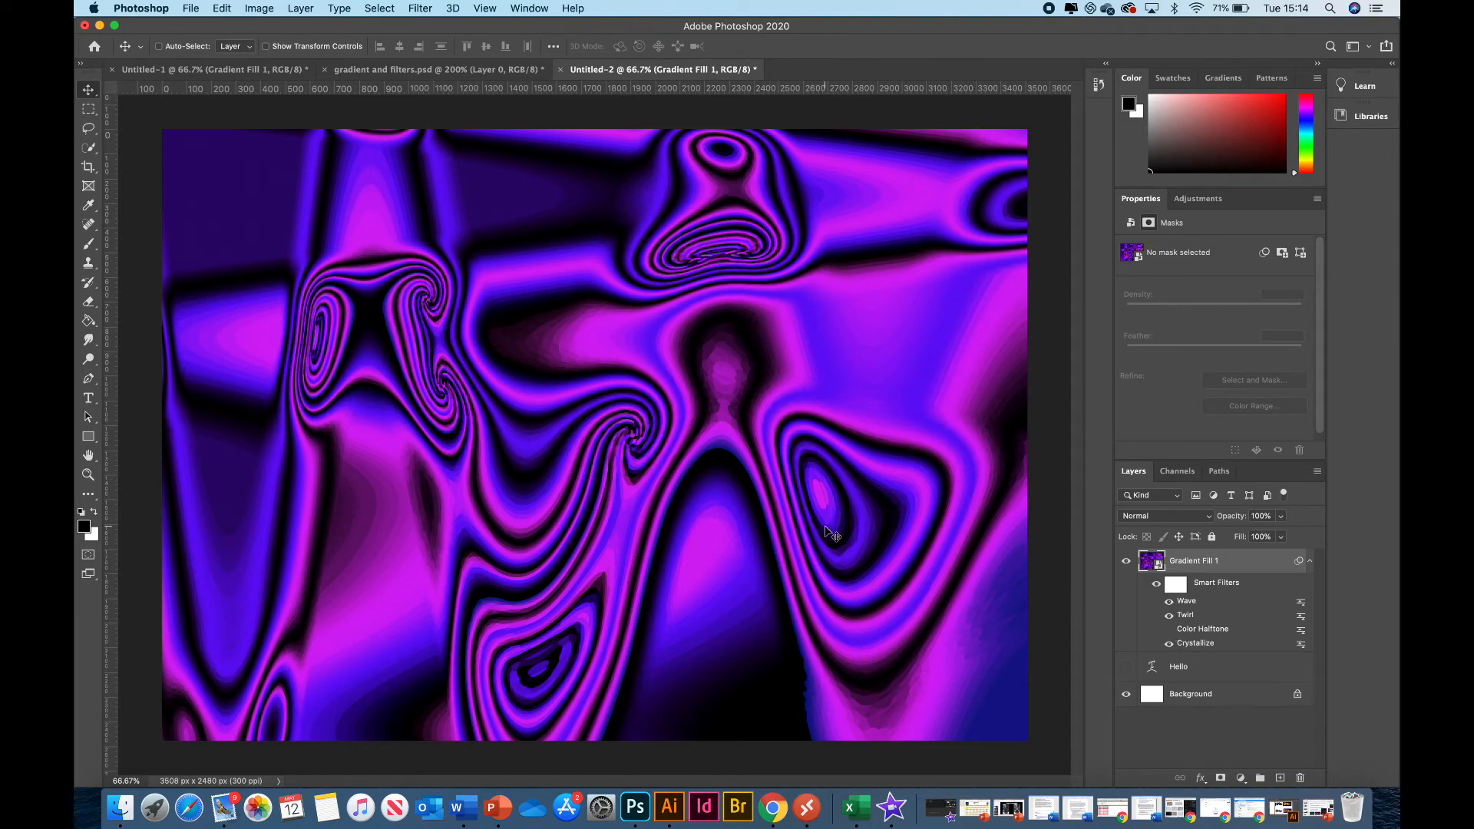
pyautogui.click(1169, 629)
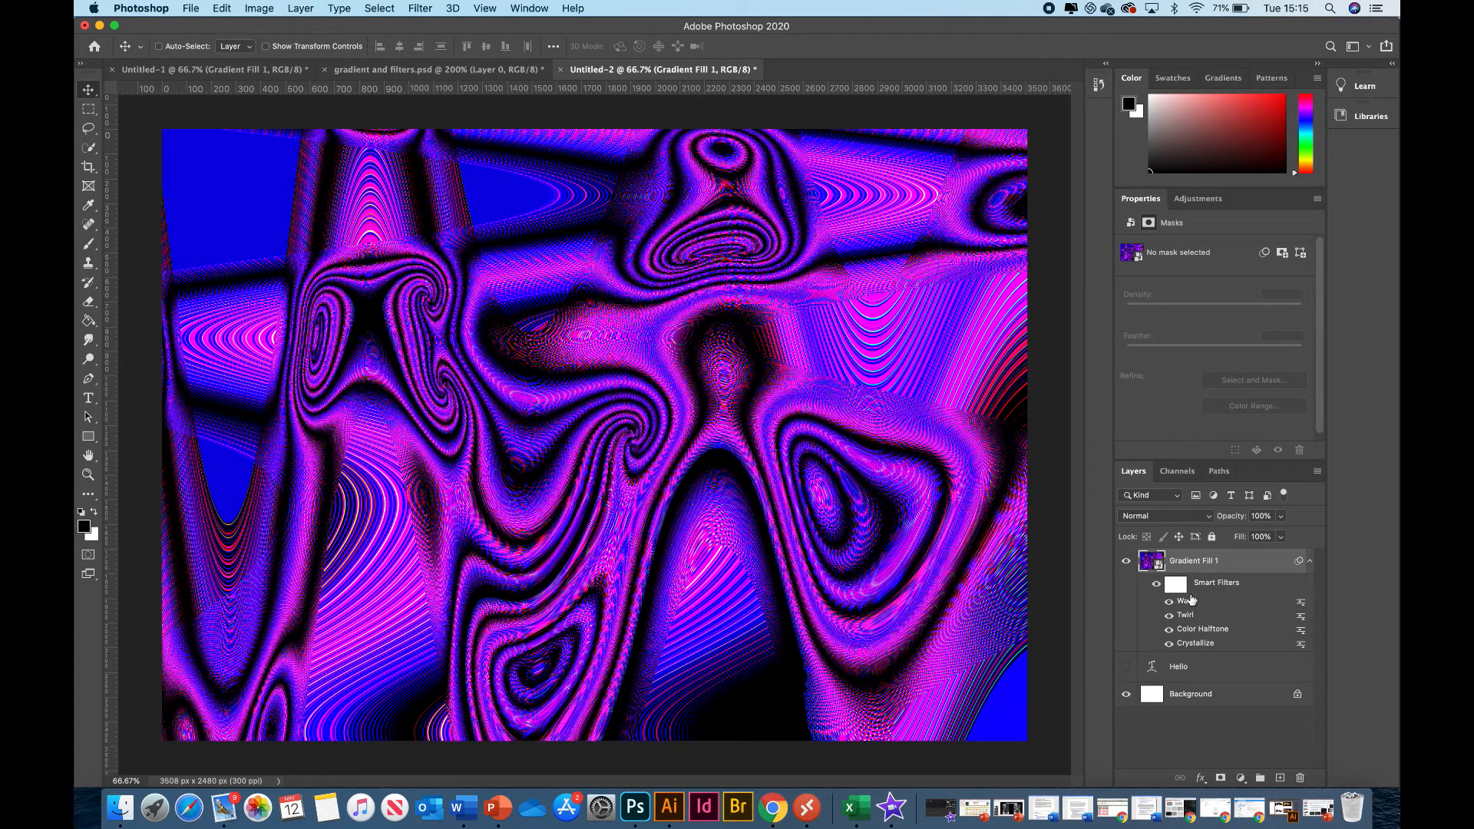
# - Hide the gradient layer, show the warped Hello text layer, and load its lettering as a selection
pyautogui.click(1126, 562)
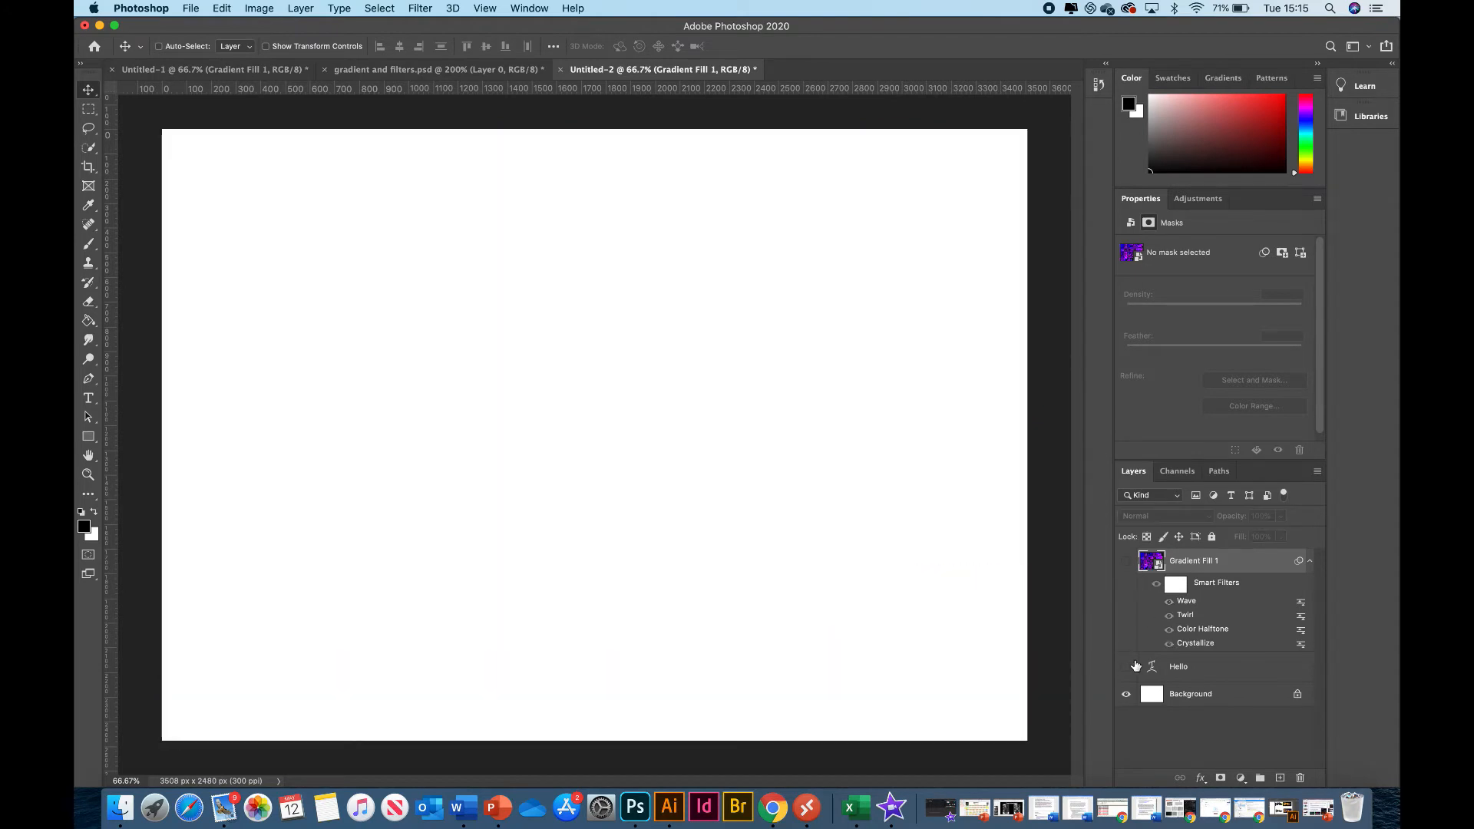
pyautogui.click(1127, 667)
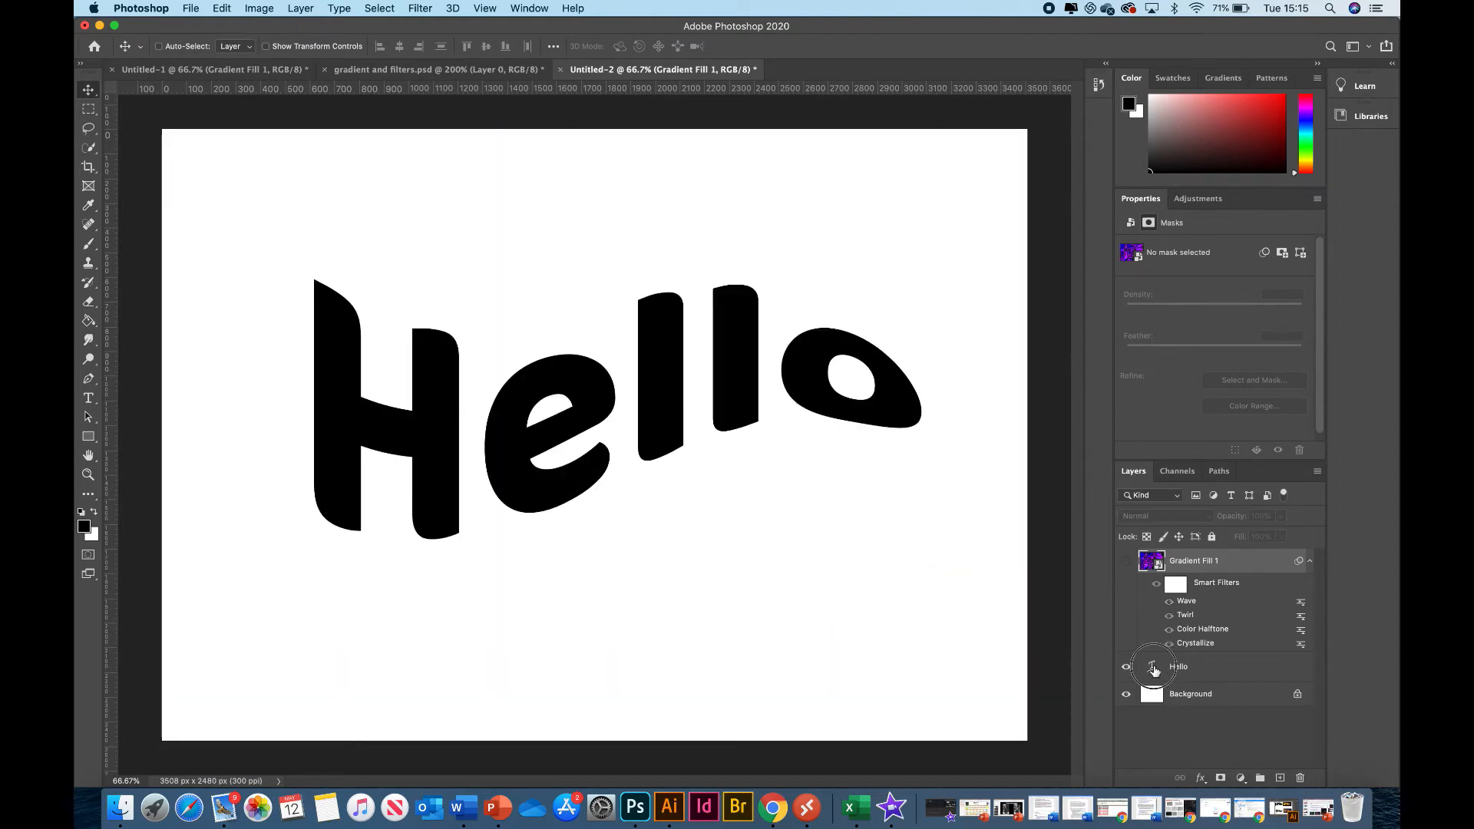
pyautogui.click(1181, 667)
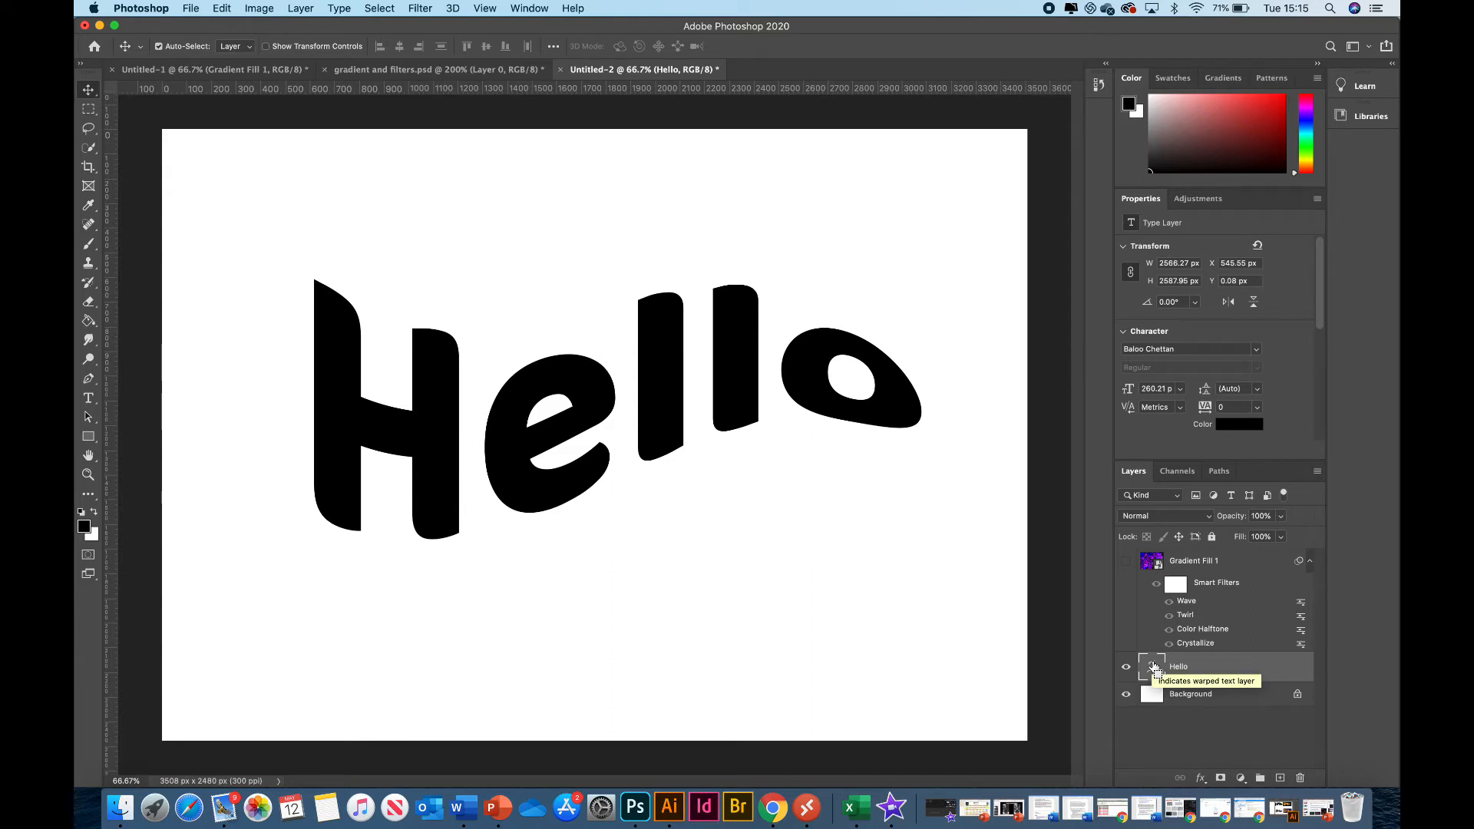
pyautogui.keyDown('super'); pyautogui.click(1153, 666); pyautogui.keyUp('super')
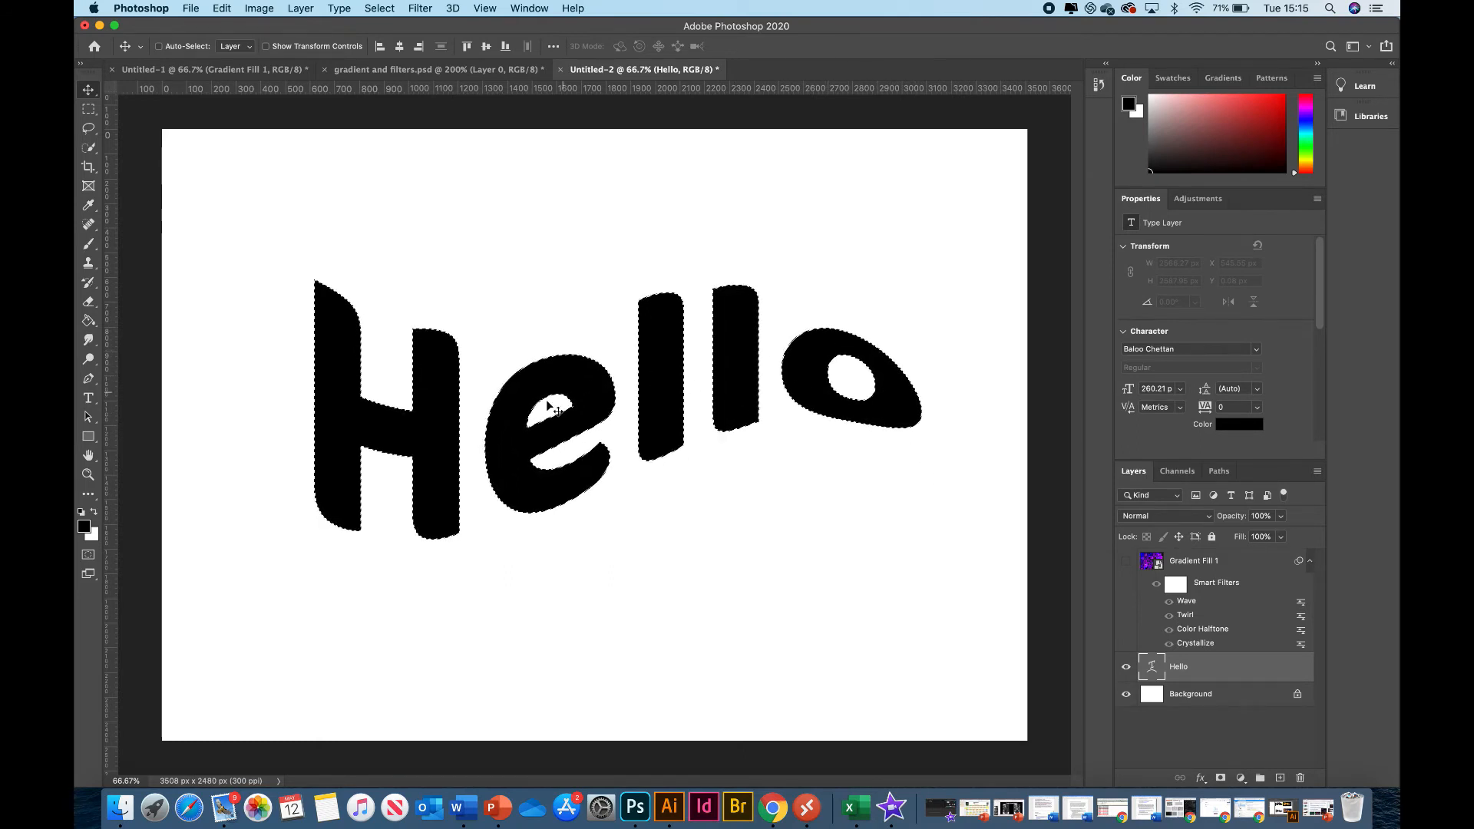
# - Hide the Hello text, show the gradient layer, and mask it with the lettering selection
pyautogui.click(1127, 667)
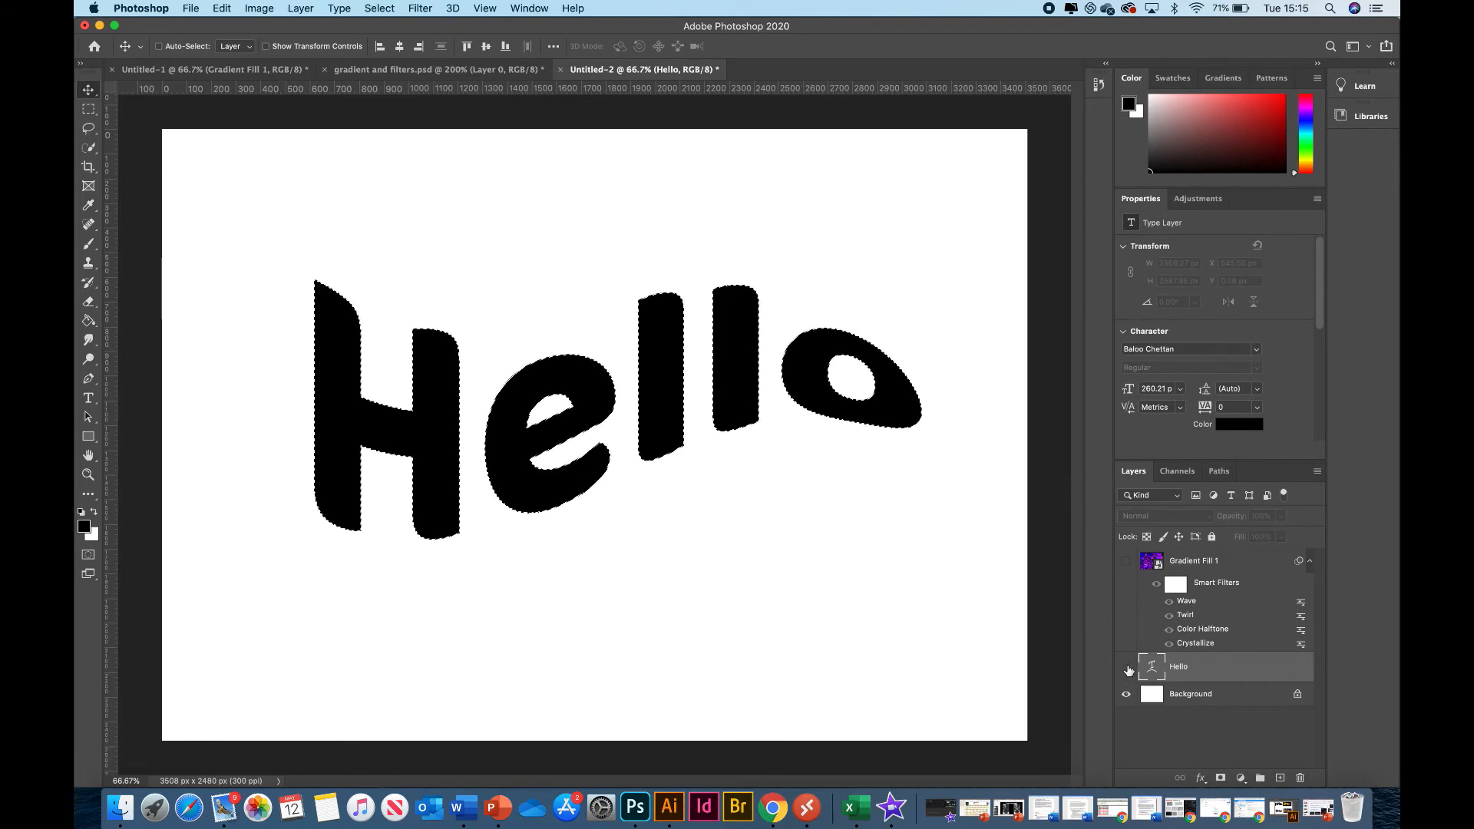
pyautogui.click(1126, 562)
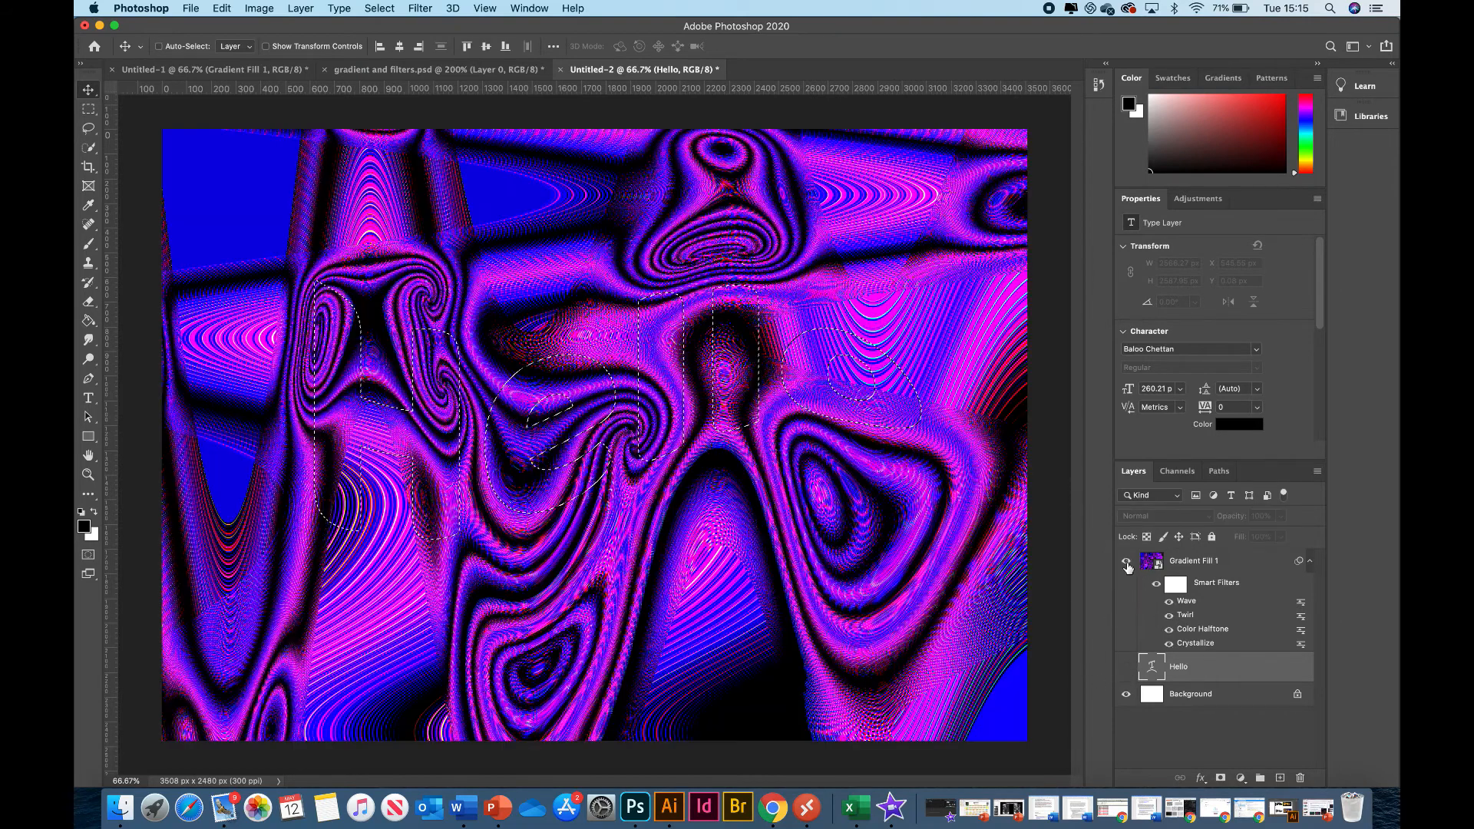
pyautogui.click(1241, 560)
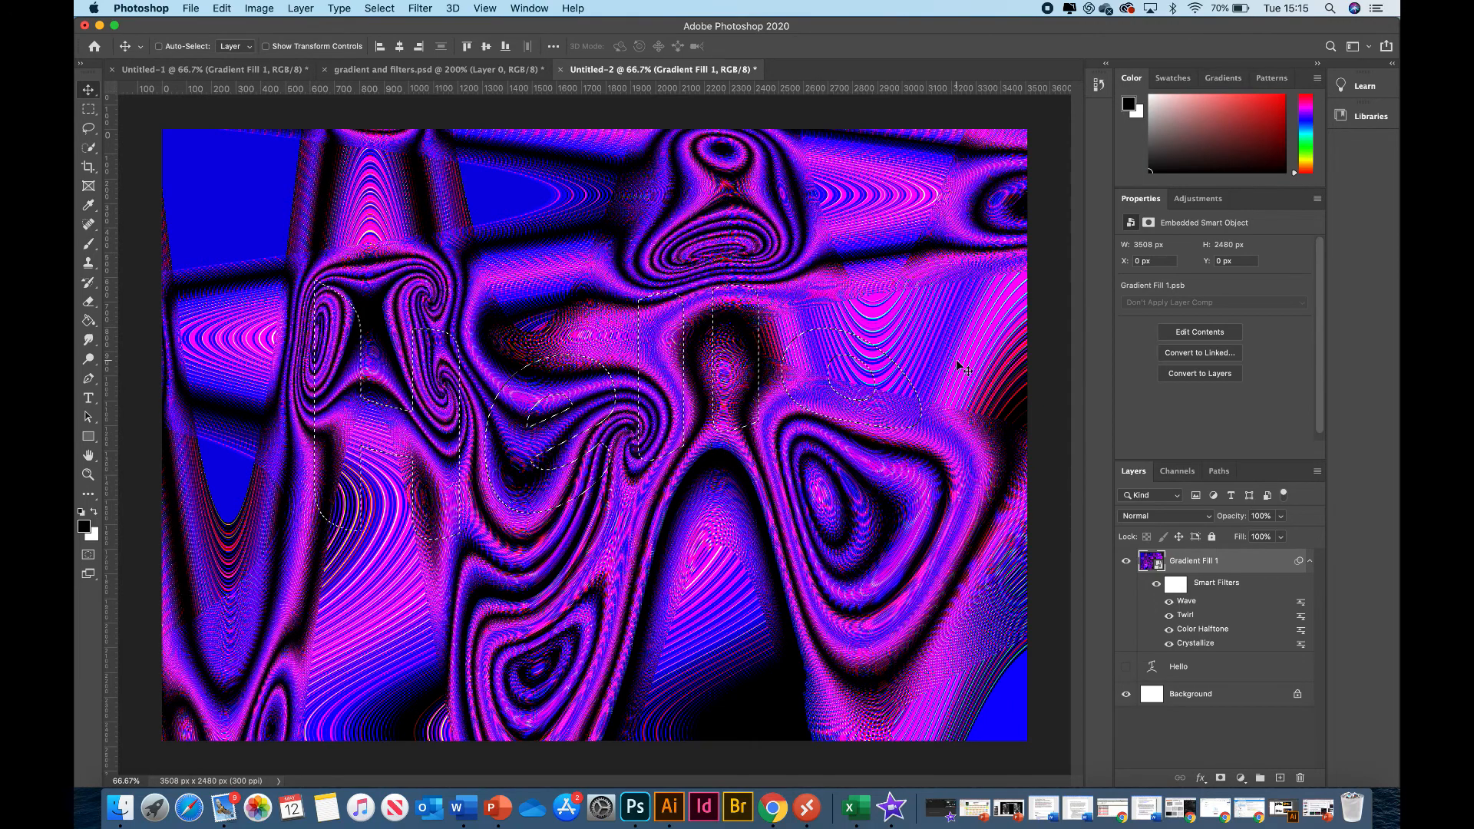
pyautogui.click(1220, 779)
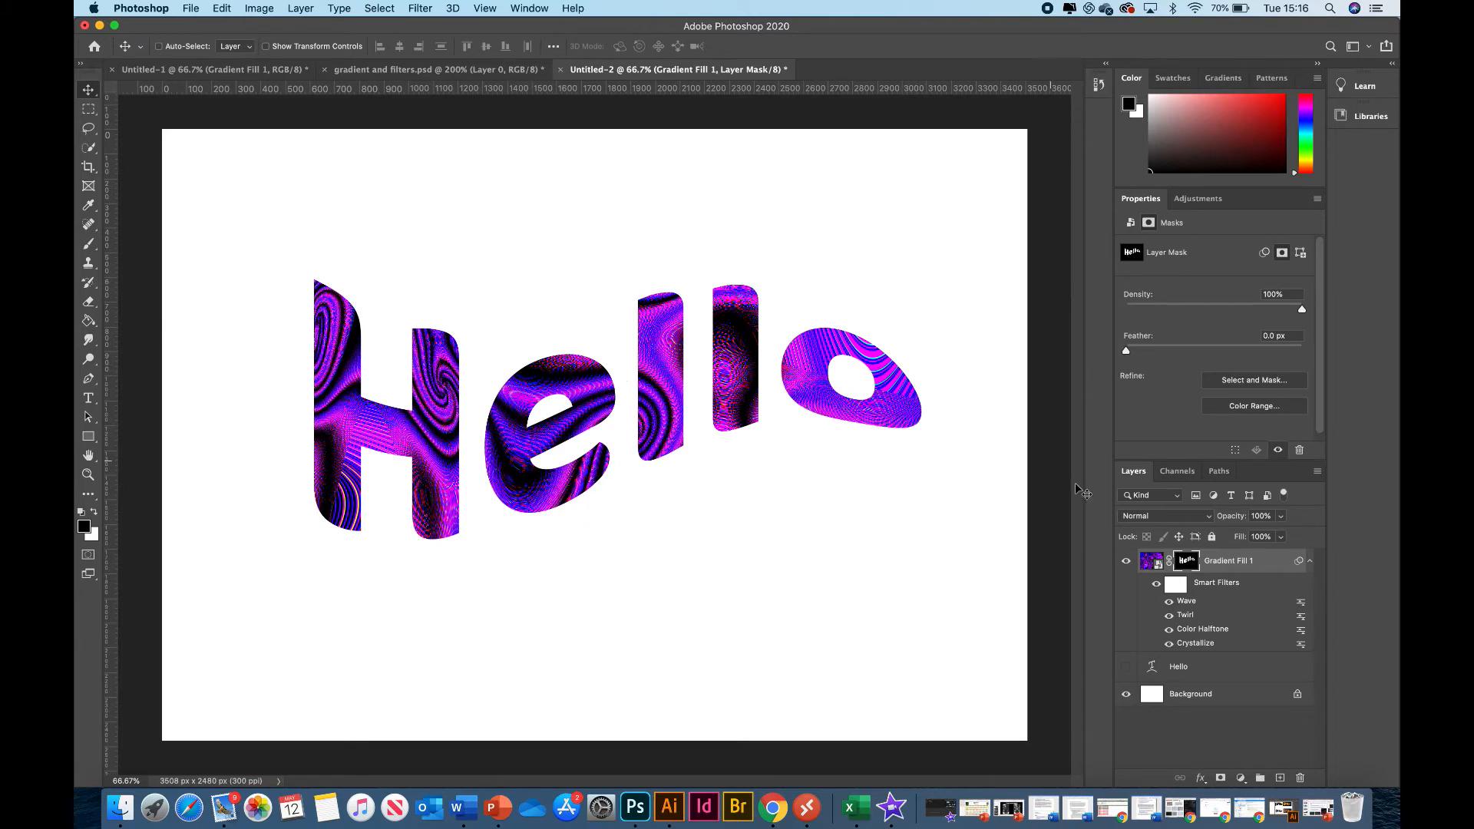
# - Add a very dark purple Solid Color fill layer above the Hello text and below the masked gradient
pyautogui.click(1225, 666)
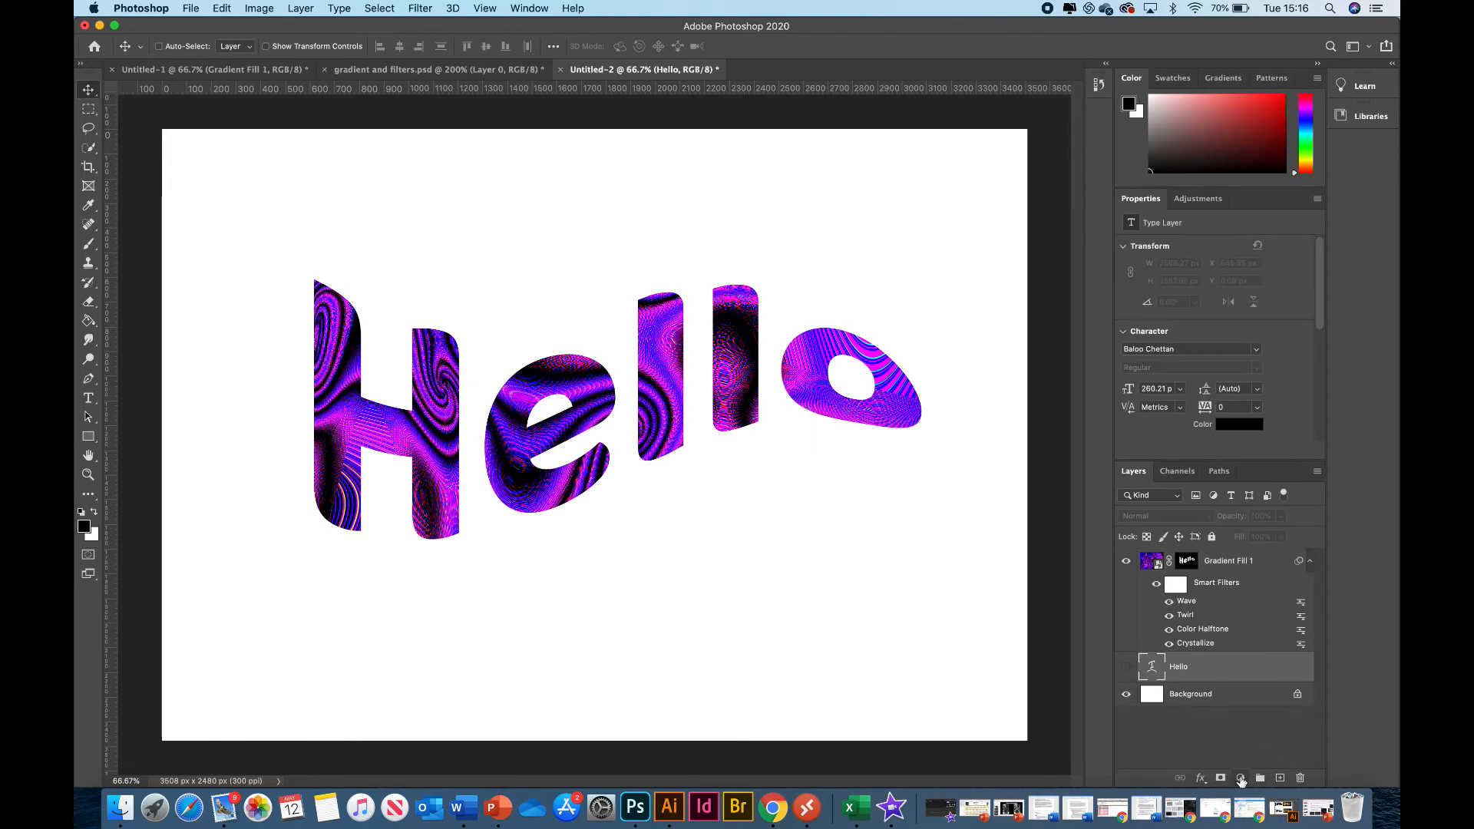
pyautogui.click(1241, 778)
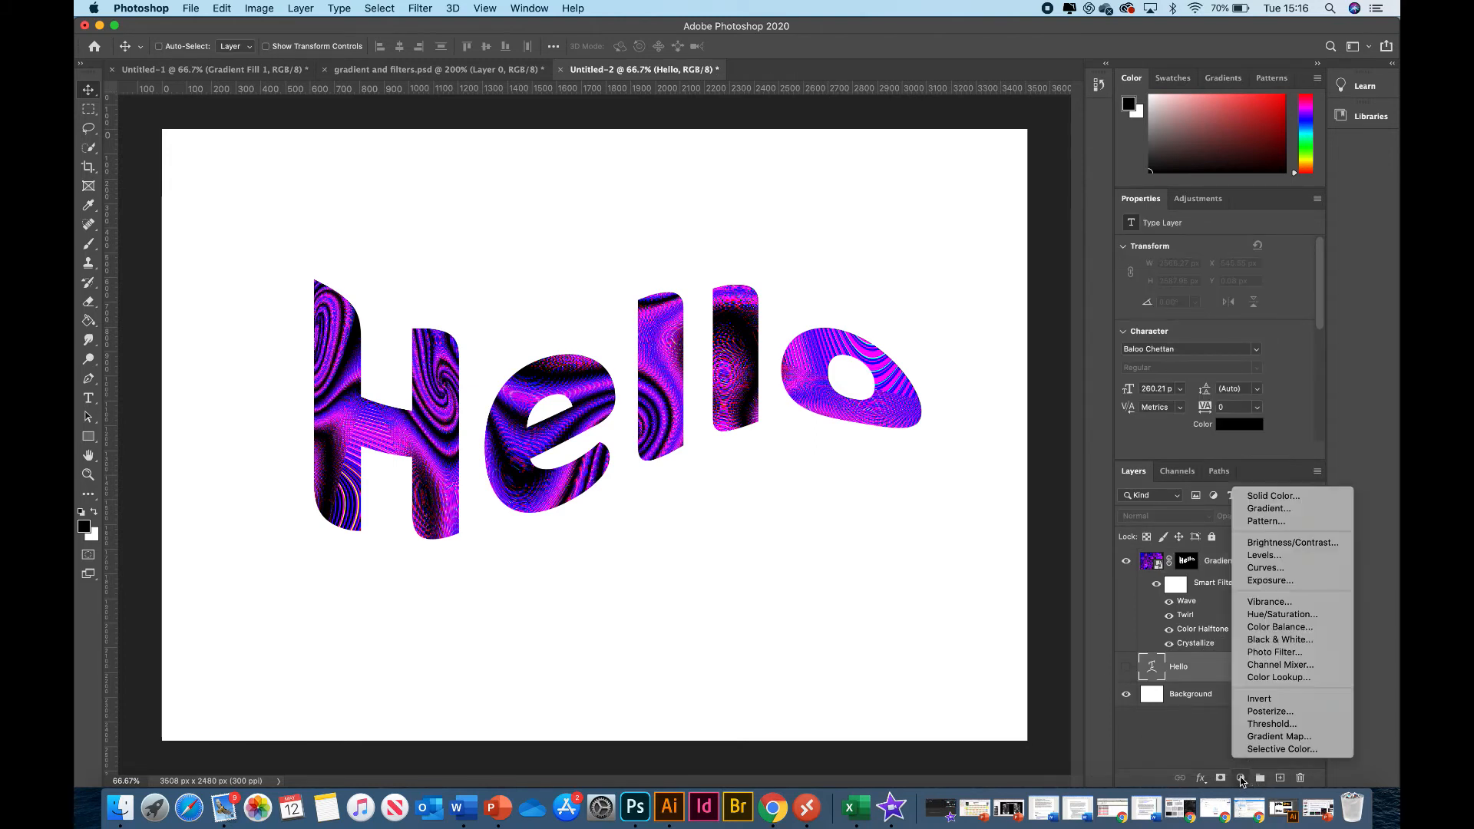
pyautogui.click(1274, 497)
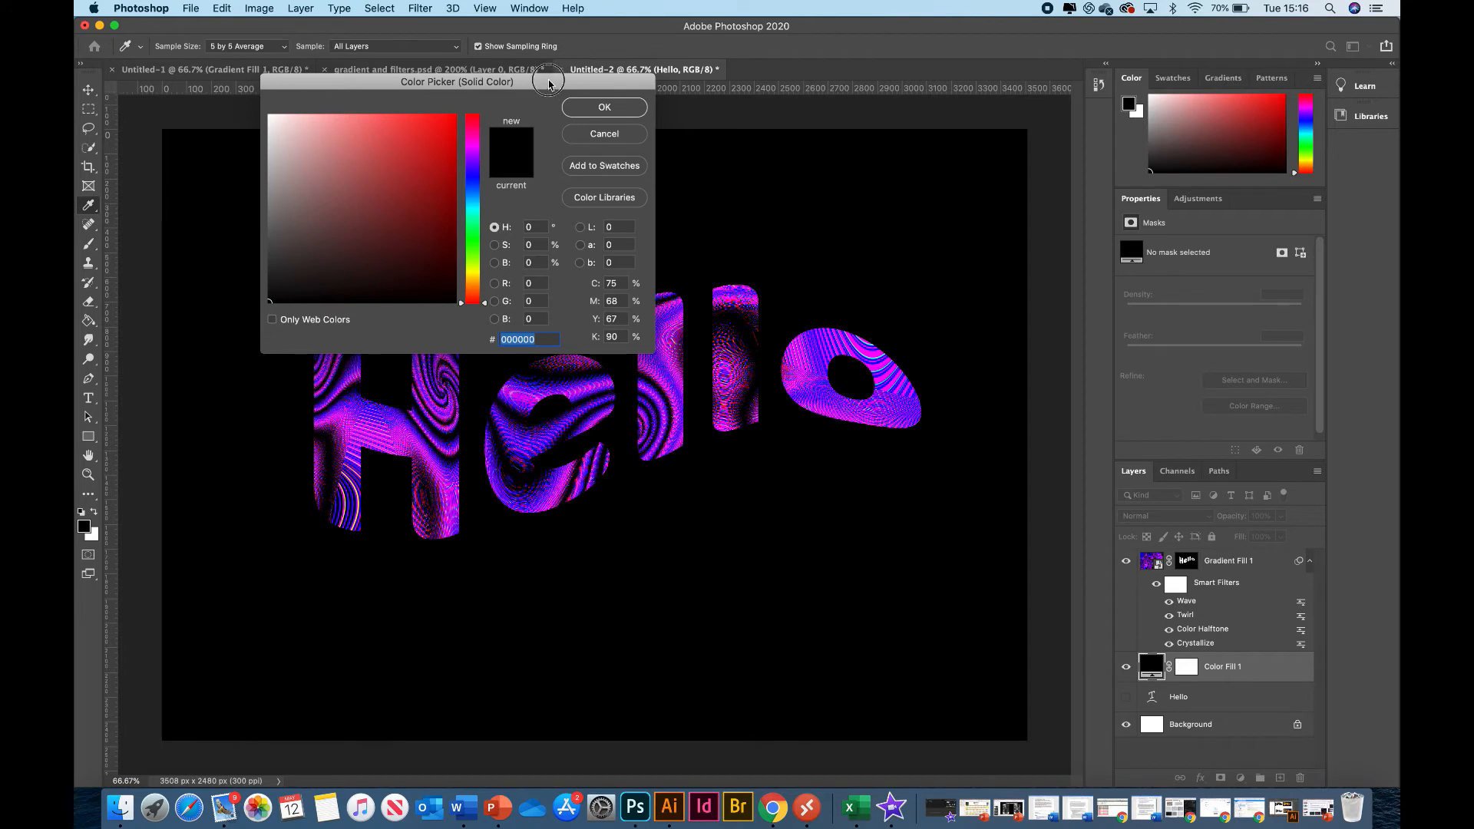
pyautogui.moveTo(552, 82); pyautogui.dragTo(658, 27)
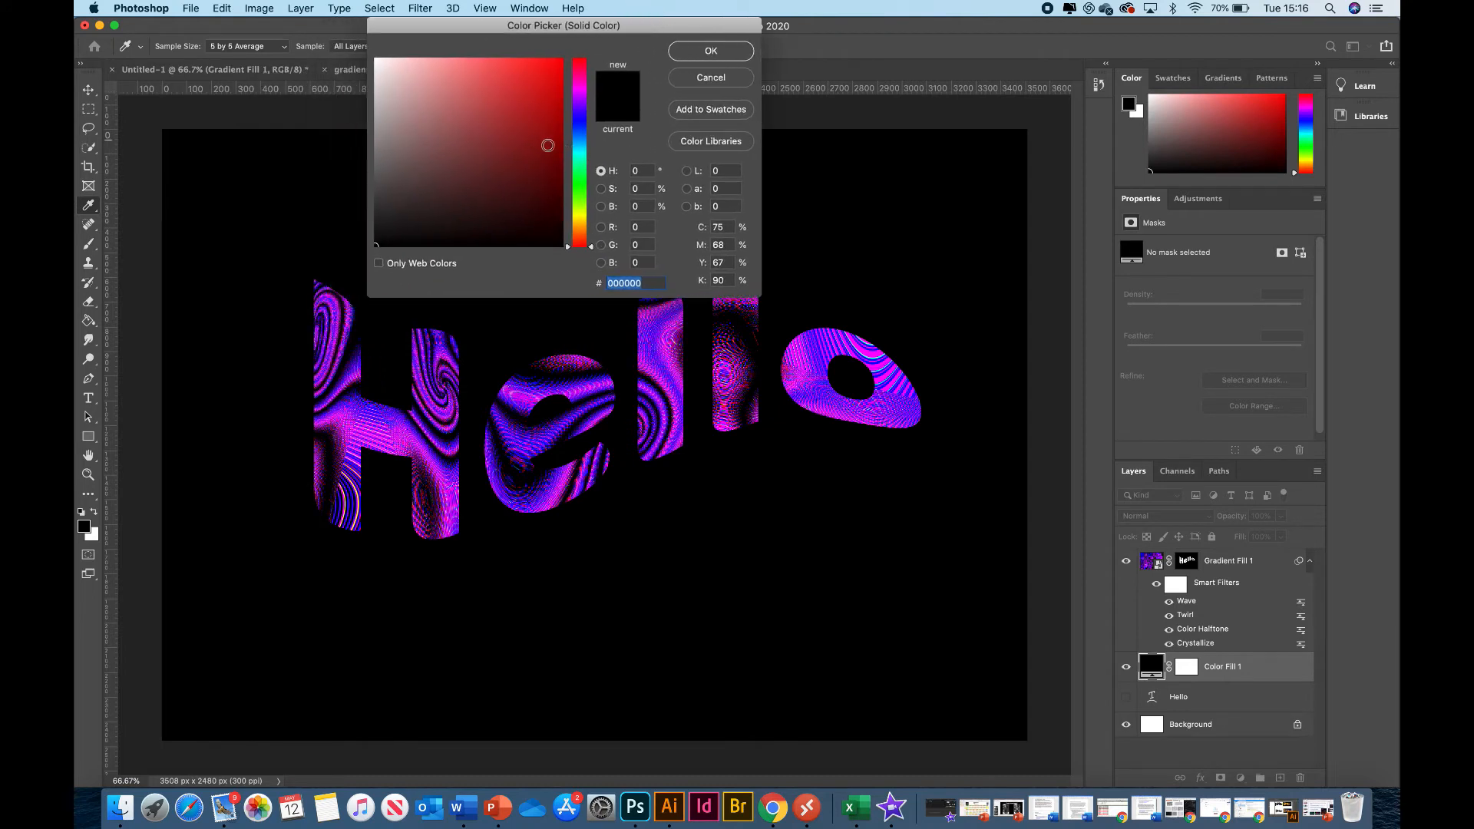
pyautogui.click(579, 135)
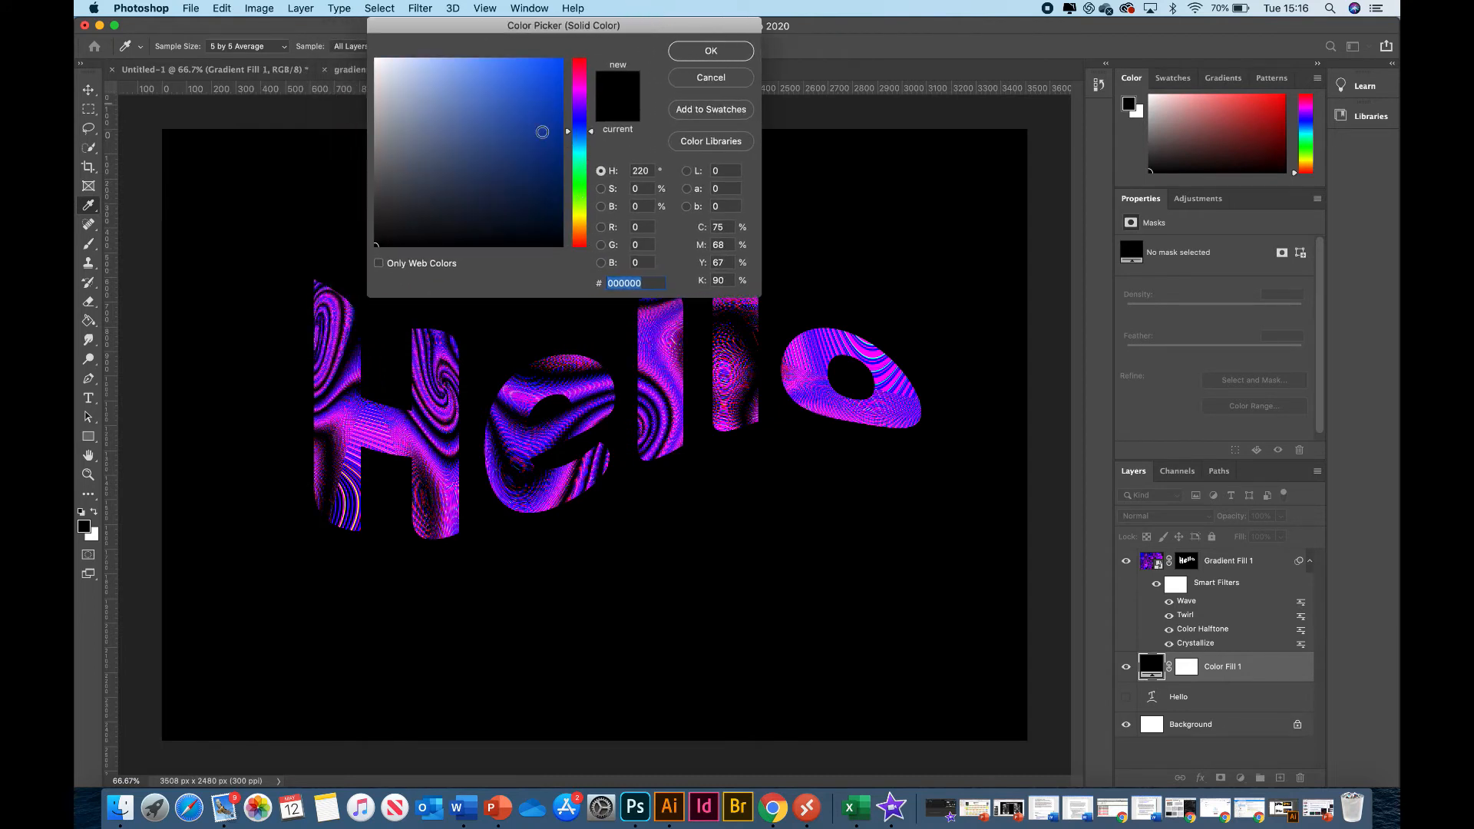
pyautogui.click(561, 213)
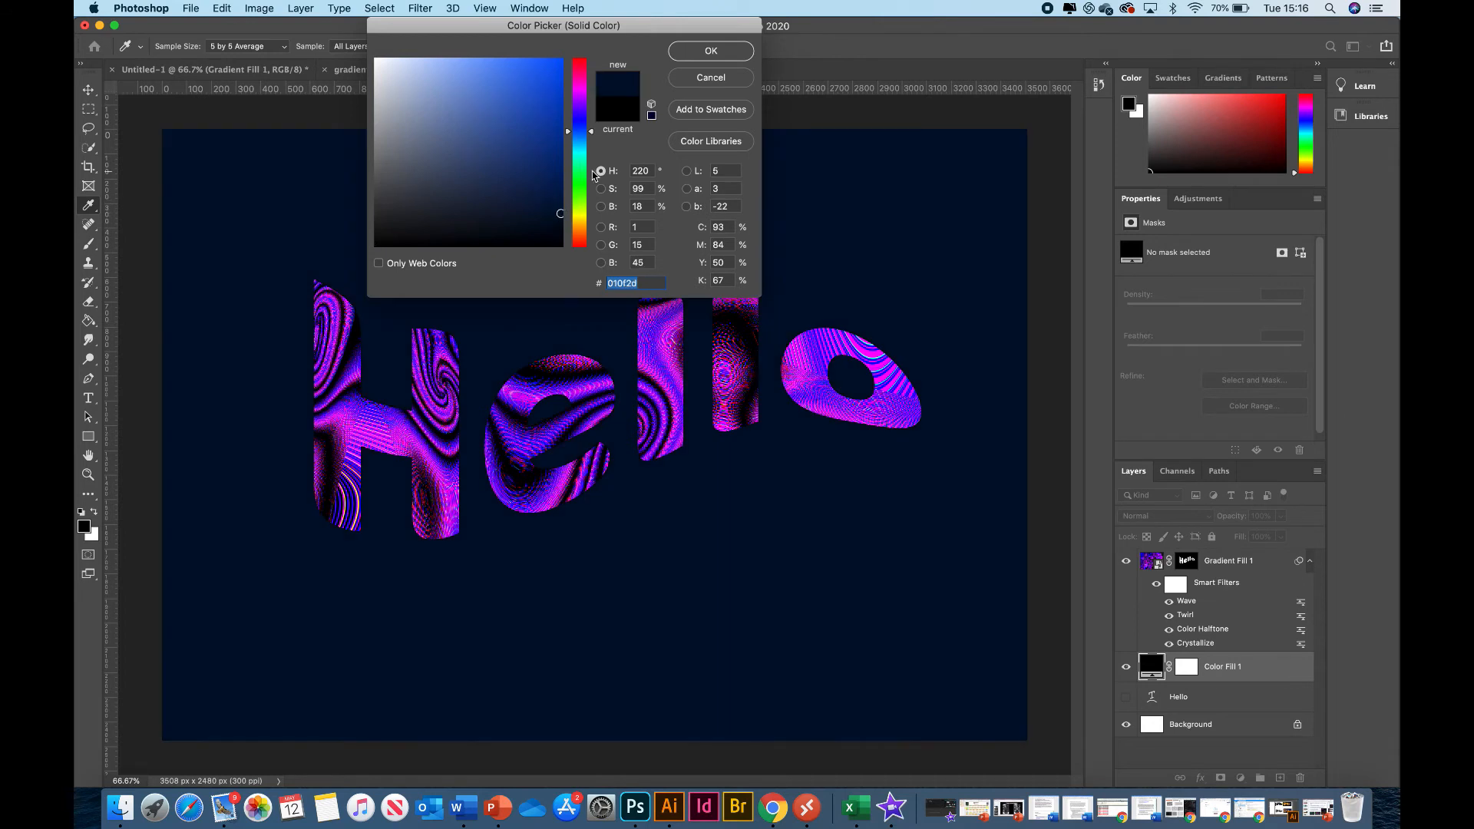
pyautogui.click(581, 110)
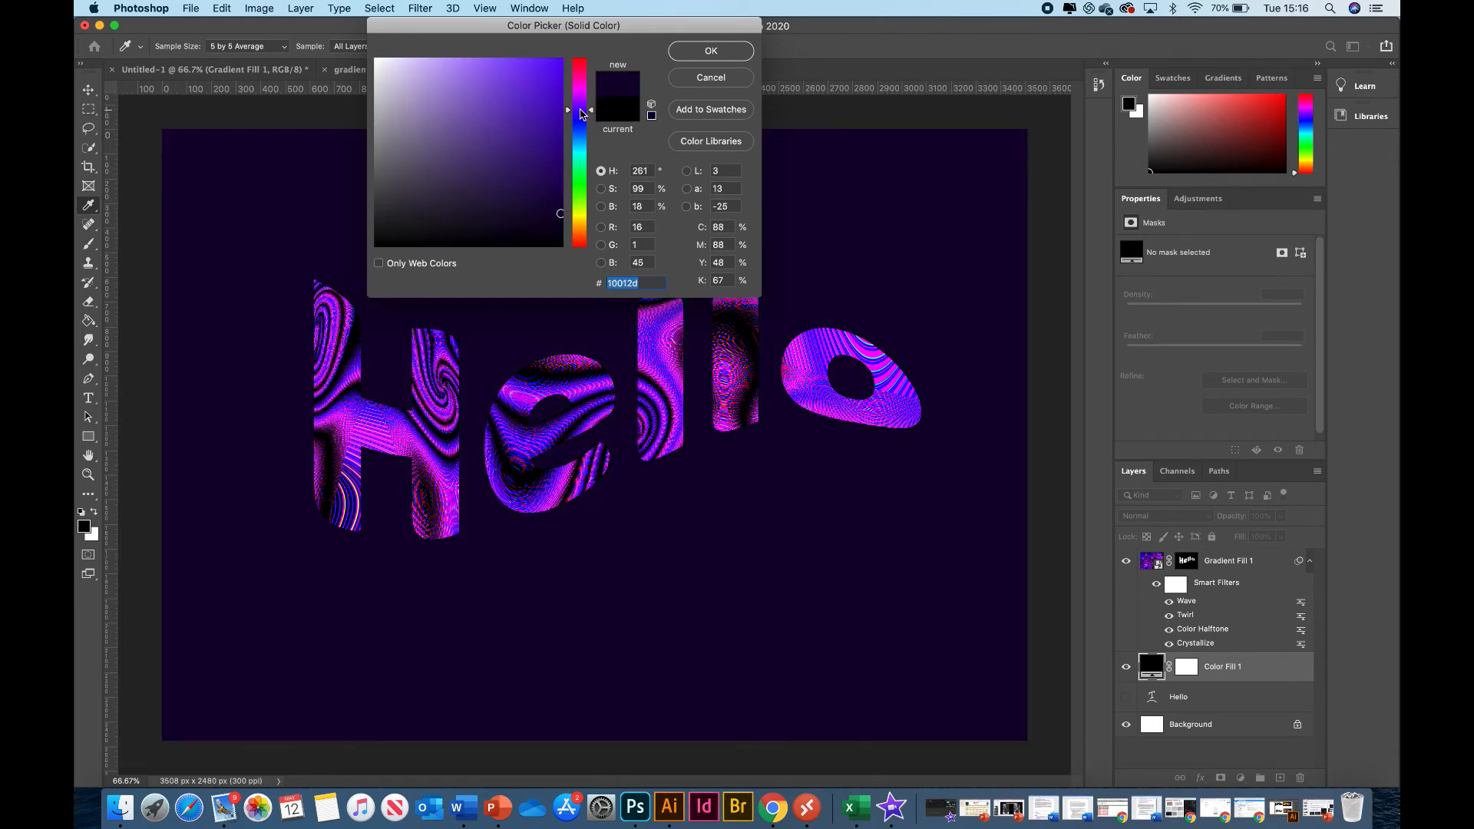
pyautogui.click(581, 109)
pyautogui.click(686, 52)
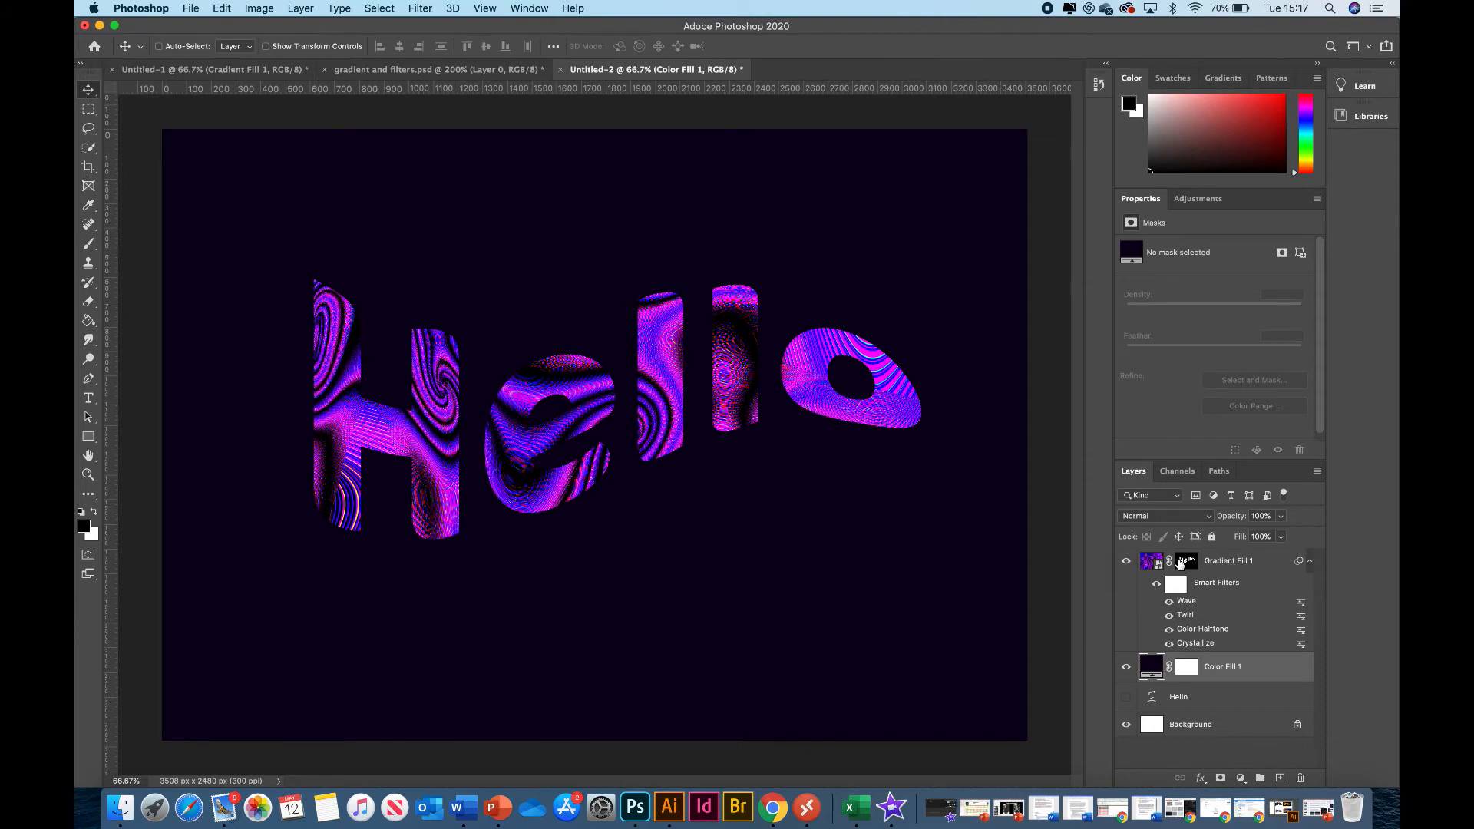
# - Open the masked gradient layer's layer styles and add a Stroke effect to the lettering
pyautogui.click(1270, 563)
pyautogui.doubleClick(1271, 563)
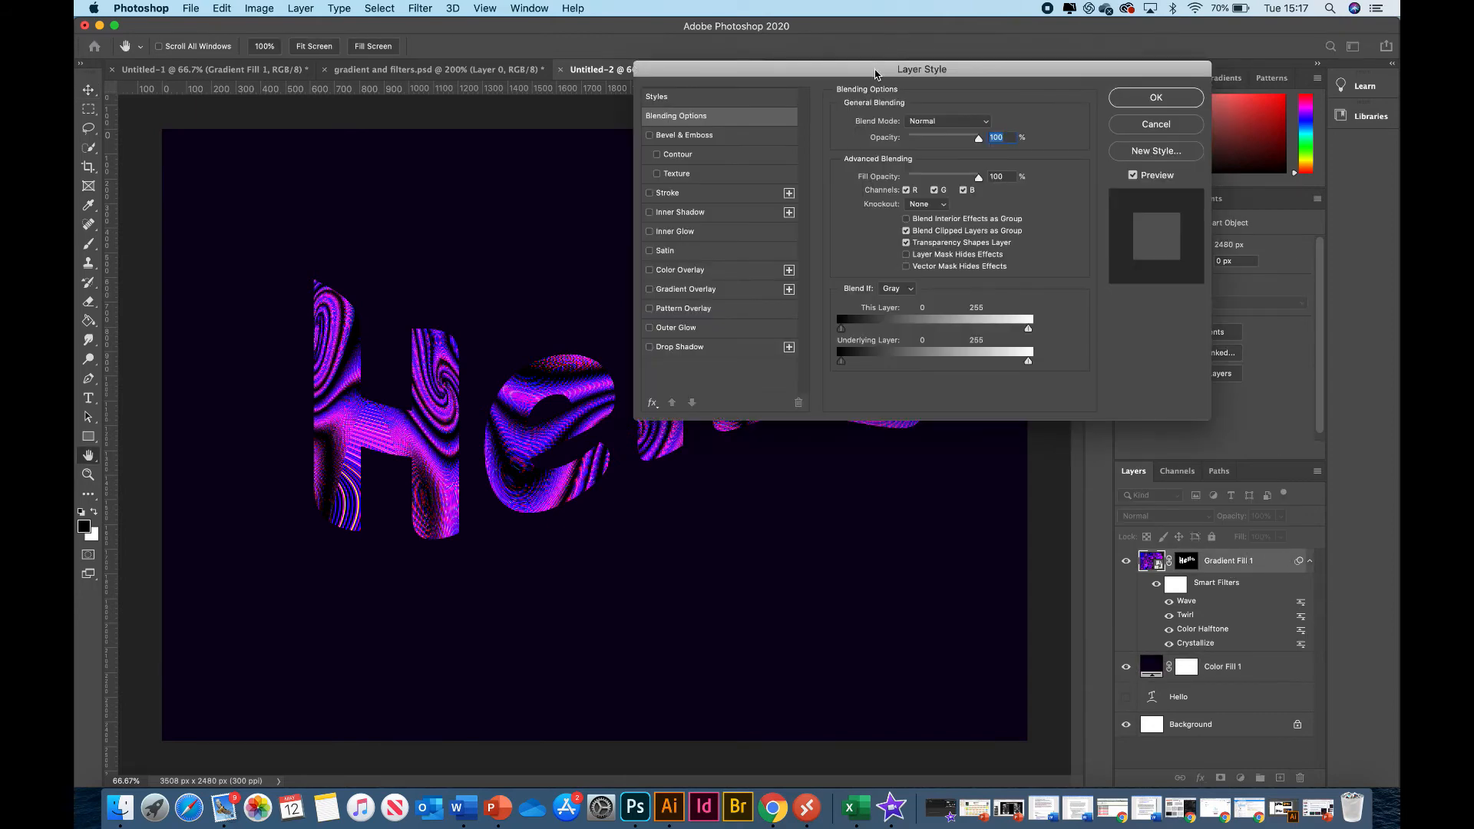
pyautogui.moveTo(879, 67); pyautogui.dragTo(811, 167)
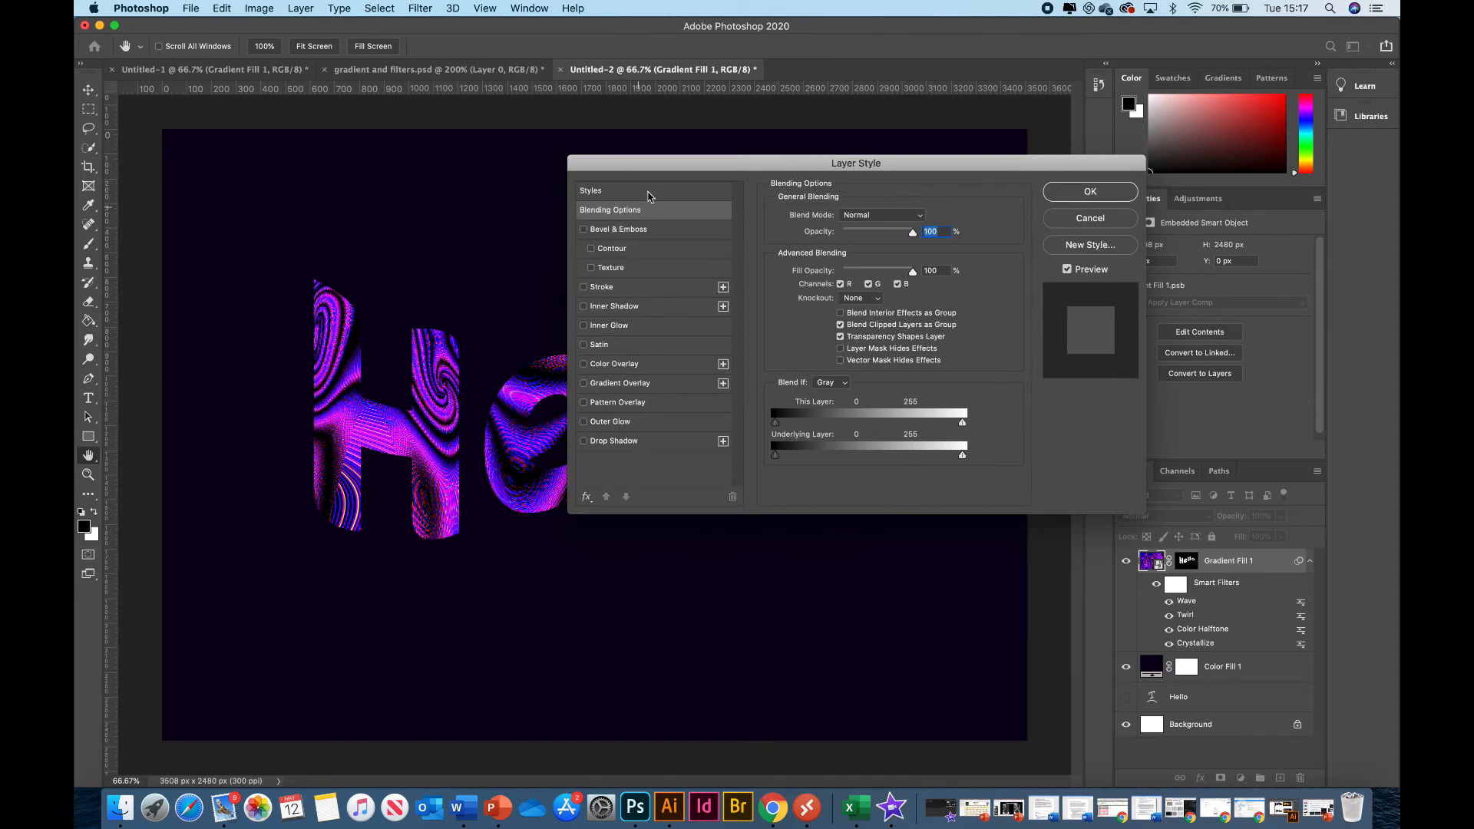
pyautogui.moveTo(655, 170); pyautogui.dragTo(831, 137)
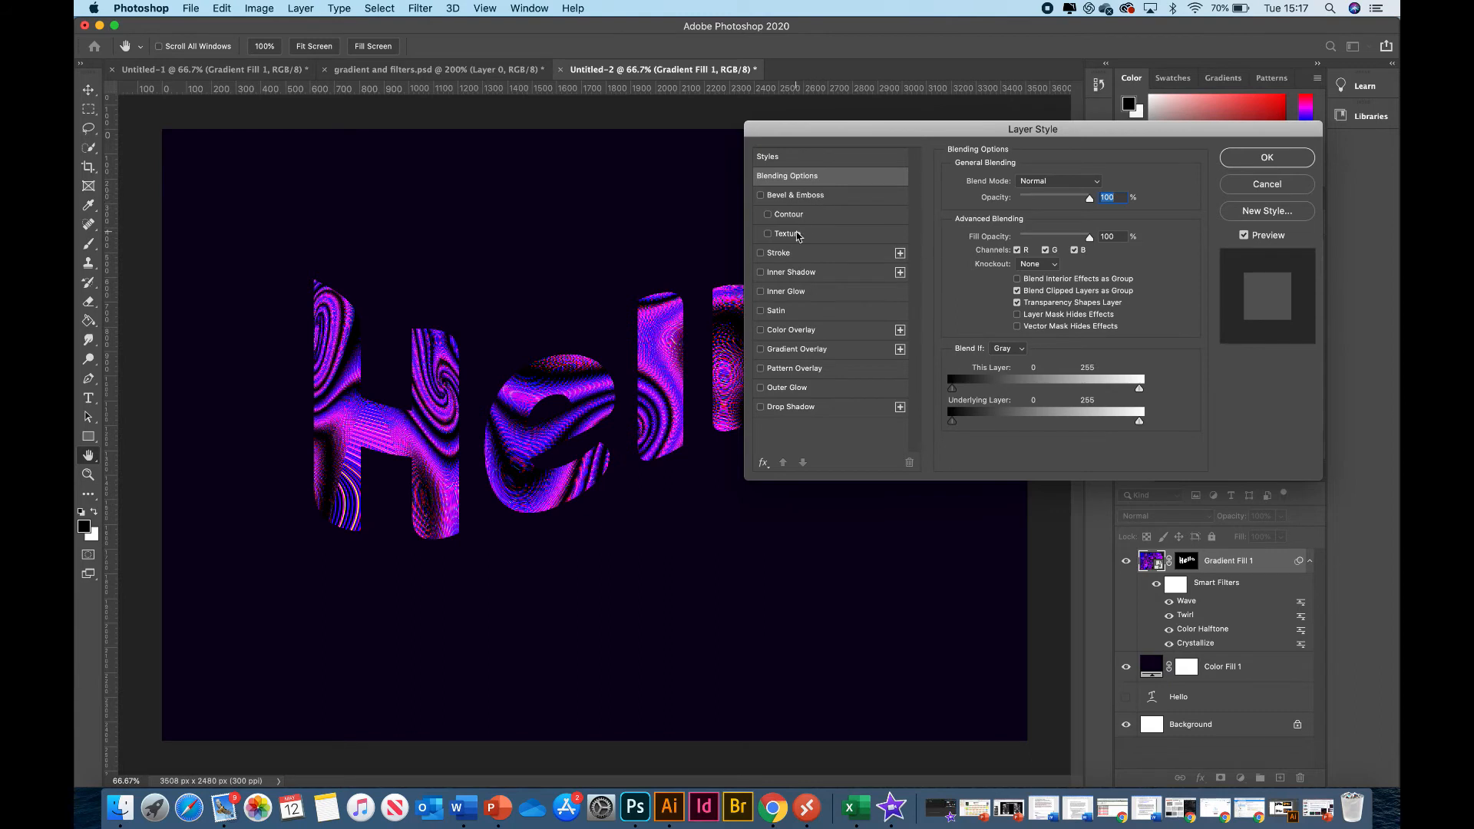
pyautogui.click(790, 256)
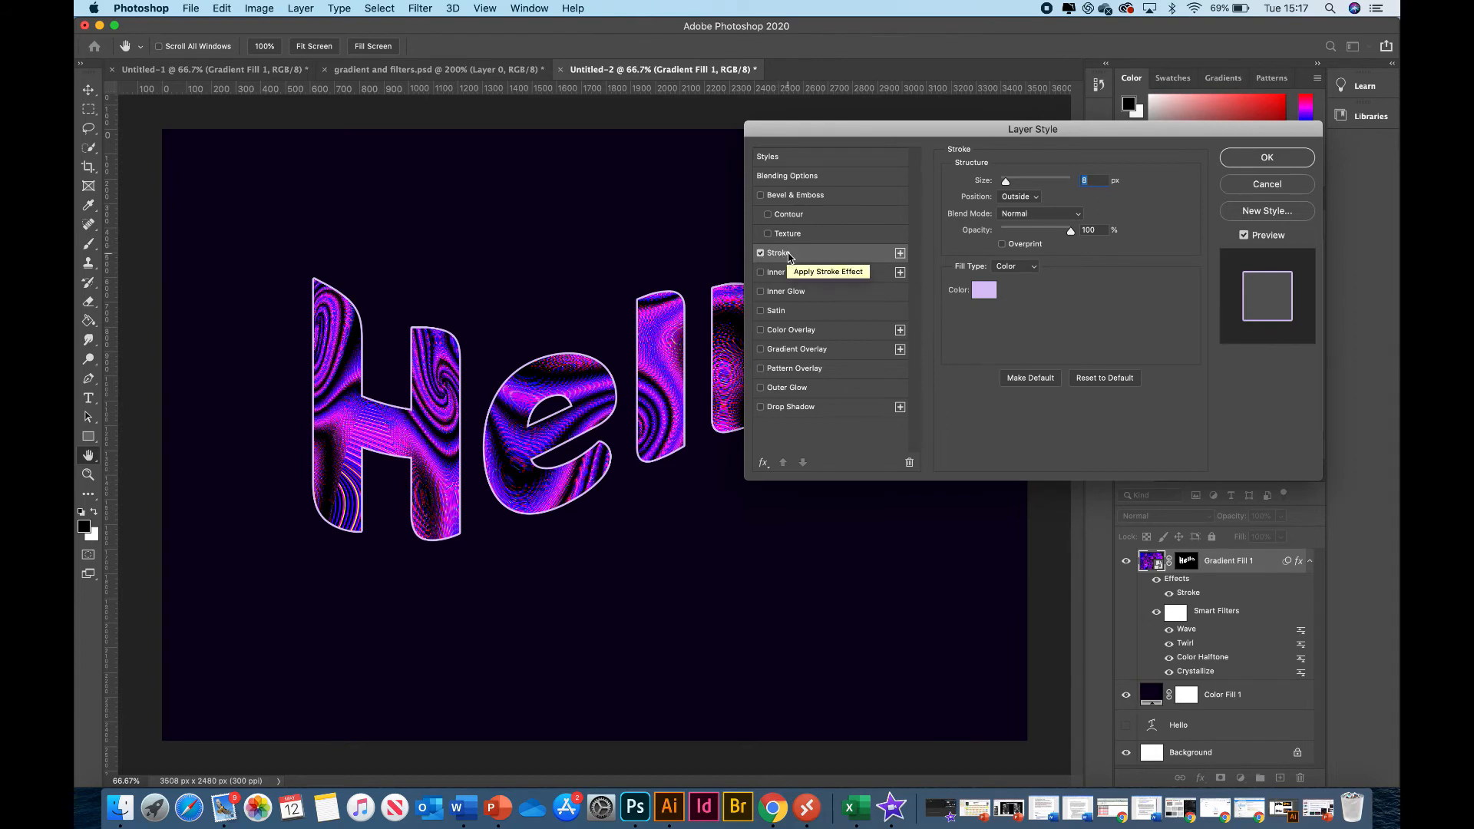
# - Try the Satin and Inner Glow effects on the lettering, switching each one off again
pyautogui.click(761, 311)
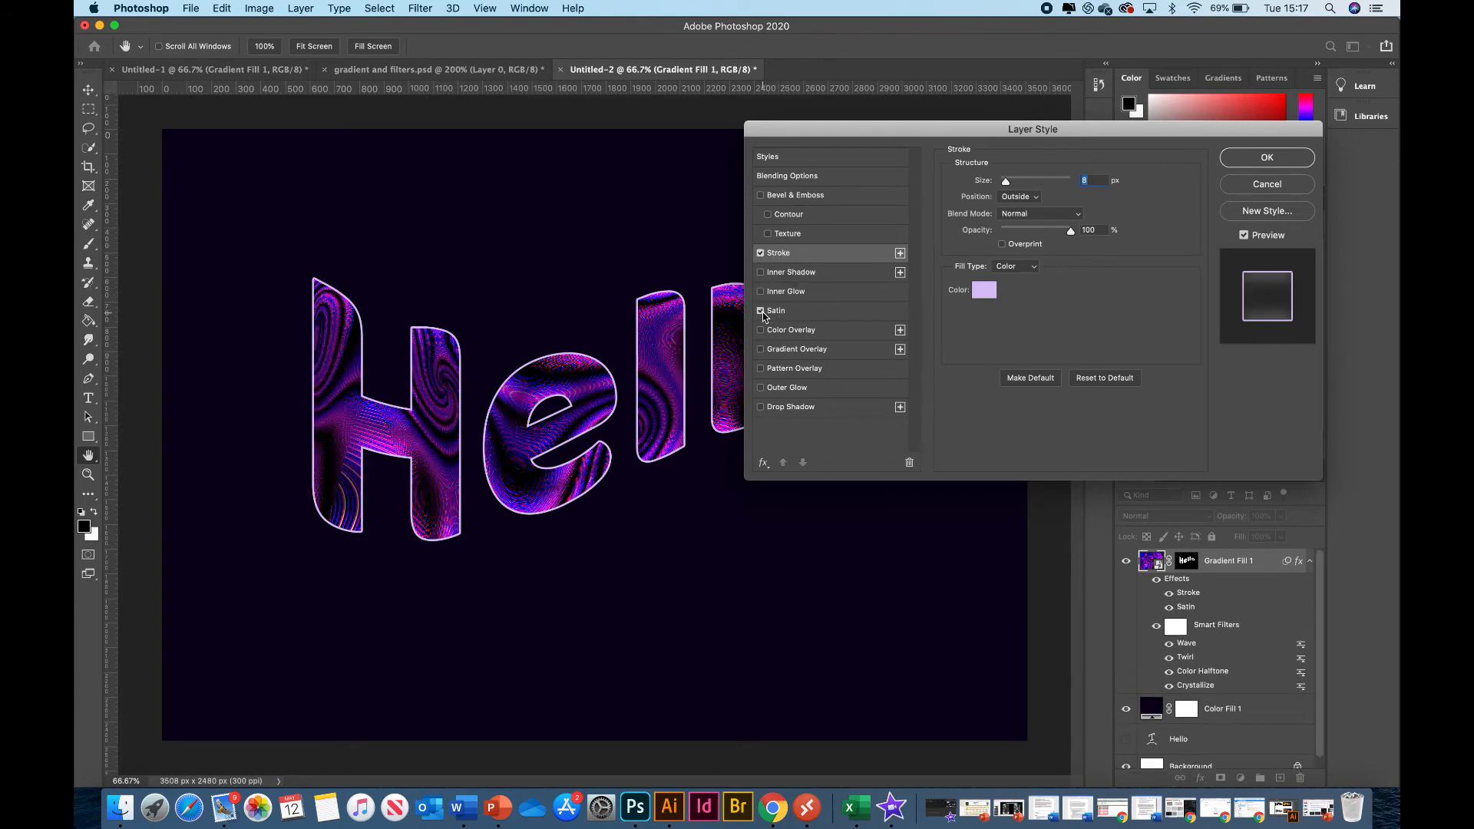
pyautogui.click(763, 312)
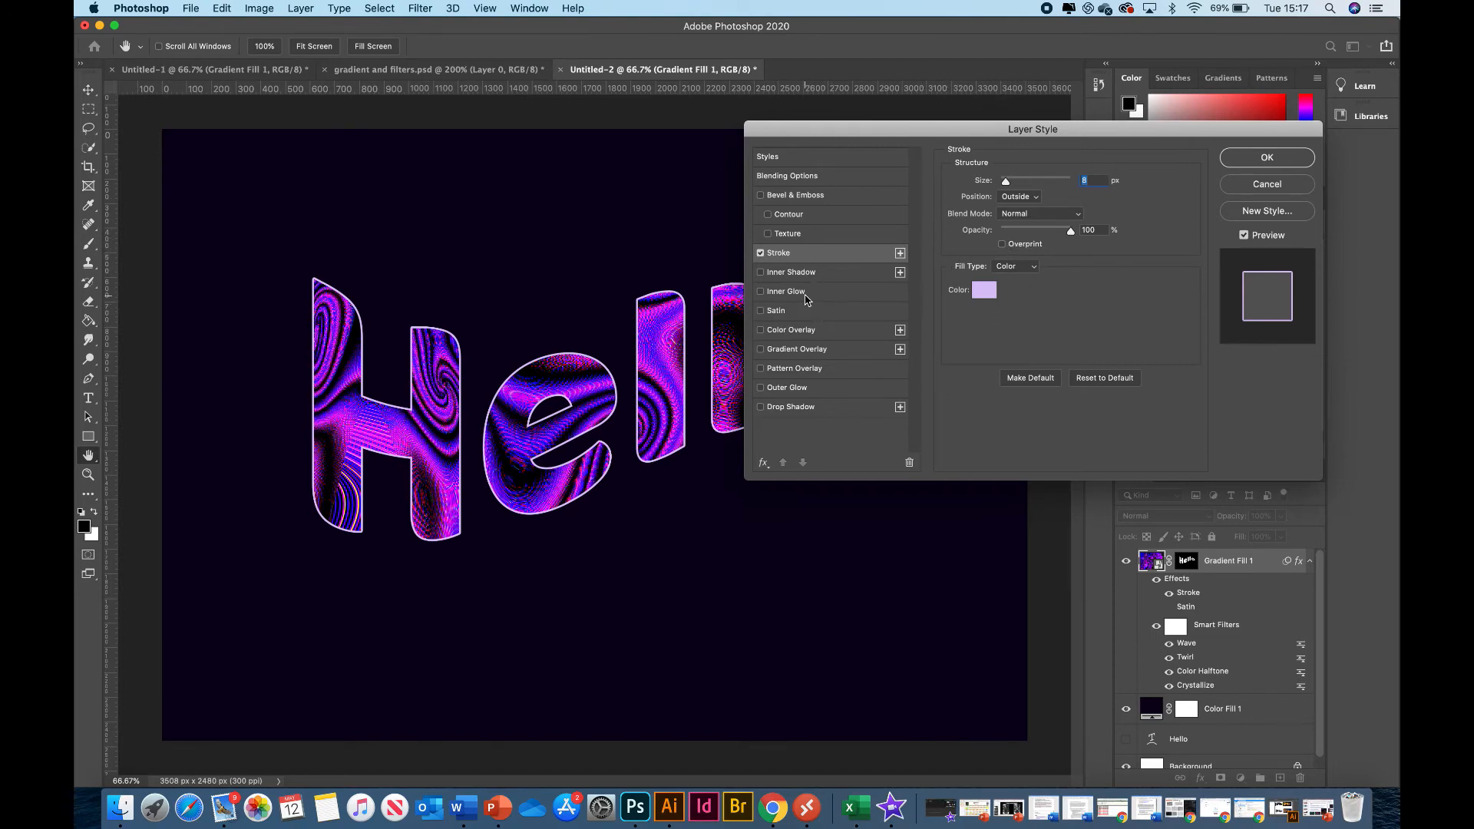
pyautogui.click(804, 296)
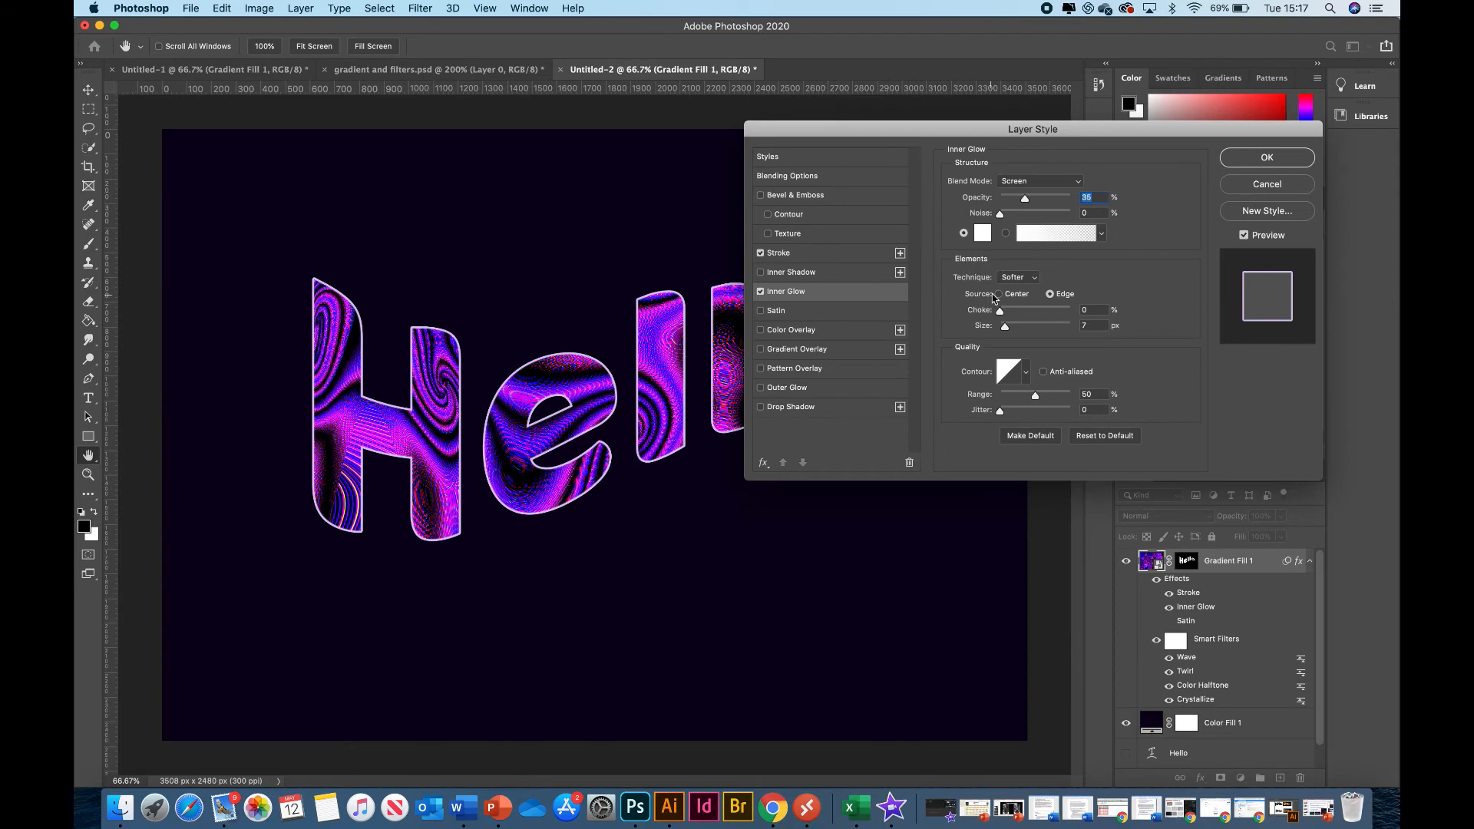
pyautogui.click(763, 294)
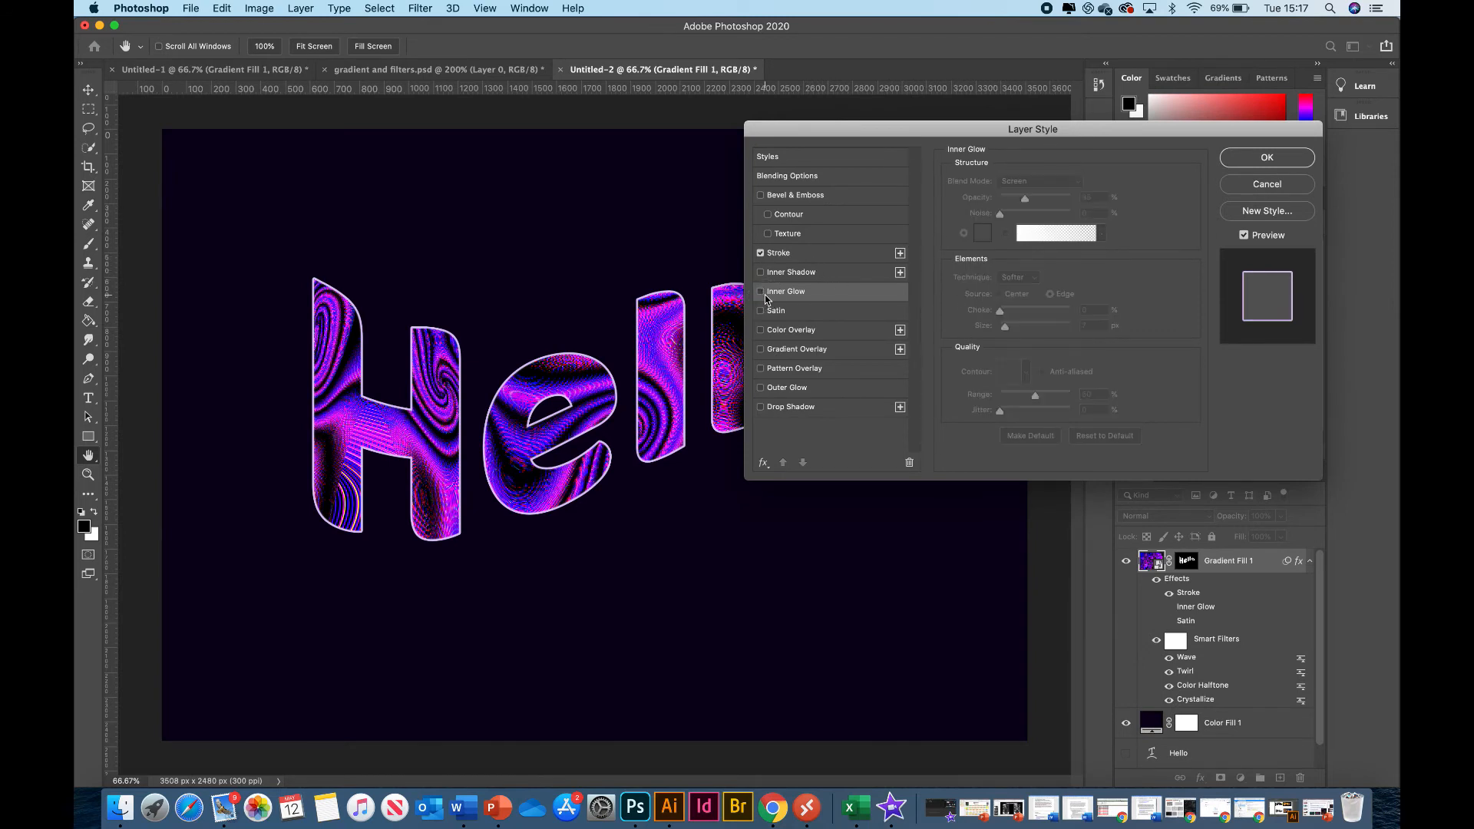
# - Set the lettering's stroke to 13 px, positioned Outside, with 82% opacity
pyautogui.click(795, 256)
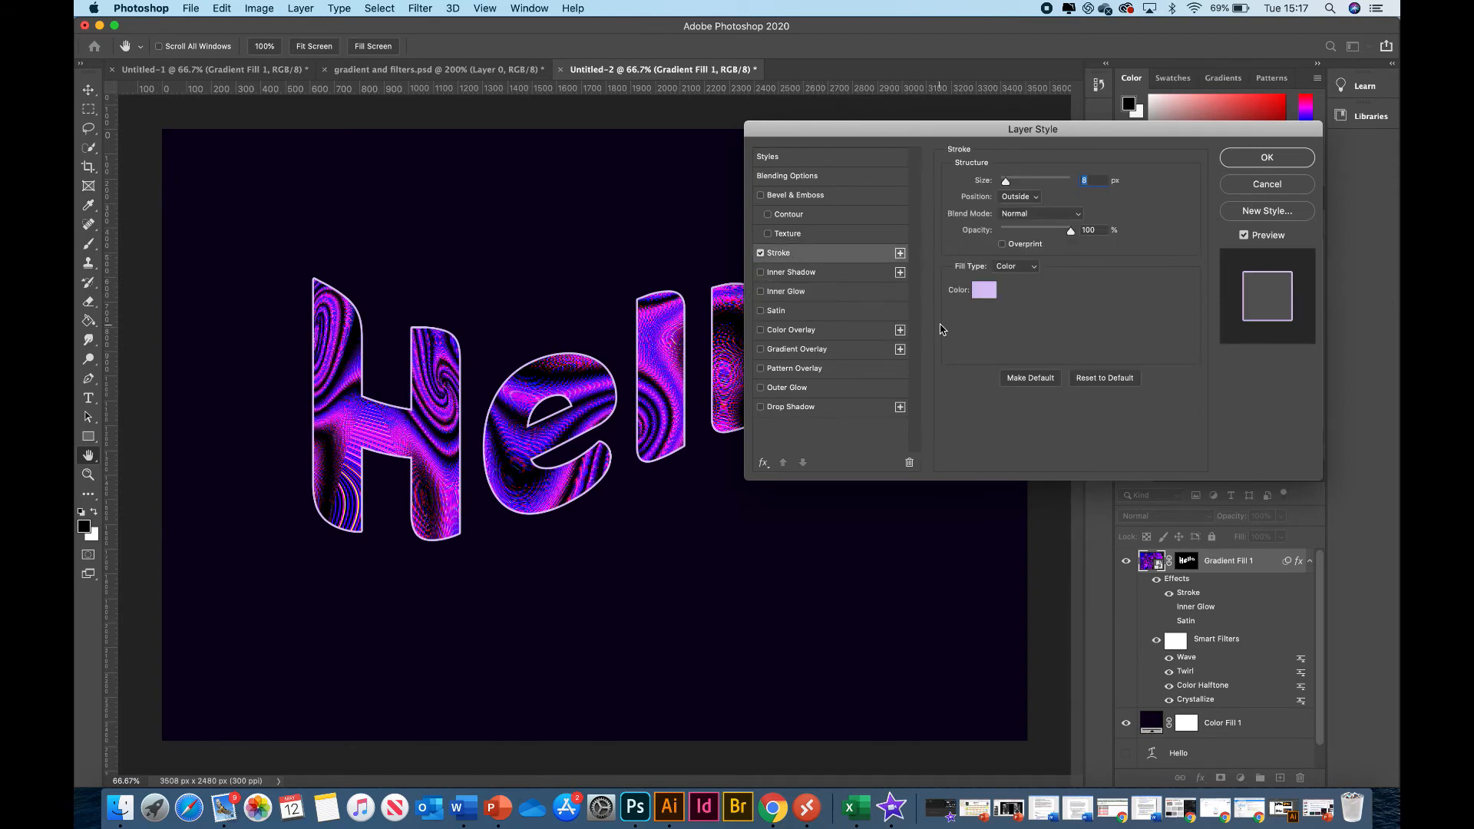
pyautogui.moveTo(954, 136); pyautogui.dragTo(1008, 95)
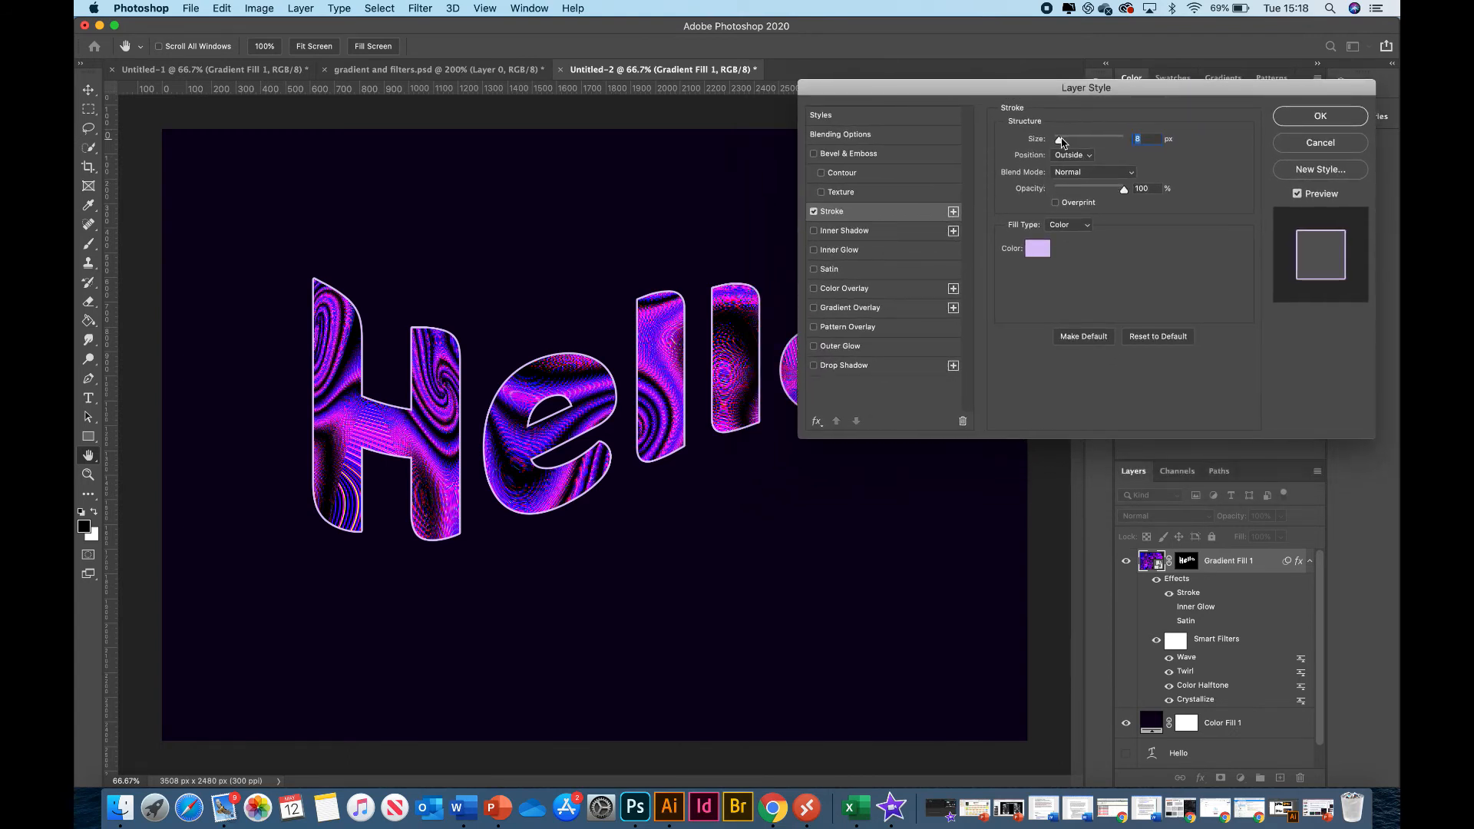
pyautogui.moveTo(1060, 142)
pyautogui.mouseDown()
pyautogui.moveTo(1073, 143)
pyautogui.moveTo(1060, 145)
pyautogui.mouseUp()
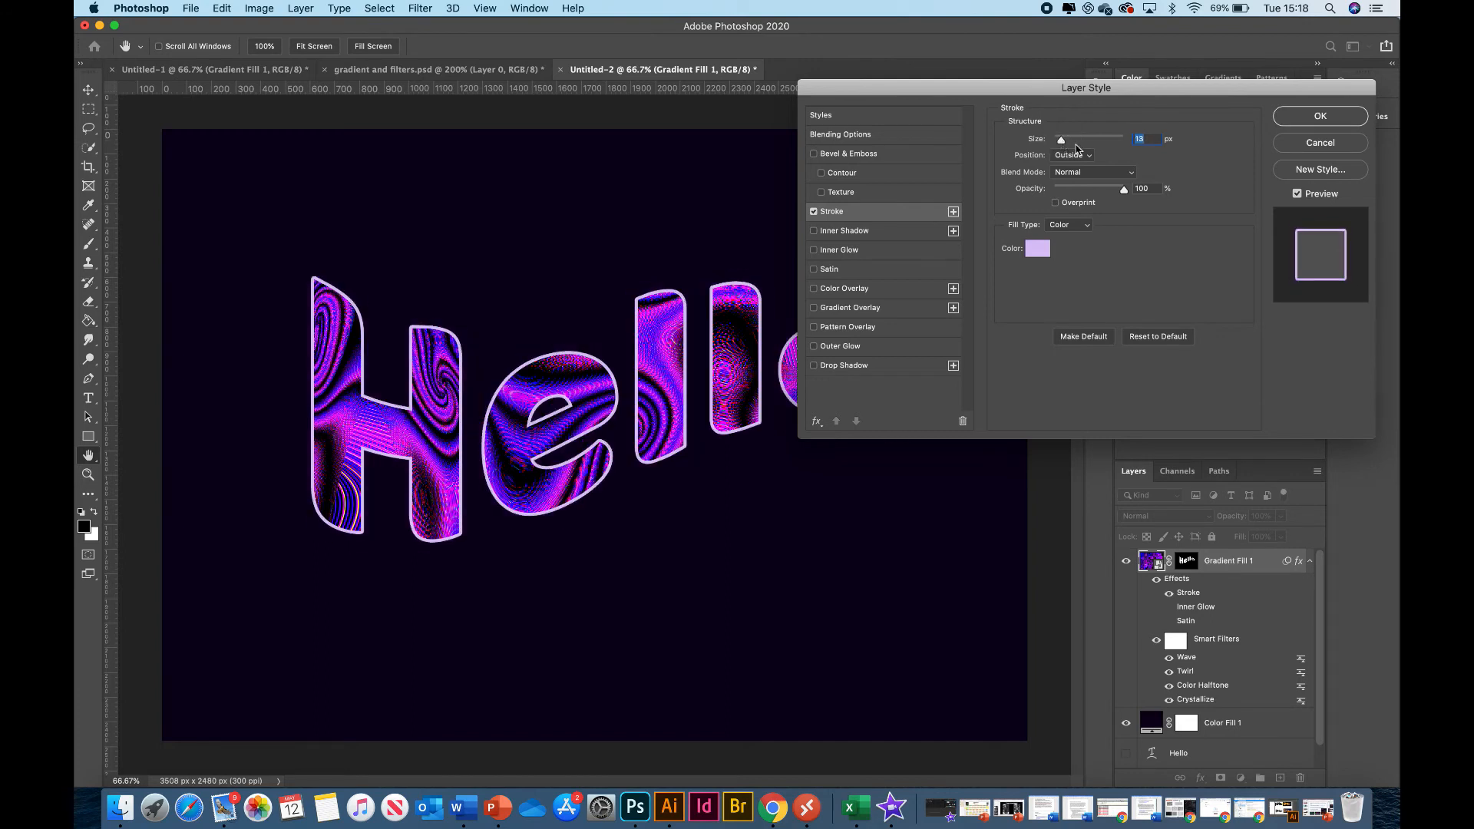
pyautogui.click(1090, 157)
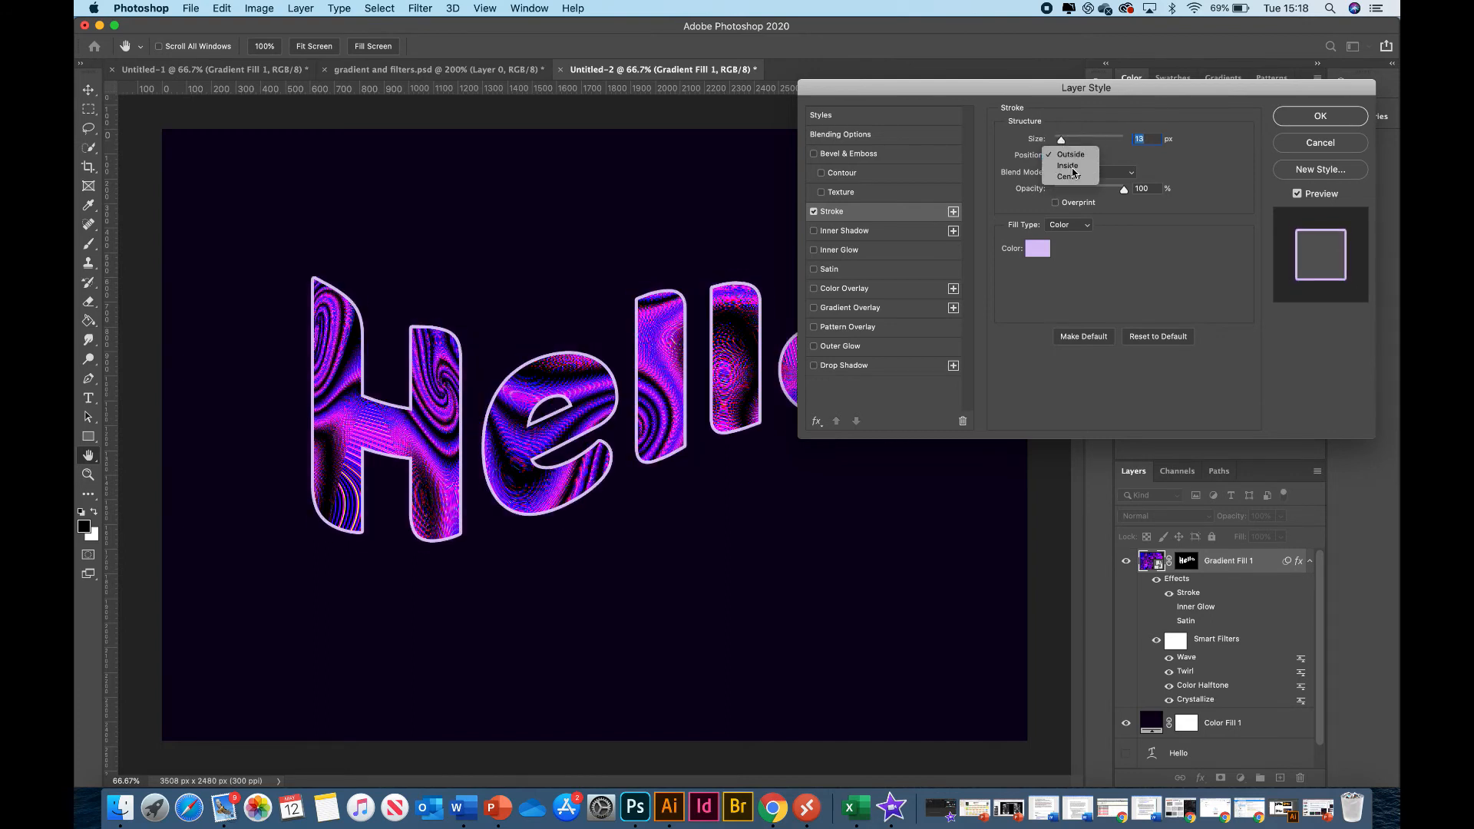
pyautogui.click(1075, 168)
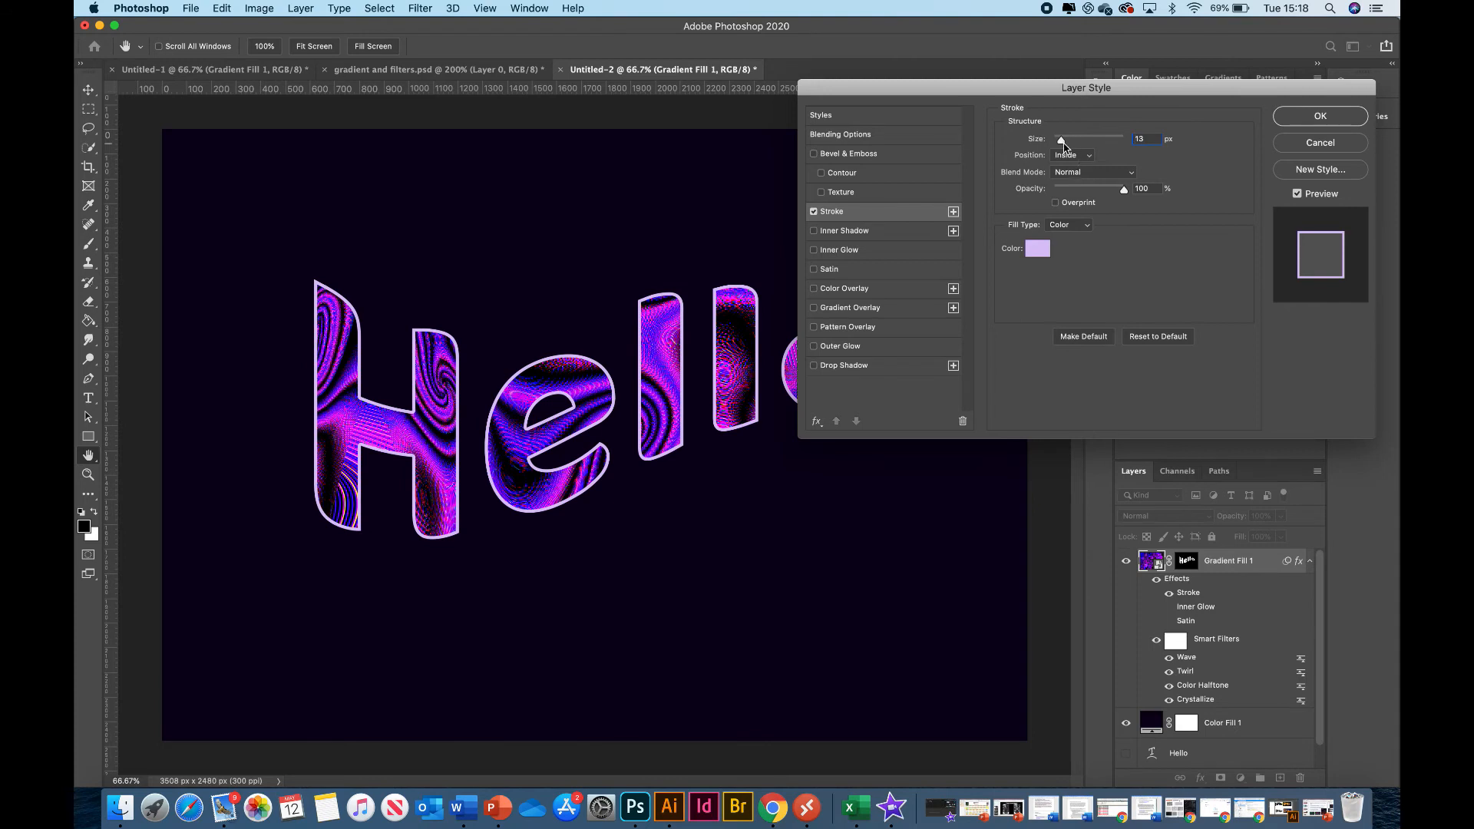
pyautogui.moveTo(1064, 145)
pyautogui.mouseDown()
pyautogui.moveTo(1081, 145)
pyautogui.moveTo(1061, 145)
pyautogui.mouseUp()
pyautogui.click(1086, 156)
pyautogui.click(1071, 142)
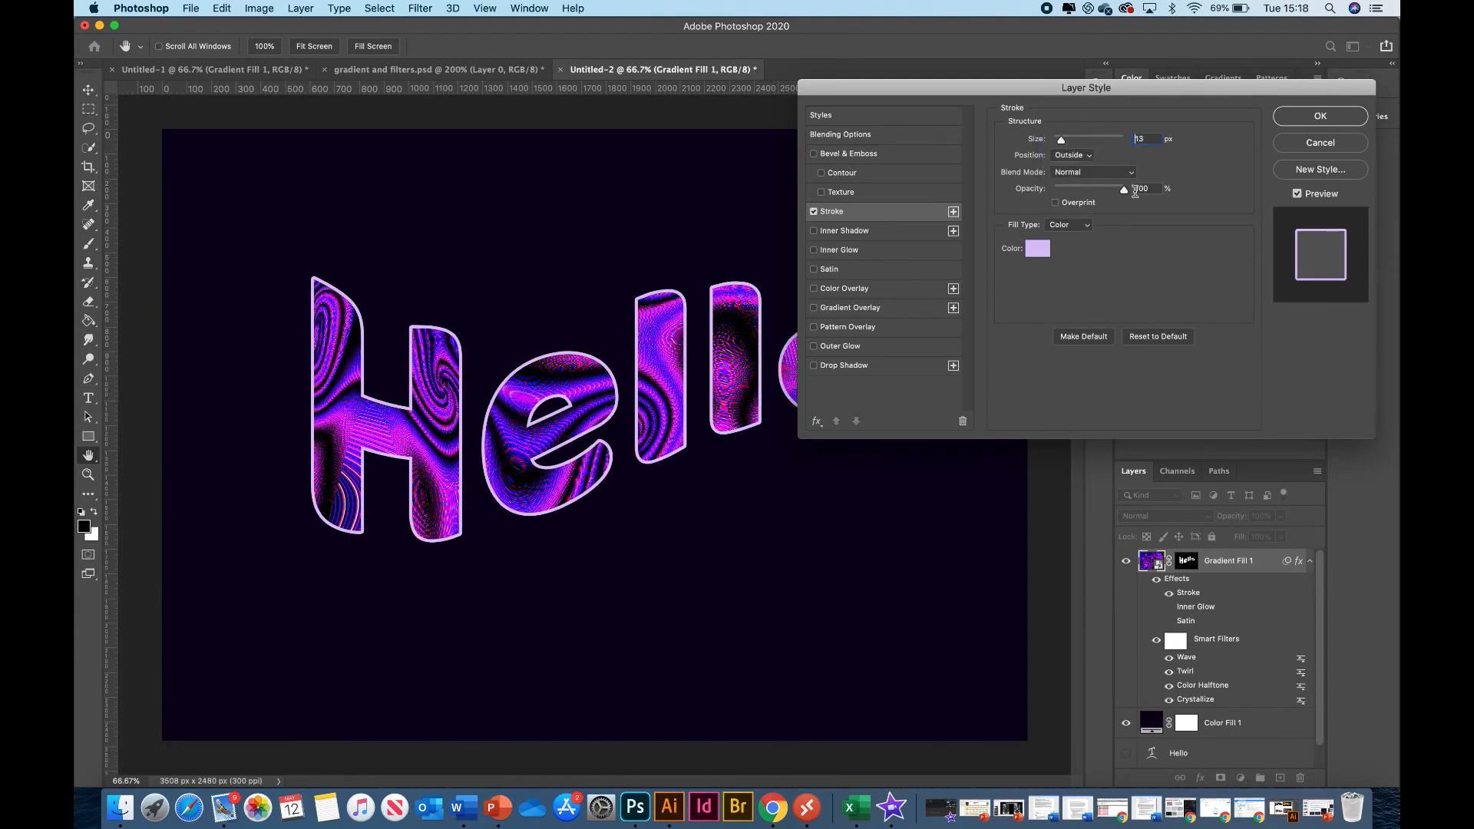
pyautogui.moveTo(1124, 191)
pyautogui.mouseDown()
pyautogui.moveTo(1093, 193)
pyautogui.moveTo(1112, 191)
pyautogui.mouseUp()
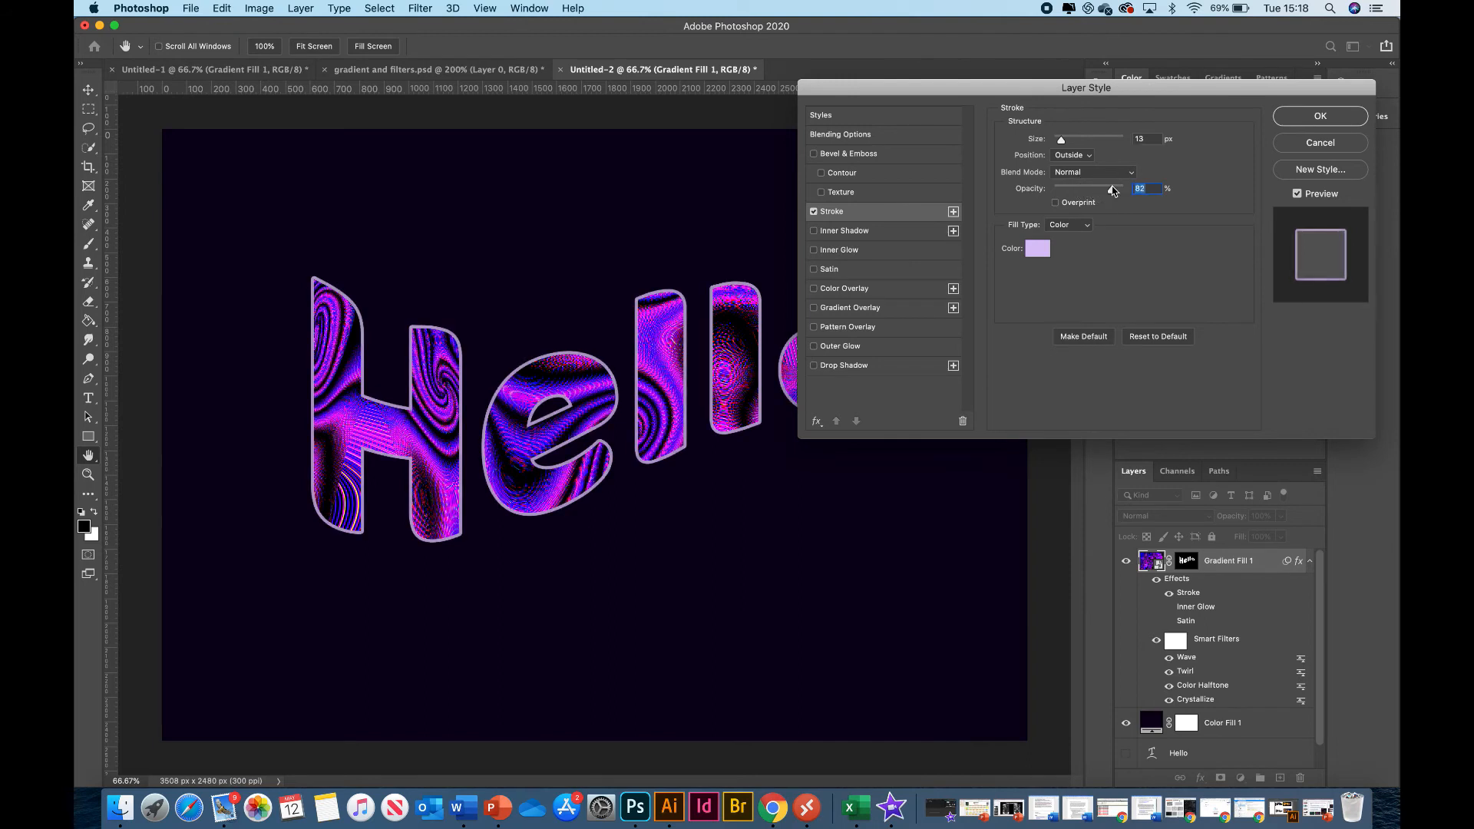
# - Change the stroke color to the bright pinkish purple d268ed
pyautogui.click(1036, 249)
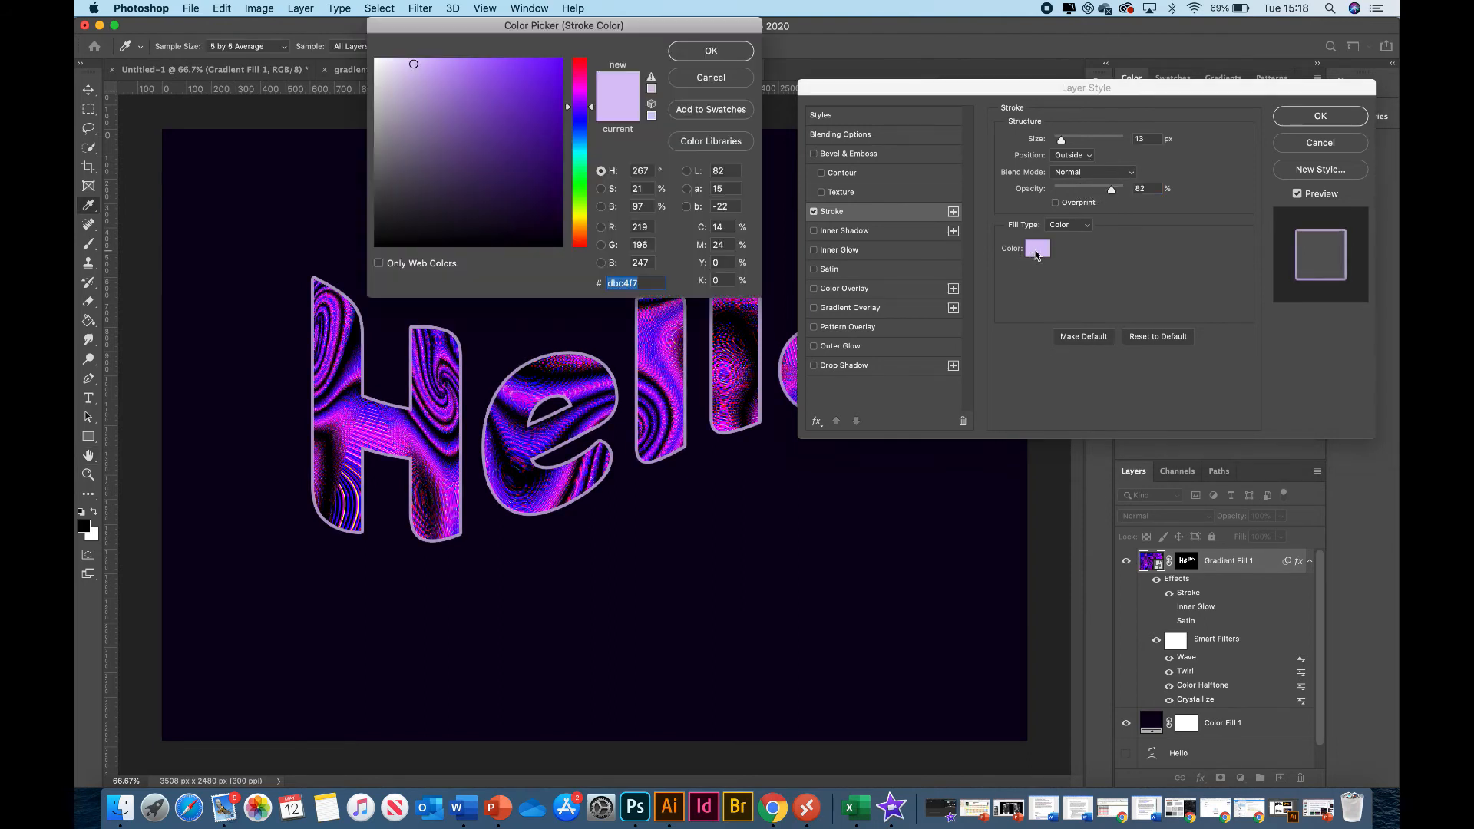
pyautogui.click(579, 99)
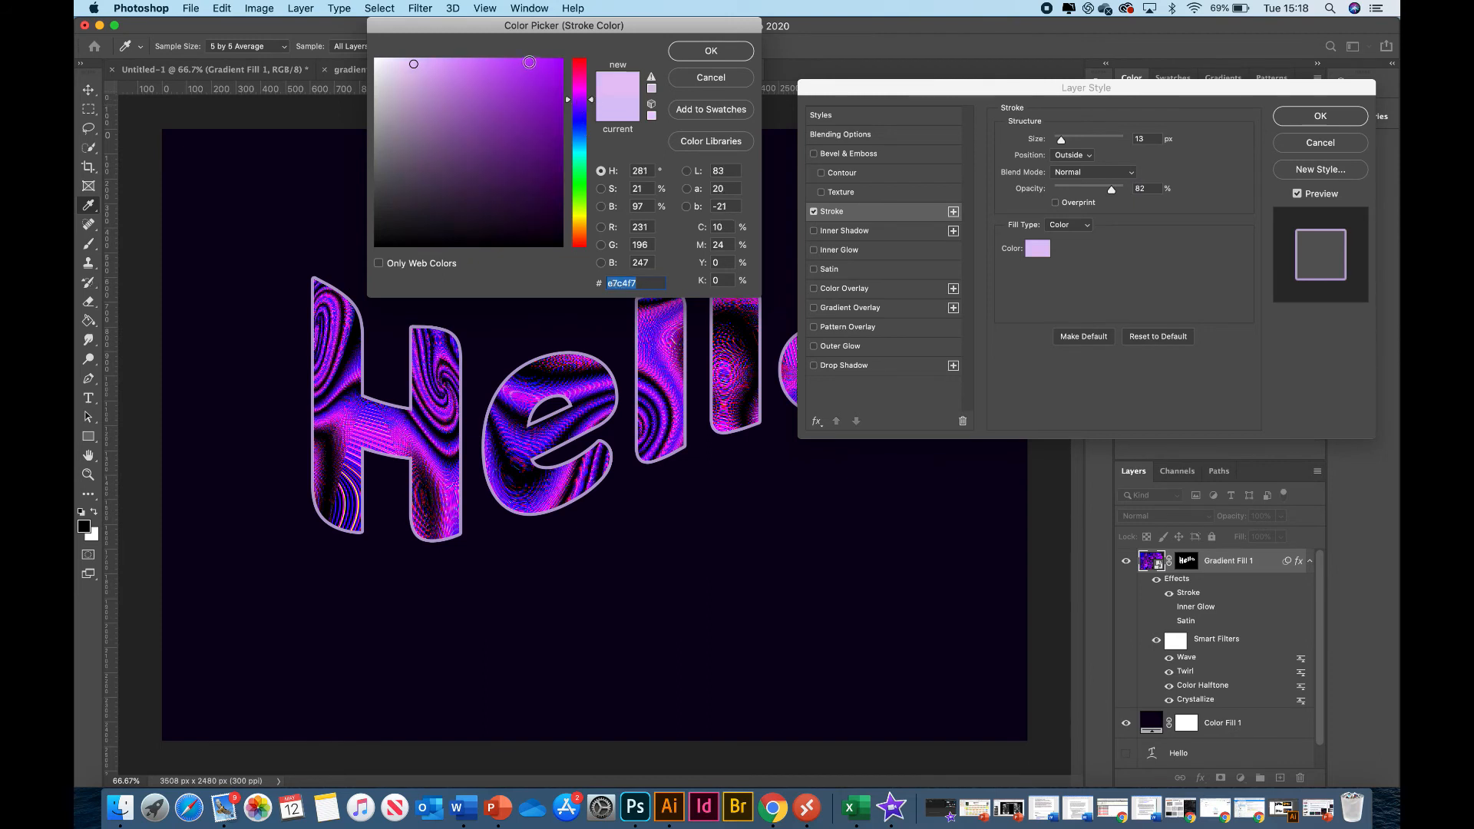
pyautogui.click(546, 61)
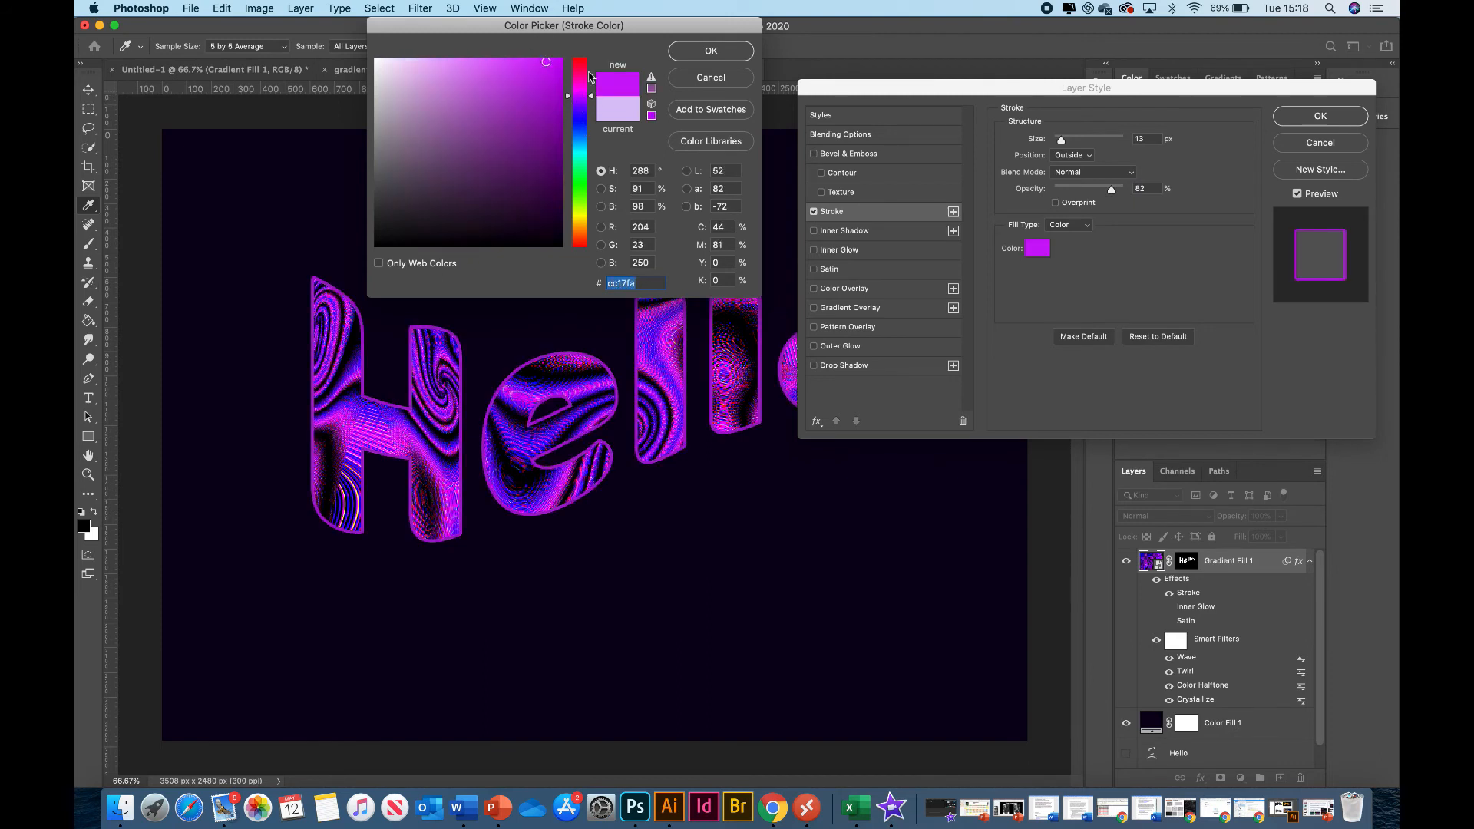
pyautogui.click(555, 136)
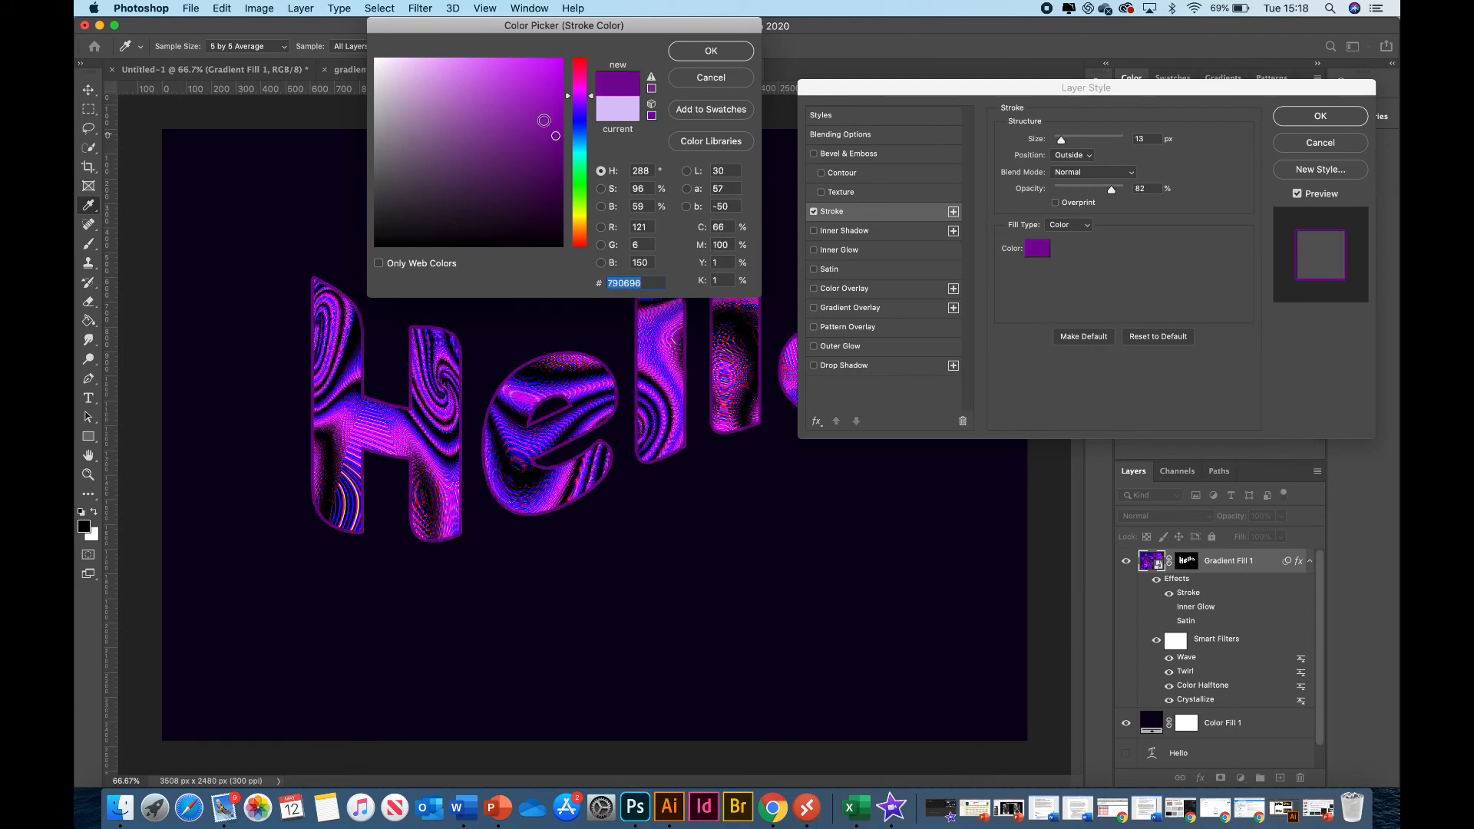
pyautogui.click(506, 77)
pyautogui.click(514, 103)
pyautogui.click(481, 71)
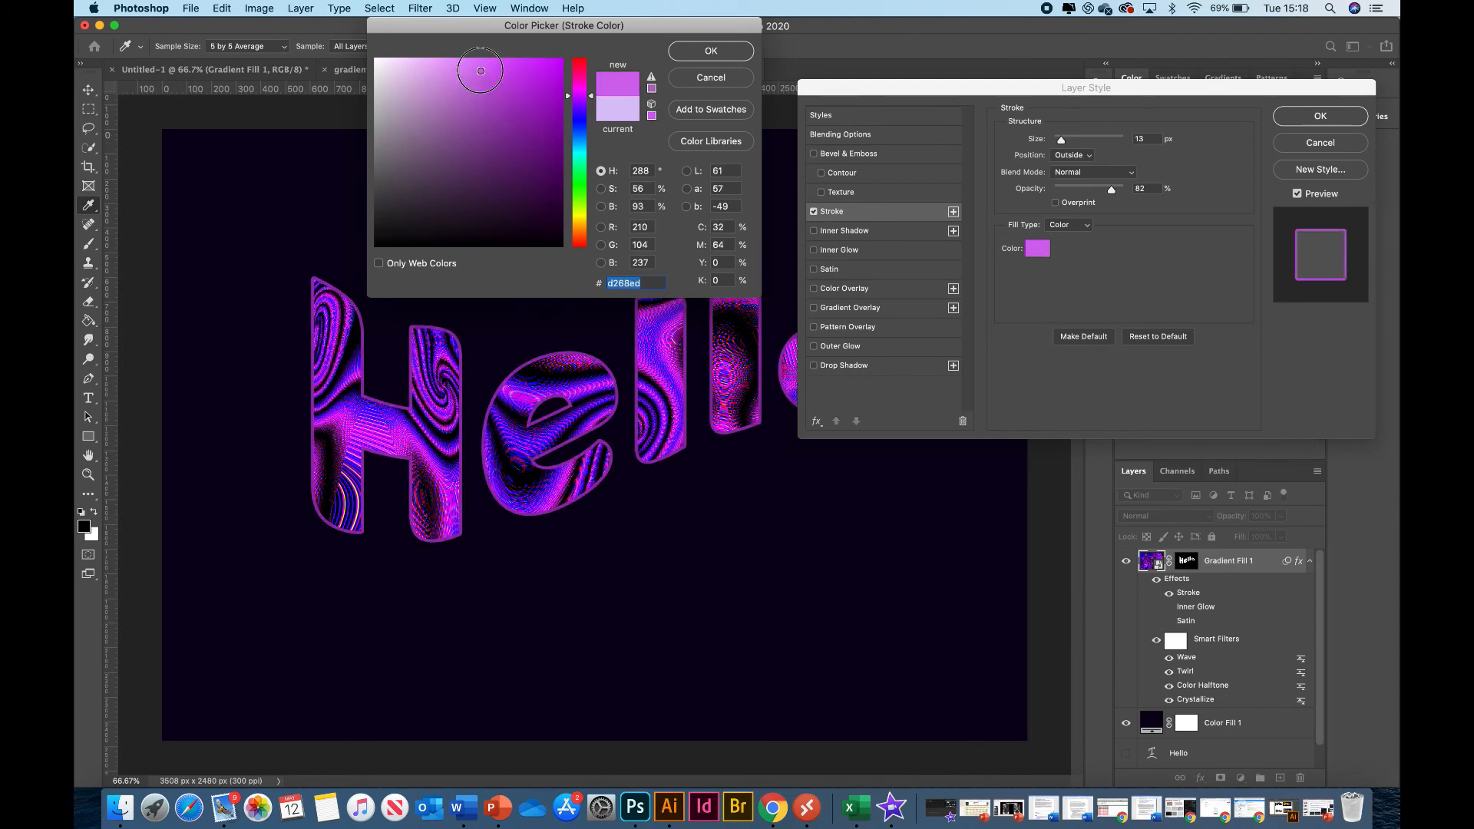
pyautogui.click(694, 49)
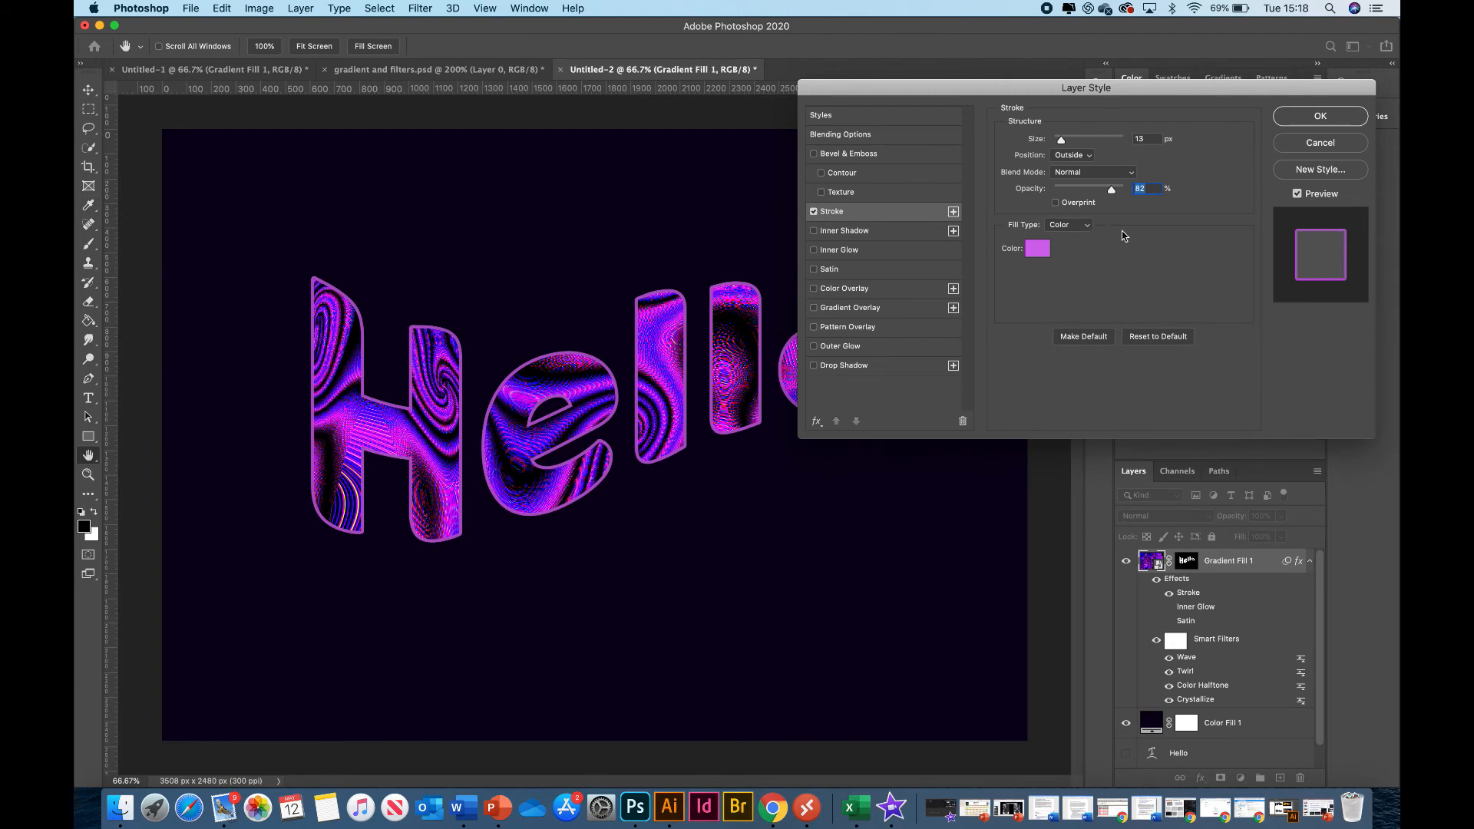
# - Check the stroke's fill type options and compare the lettering with and without the stroke, leaving it on
pyautogui.click(1086, 228)
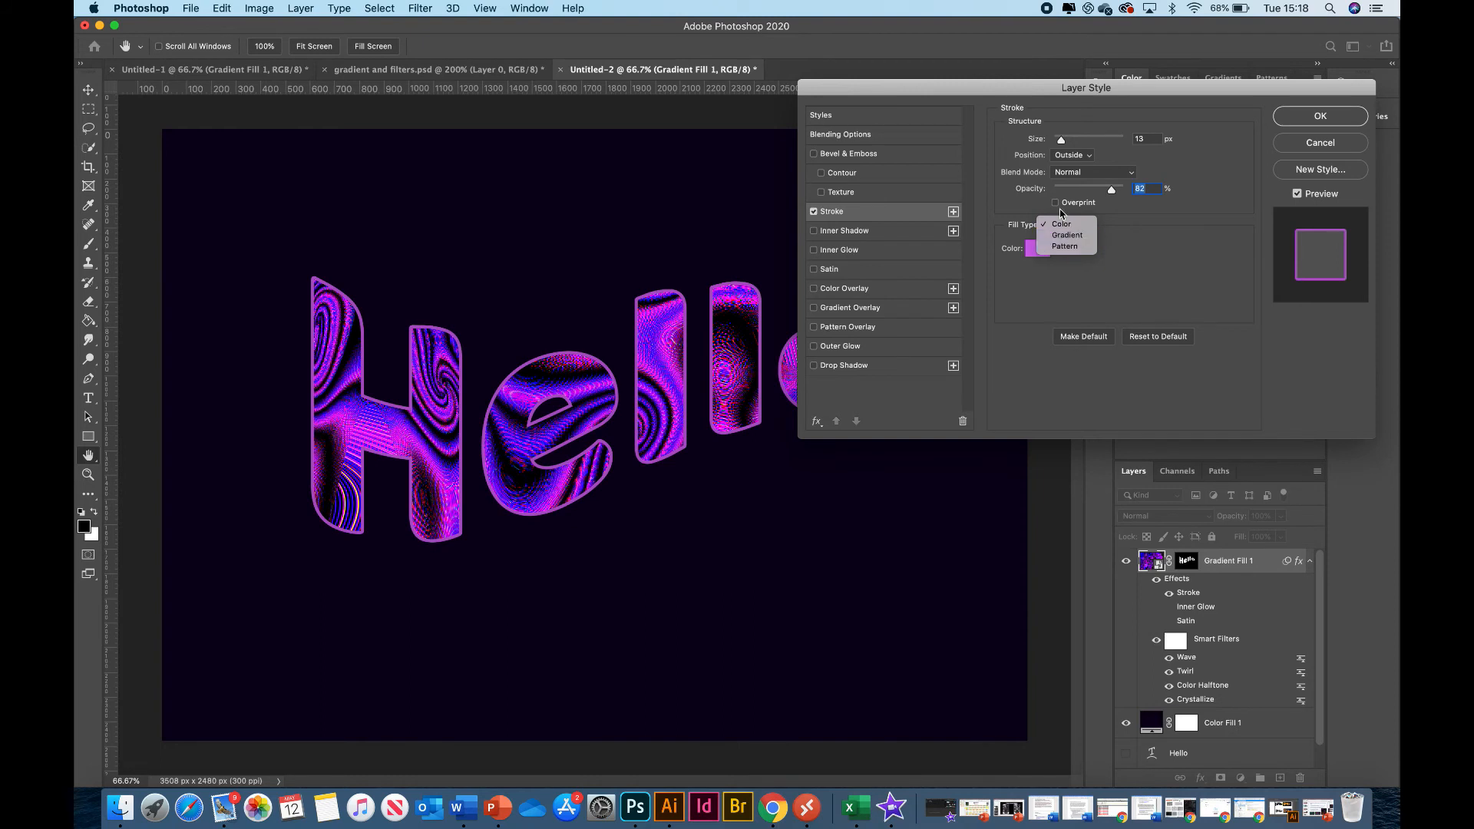
pyautogui.click(1130, 234)
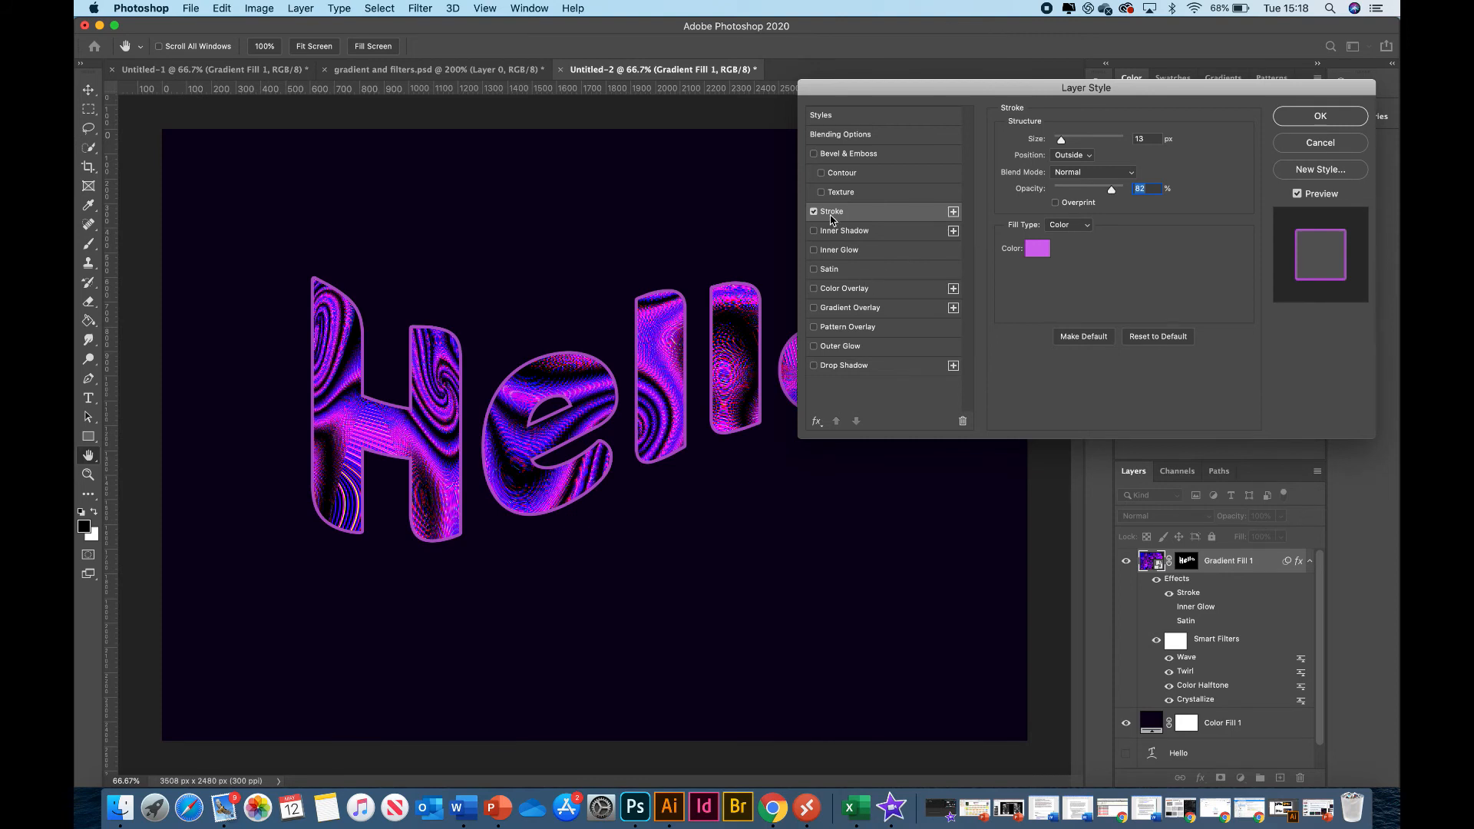
pyautogui.click(814, 212)
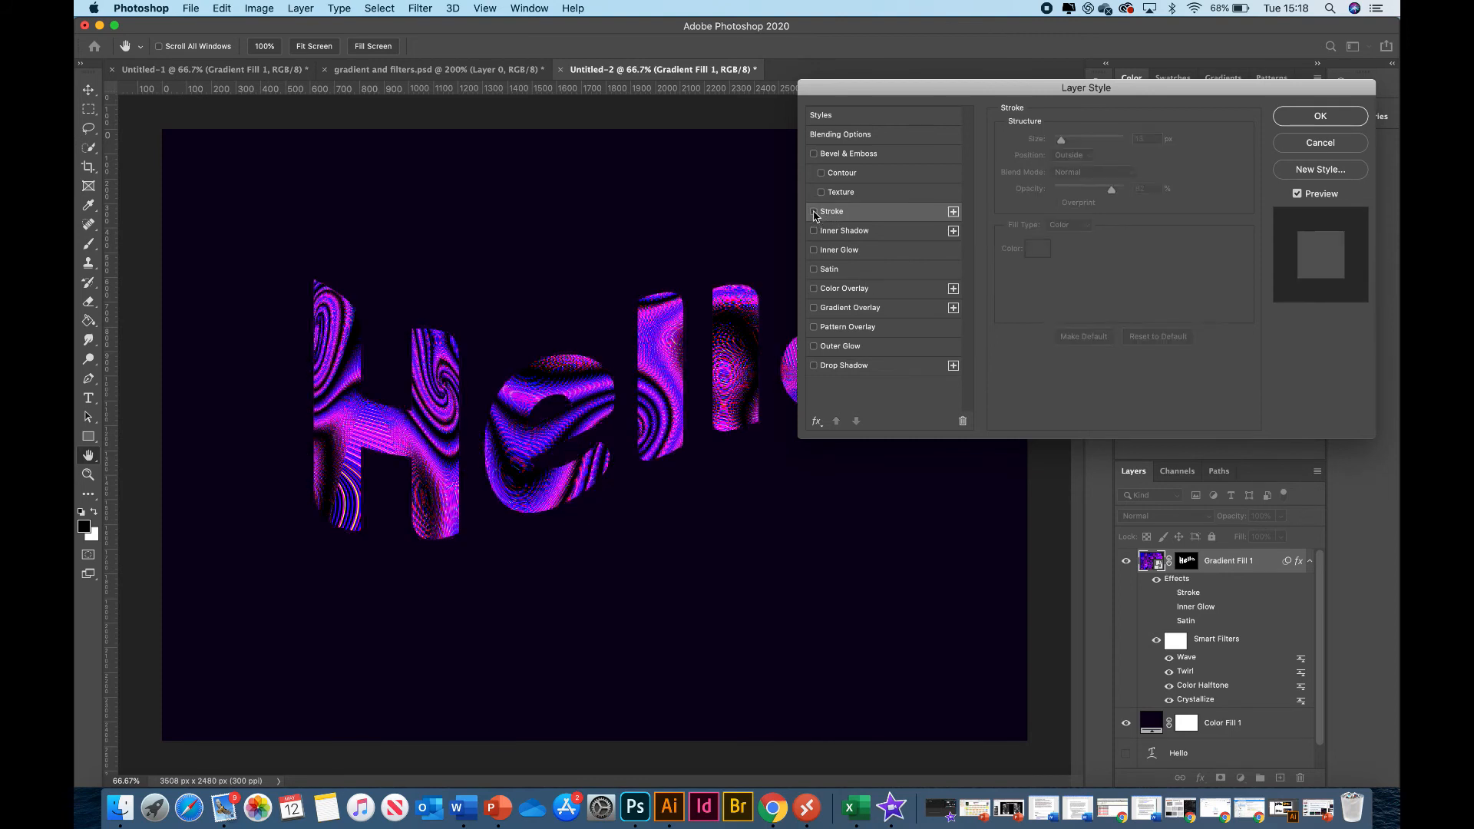
pyautogui.click(814, 212)
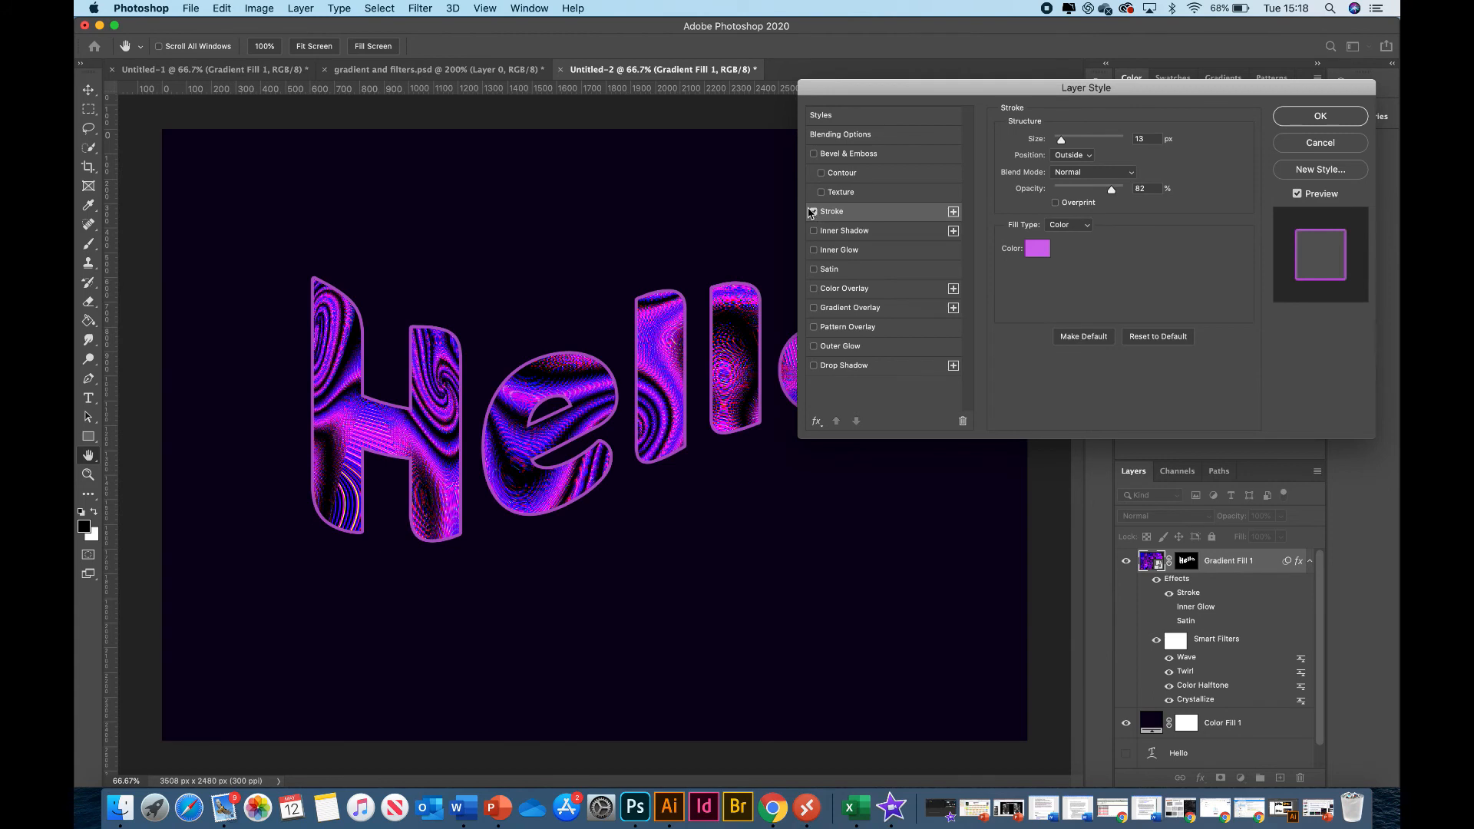
pyautogui.click(814, 212)
pyautogui.click(814, 212)
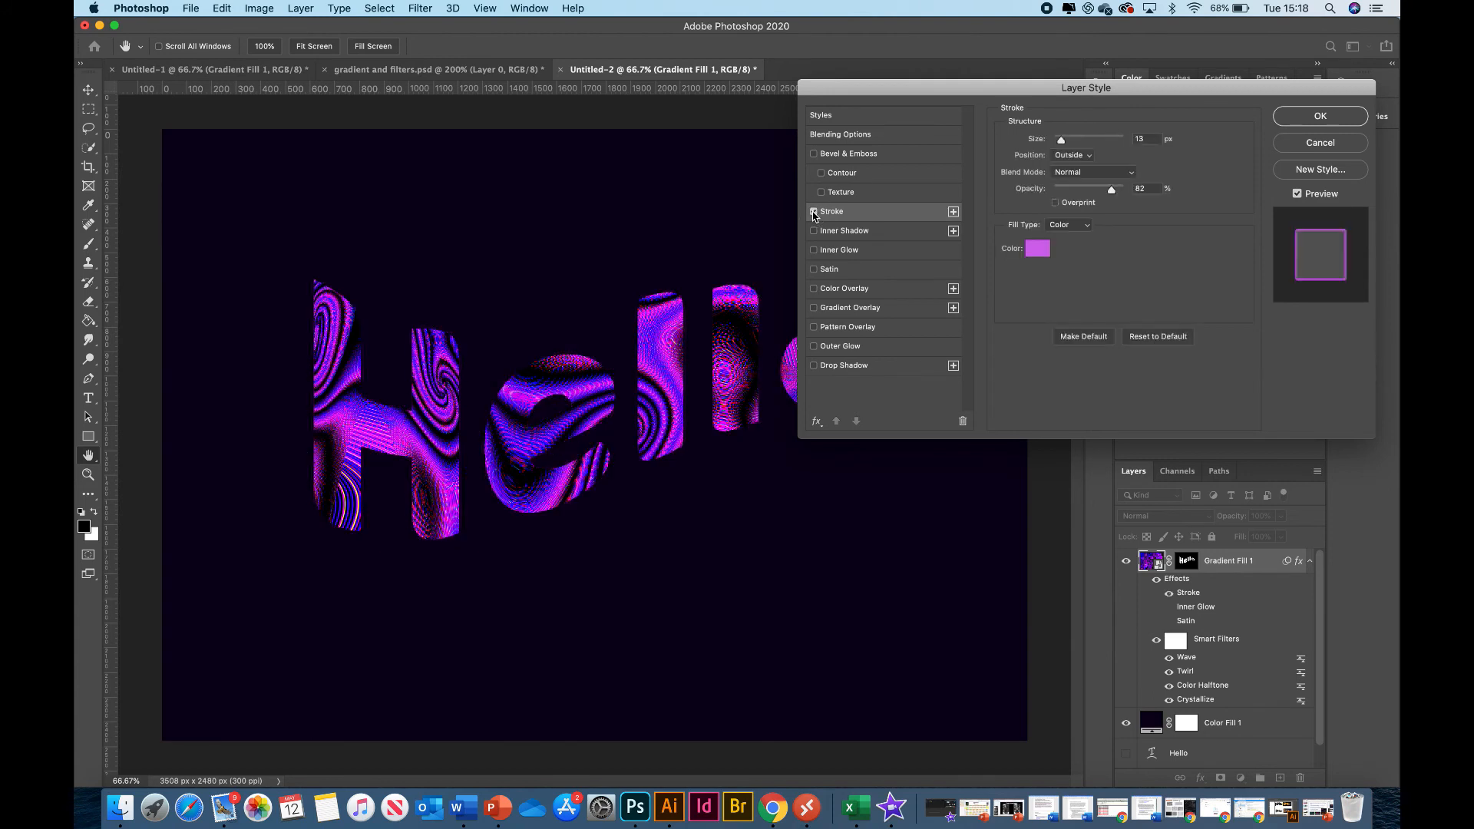
# - Enable an Inner Glow on the lettering with 76% opacity, 21% noise and a size of 76 px
pyautogui.click(841, 250)
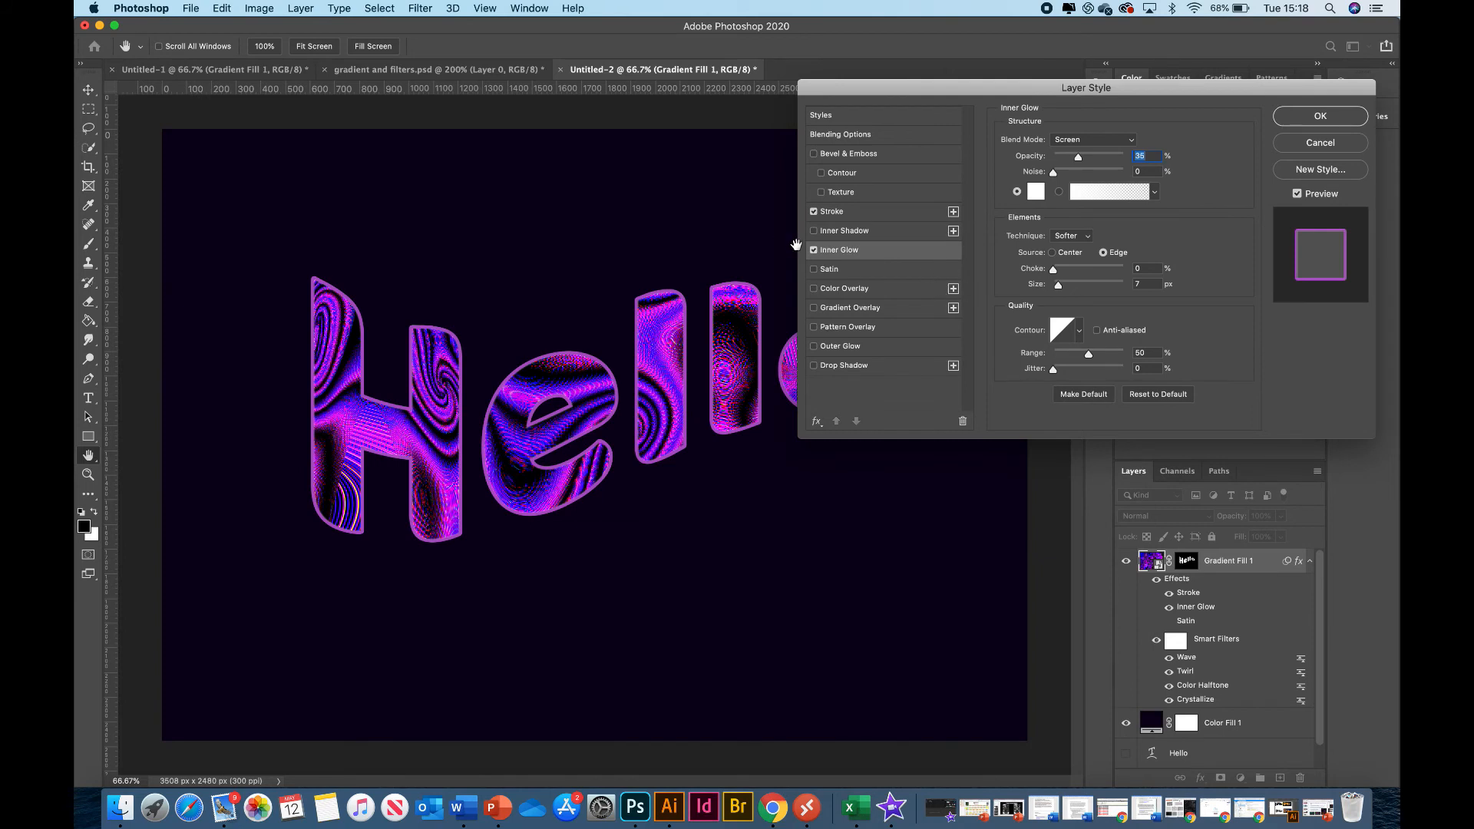
pyautogui.click(813, 251)
pyautogui.click(816, 252)
pyautogui.moveTo(1079, 159)
pyautogui.mouseDown()
pyautogui.moveTo(1115, 160)
pyautogui.moveTo(1069, 172)
pyautogui.moveTo(1106, 173)
pyautogui.moveTo(1087, 173)
pyautogui.mouseUp()
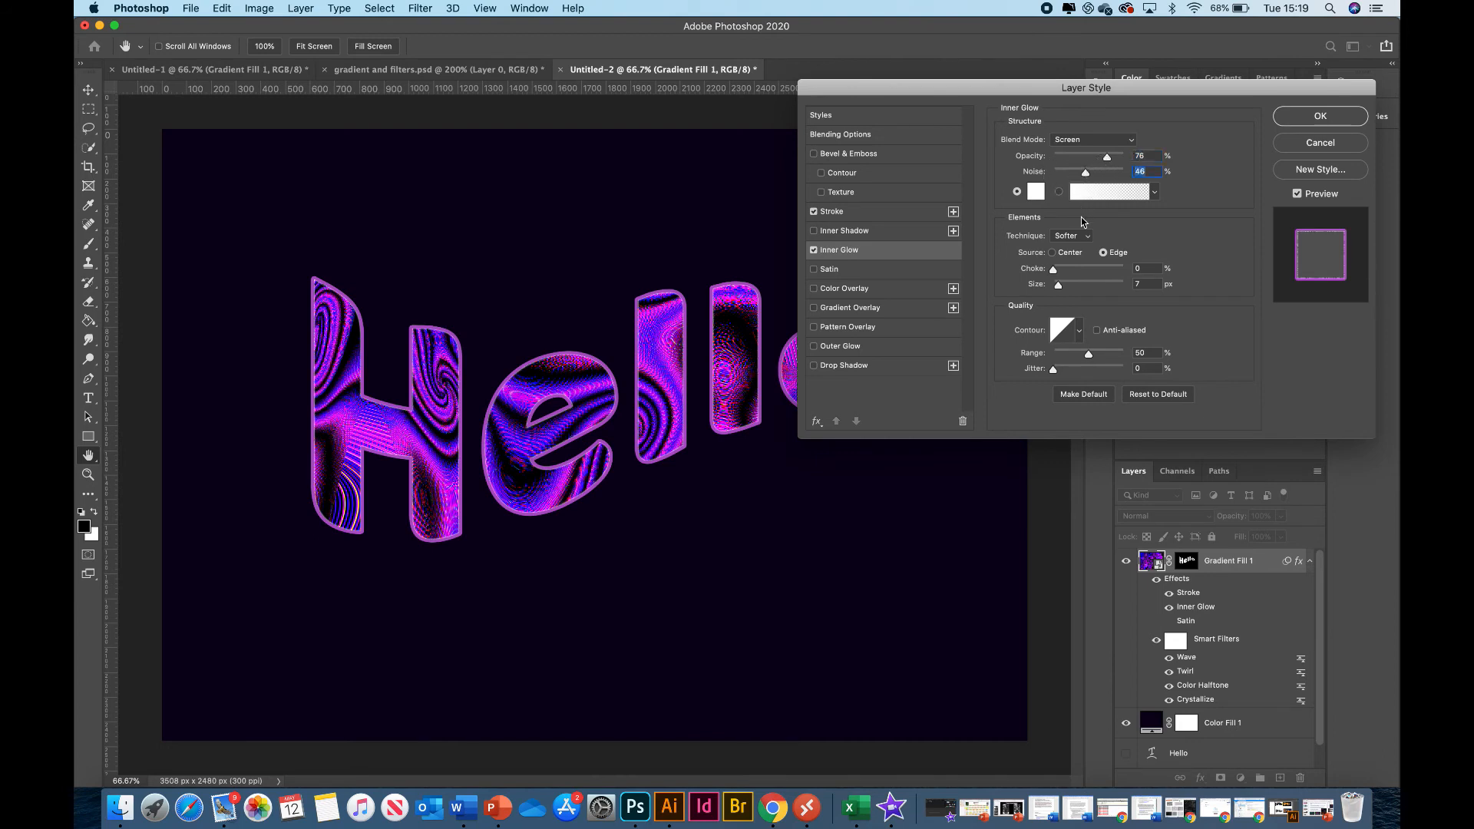
pyautogui.moveTo(1058, 286)
pyautogui.mouseDown()
pyautogui.moveTo(1101, 288)
pyautogui.moveTo(1079, 289)
pyautogui.mouseUp()
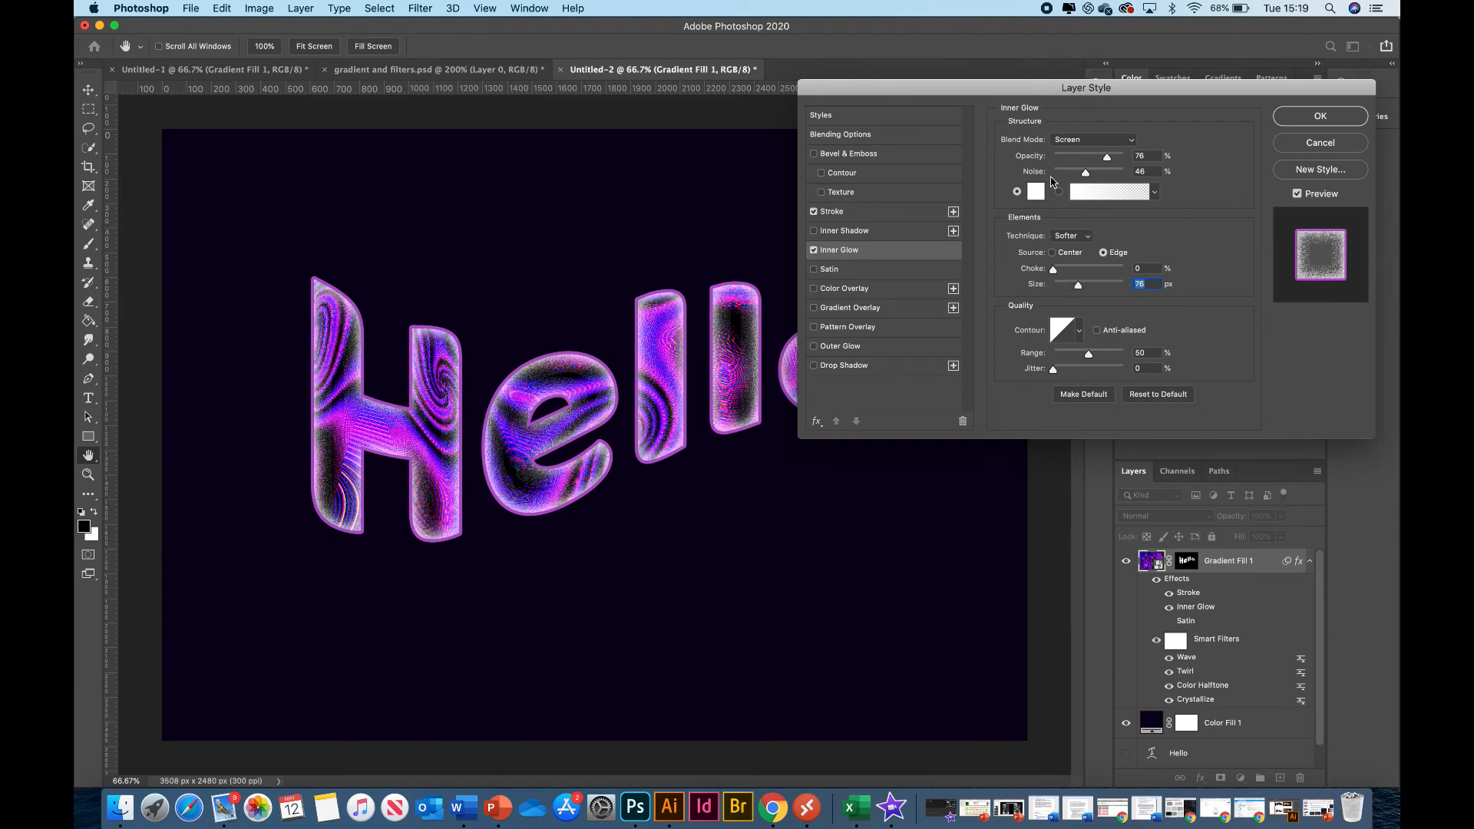
pyautogui.moveTo(1085, 177)
pyautogui.mouseDown()
pyautogui.moveTo(1052, 176)
pyautogui.moveTo(1115, 176)
pyautogui.moveTo(1067, 176)
pyautogui.mouseUp()
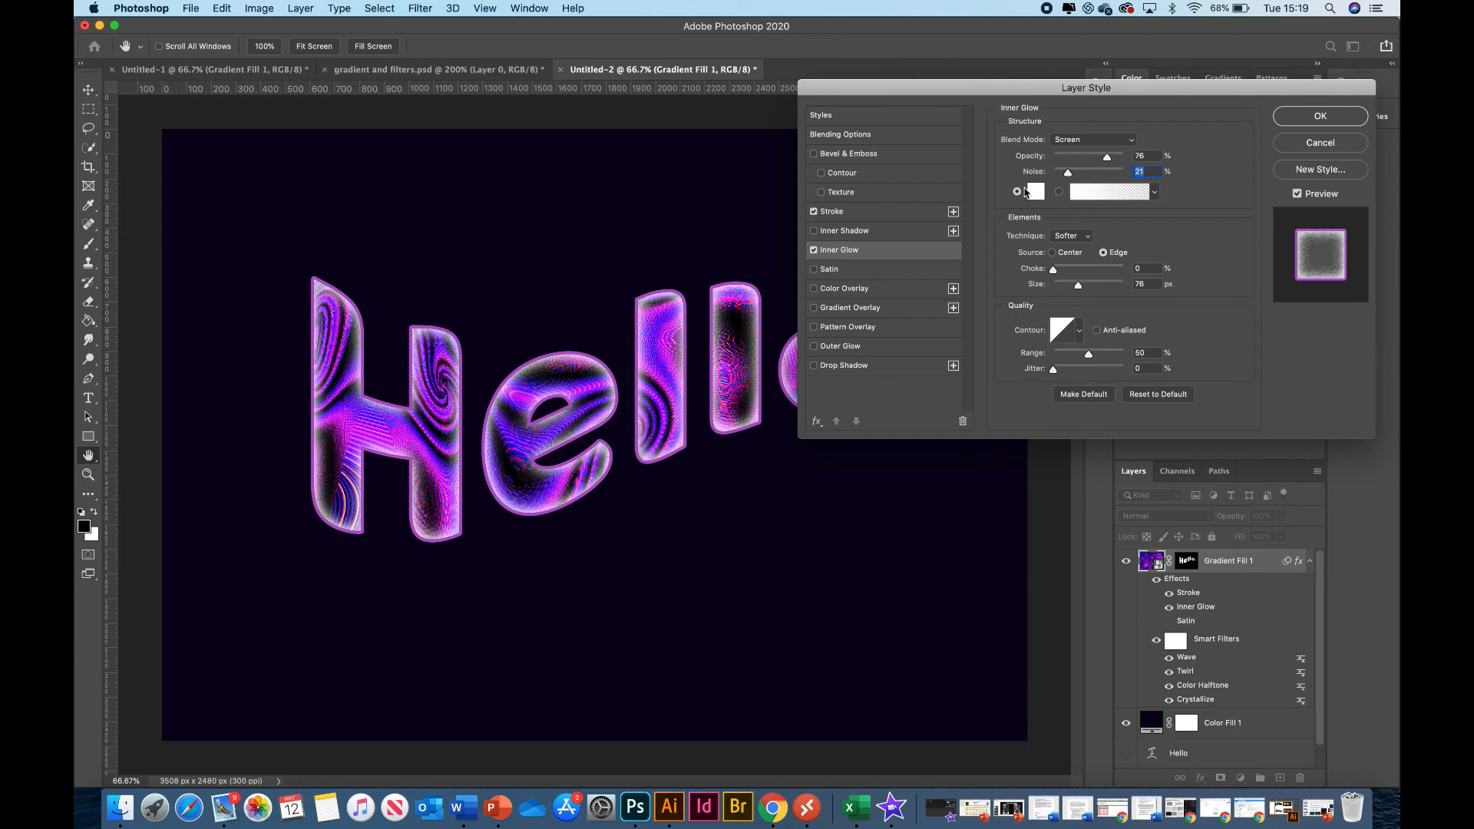
# - Change the inner glow color to a pale pinkish purple
pyautogui.click(1035, 193)
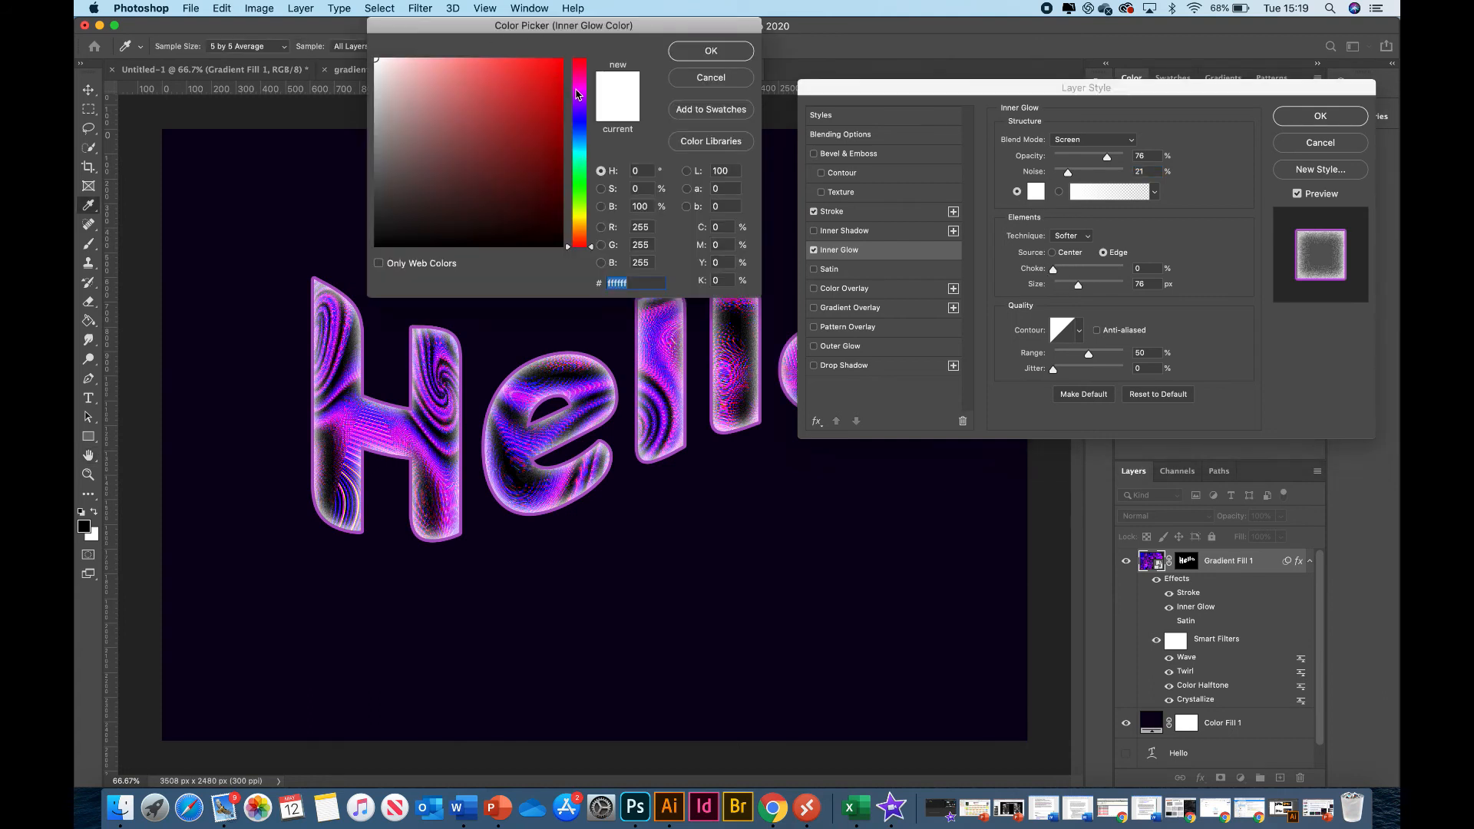
pyautogui.click(457, 65)
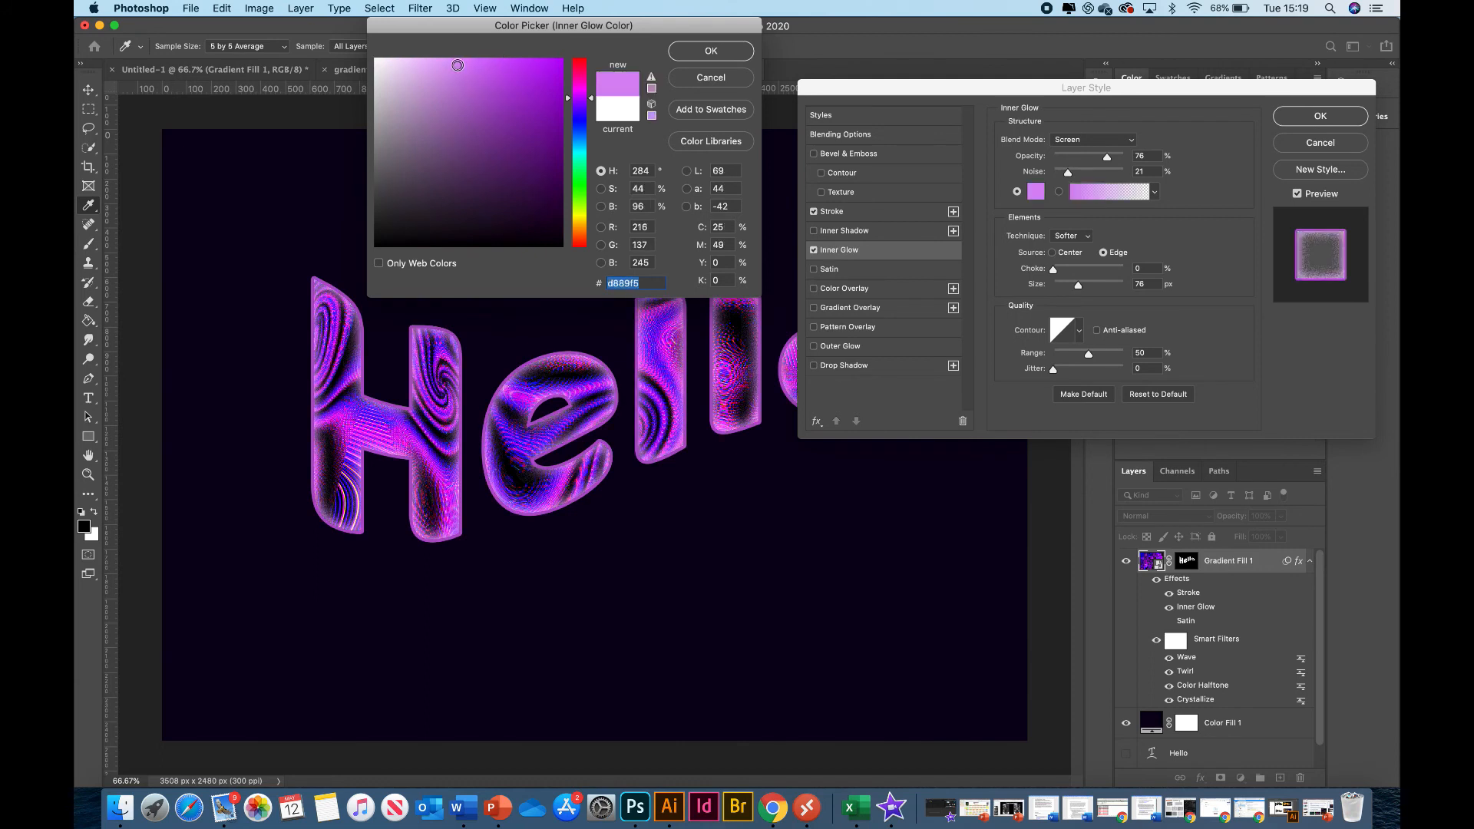
pyautogui.click(434, 65)
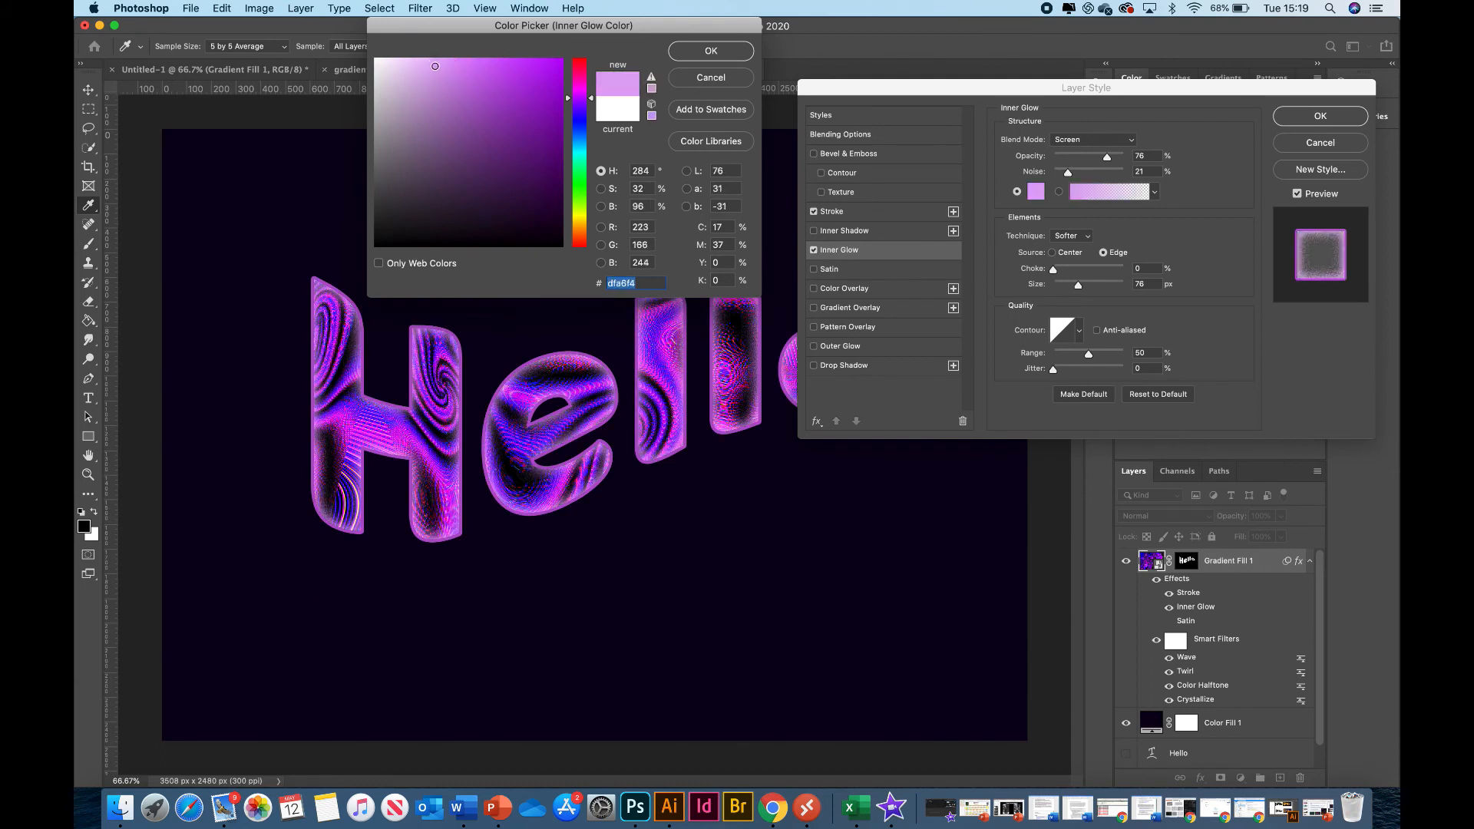
pyautogui.click(407, 62)
pyautogui.click(410, 62)
pyautogui.click(697, 51)
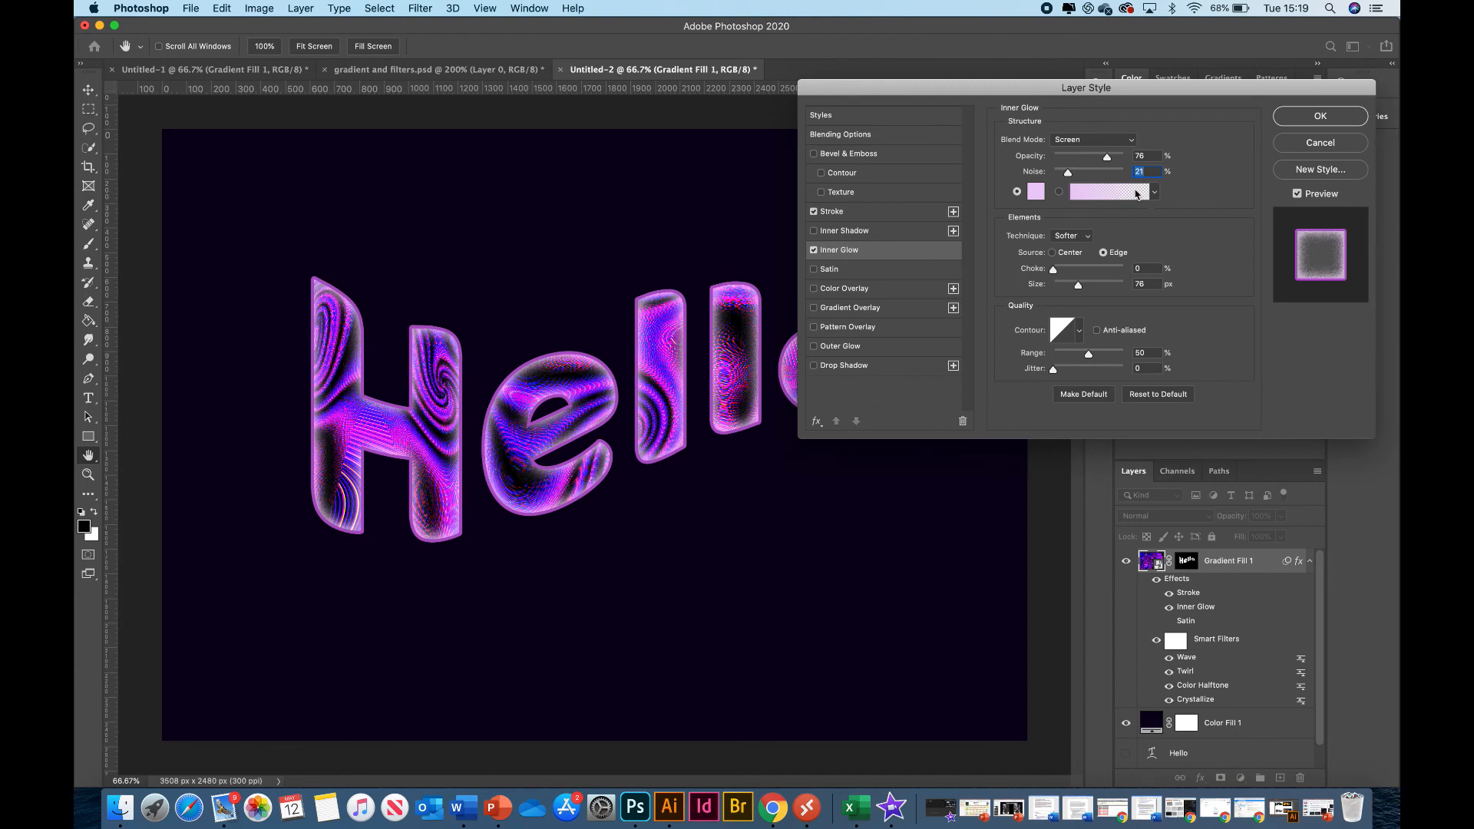
# - Browse the Basics and Blues gradient presets available for the inner glow without picking one
pyautogui.click(1156, 193)
pyautogui.click(1155, 192)
pyautogui.click(1156, 193)
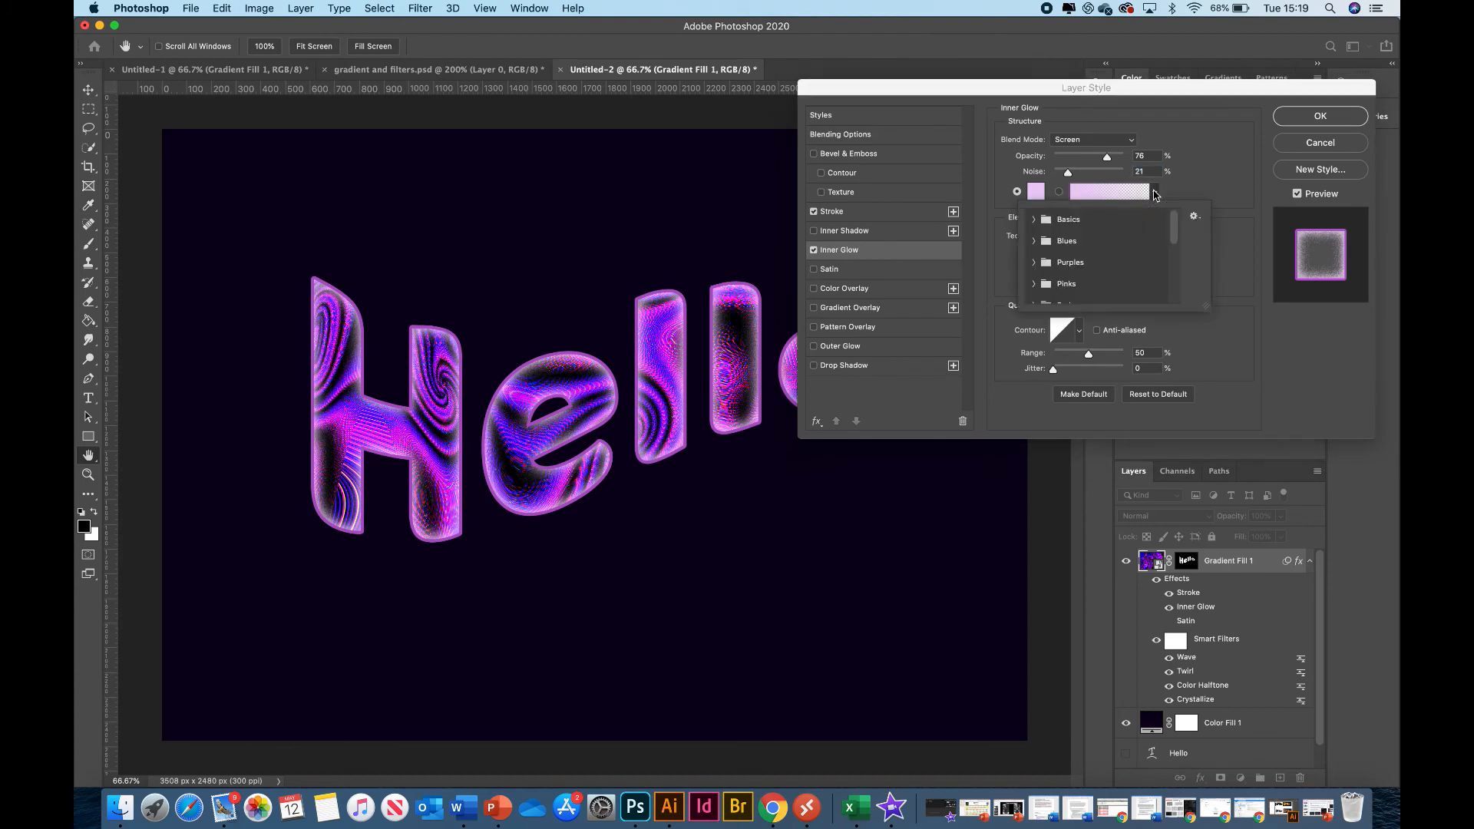
pyautogui.click(1035, 220)
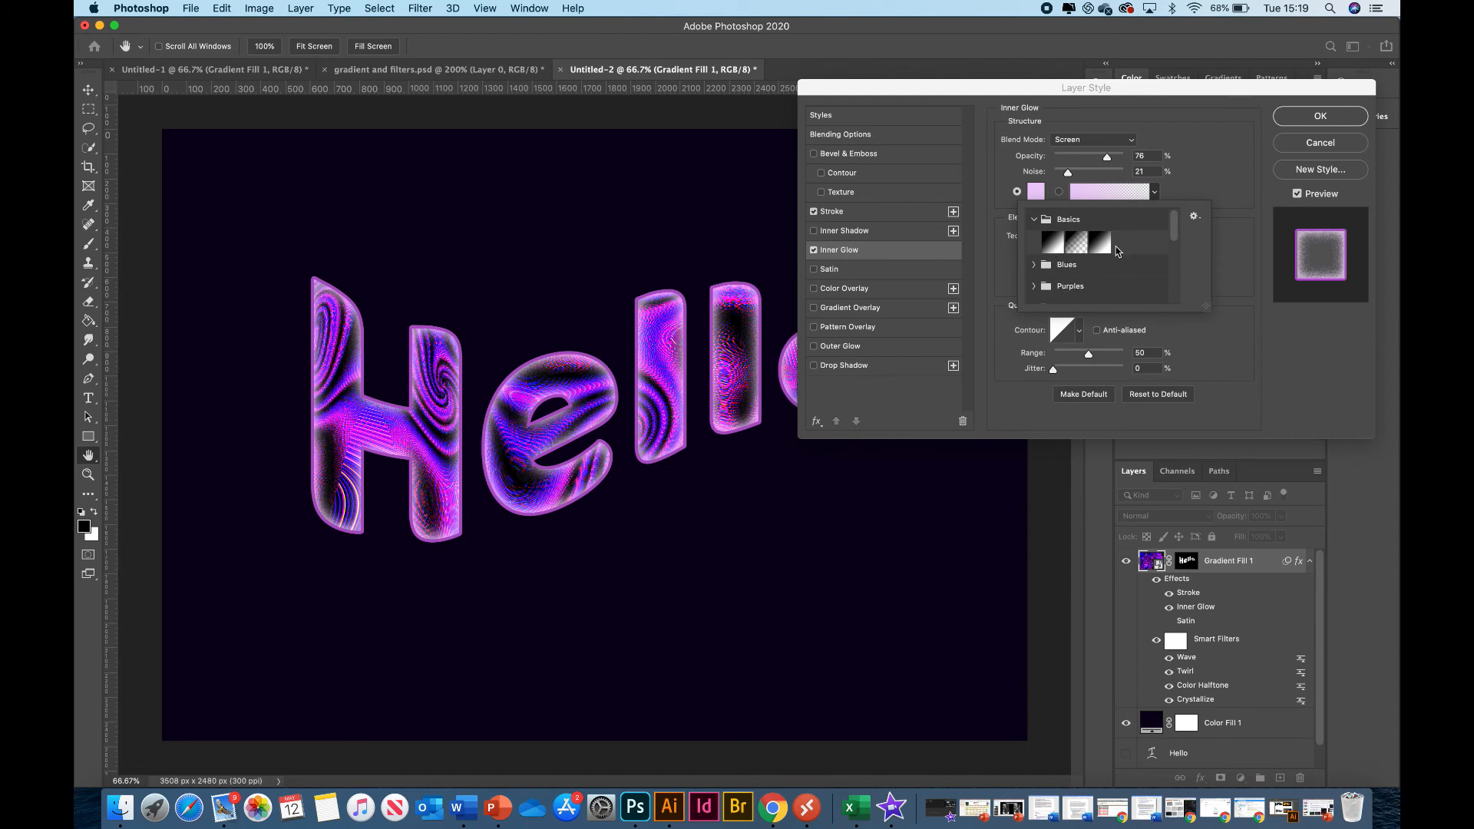
pyautogui.click(1035, 265)
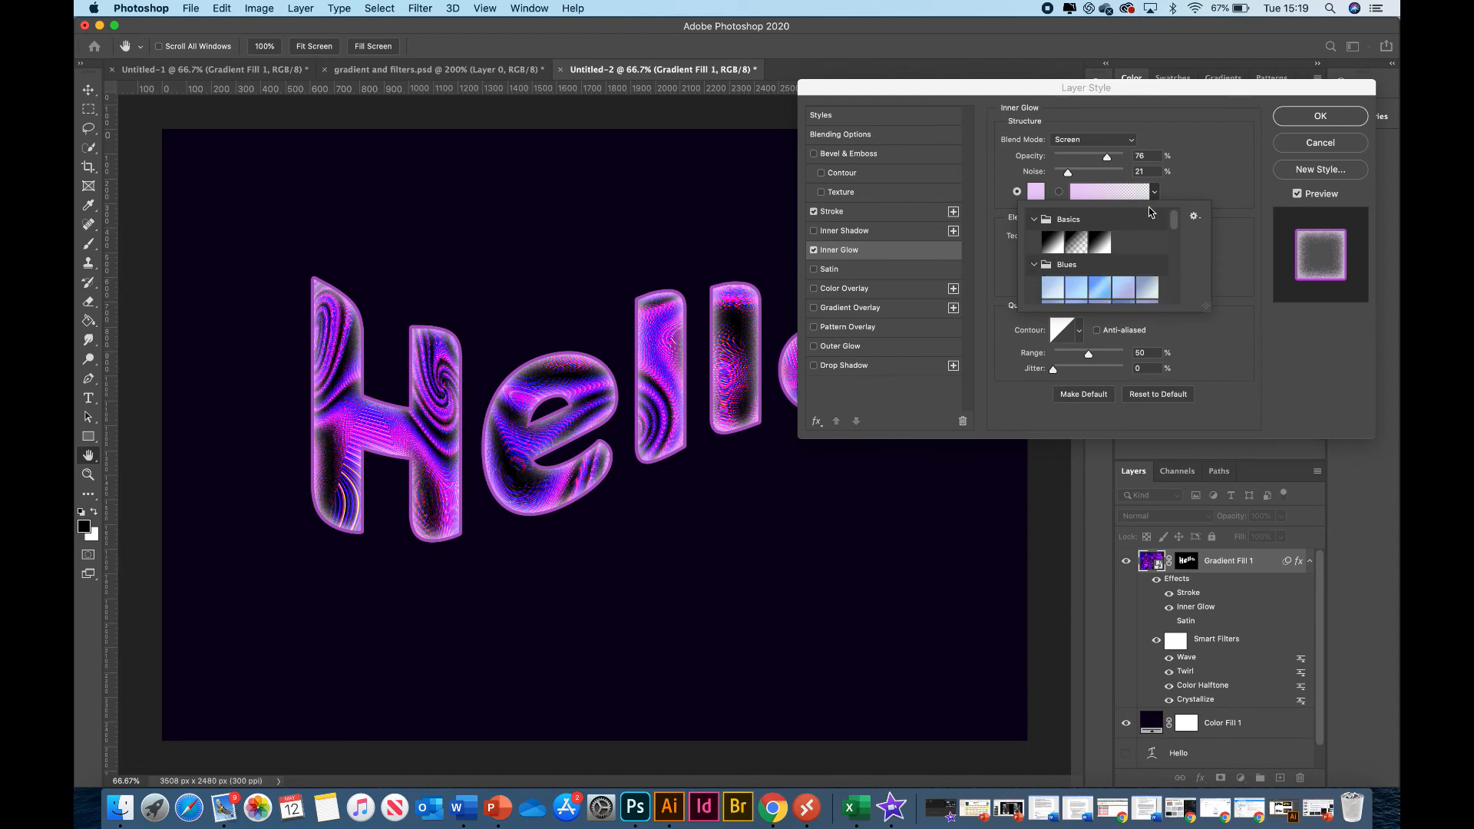
pyautogui.click(1203, 186)
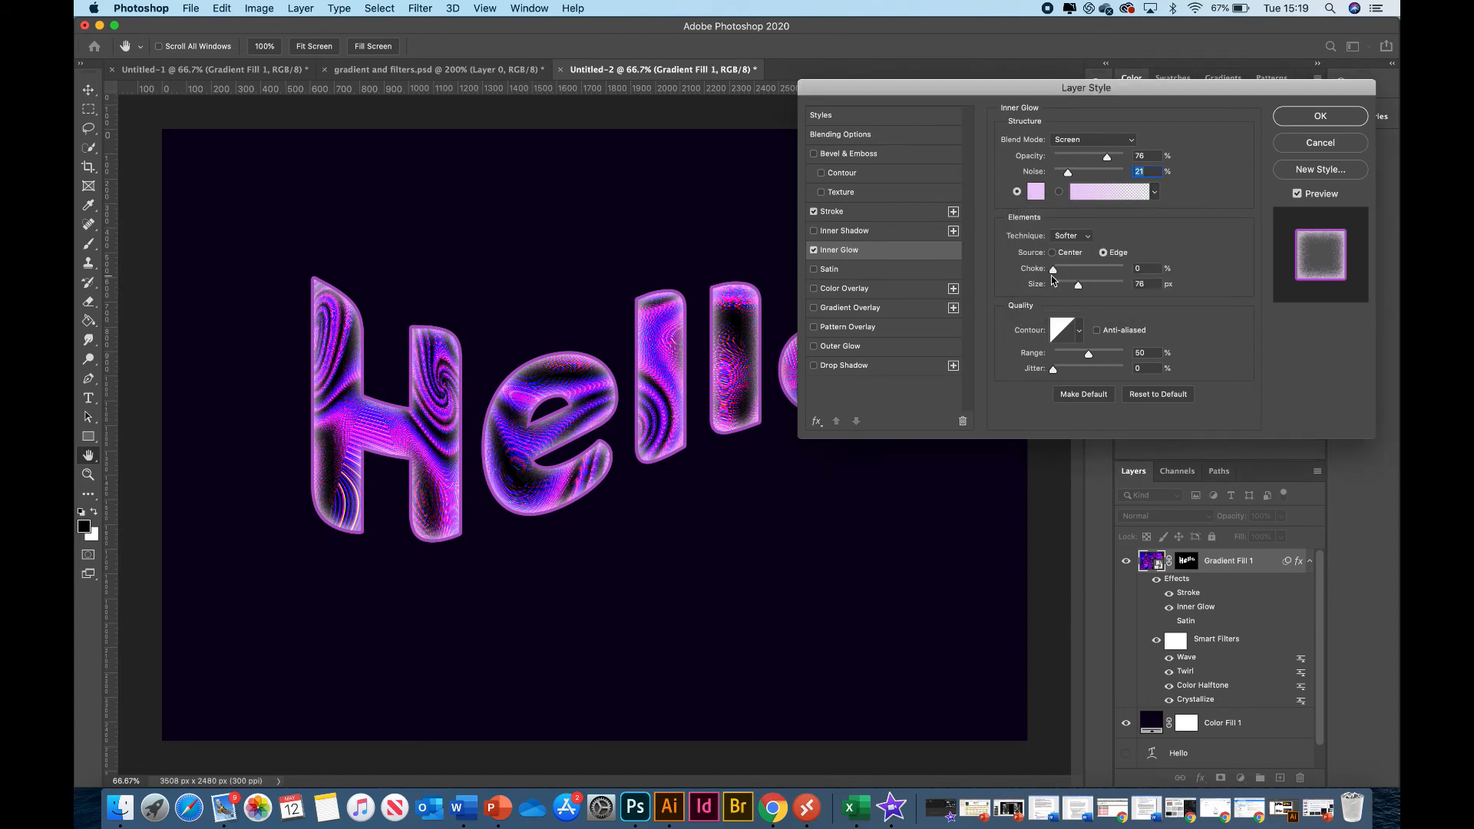
# - Set the inner glow's choke to 11% and blend mode to Normal, and compare the lettering with and without the glow
pyautogui.moveTo(1054, 270)
pyautogui.mouseDown()
pyautogui.moveTo(1091, 270)
pyautogui.moveTo(1062, 270)
pyautogui.mouseUp()
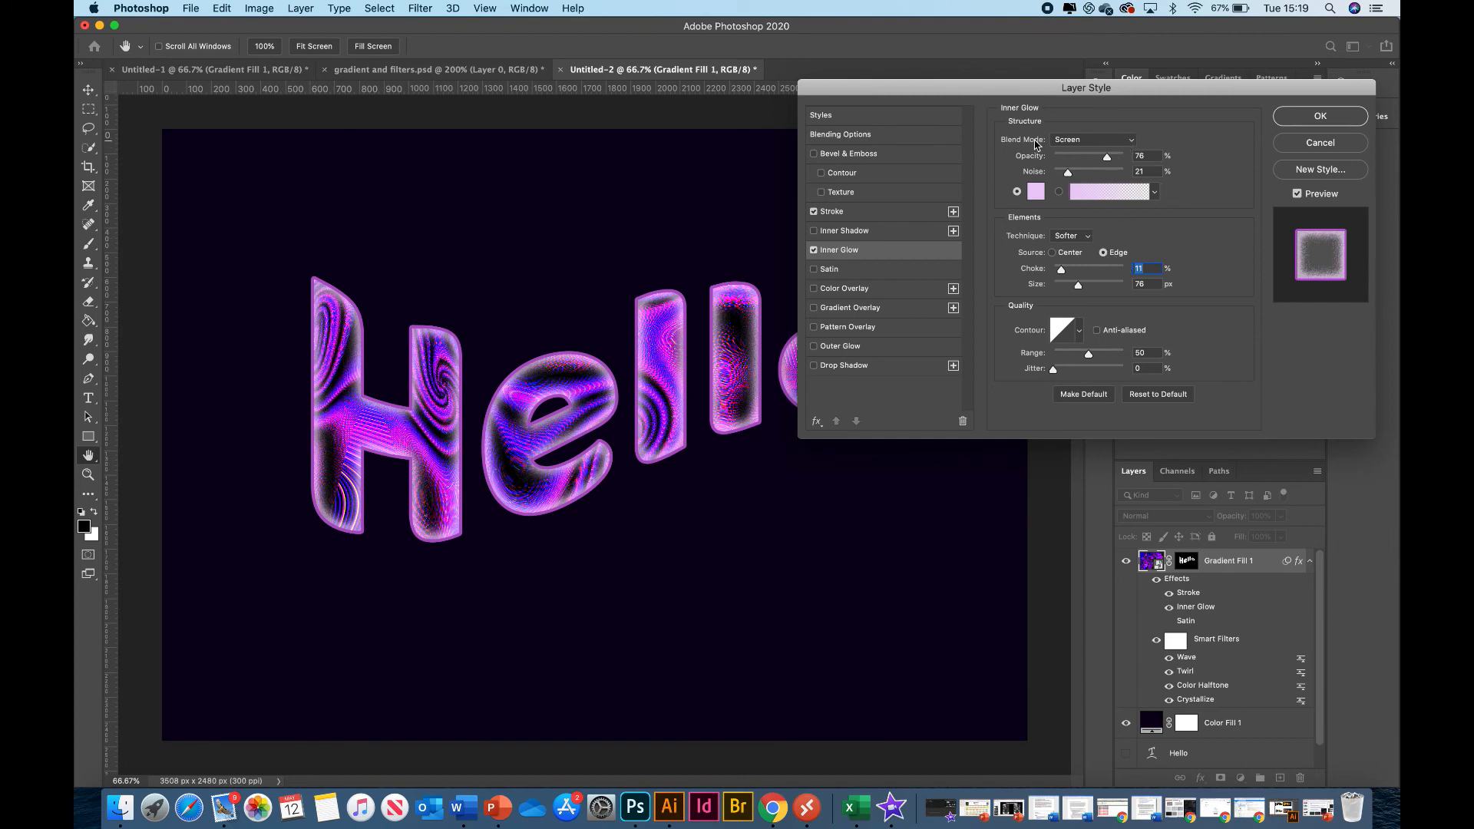
pyautogui.click(1070, 140)
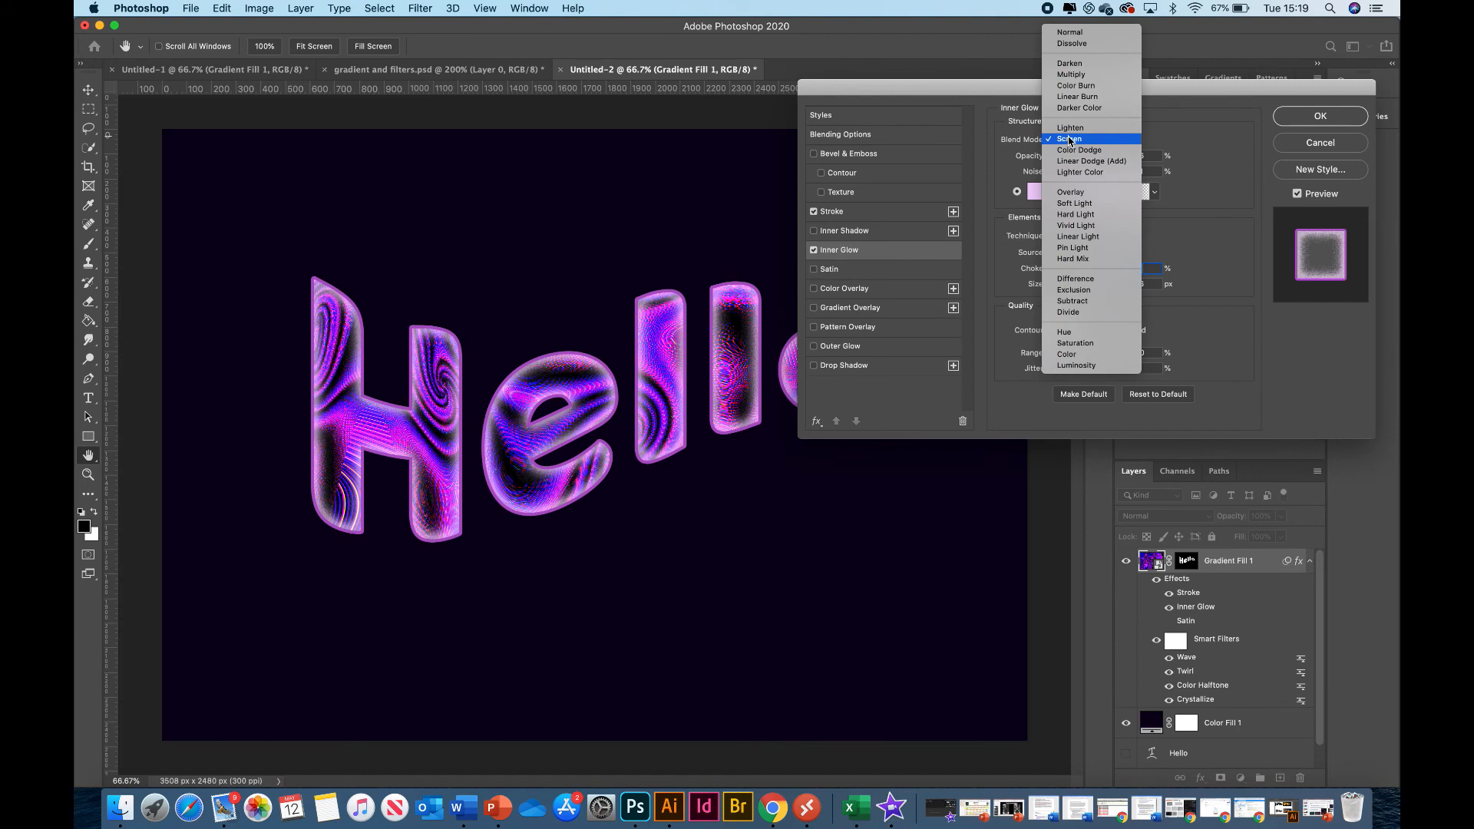
pyautogui.click(1066, 34)
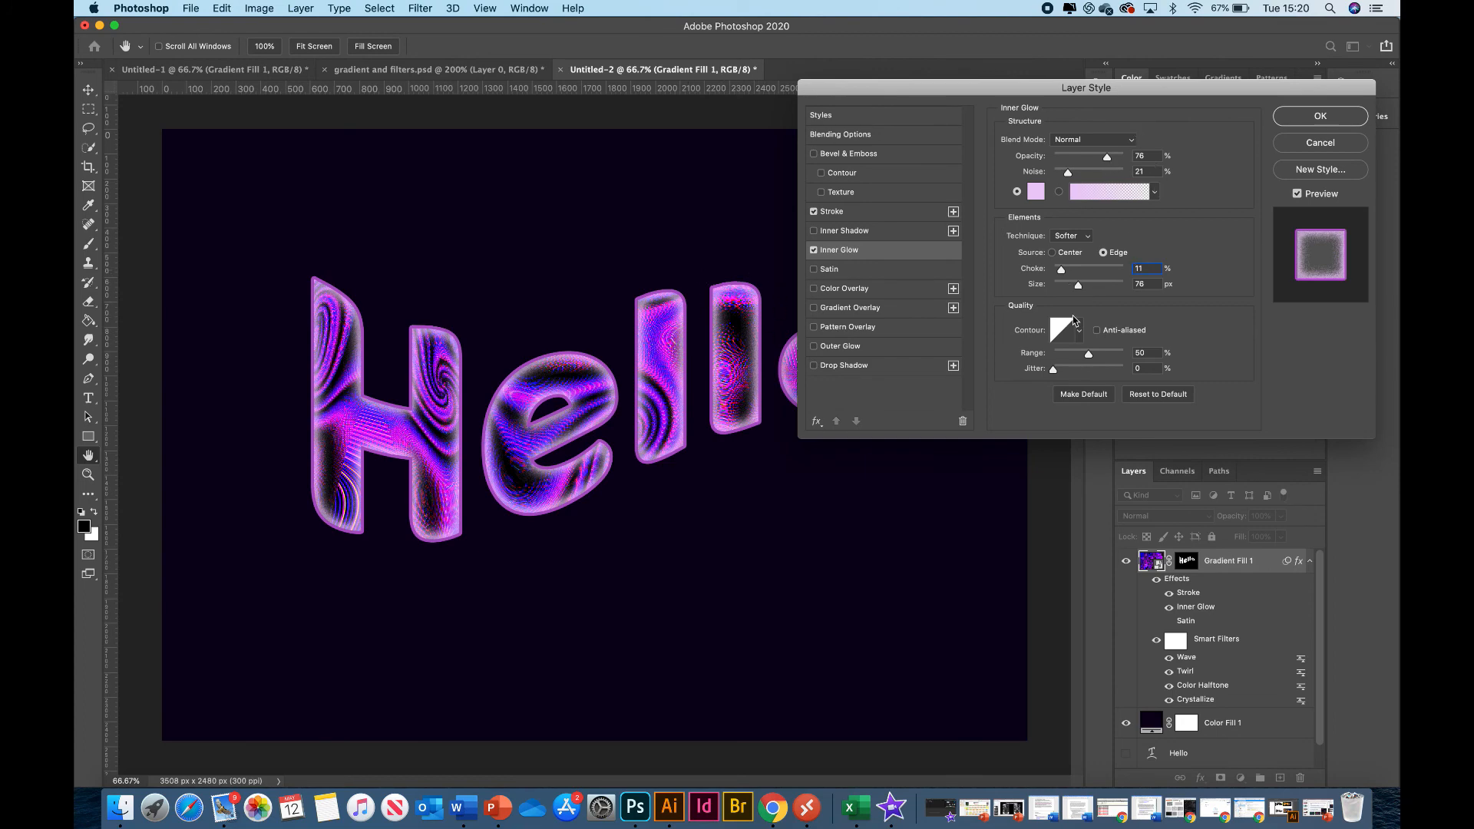
pyautogui.click(814, 251)
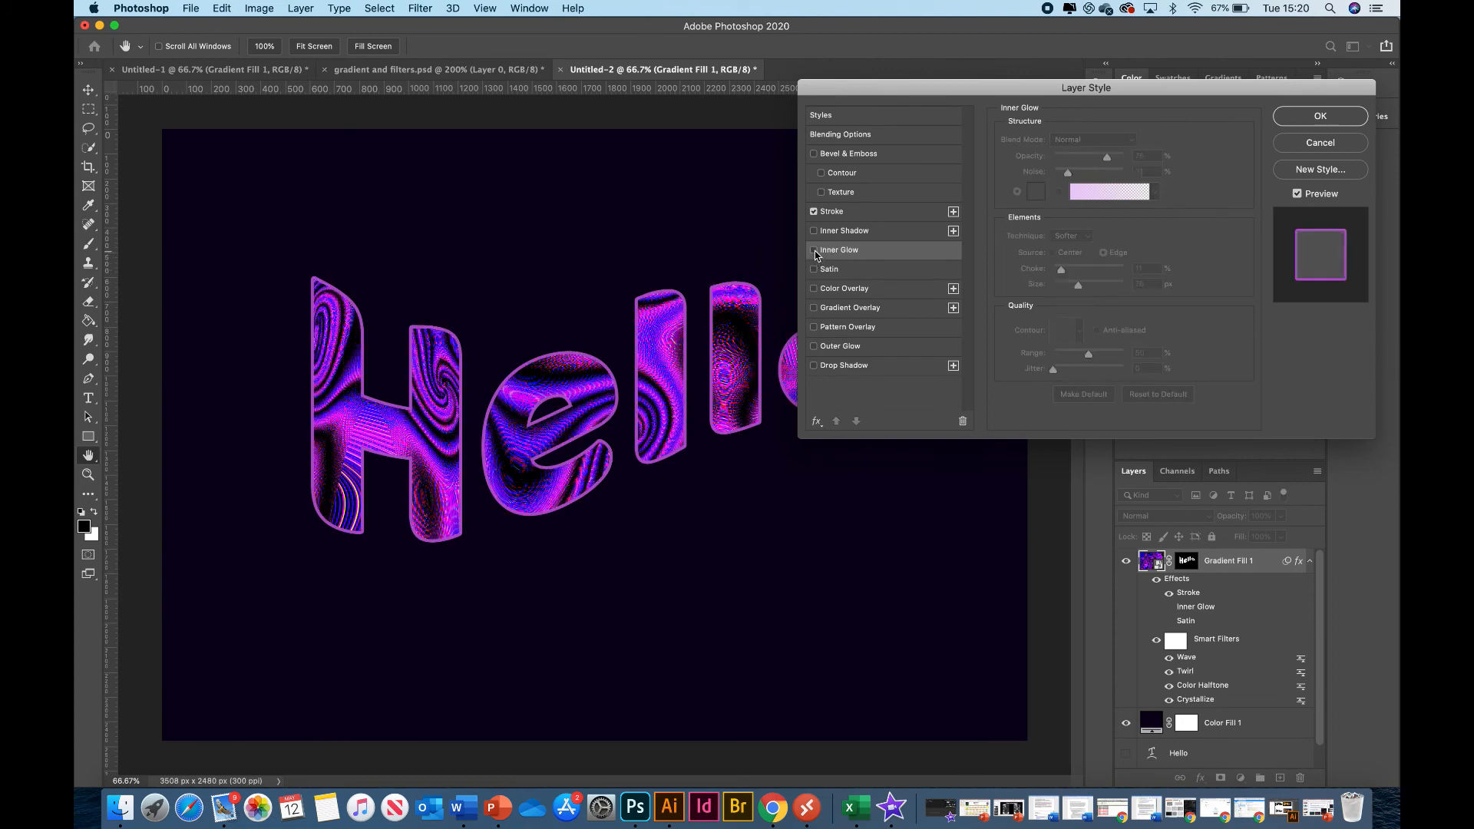
pyautogui.click(814, 252)
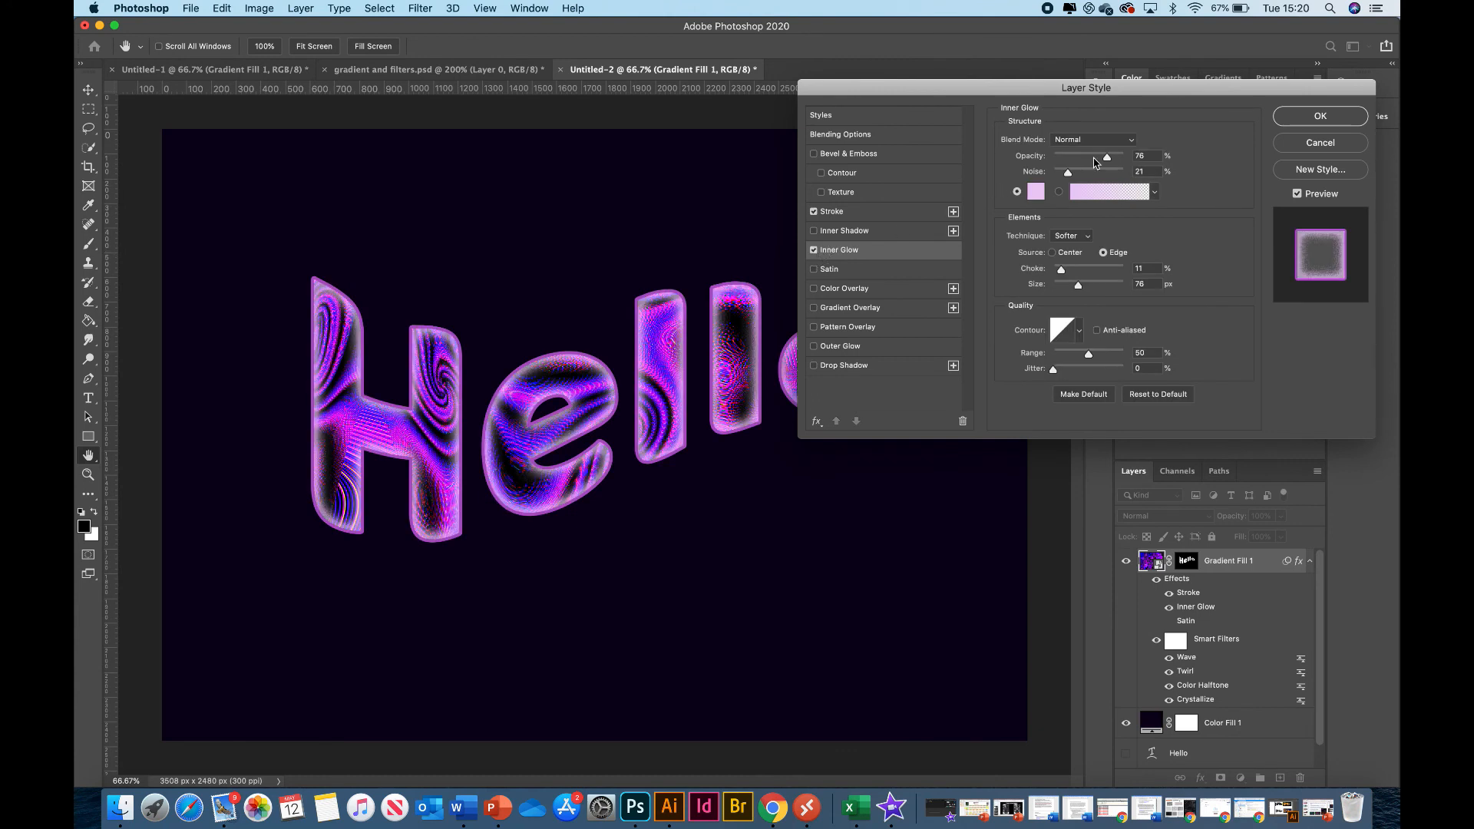
# - Lower the inner glow's opacity to 45%
pyautogui.moveTo(1107, 157); pyautogui.dragTo(1094, 158)
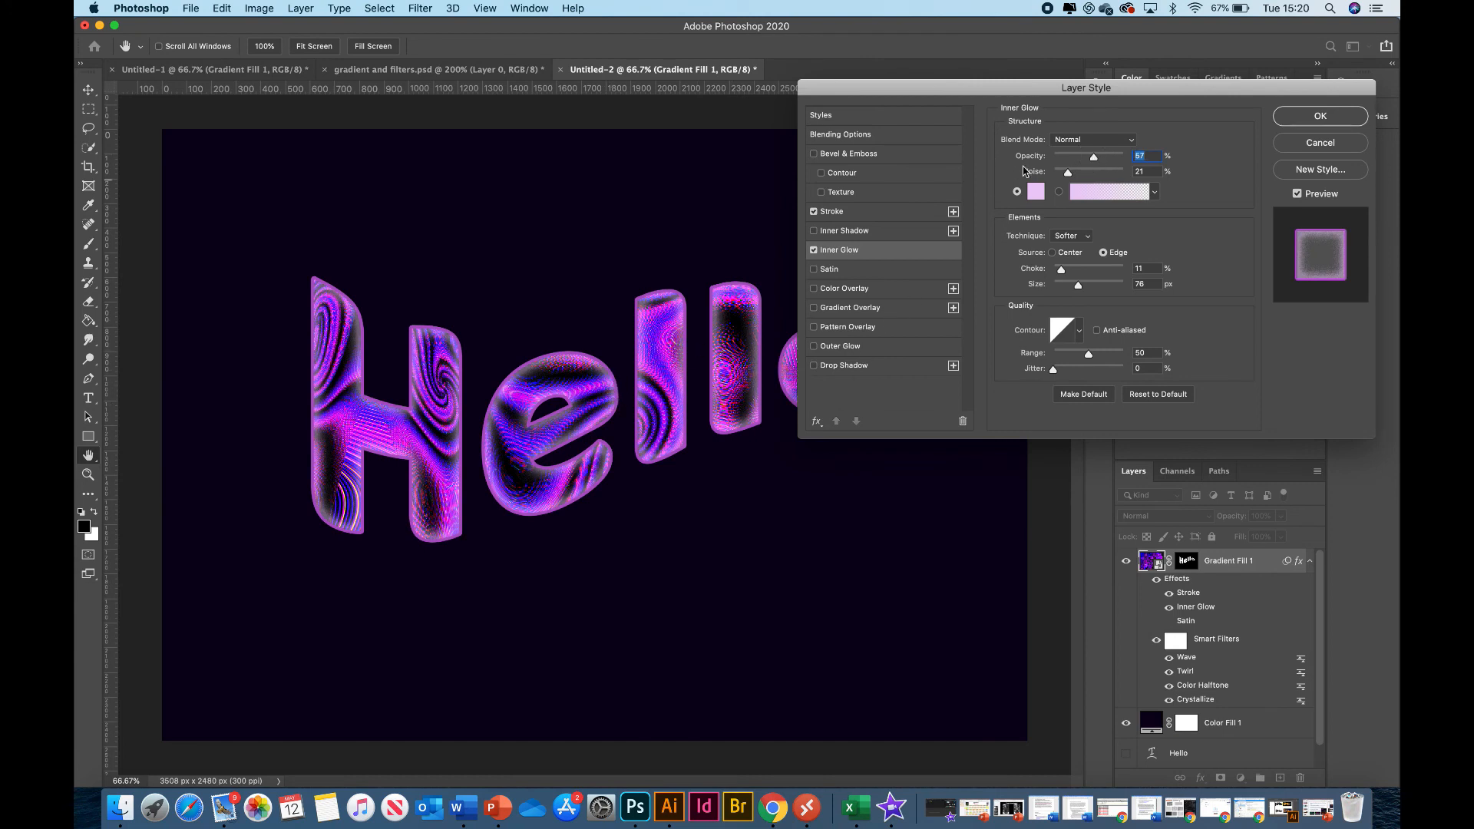
pyautogui.click(1094, 159)
pyautogui.moveTo(1093, 161); pyautogui.dragTo(1085, 159)
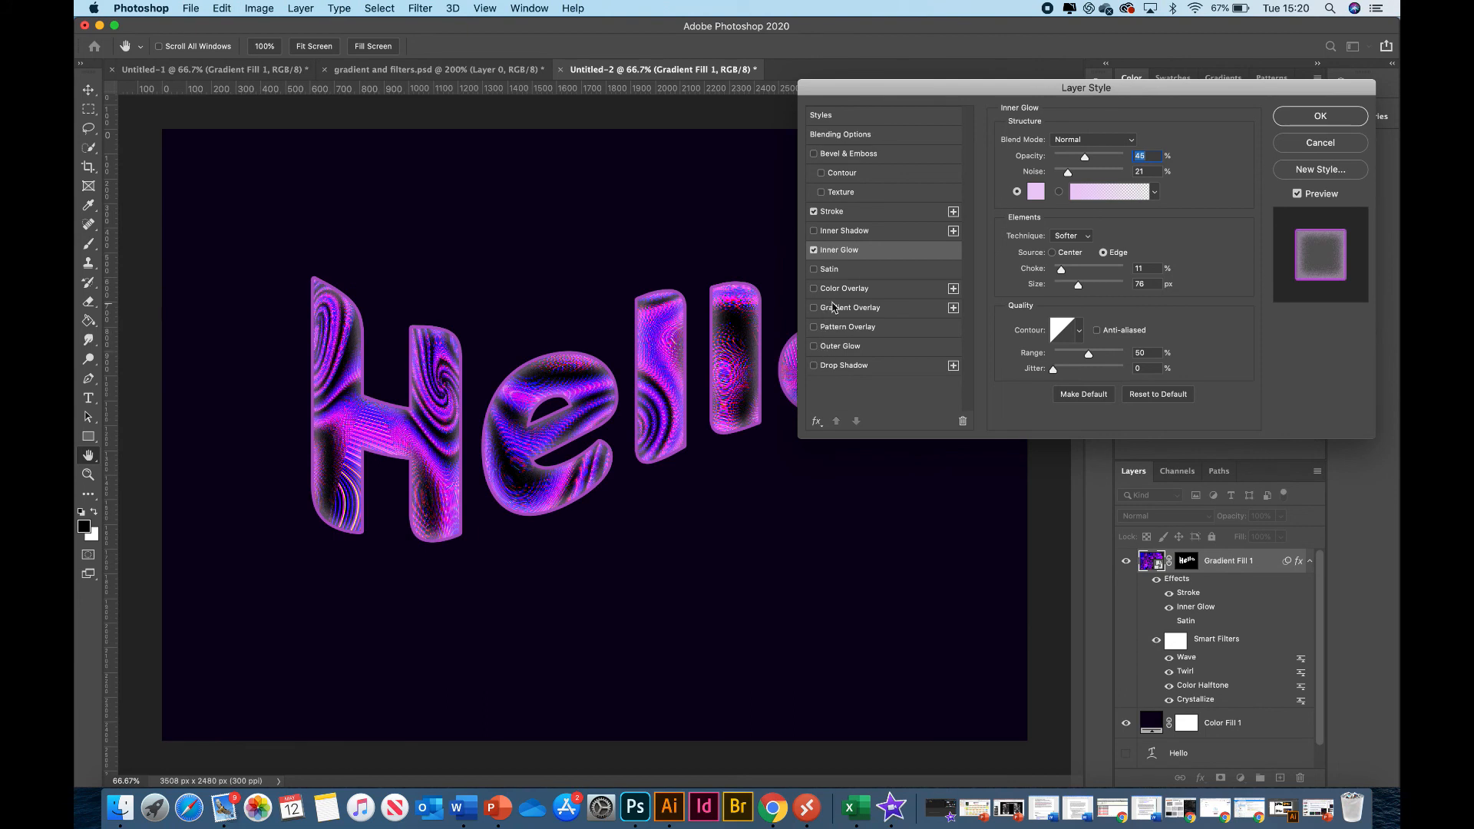
# - Preview an Outer Glow without keeping it, and enable a Drop Shadow in the dark purple 23034c
pyautogui.click(837, 346)
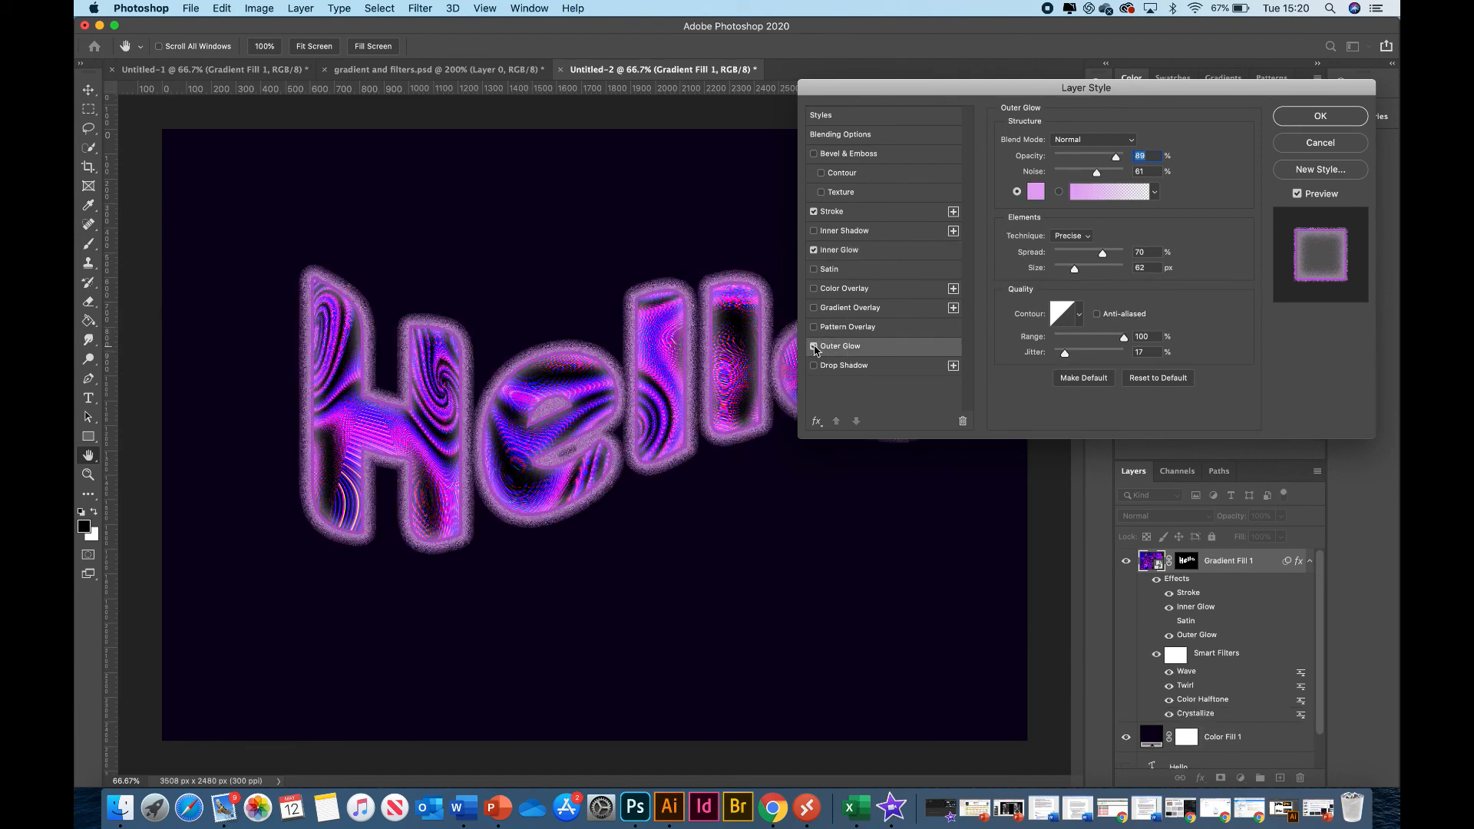
pyautogui.click(814, 347)
pyautogui.click(815, 367)
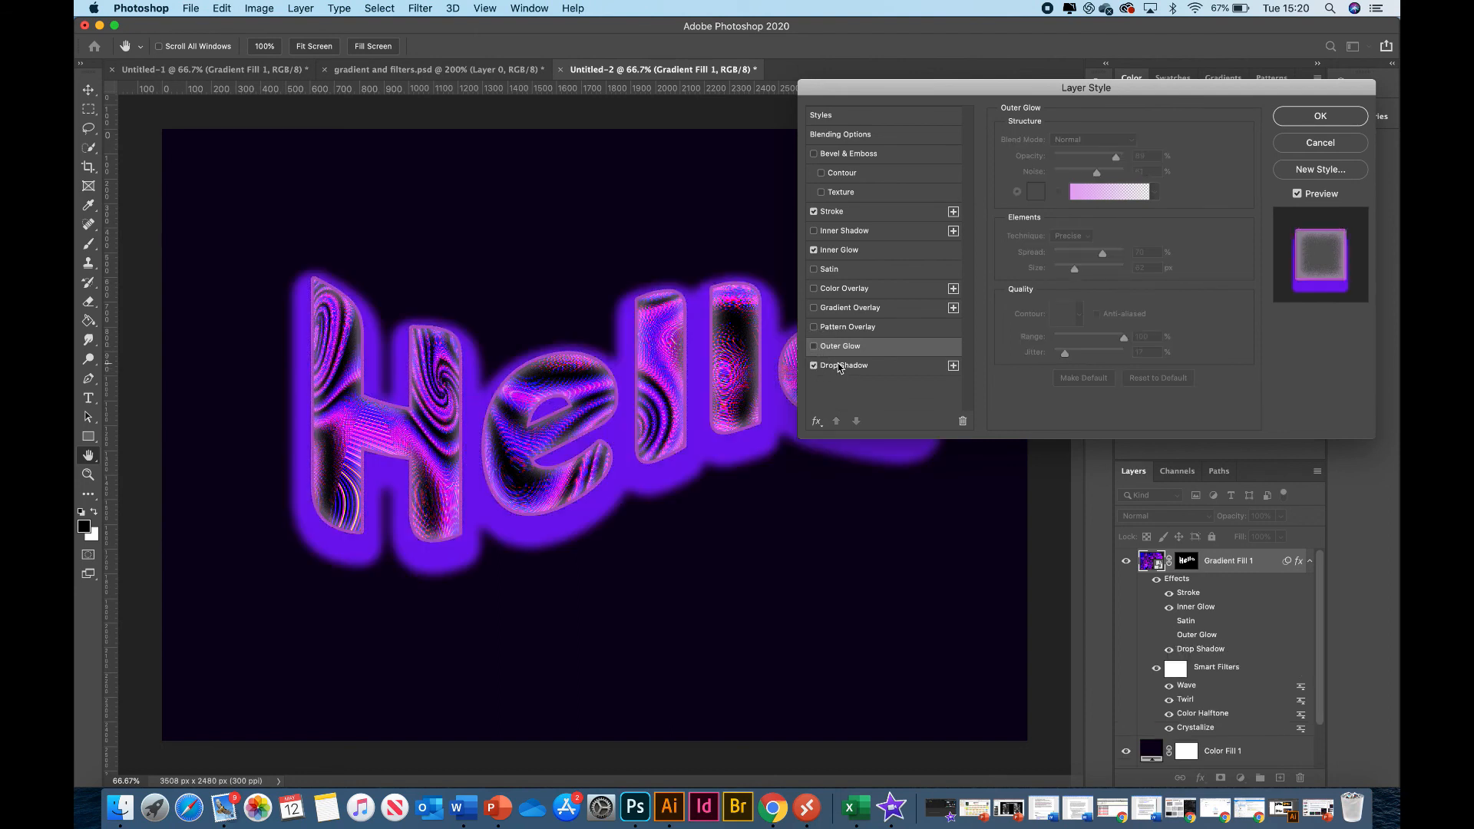
pyautogui.click(840, 367)
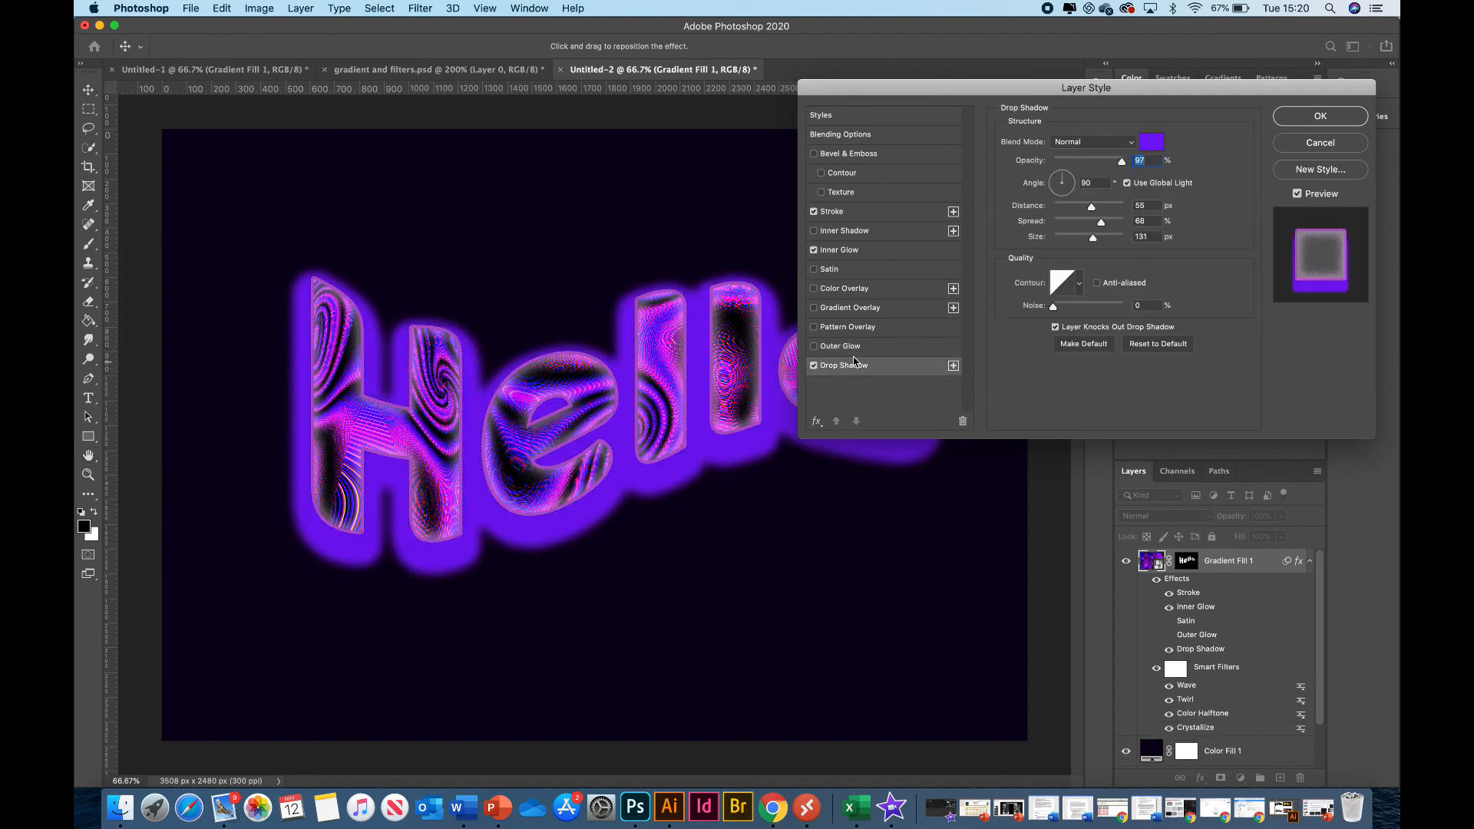
pyautogui.click(1151, 142)
pyautogui.click(556, 190)
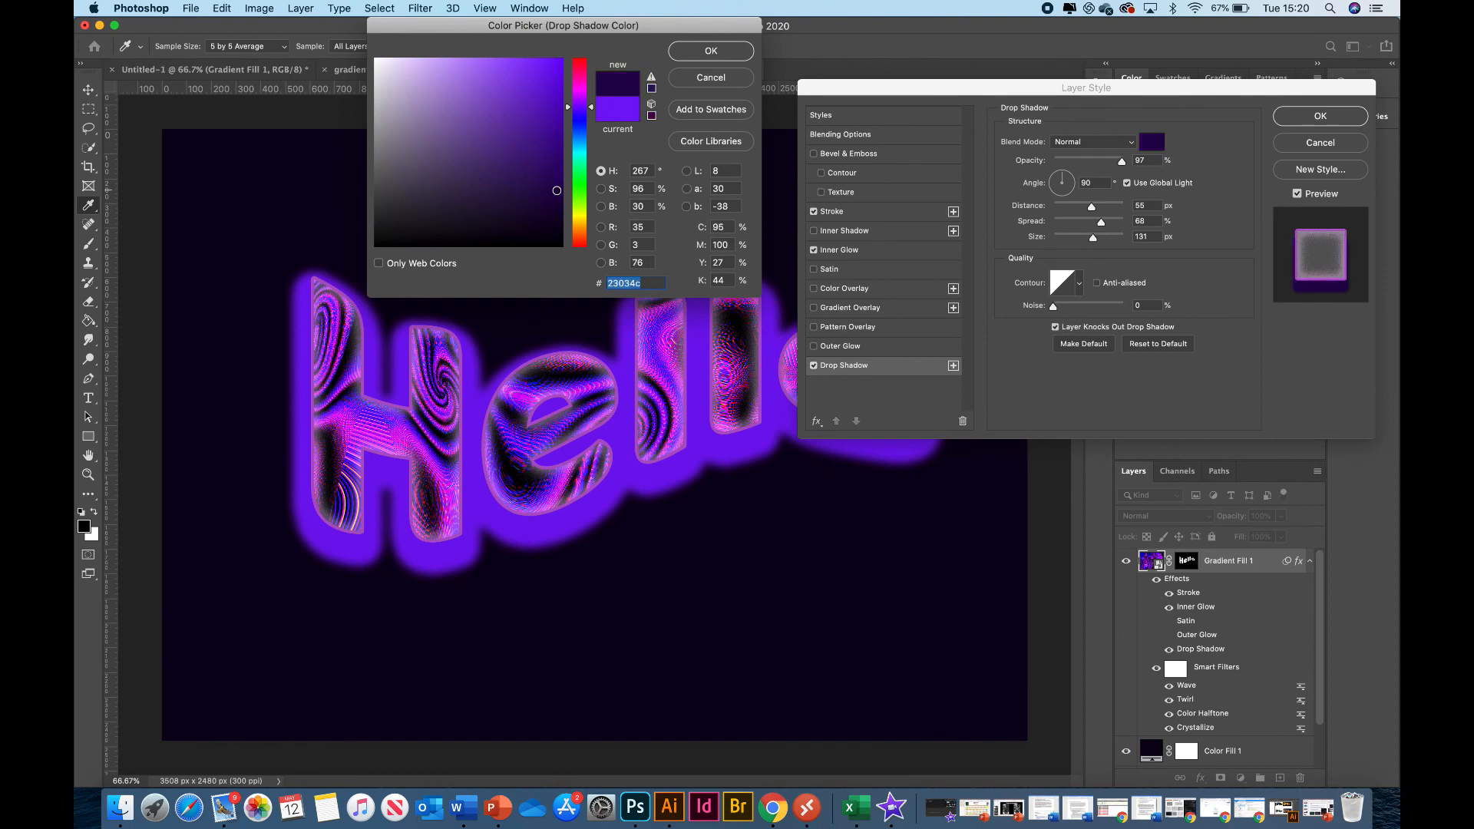
pyautogui.click(711, 54)
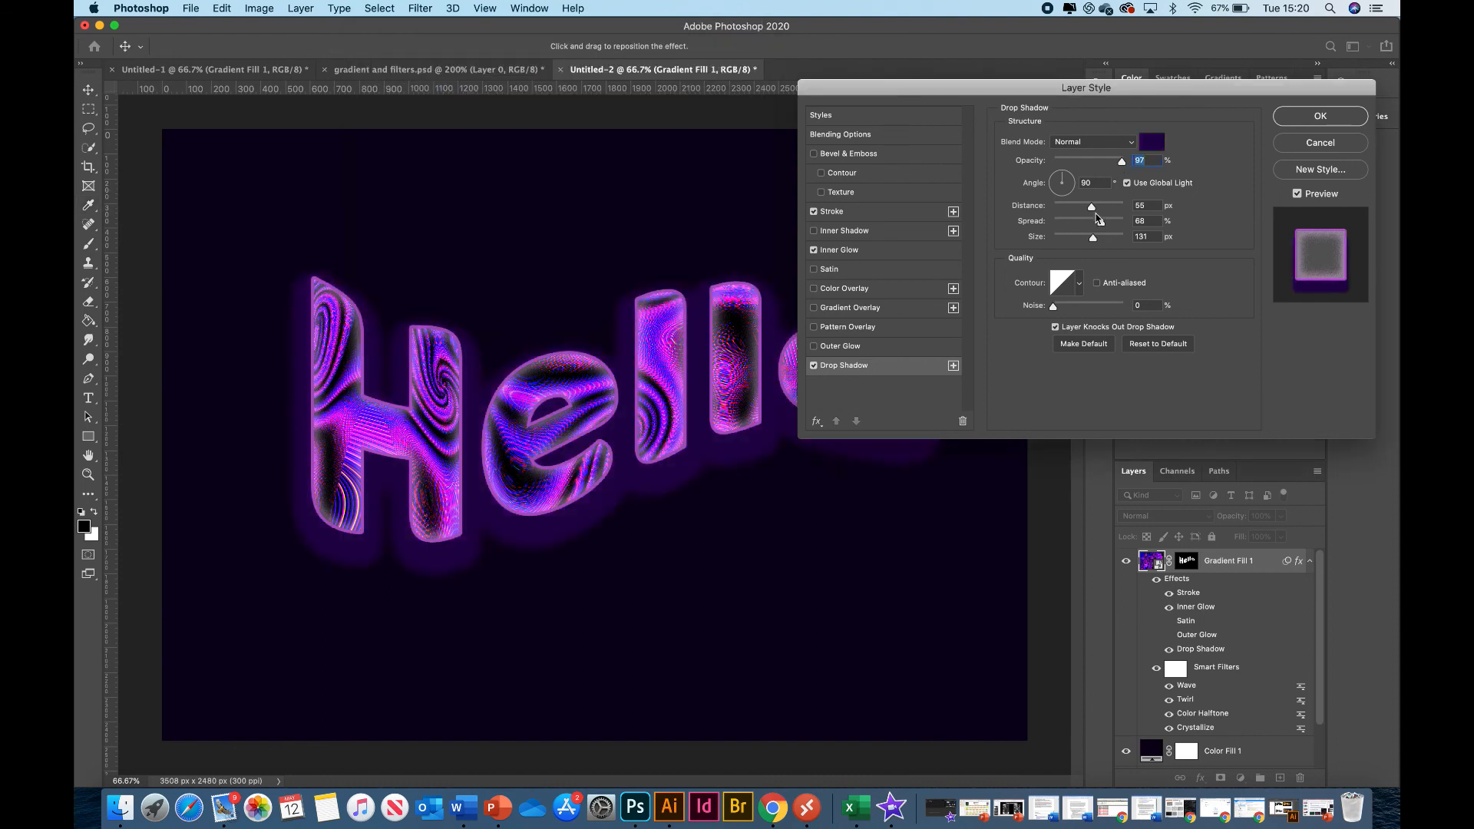
# - Set the drop shadow's distance to 24 px, spread to 31% and size to 98 px, and apply the layer styles
pyautogui.moveTo(1091, 206); pyautogui.dragTo(1083, 239)
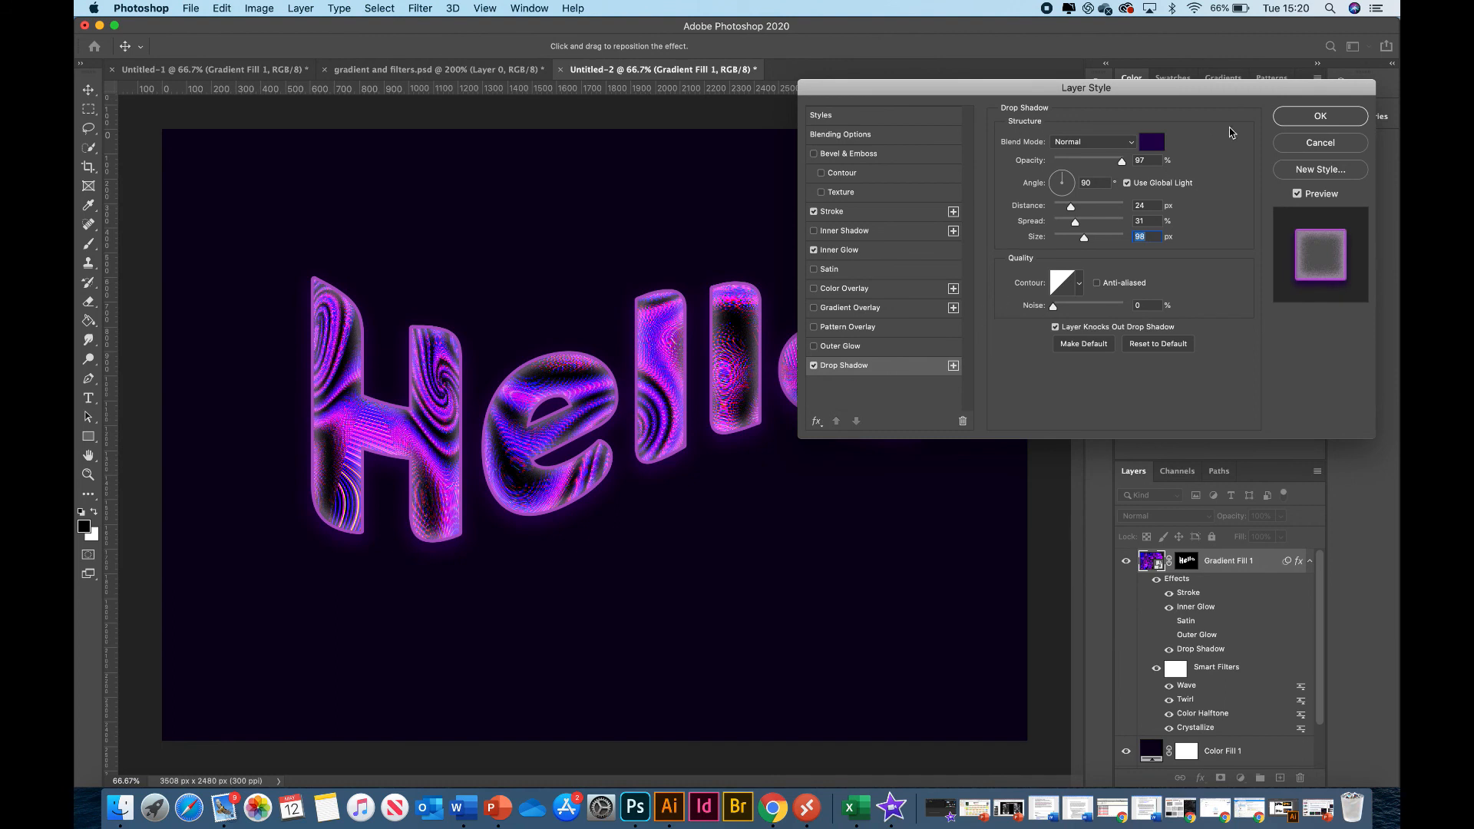
pyautogui.click(1318, 117)
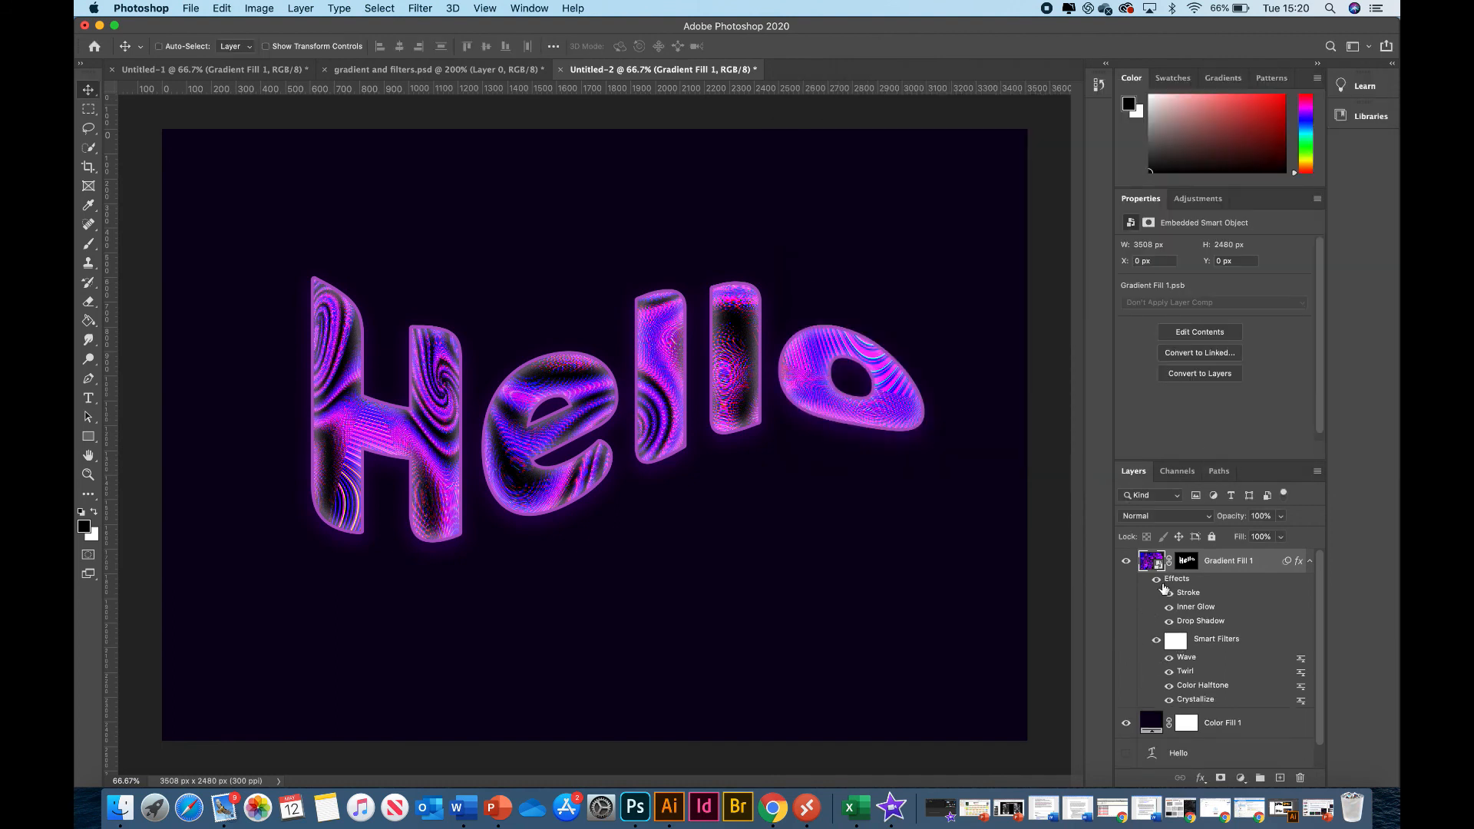
# - Compare the lettering with and without its stroke, inner glow and drop shadow, leaving only the inner glow hidden
pyautogui.click(1168, 593)
pyautogui.click(1170, 594)
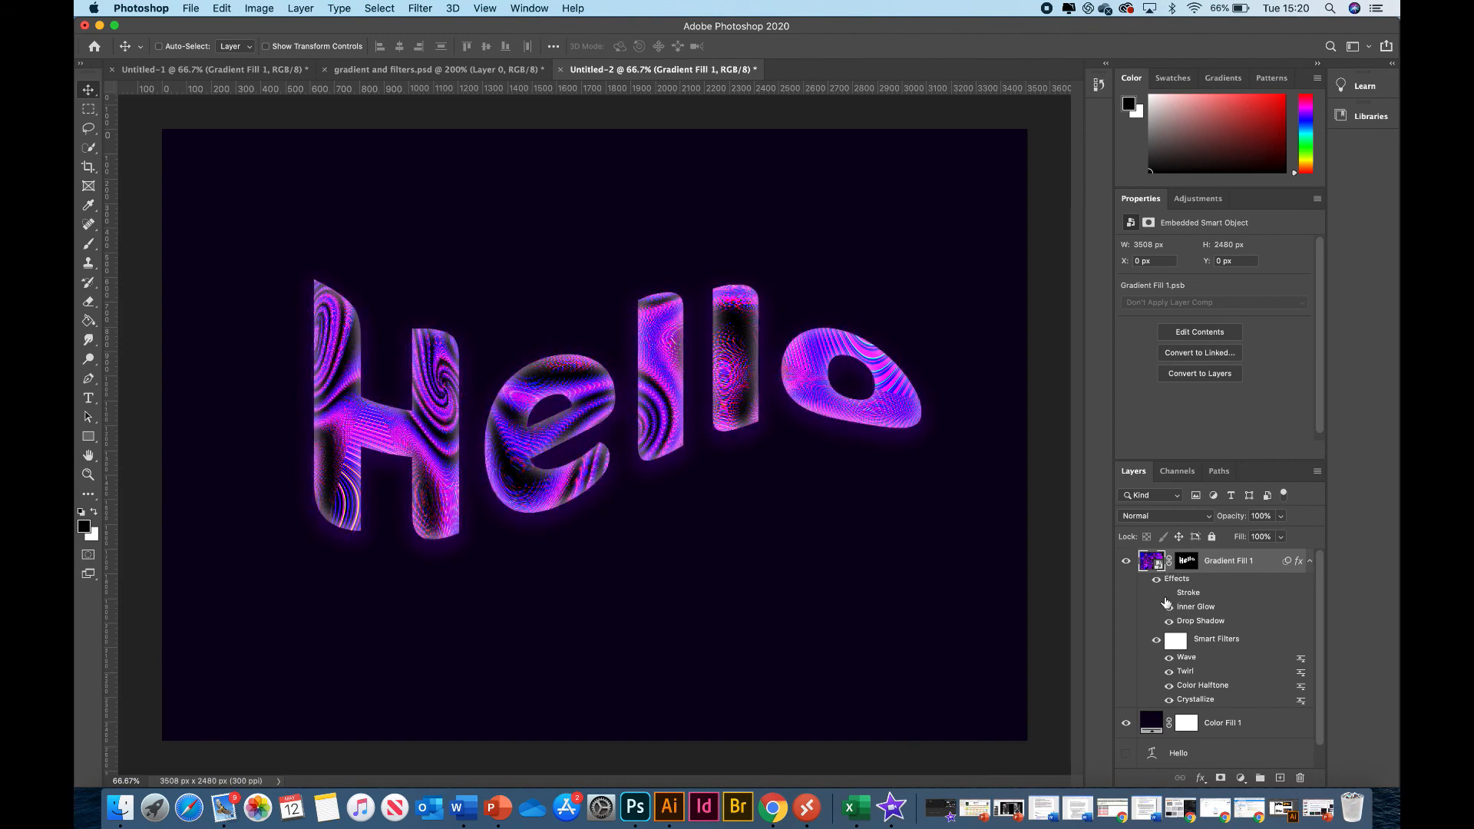
pyautogui.click(1168, 593)
pyautogui.click(1169, 607)
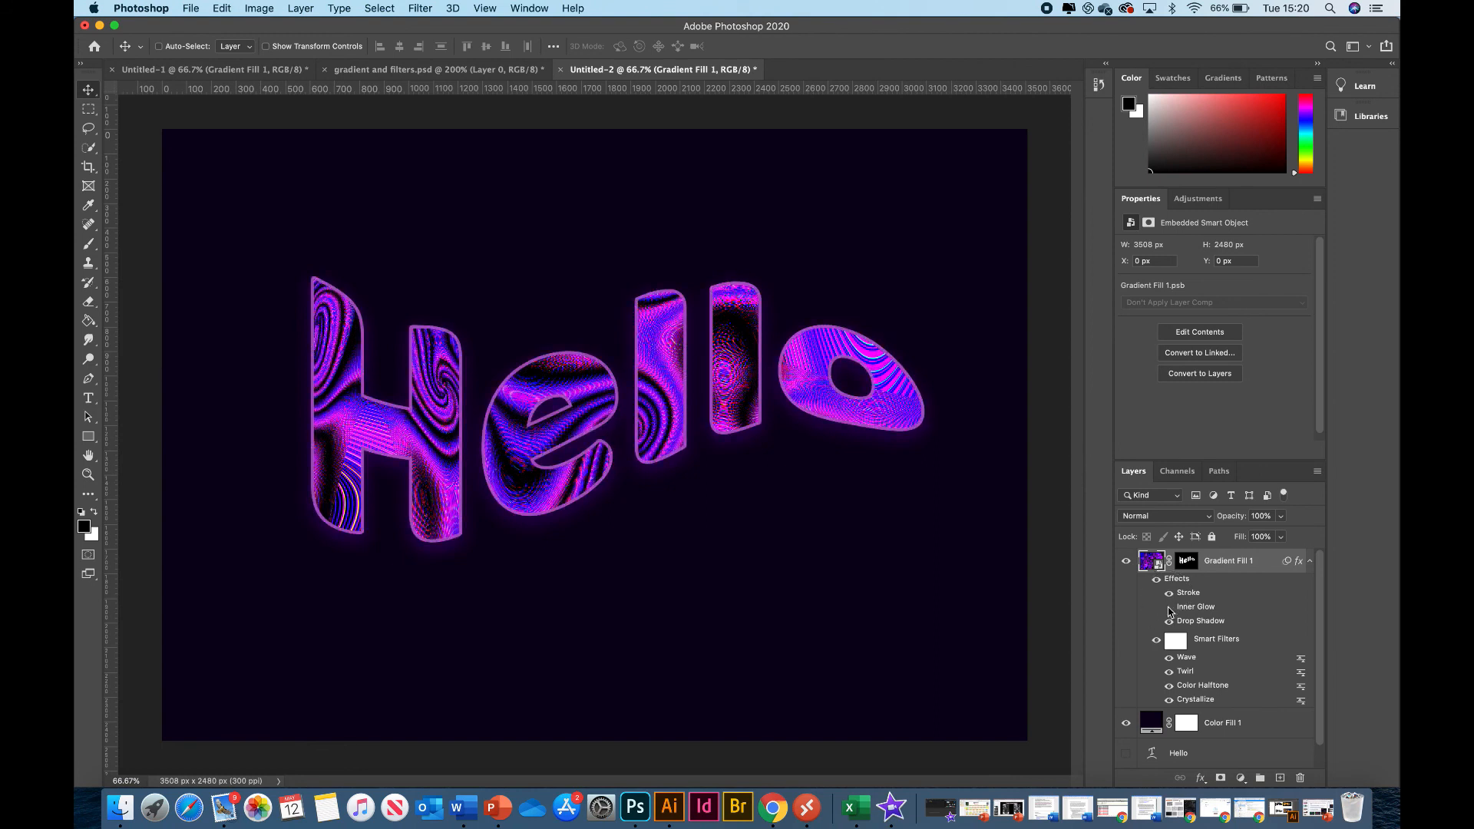
pyautogui.click(1169, 607)
pyautogui.click(1169, 608)
pyautogui.click(1170, 621)
pyautogui.scroll(-1, 1137, 605)
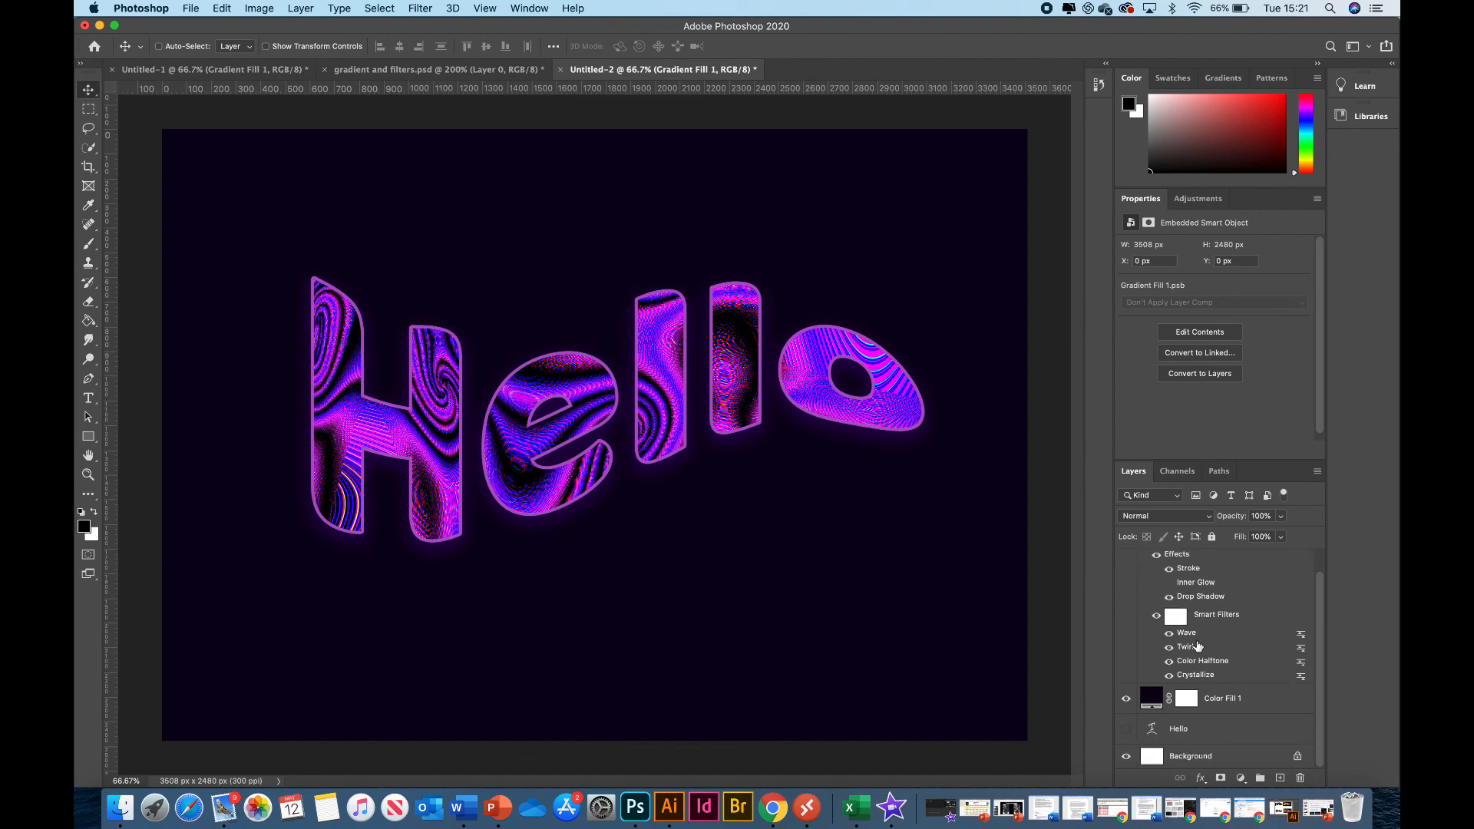